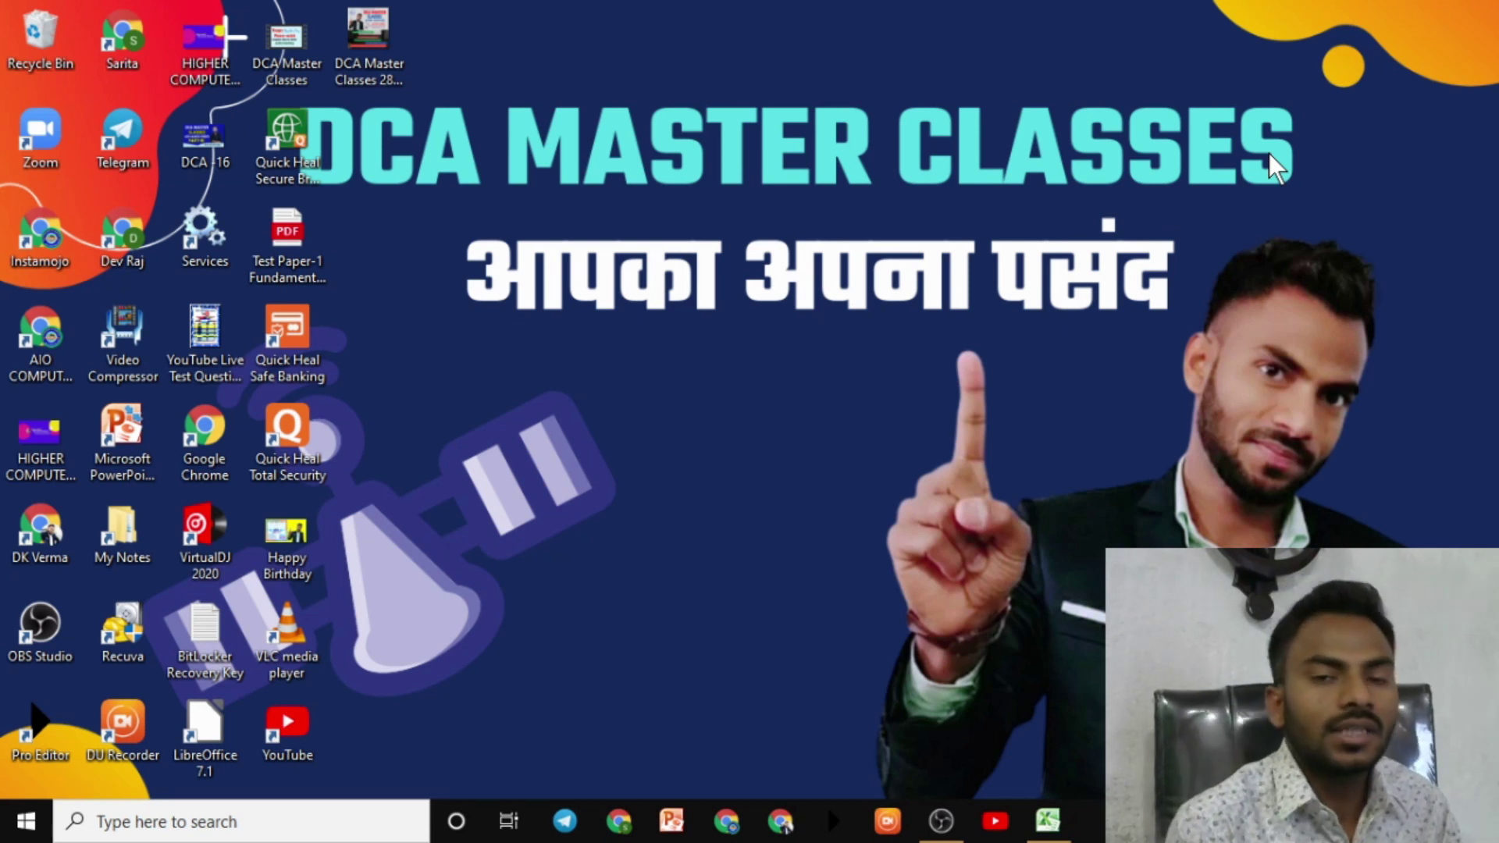
Restore the IF workbook with the salespeople's sales and commission sheet from the taskbar
click(1050, 816)
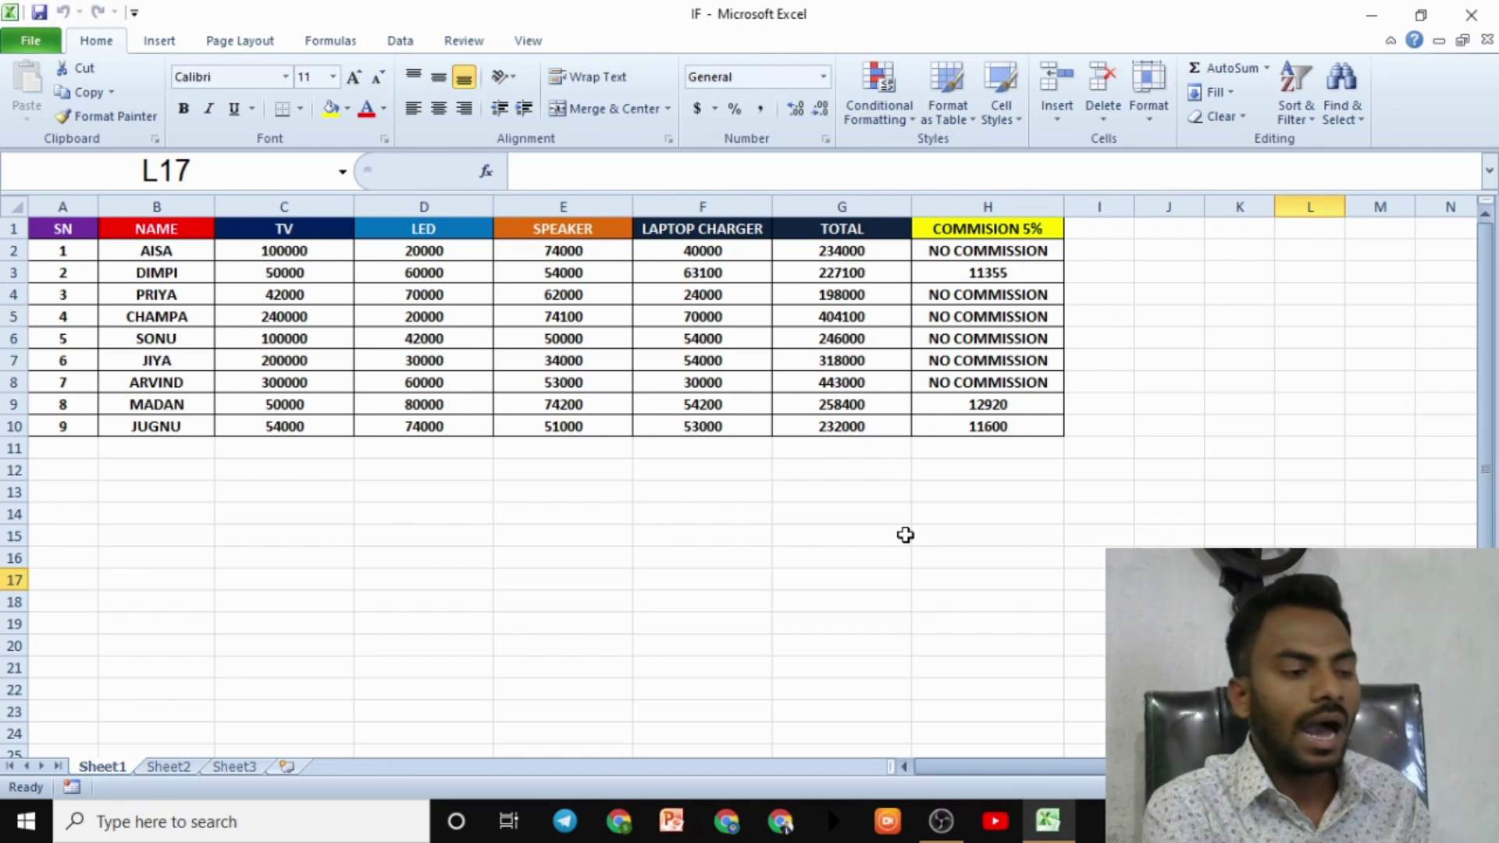
Enter 50, 20, 40, 30 and 4 down cells F16 through F20
click(709, 551)
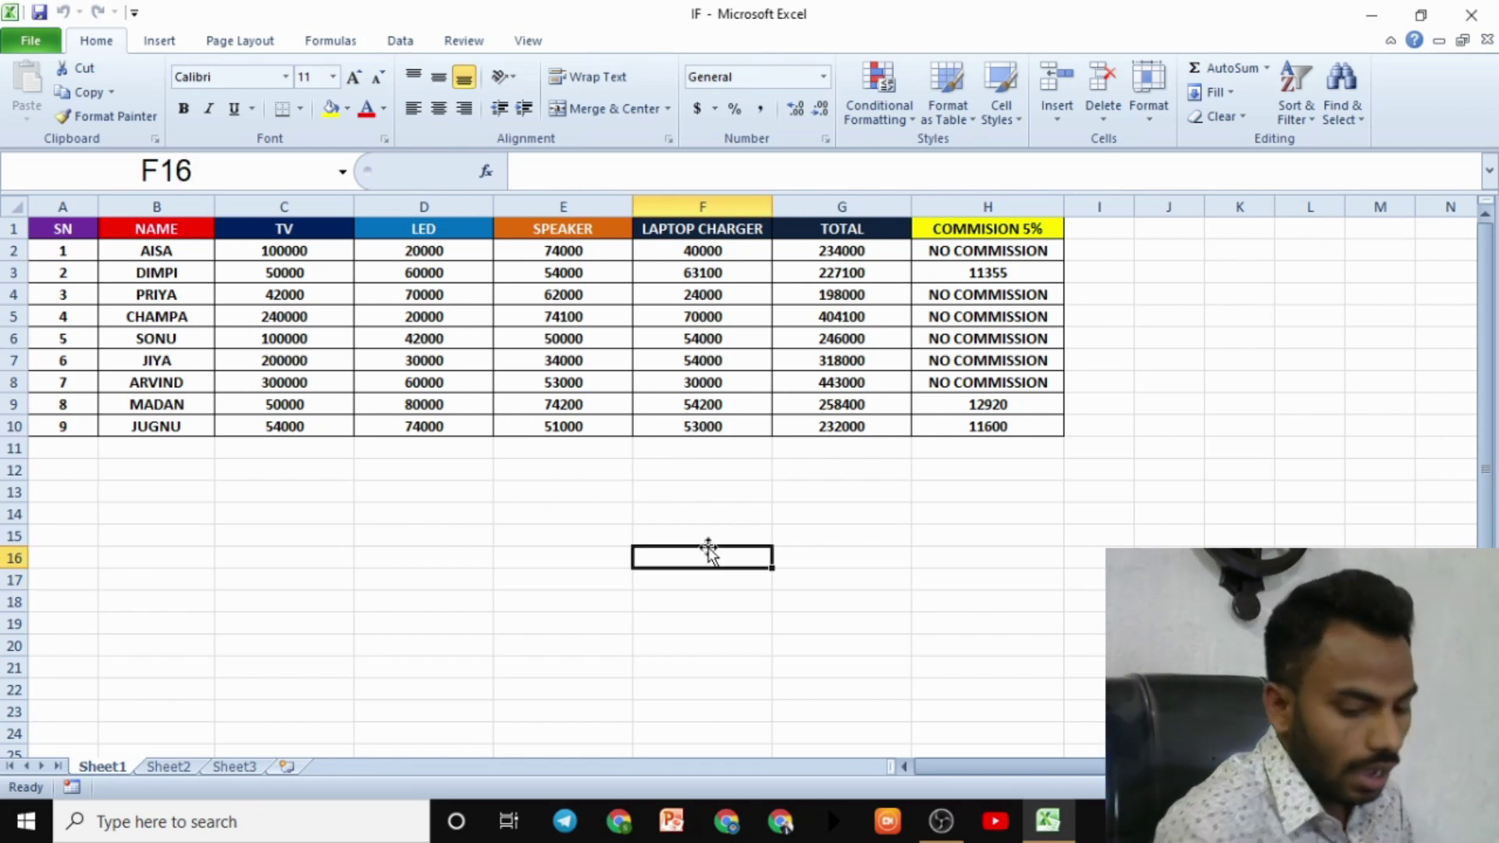
text(50)
key(Return)
text(2)
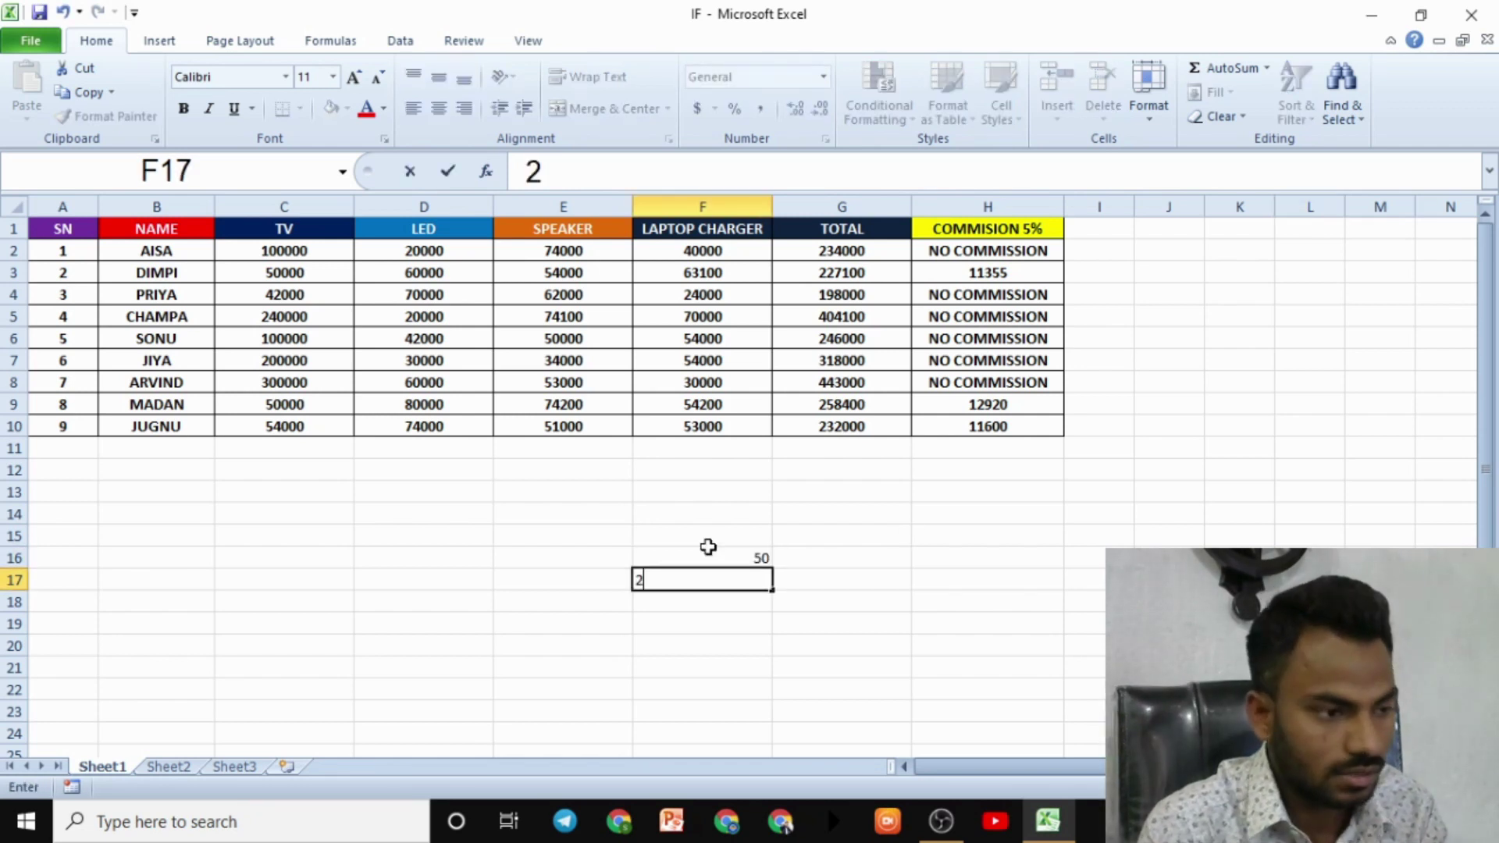
text(0)
key(Return)
text(40)
key(Return)
text(3)
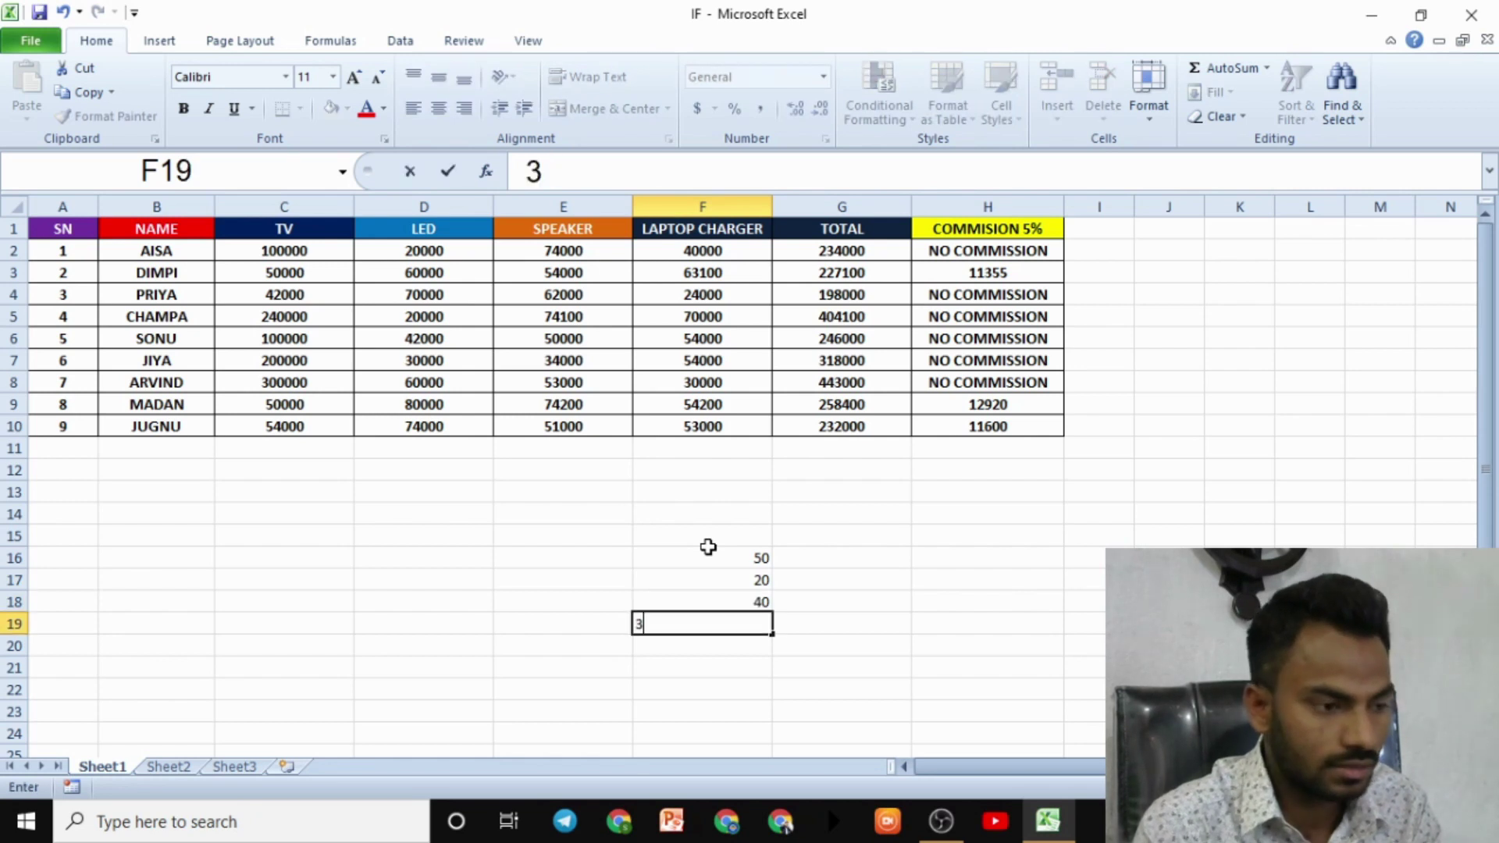
text(0)
key(Return)
text(4)
key(Return)
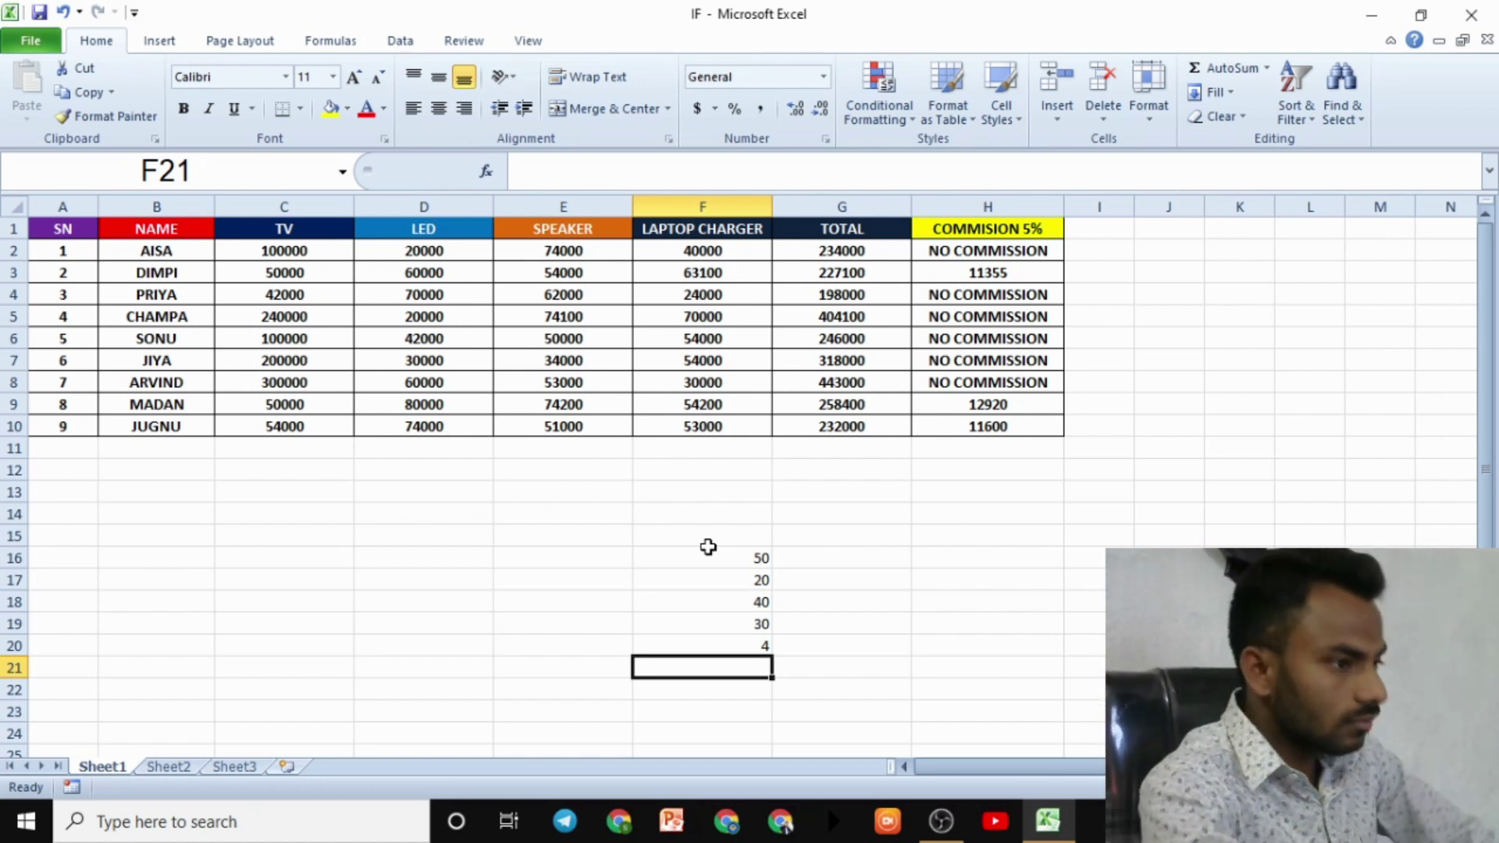
Delete the sample numbers in block F15:G21
drag(643, 531, 839, 680)
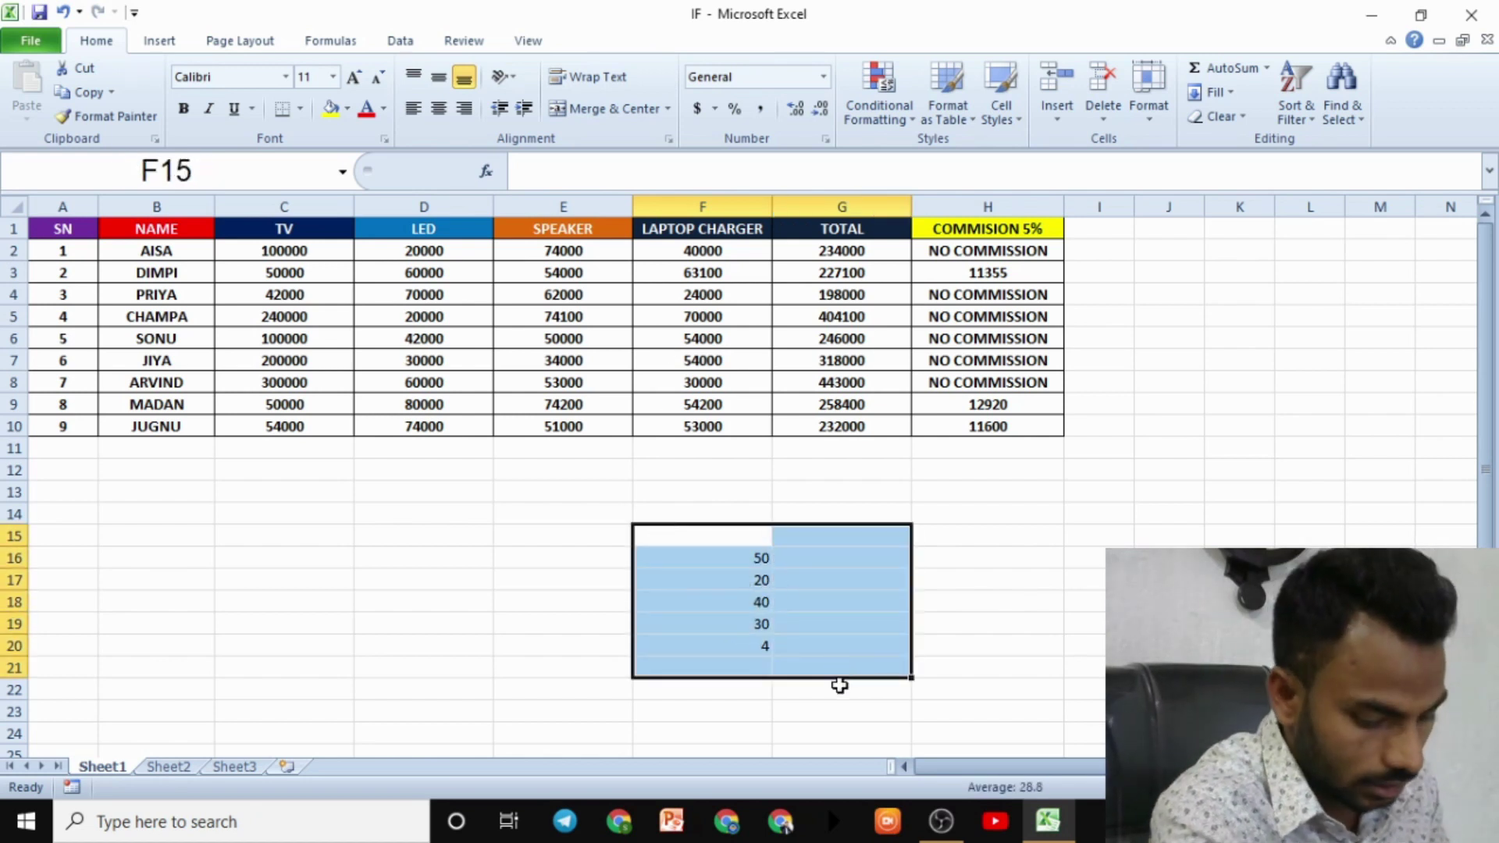
key(Delete)
click(851, 689)
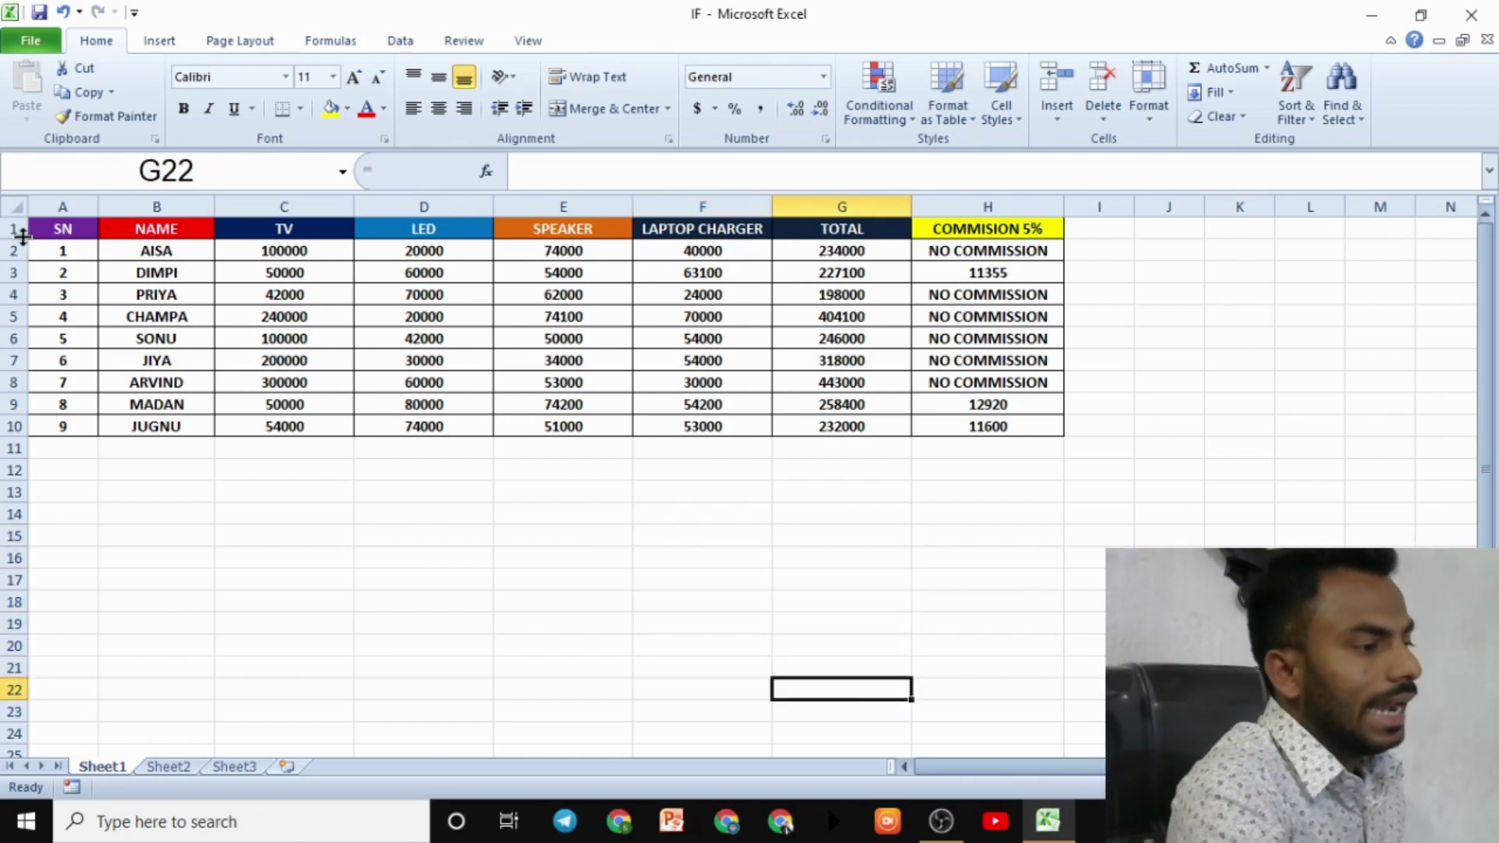
Check the sales sheet in Print preview with Ctrl+P, then return to the worksheet
drag(33, 229, 1011, 441)
click(1064, 537)
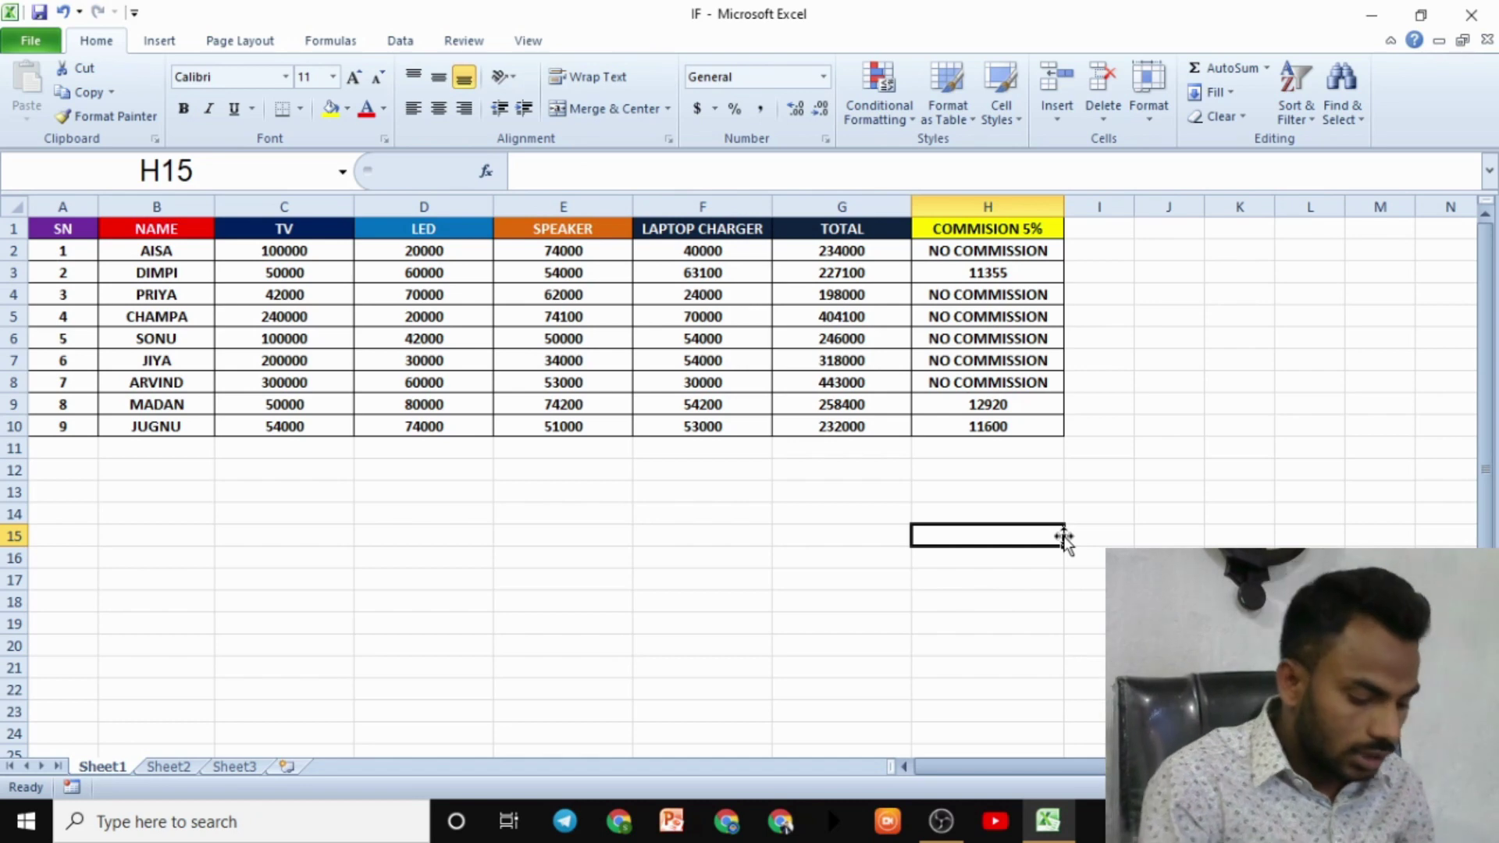
key(ctrl+p)
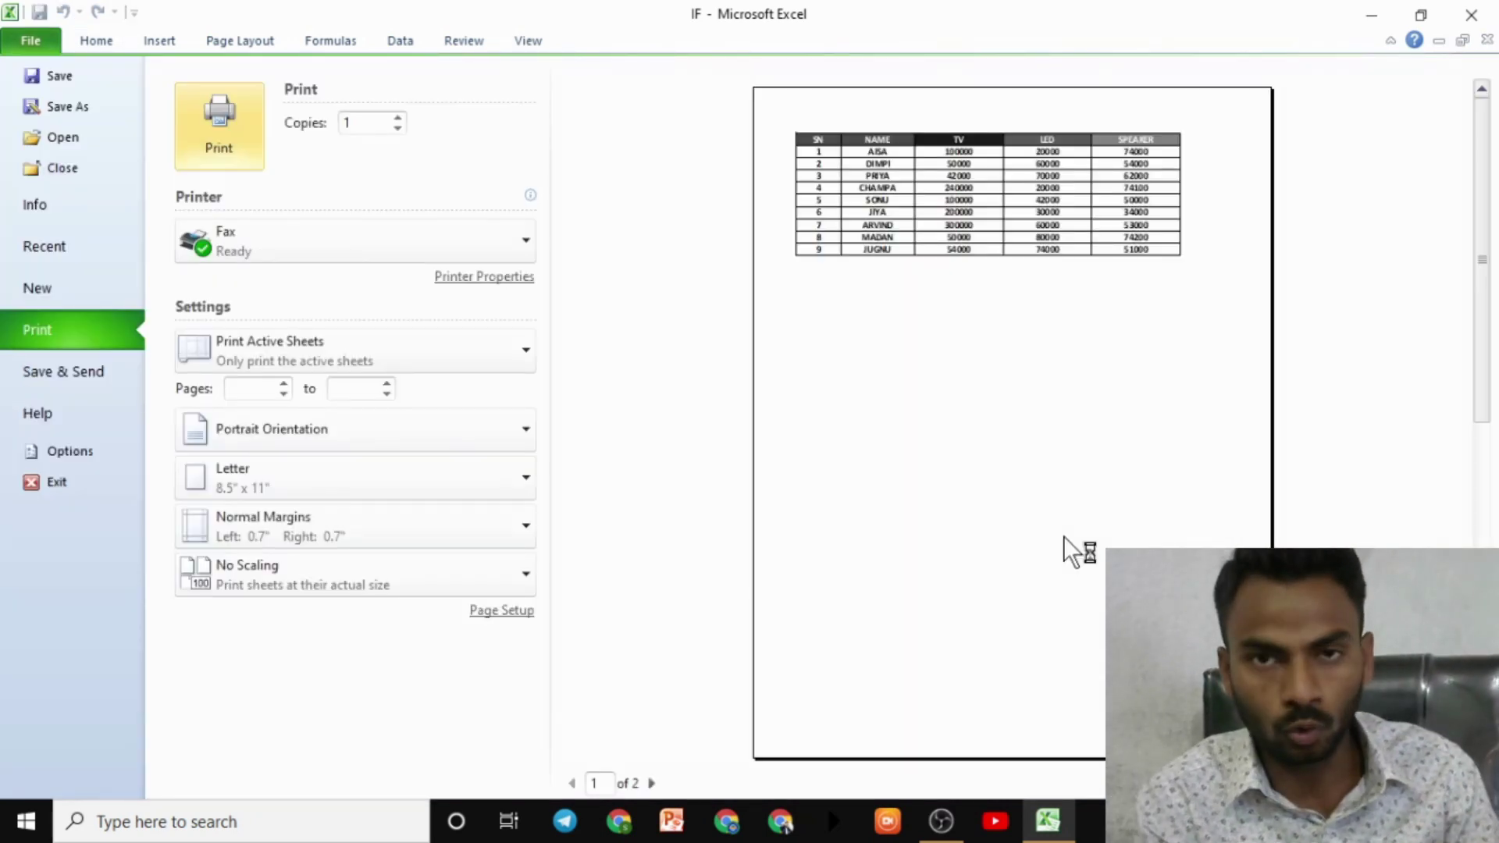
click(96, 40)
click(229, 669)
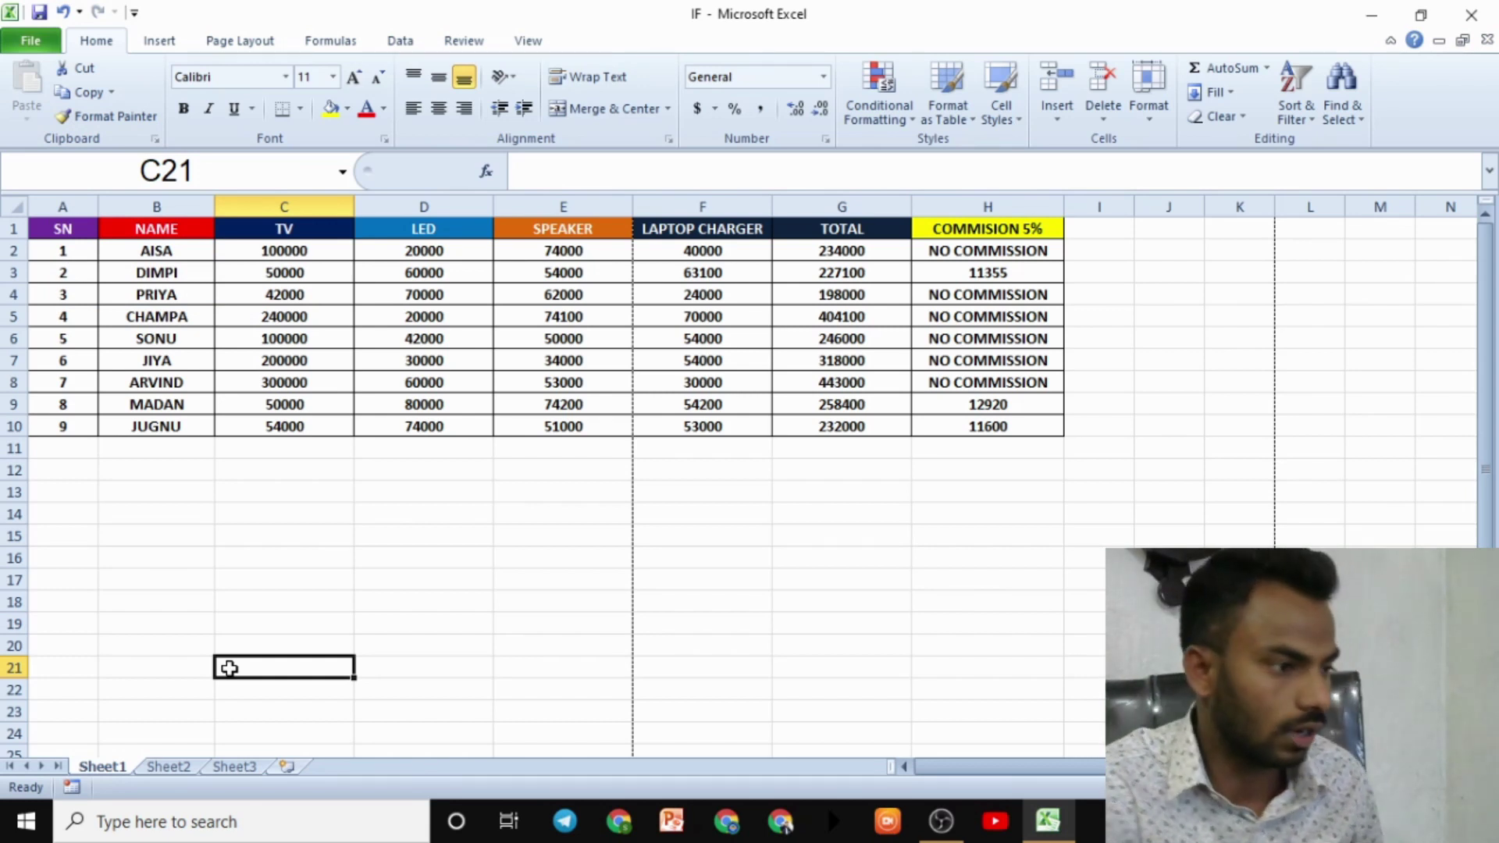
Apply All Borders to the empty block A12:H22 below the sales table
mouse_move(50, 471)
mouse_down()
mouse_move(695, 670)
mouse_move(994, 695)
mouse_up()
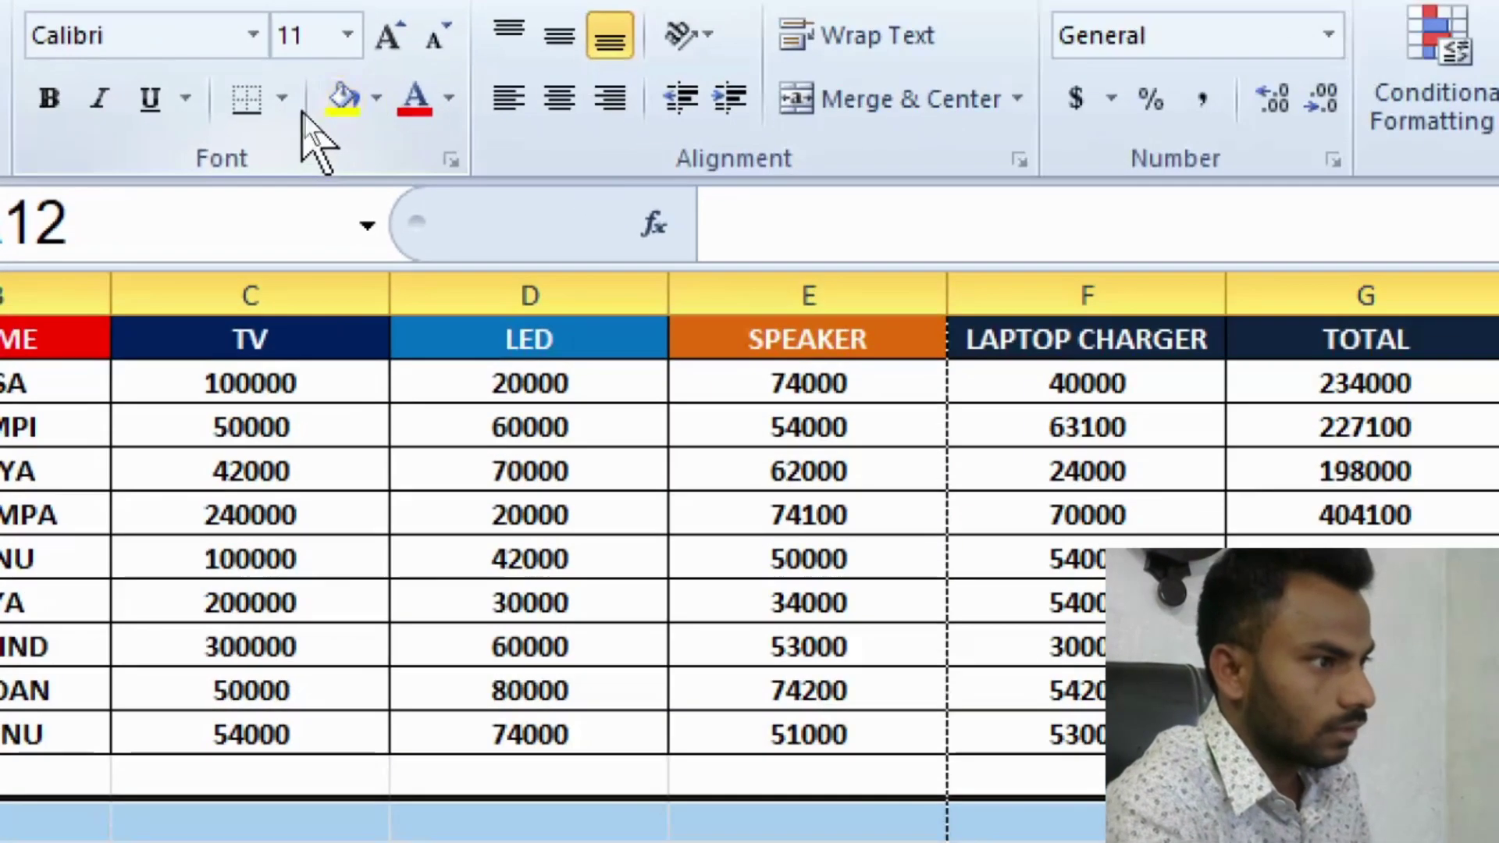
click(300, 109)
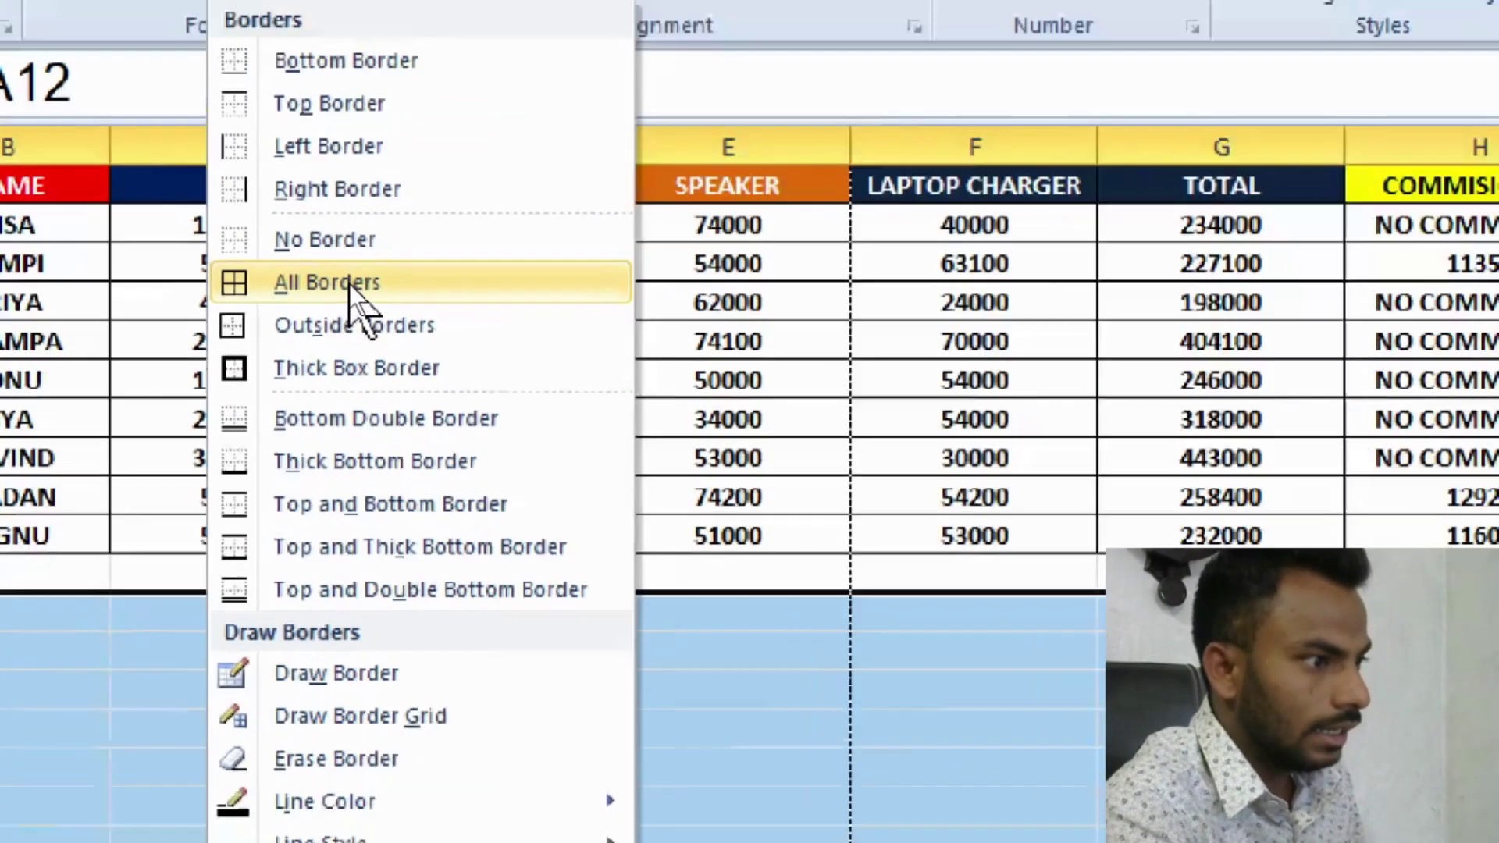
click(349, 283)
click(1168, 668)
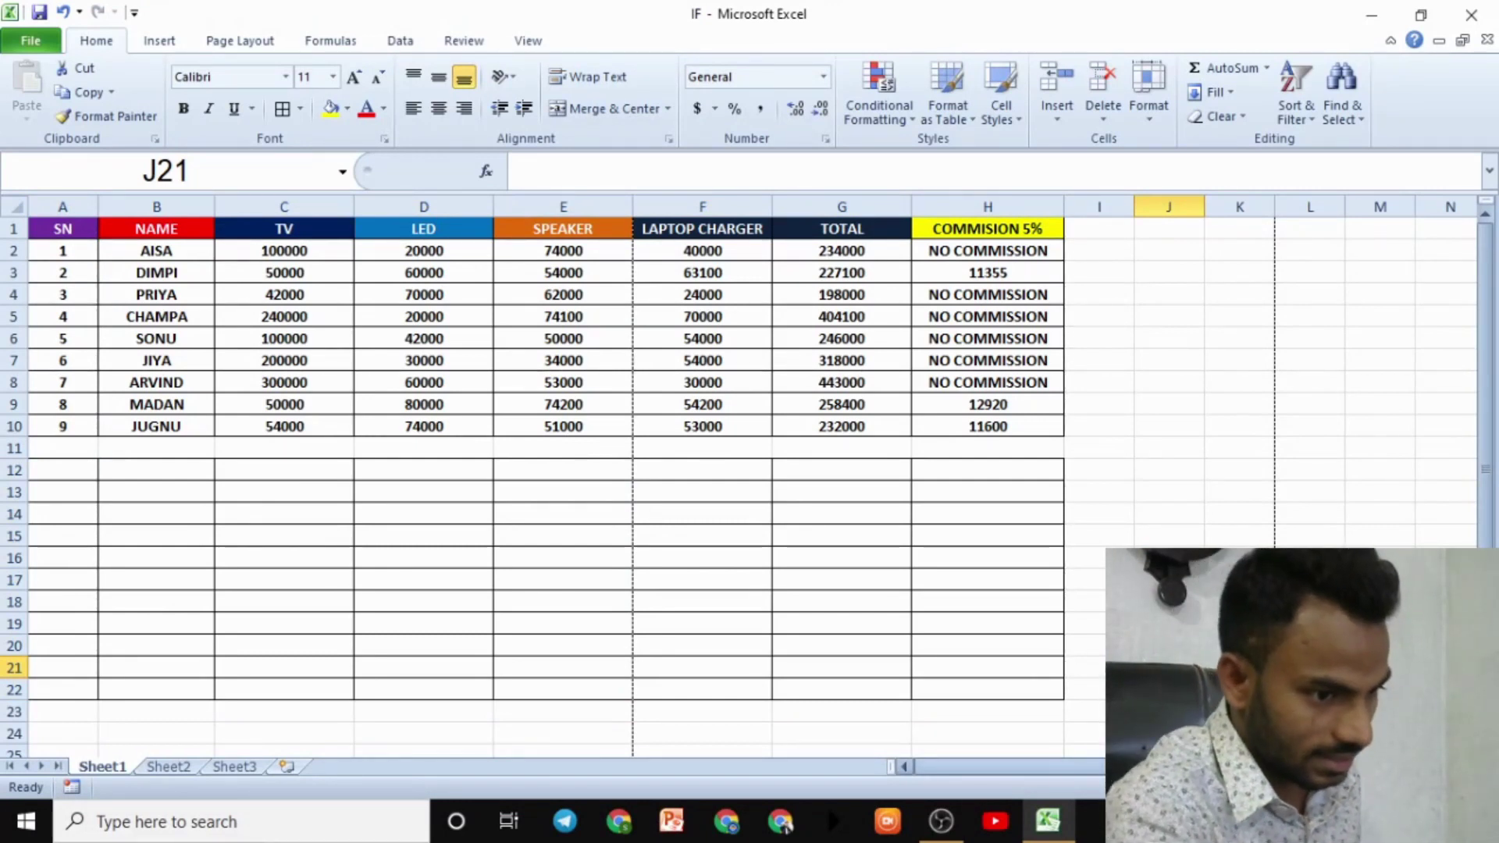
Enter a centred S.N heading in cell A12
click(49, 471)
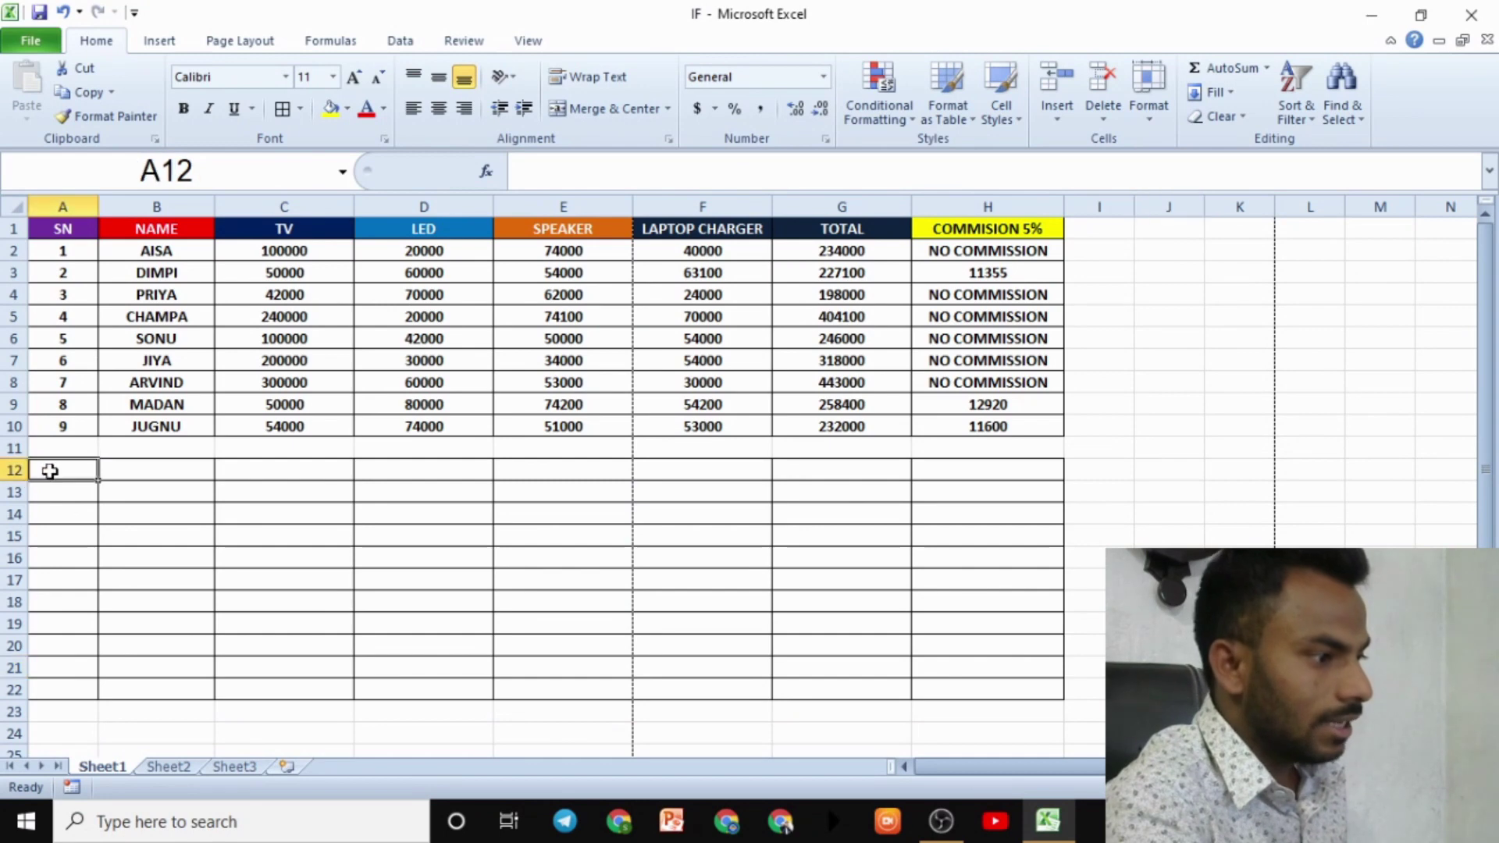
ctrl+scroll(143, 505, up, 1)
ctrl+scroll(143, 504, up, 1)
ctrl+scroll(129, 504, up, 2)
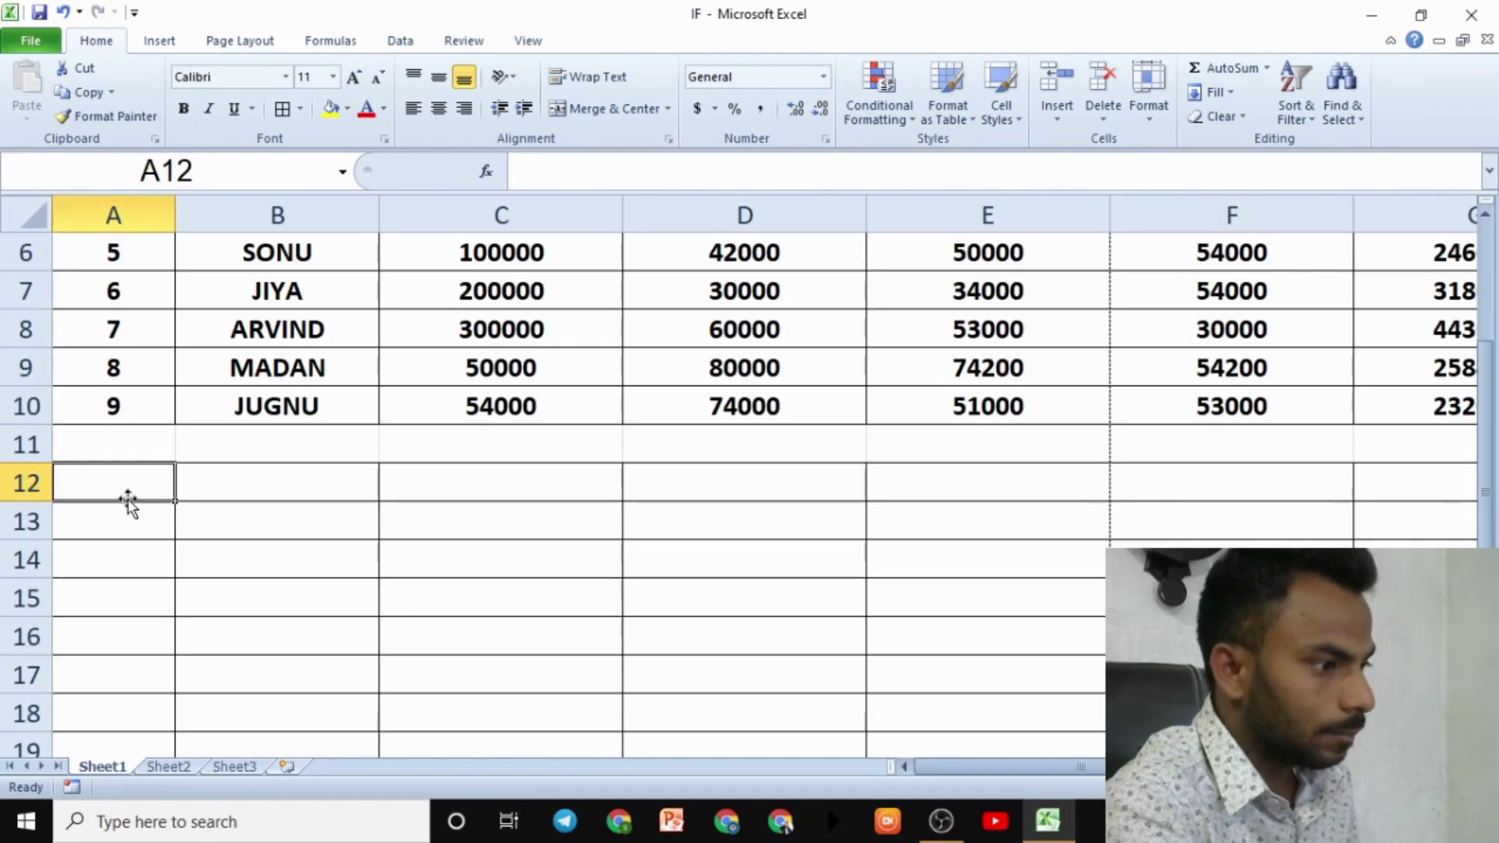
text(S)
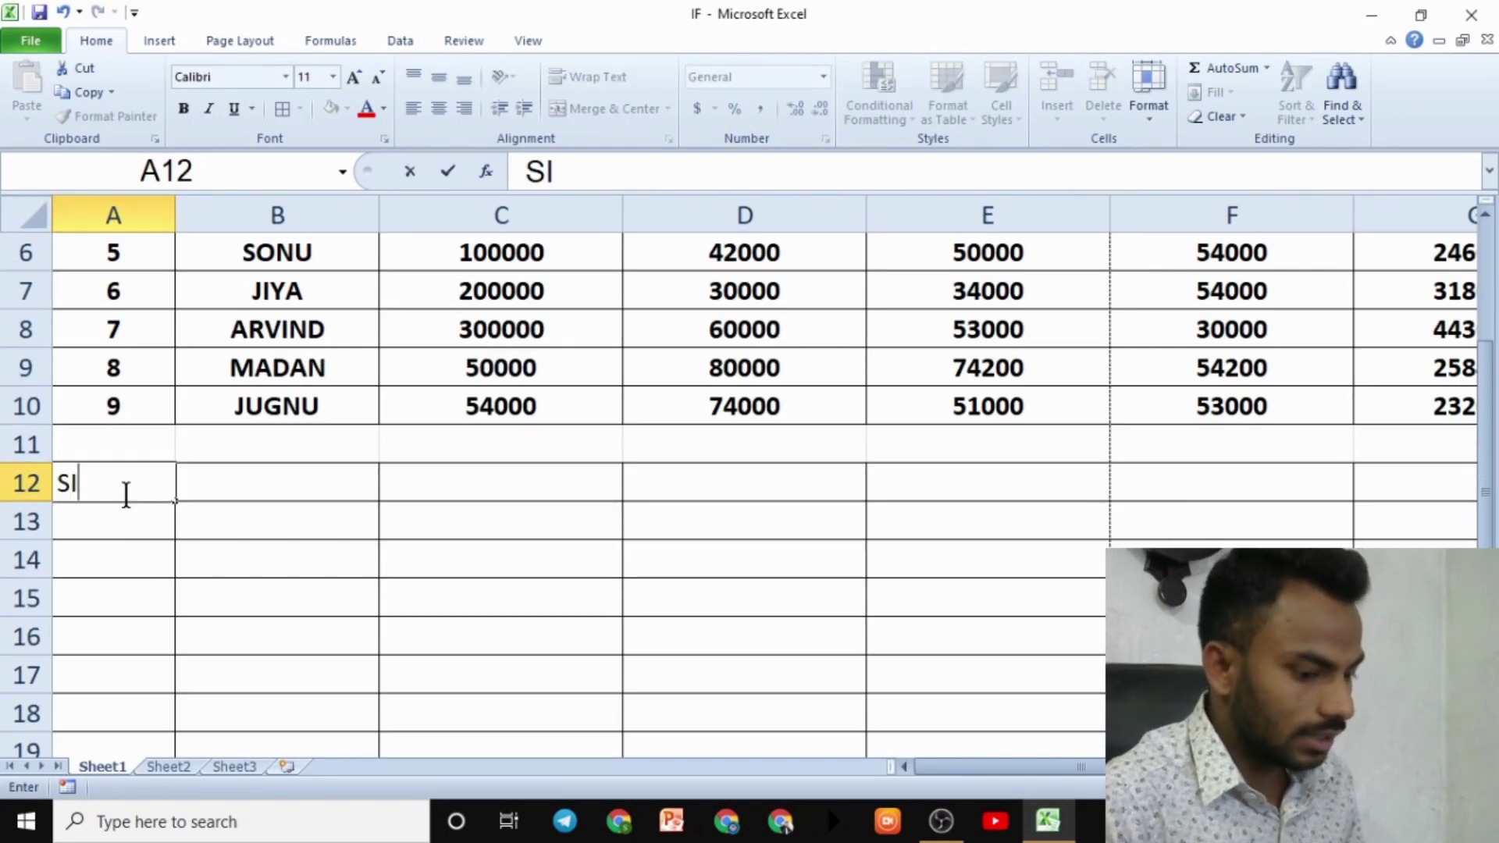
text(.N)
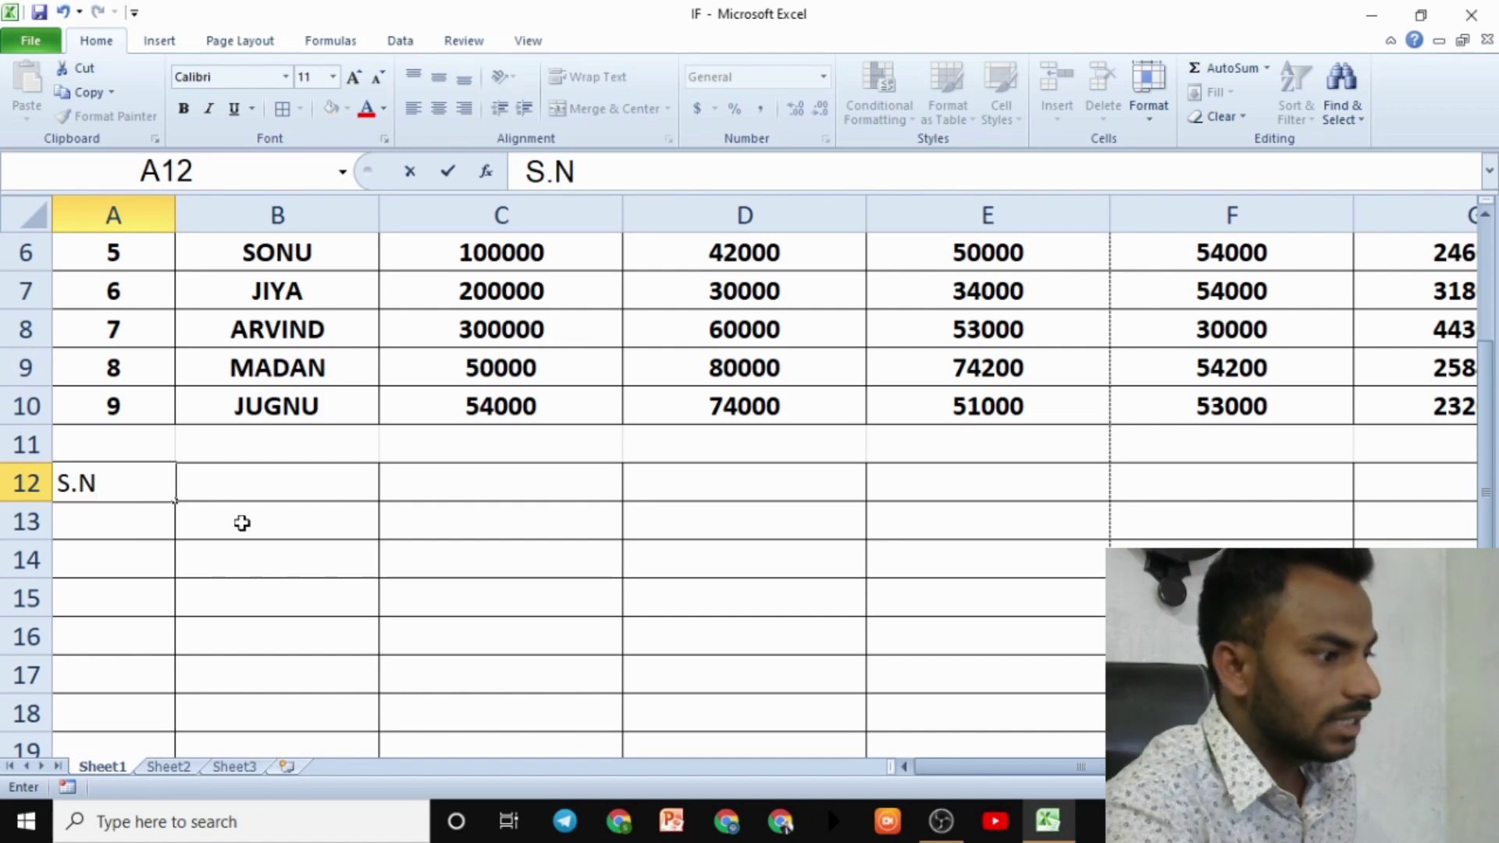
click(242, 523)
click(116, 491)
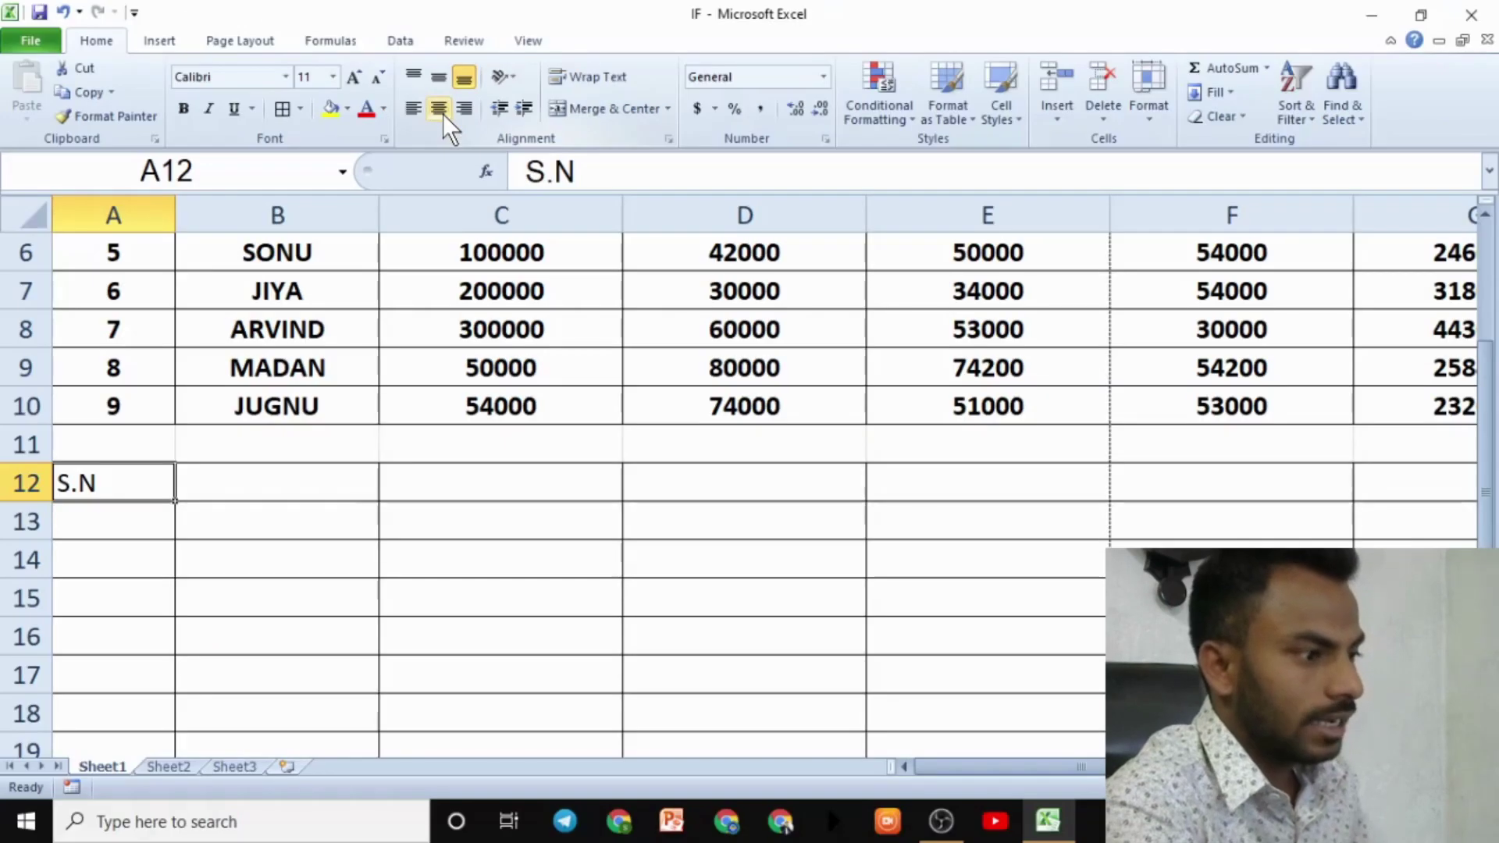
click(441, 111)
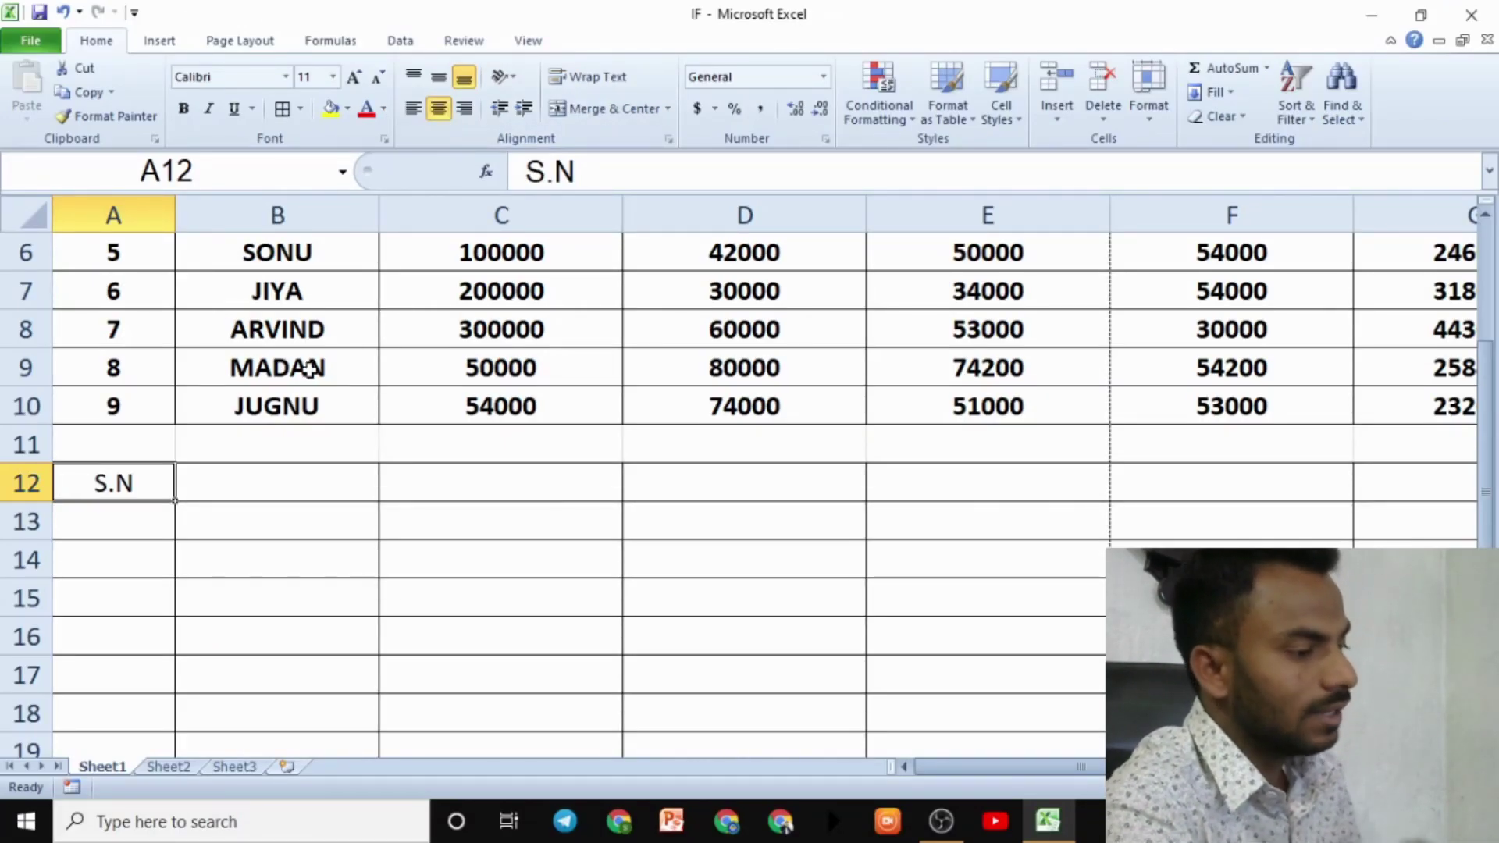
Give the S.N heading in A12 a dark blue fill with white text
click(263, 492)
click(127, 481)
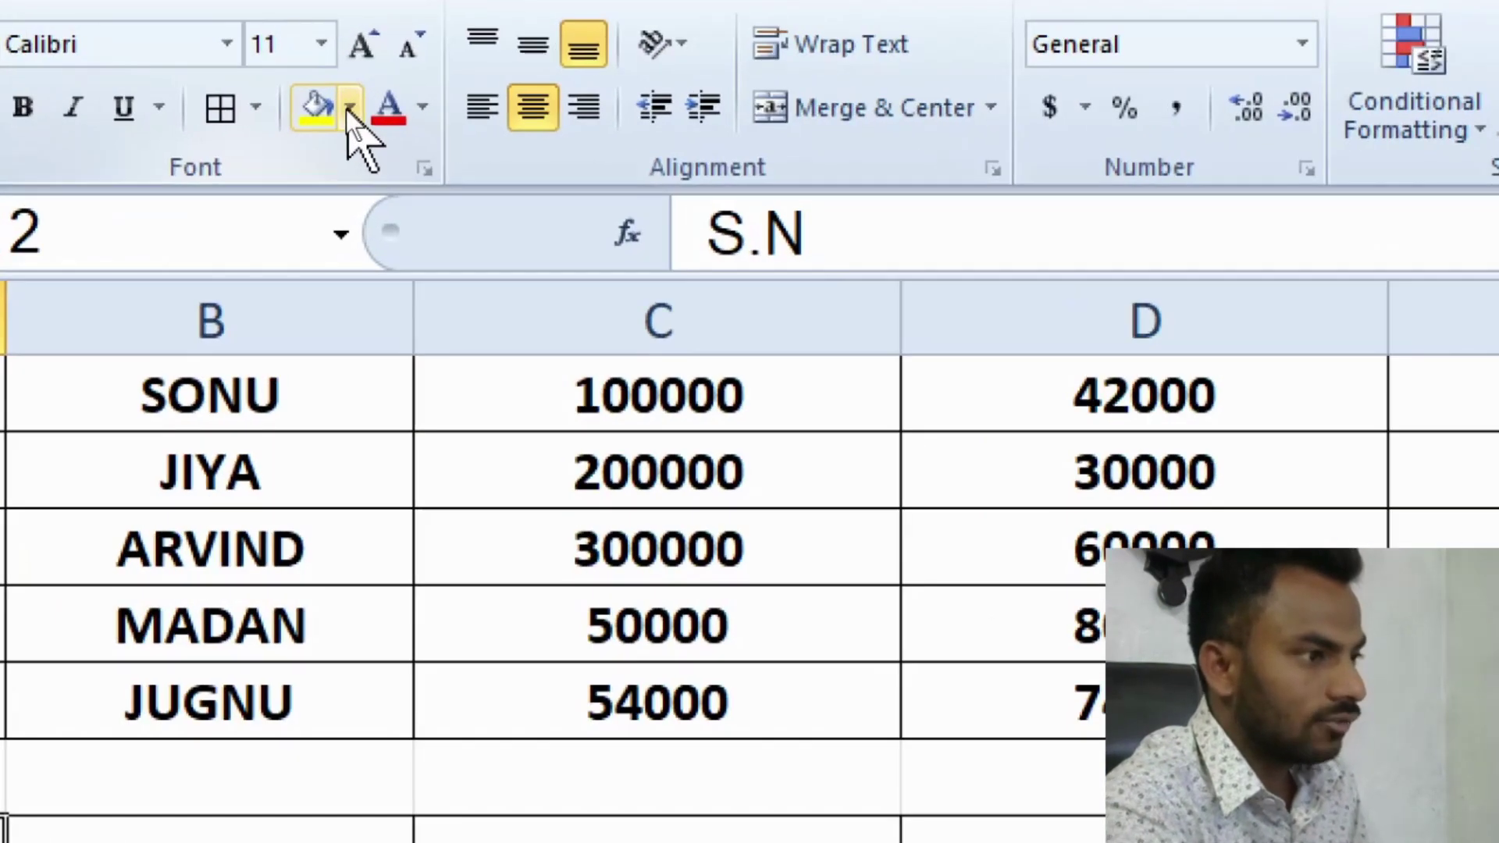
click(346, 109)
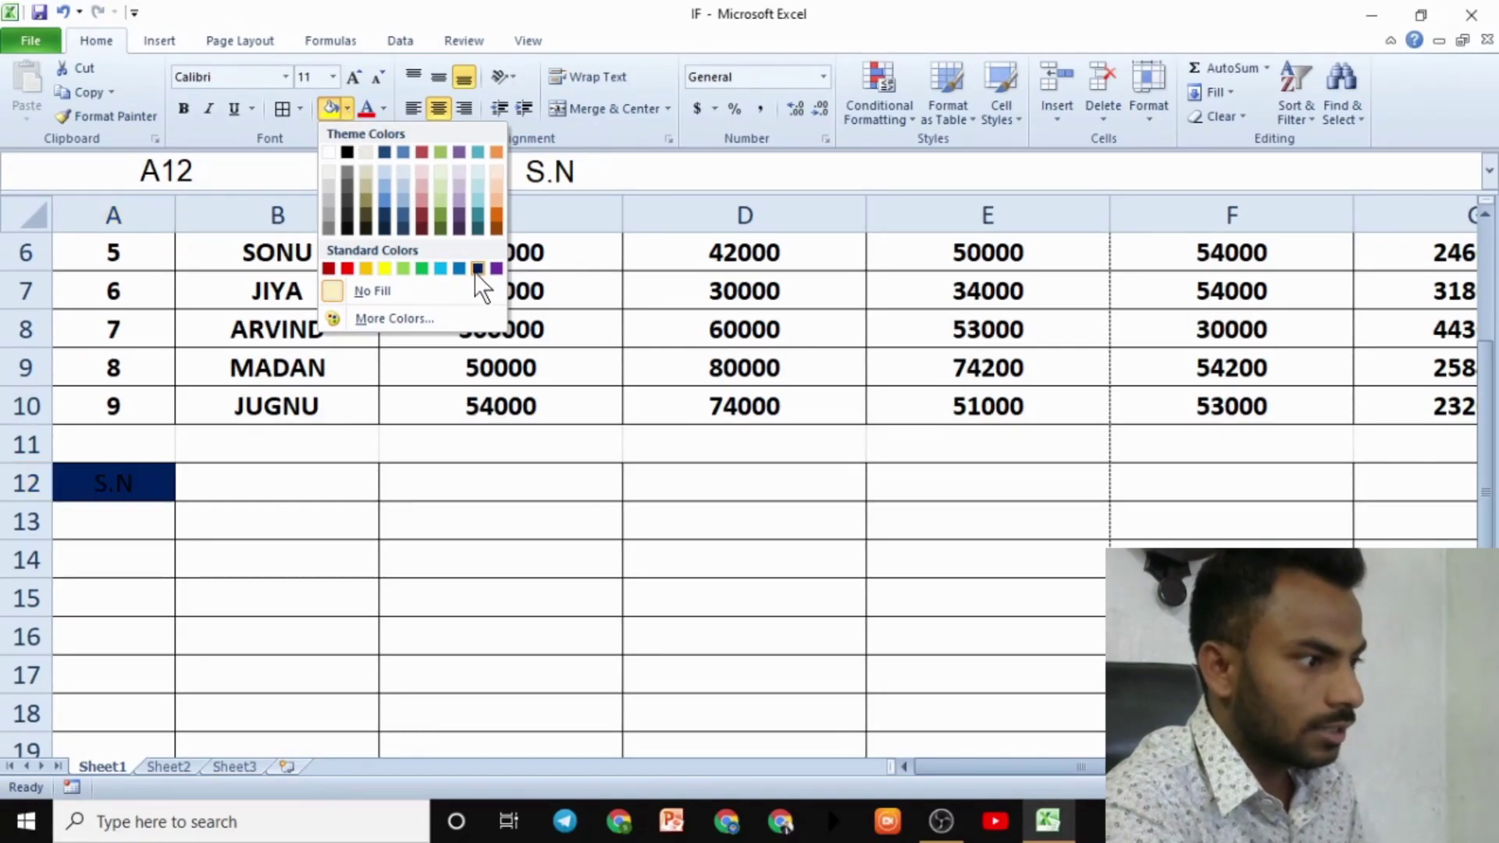
click(475, 270)
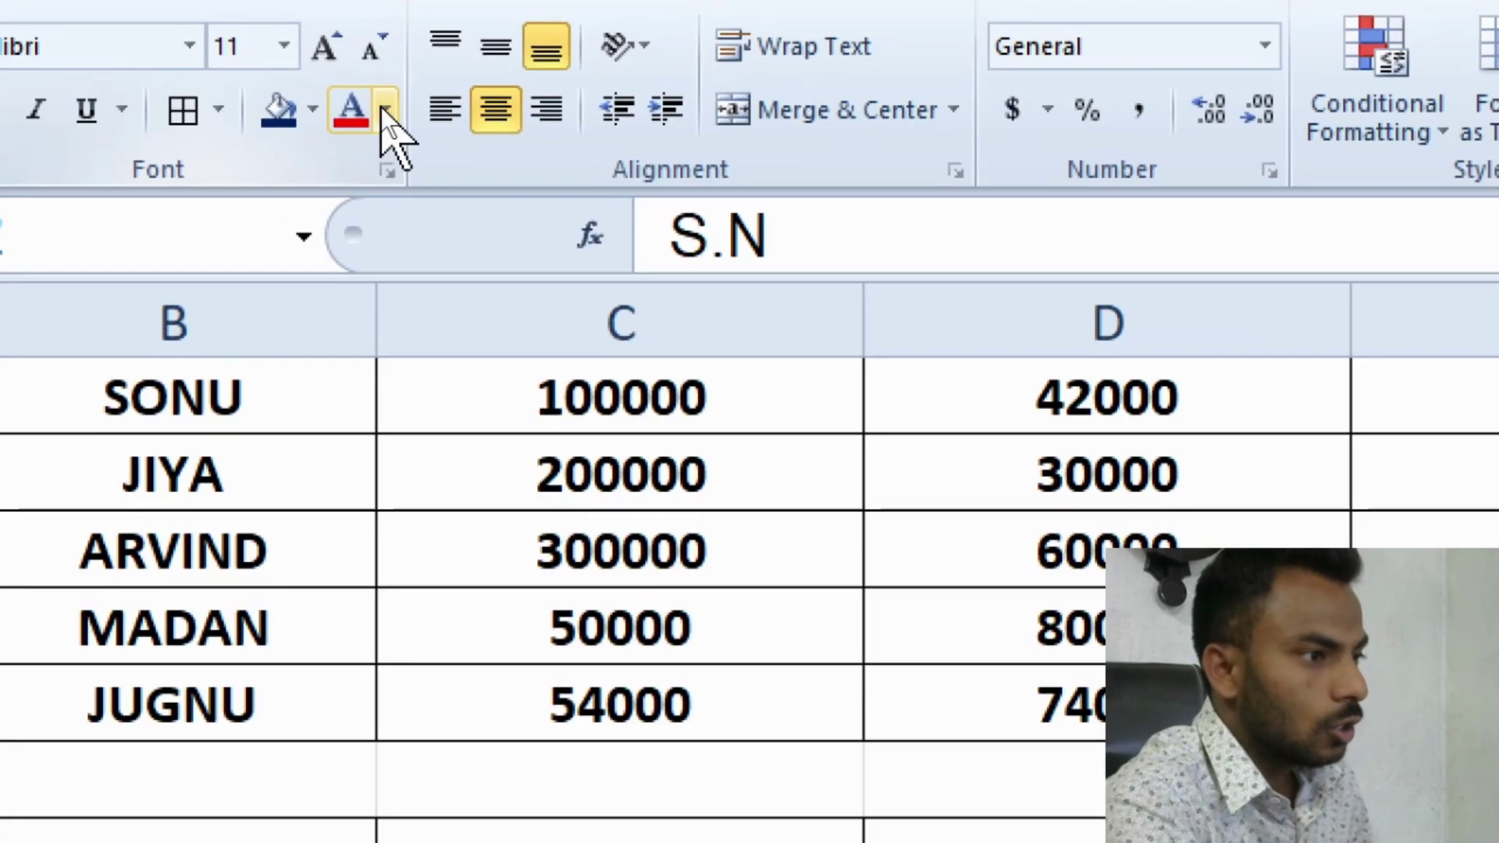
click(383, 109)
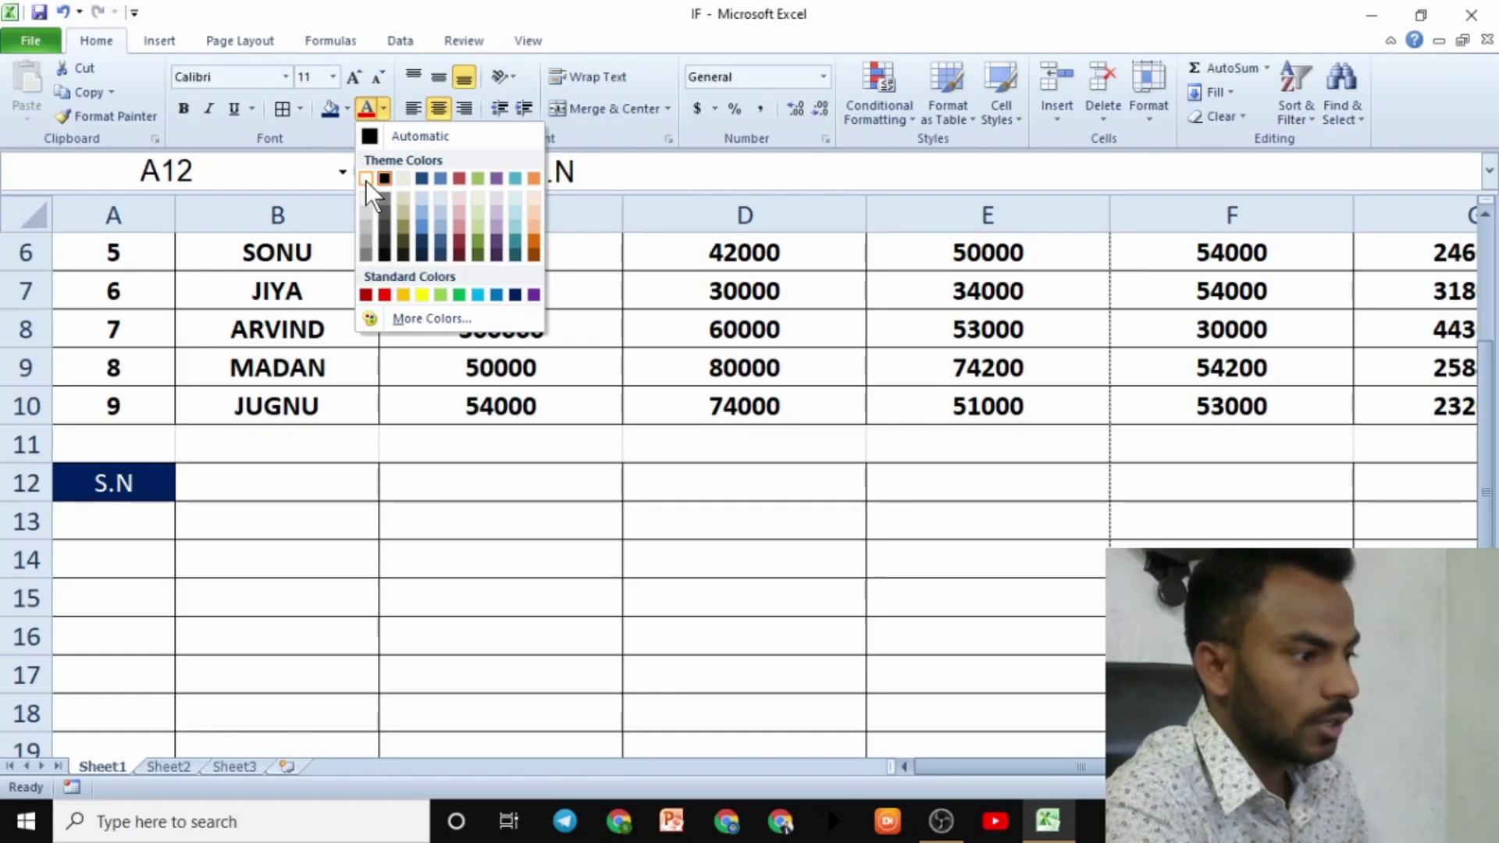
click(349, 248)
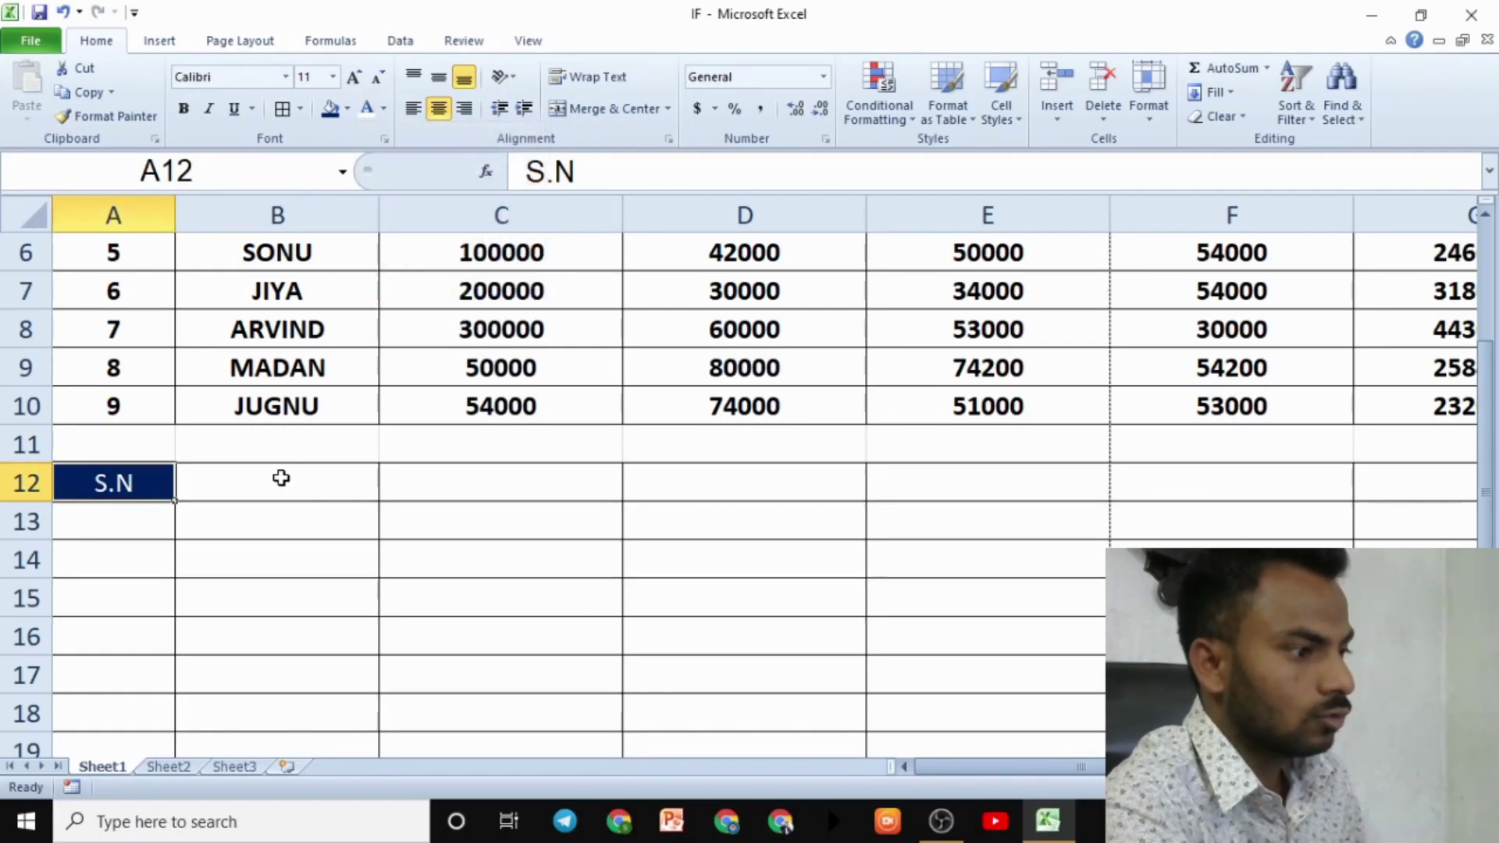
Enter a centred NAME heading in B12 with a yellow fill
click(268, 487)
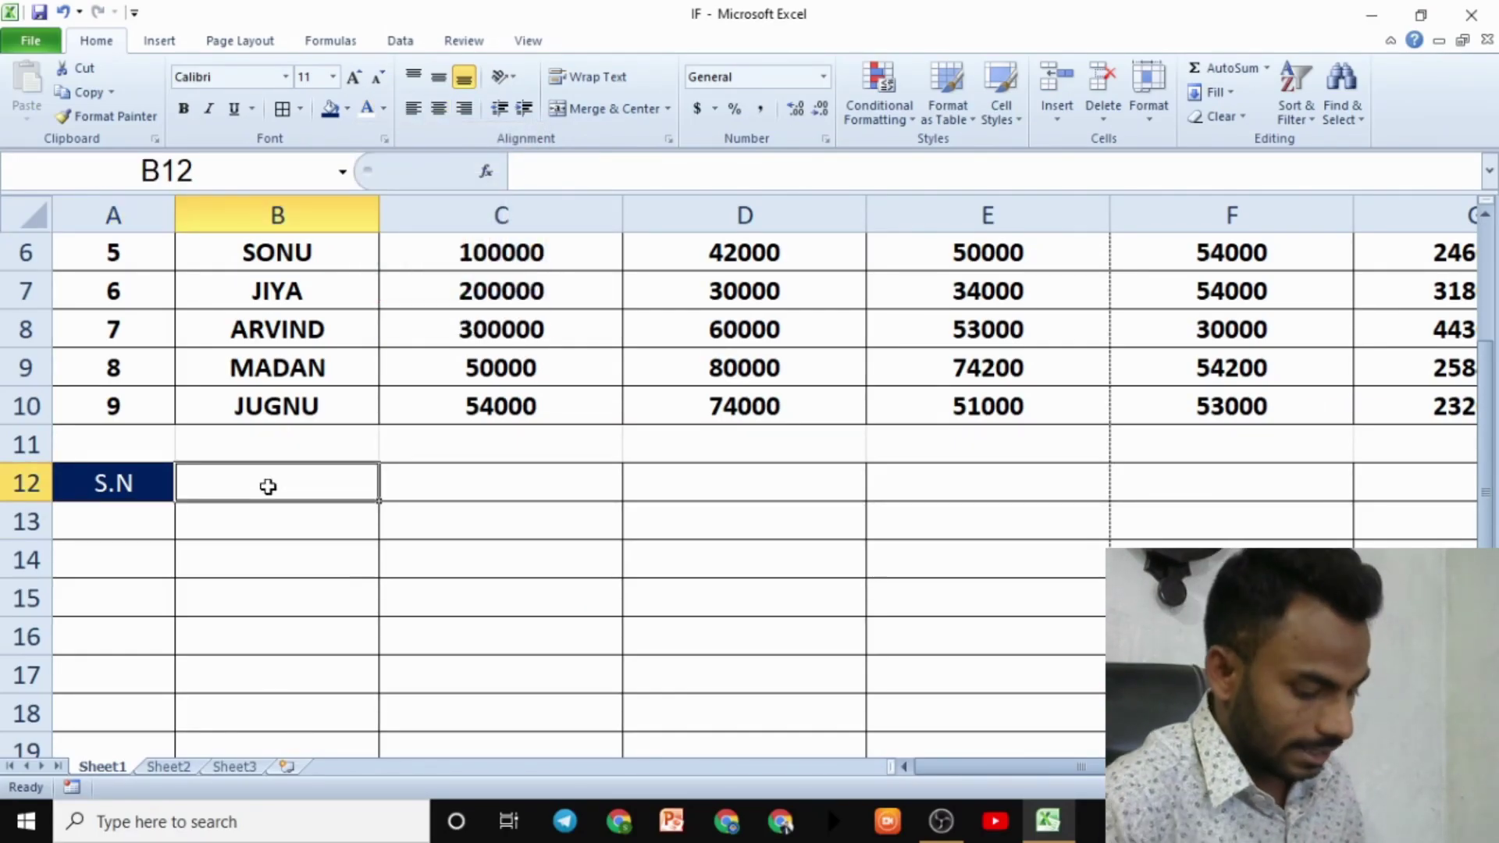
text(NAZM)
key(BackSpace)
key(BackSpace)
key(BackSpace)
text(ME)
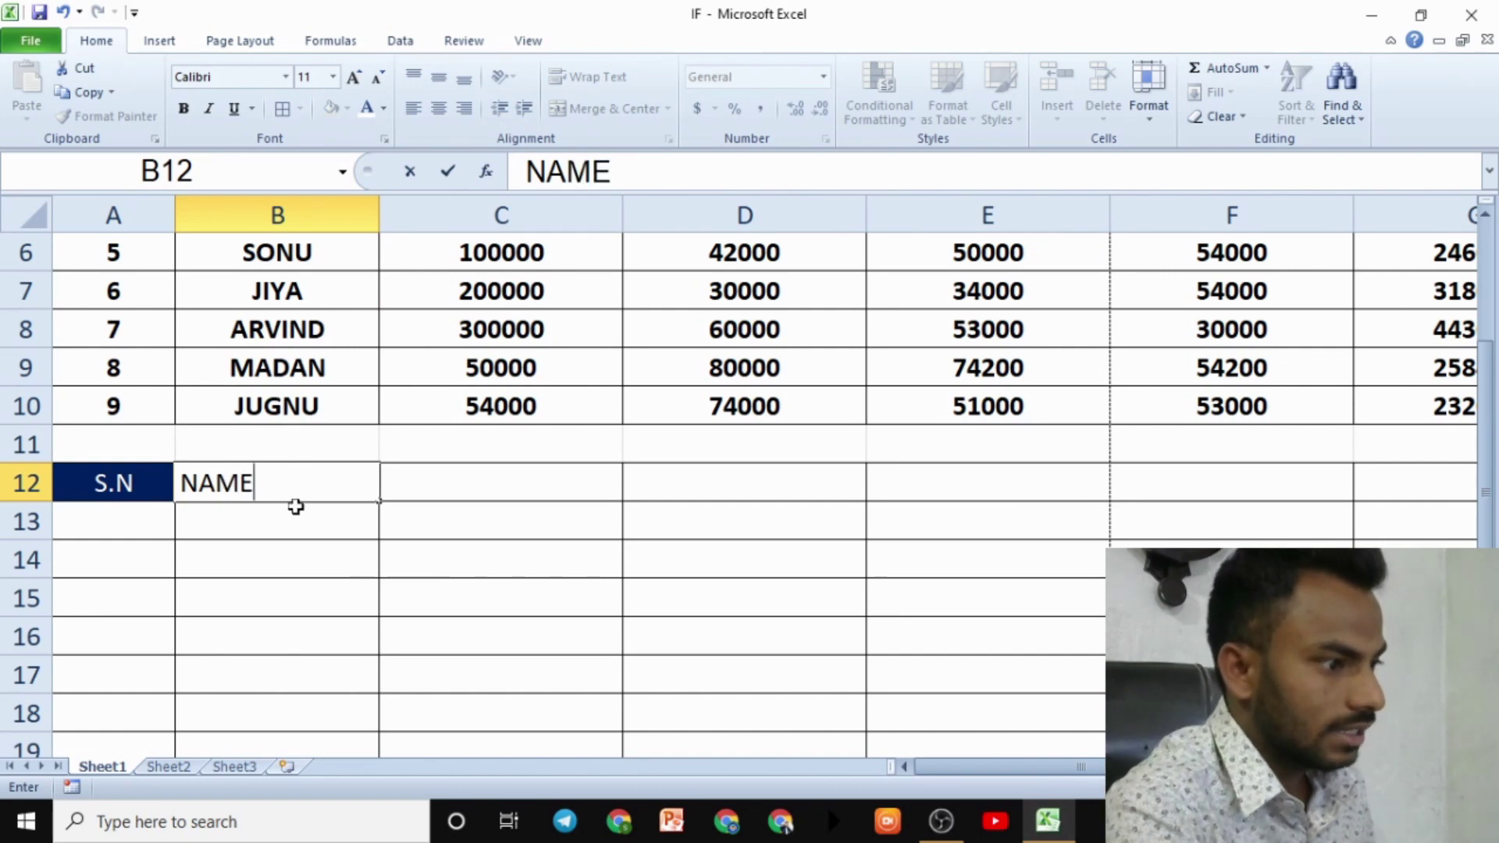
click(292, 487)
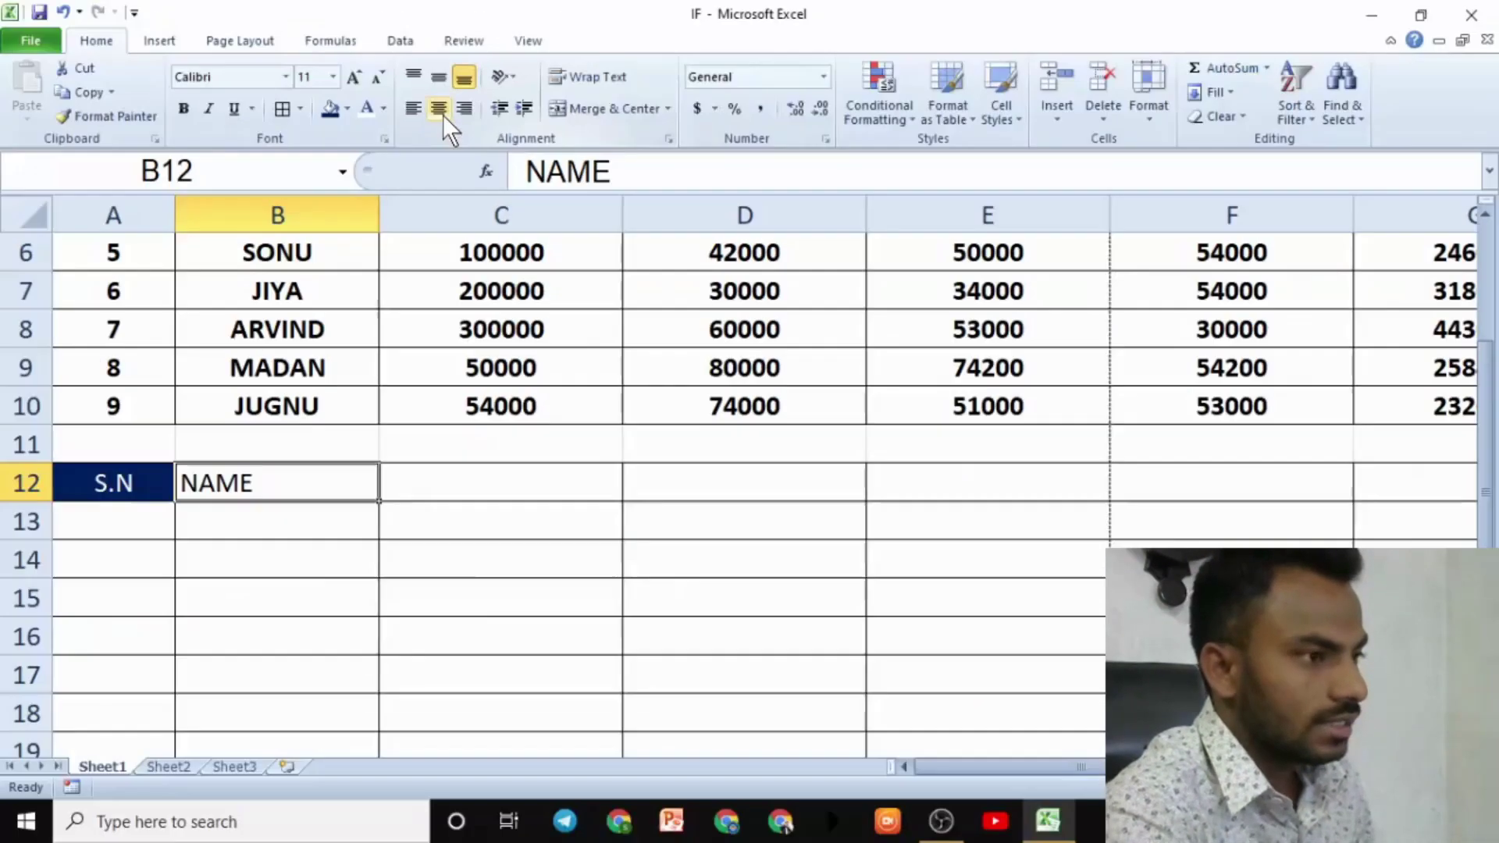
click(440, 110)
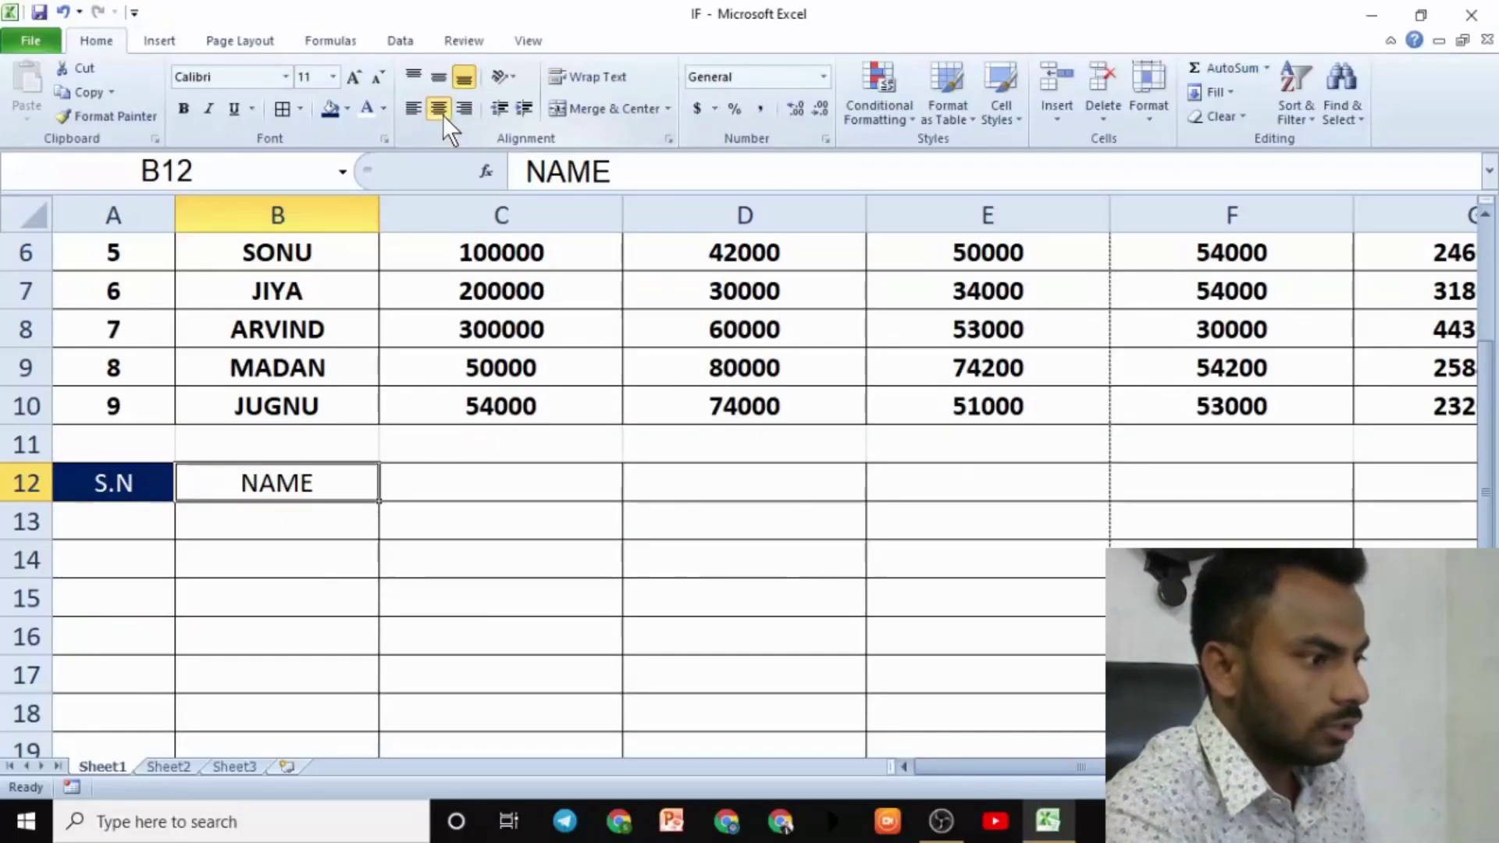
click(346, 109)
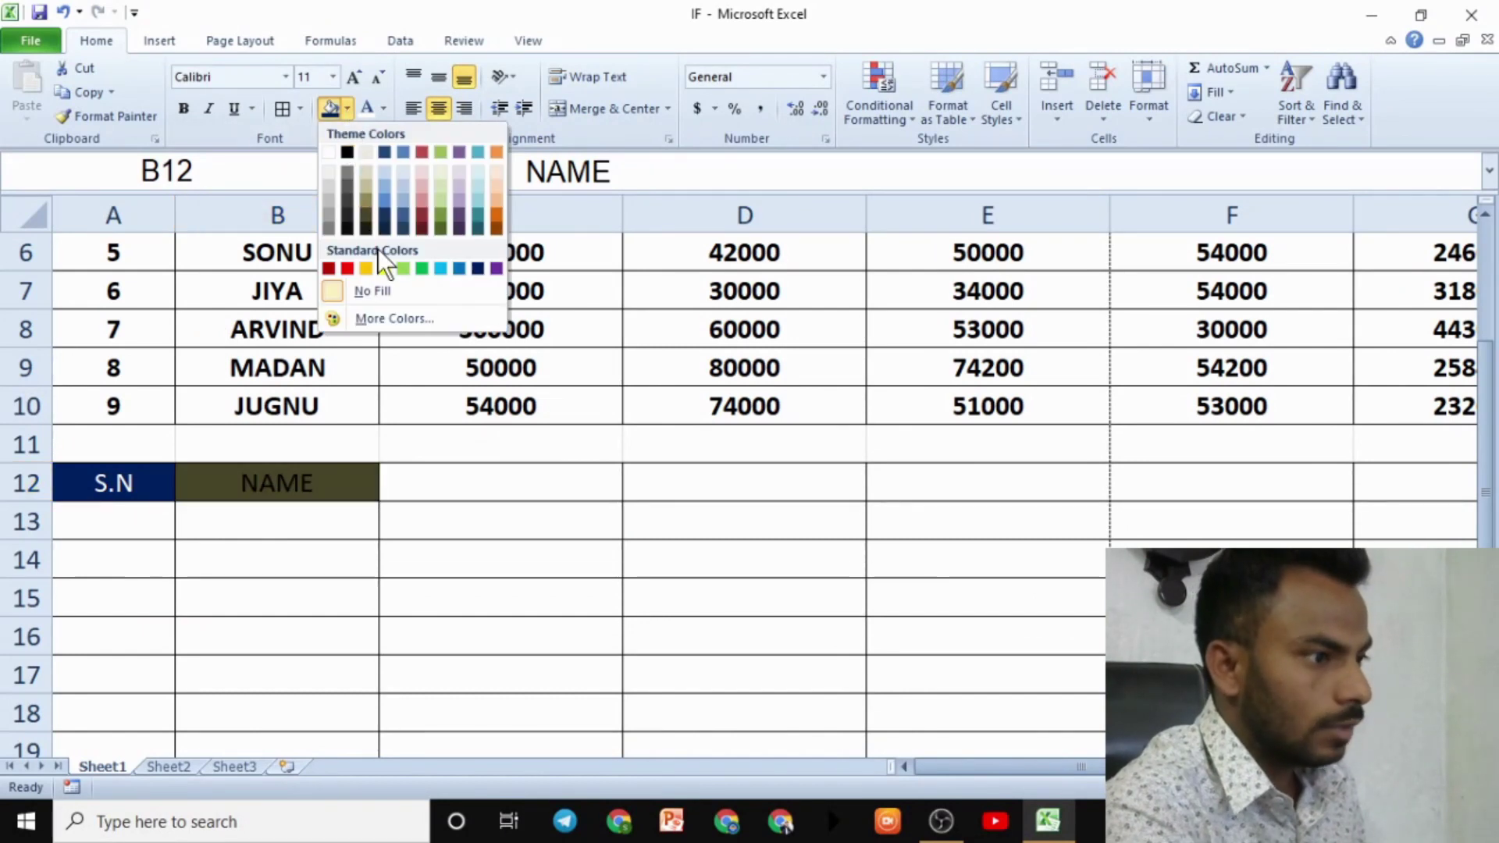
click(384, 268)
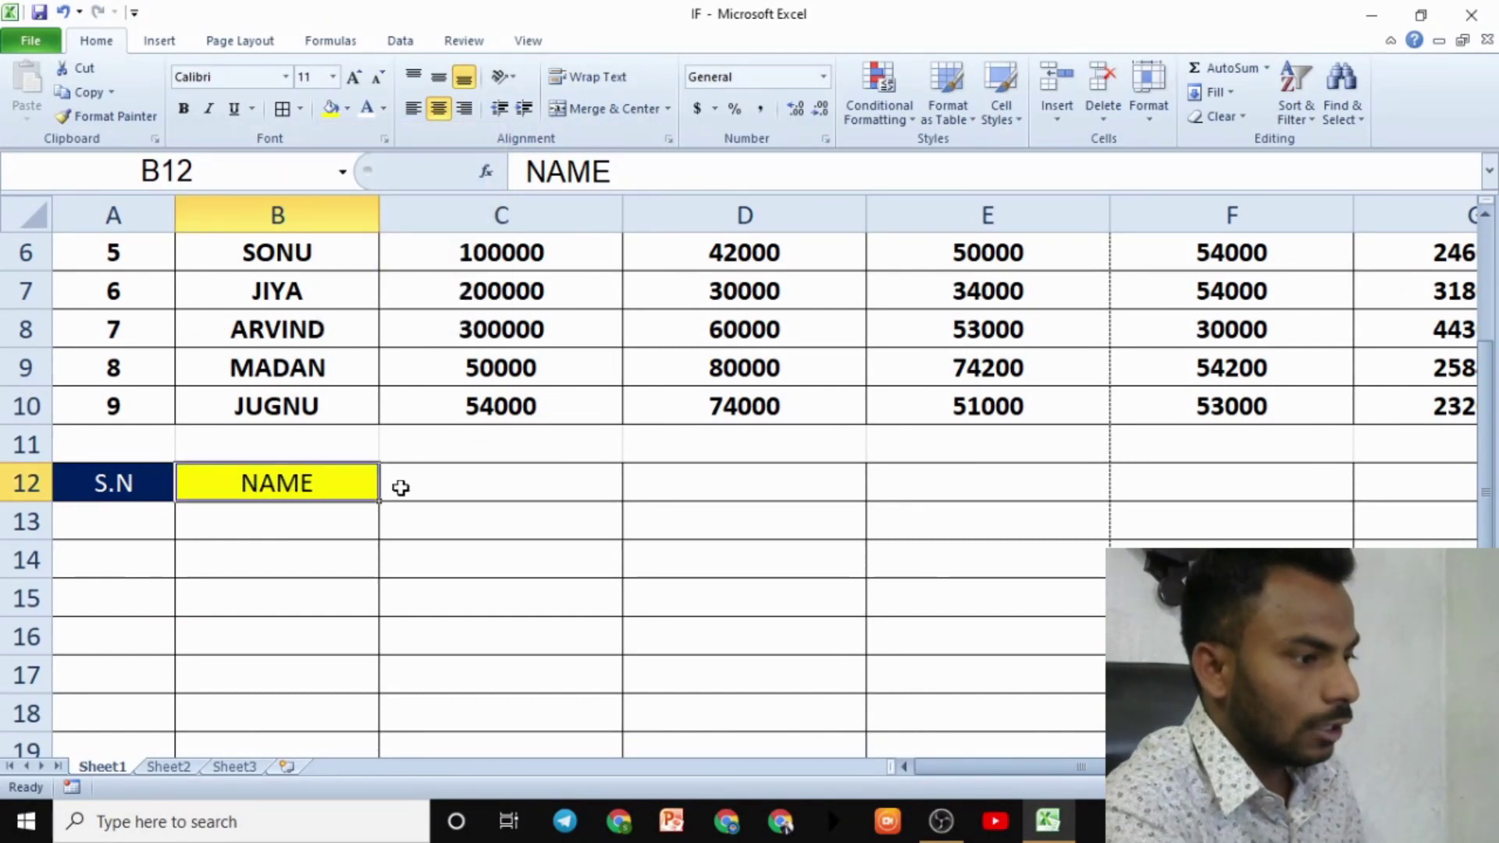
Type the headers TV, LED, SPEAKER and LAPTOP across C12:F12
click(401, 485)
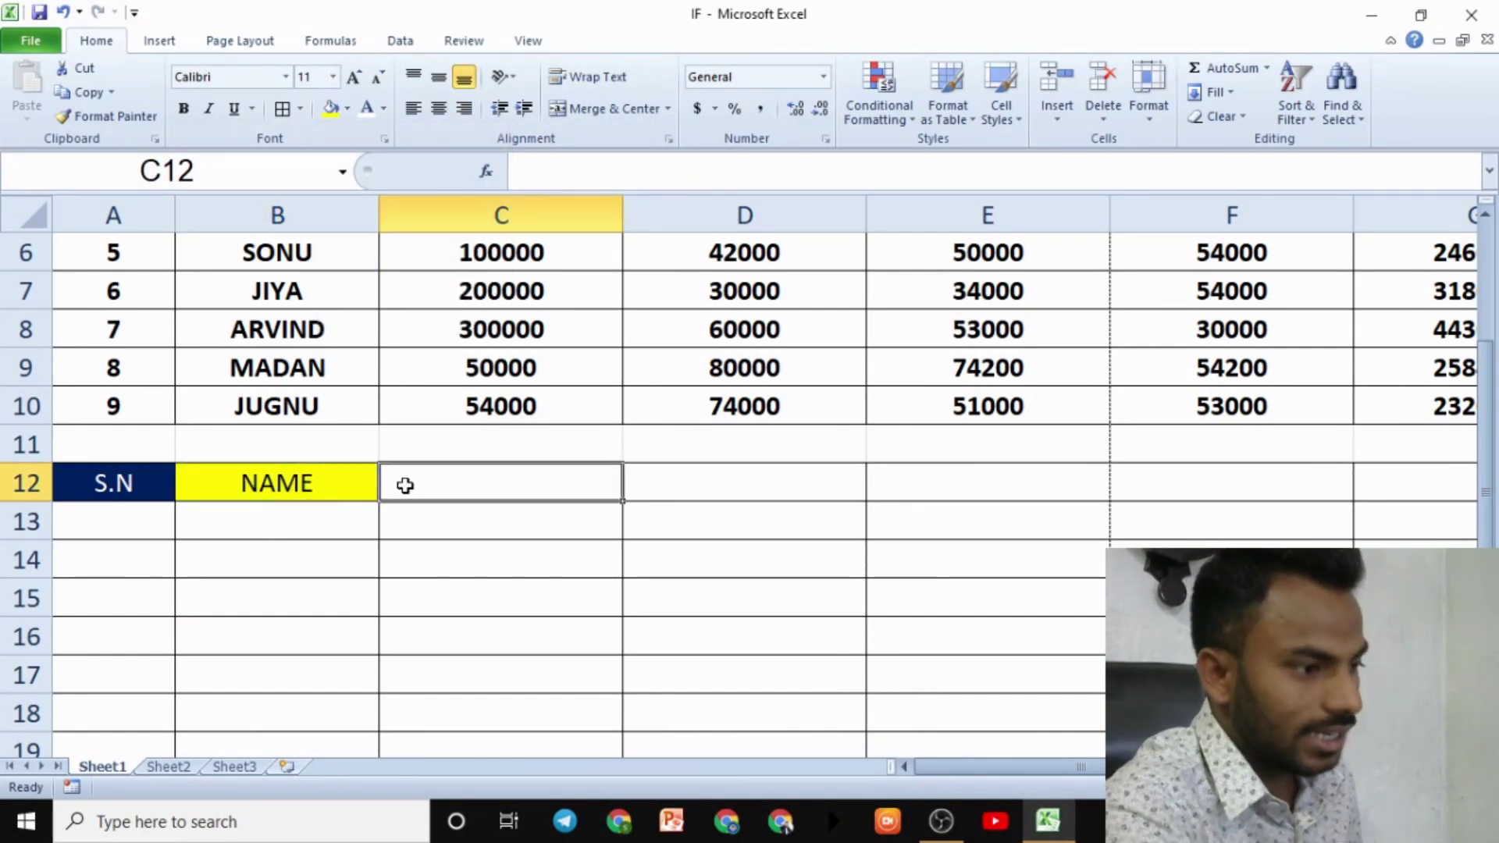
double_click(406, 485)
double_click(405, 485)
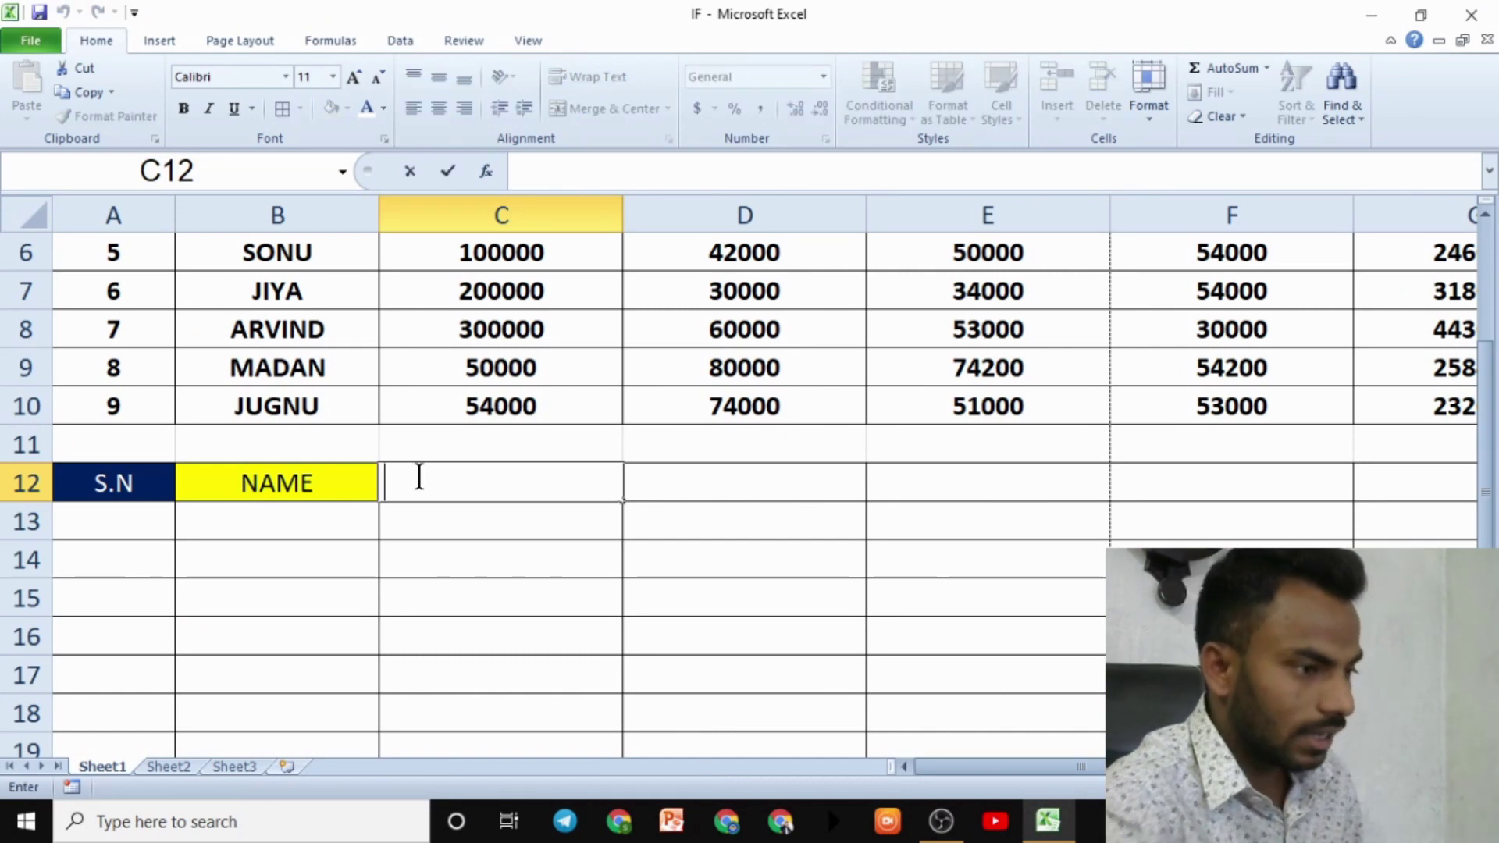
scroll(569, 340, up, 2)
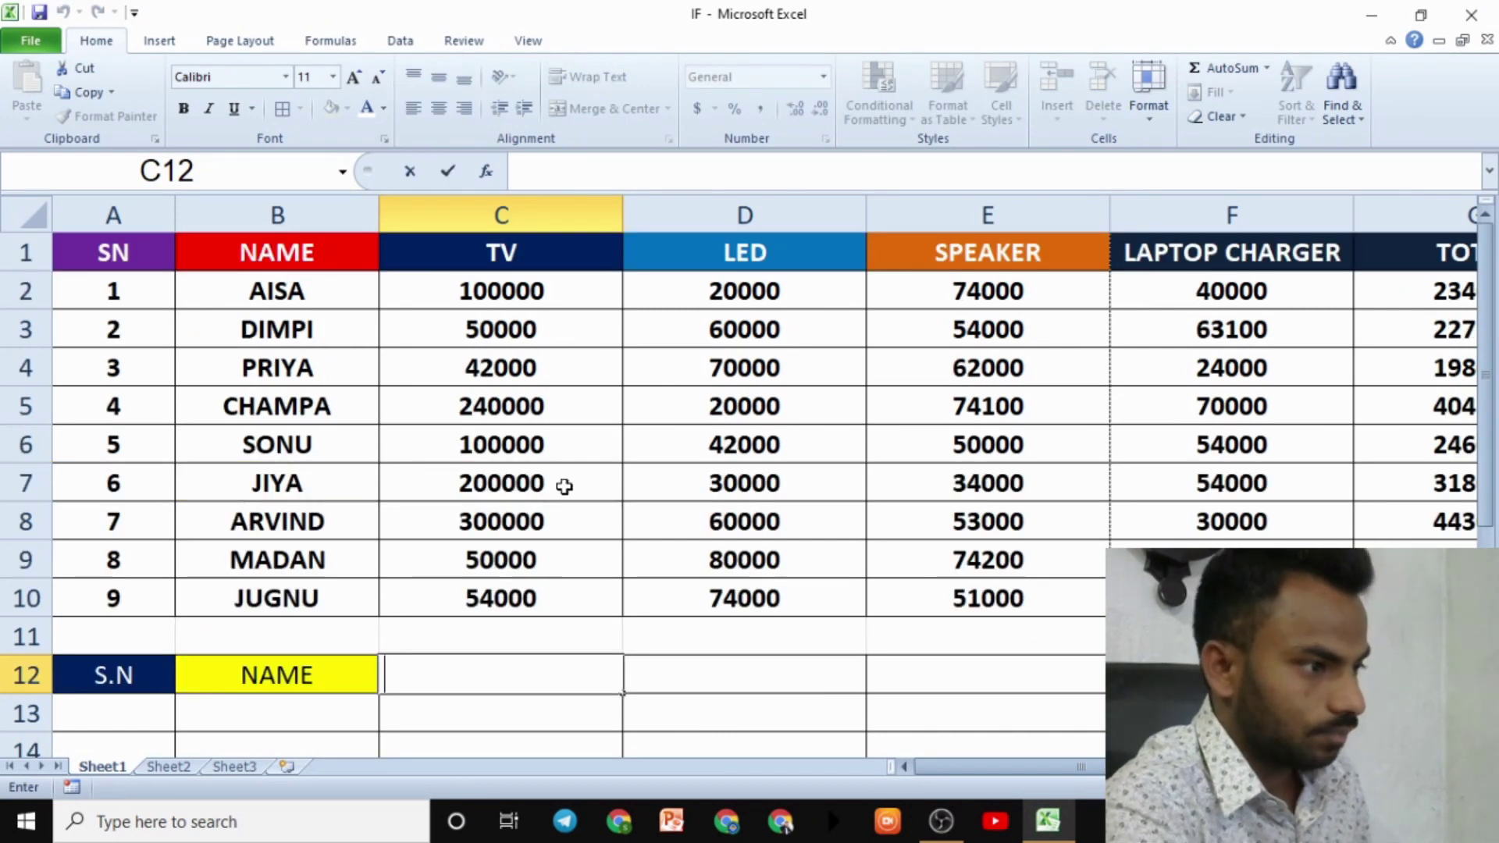
scroll(494, 526, down, 3)
scroll(524, 570, up, 3)
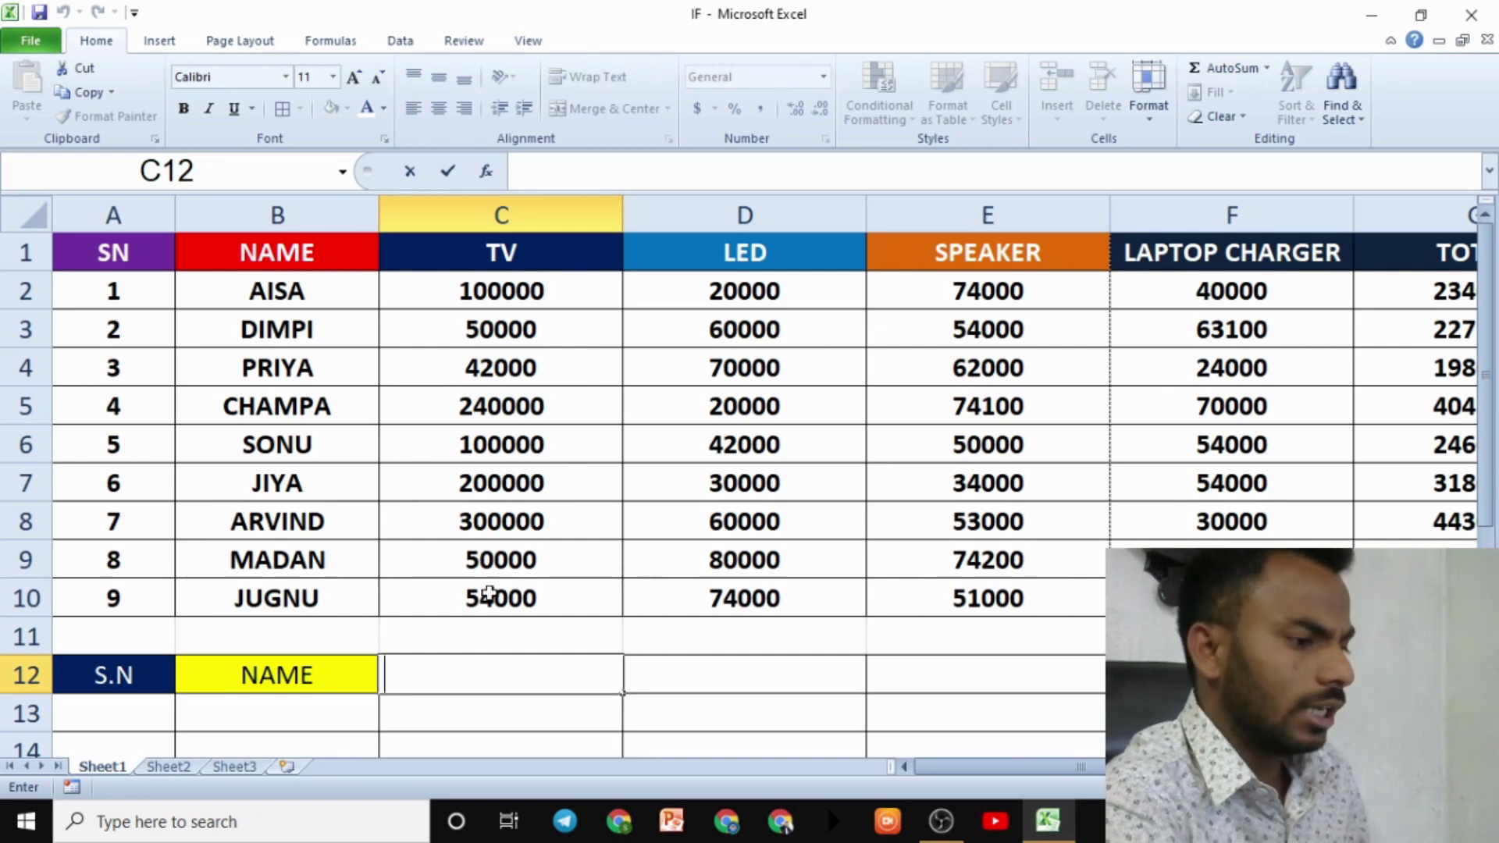
text(TV)
key(Tab)
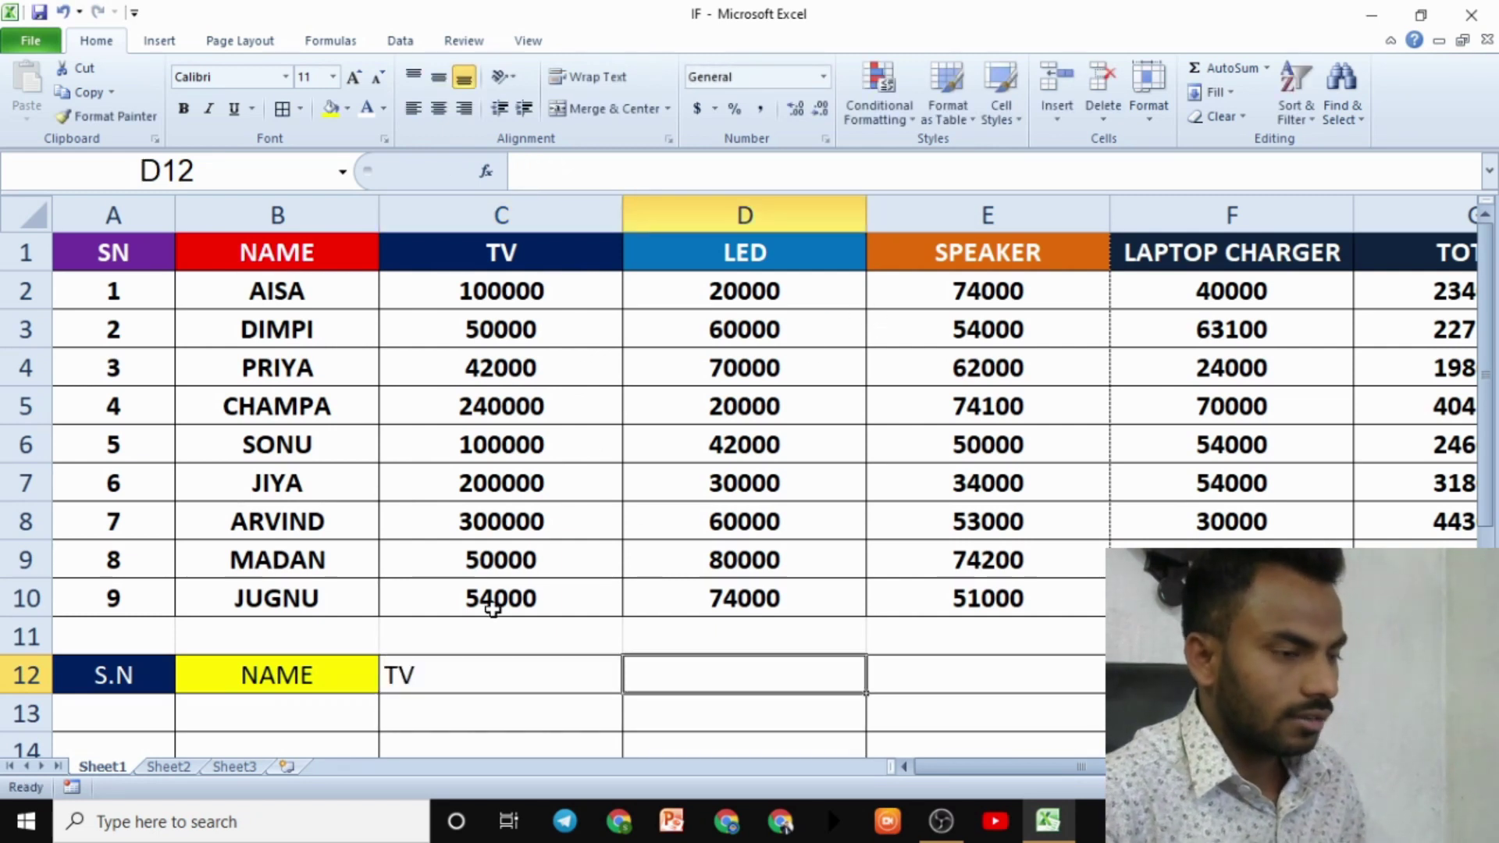
text(LE)
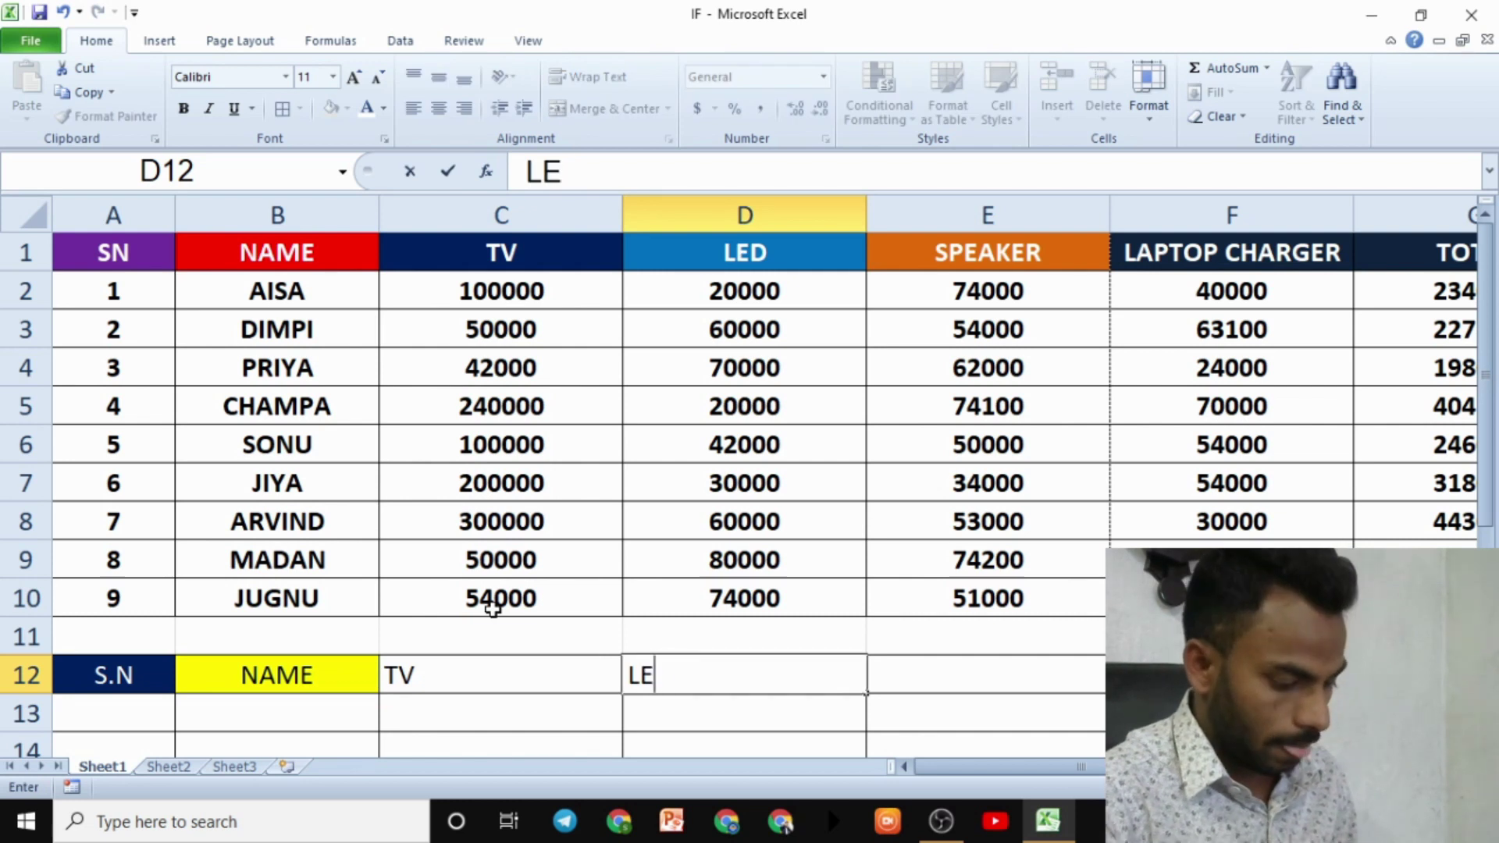
text(XDS)
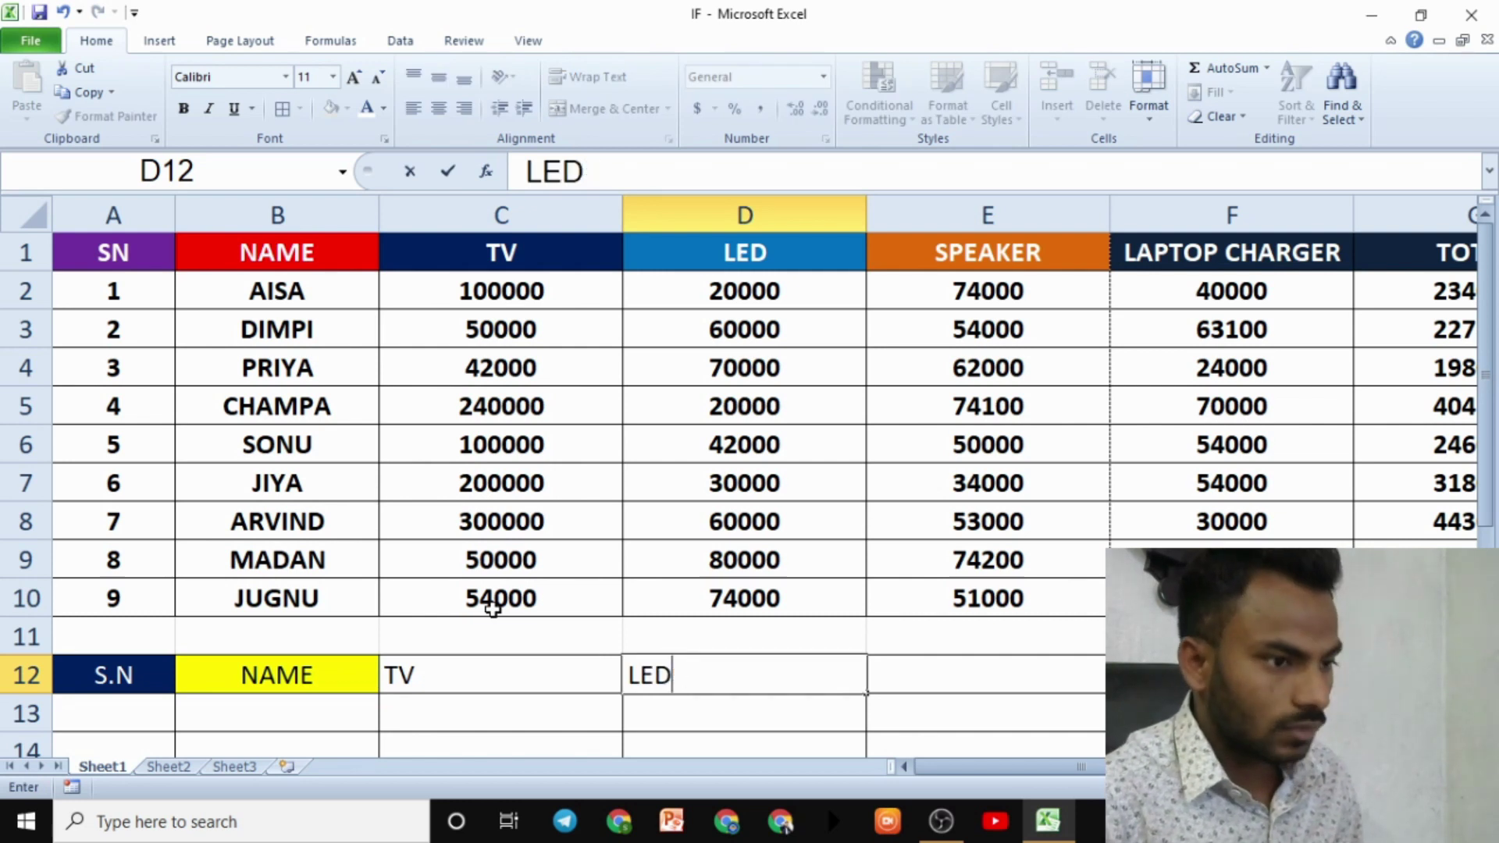
key(Tab)
text(SPEAKE)
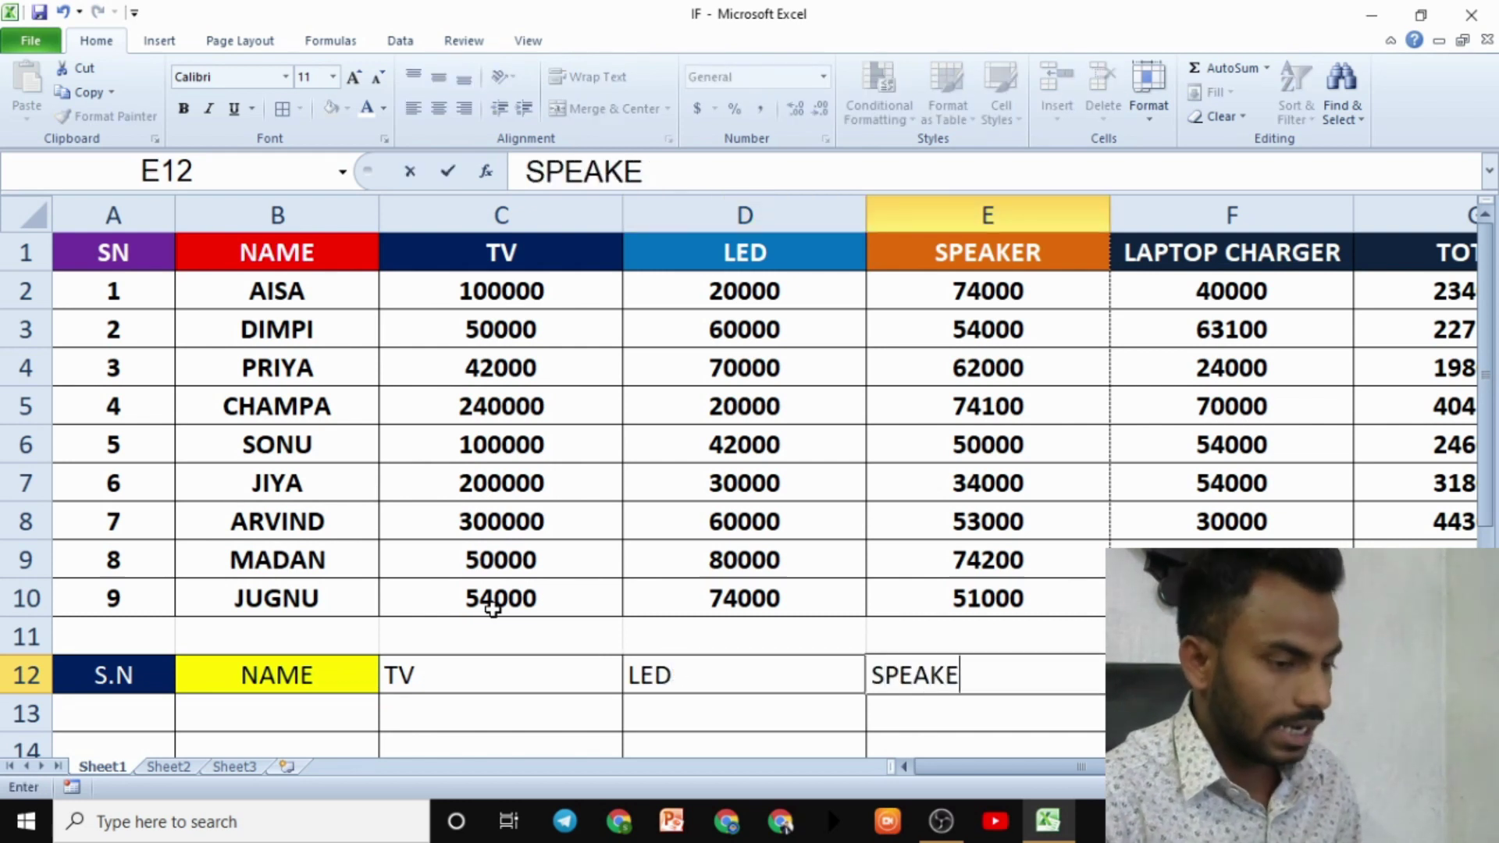
text(R)
key(Tab)
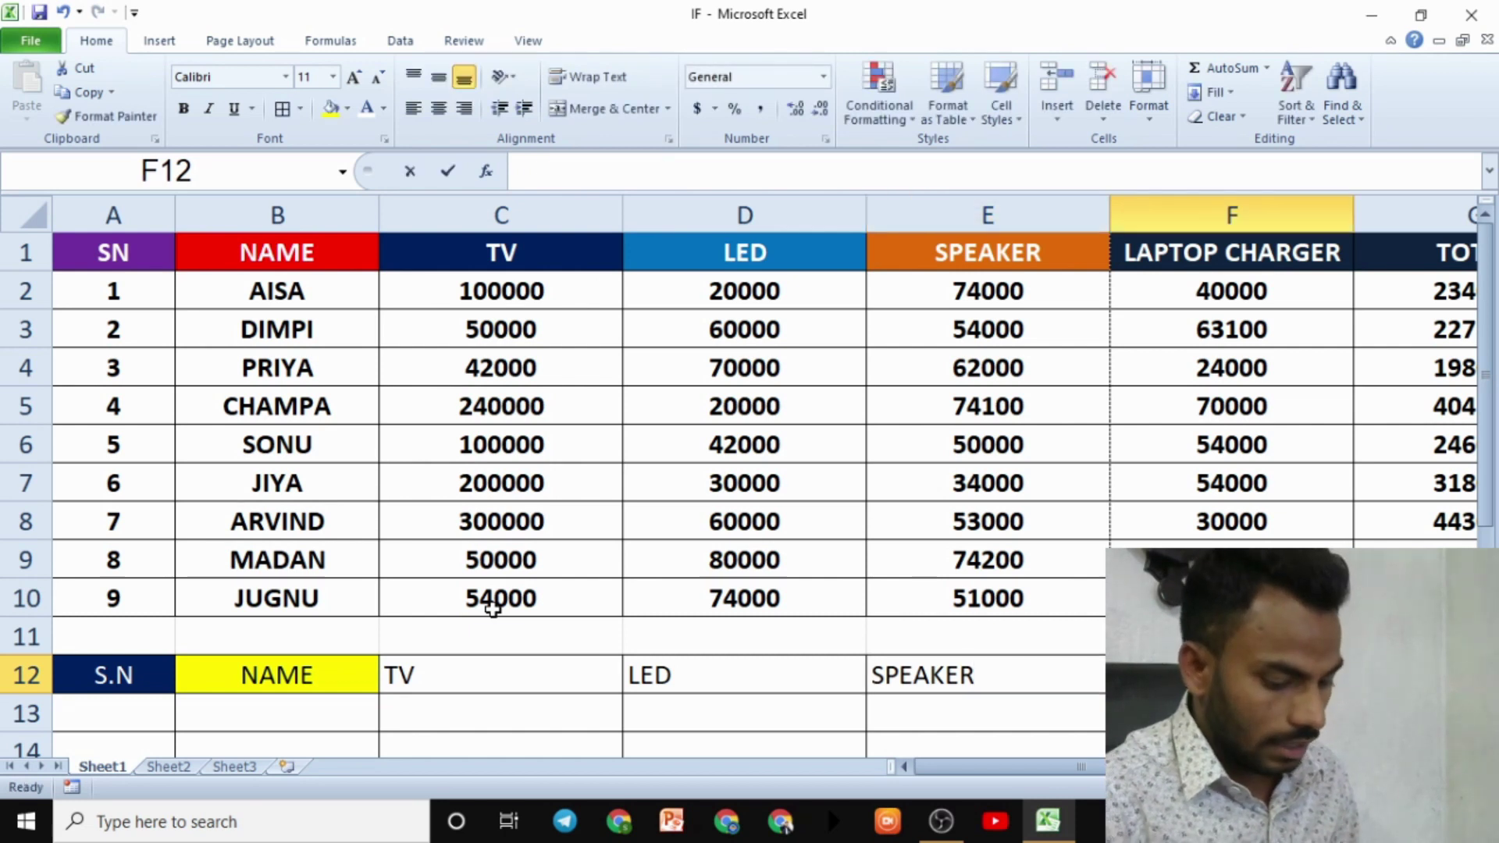
text(LAPTOP)
click(512, 697)
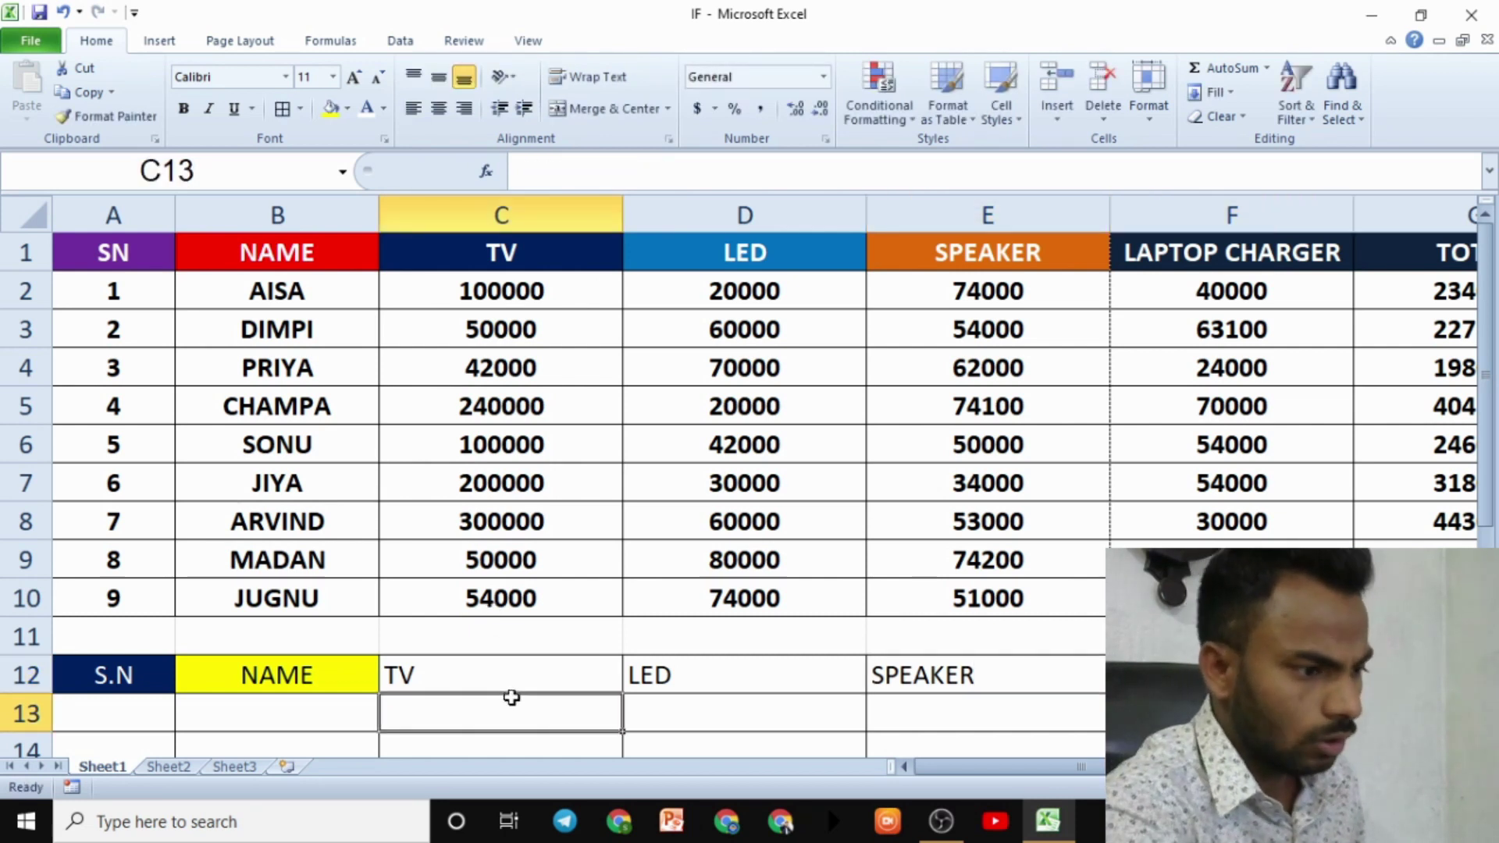
Centre the C12:F12 headers and give TV a black fill with white text
drag(400, 673, 1133, 673)
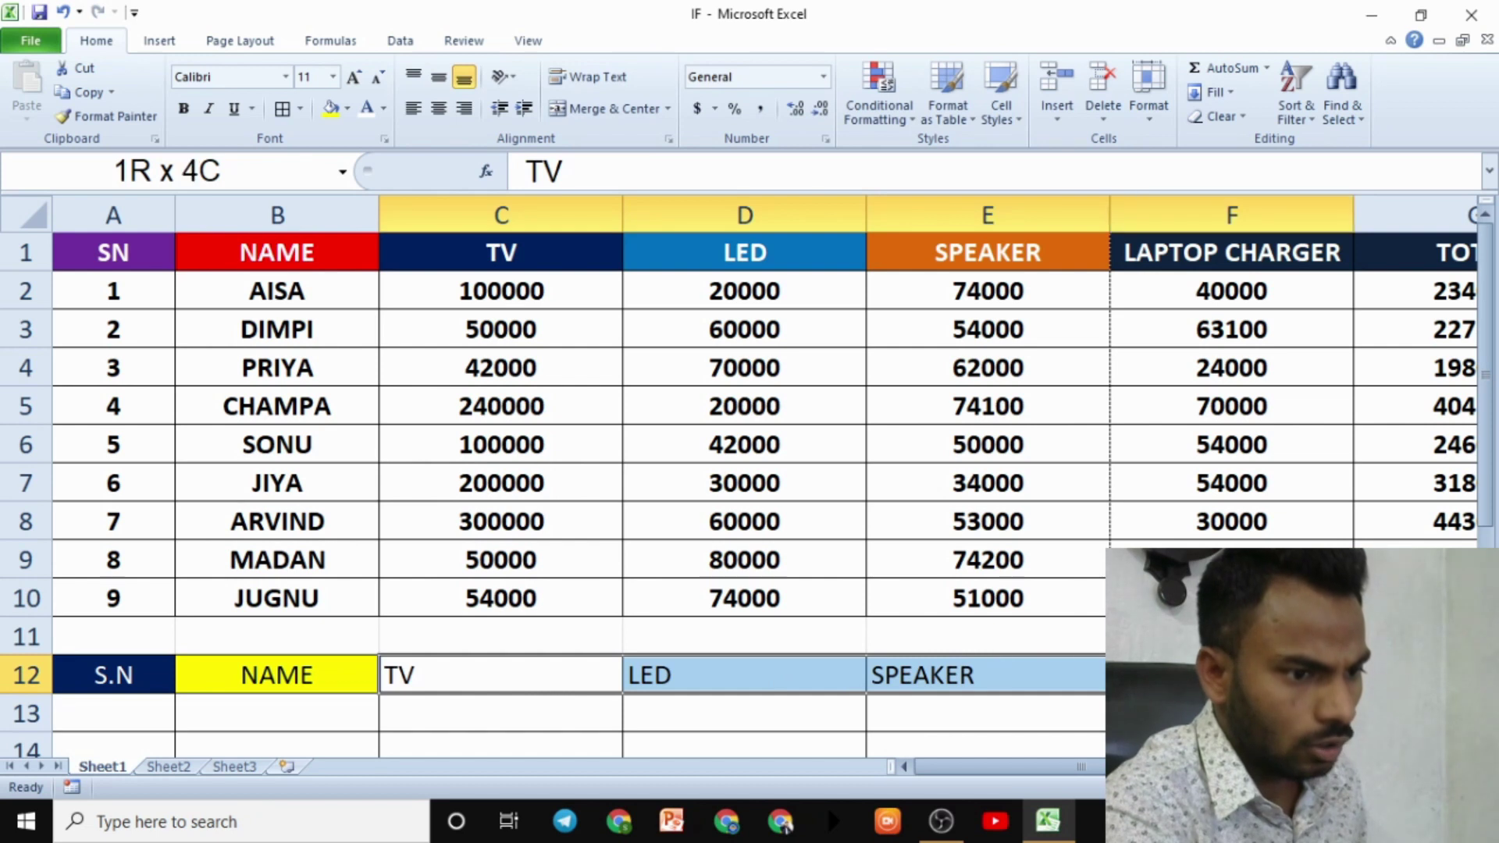
click(439, 109)
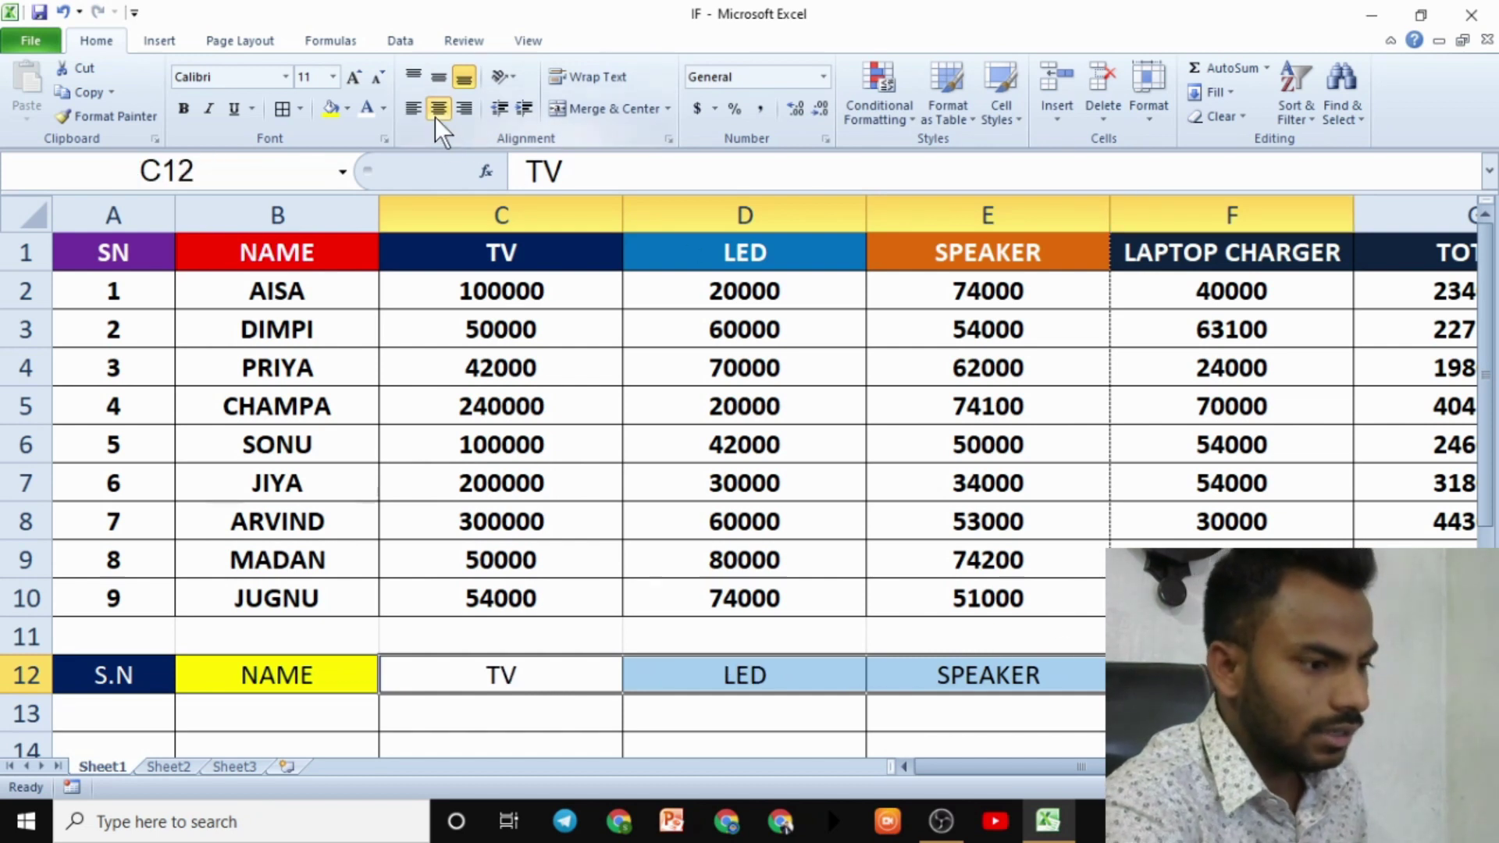
click(531, 621)
click(509, 687)
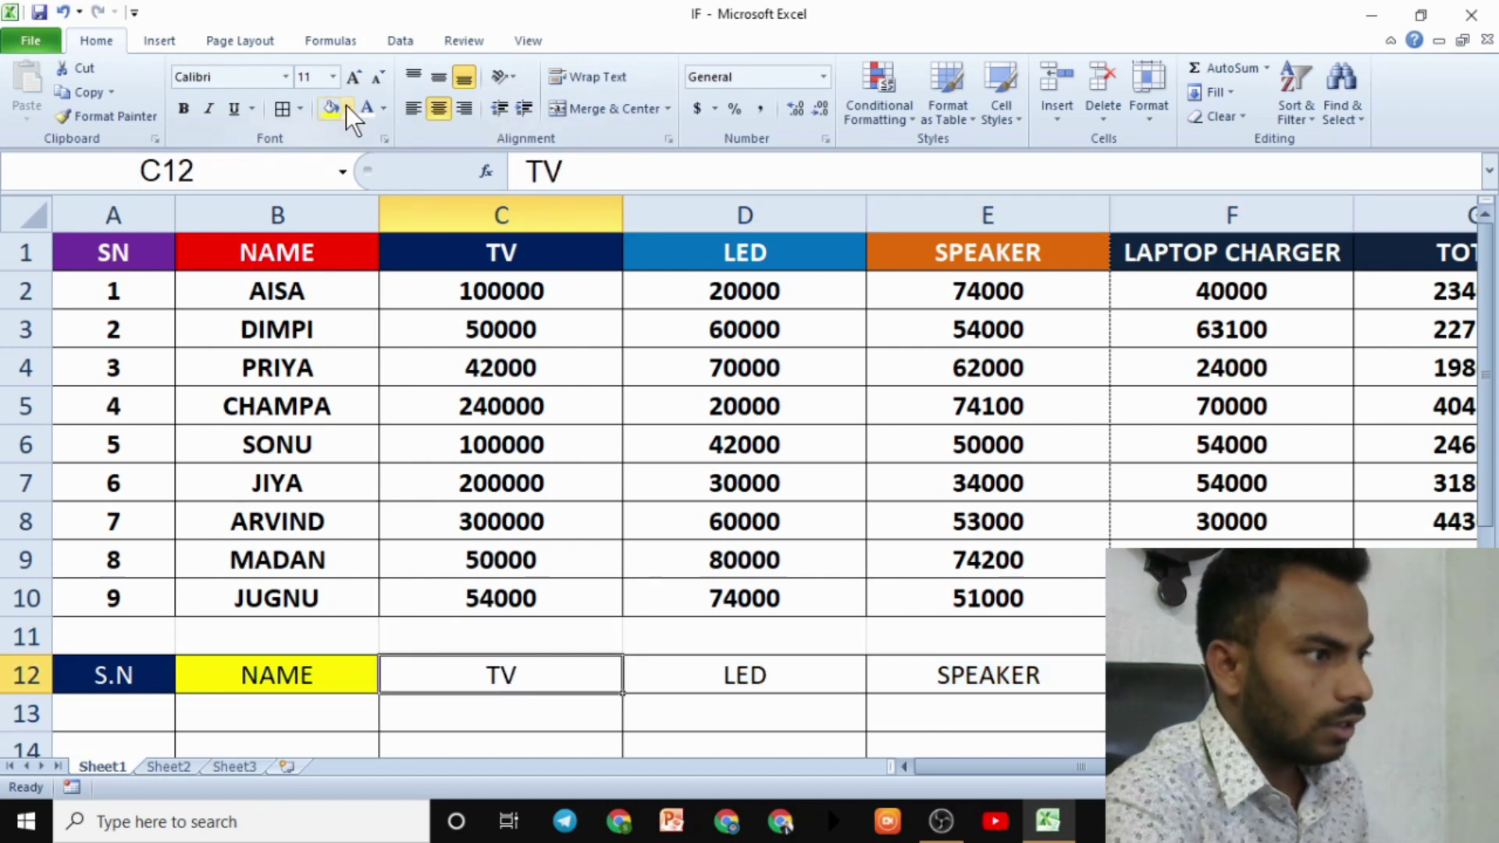
click(349, 109)
click(350, 148)
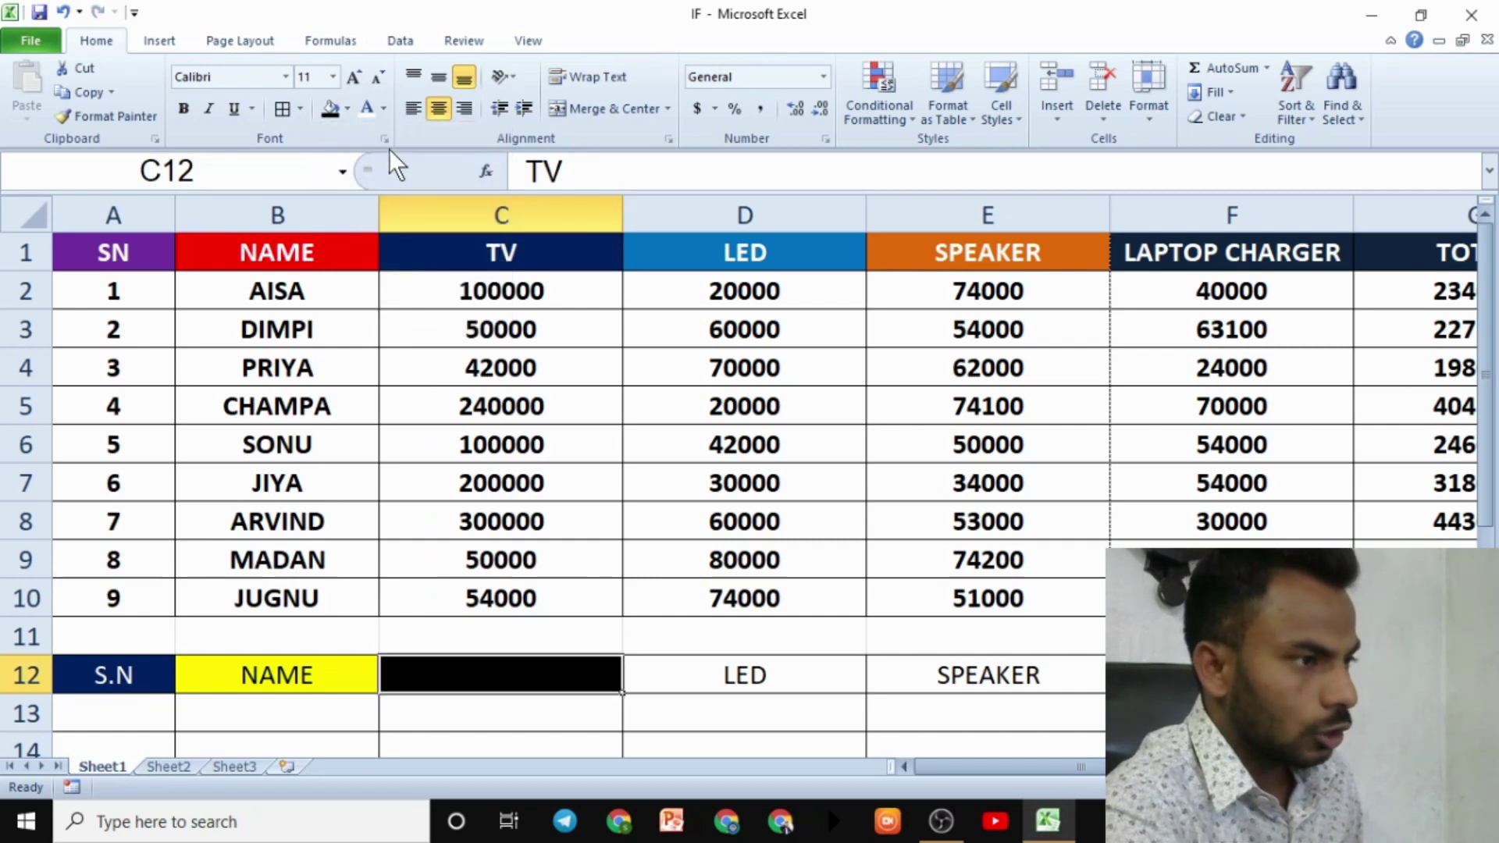
click(383, 110)
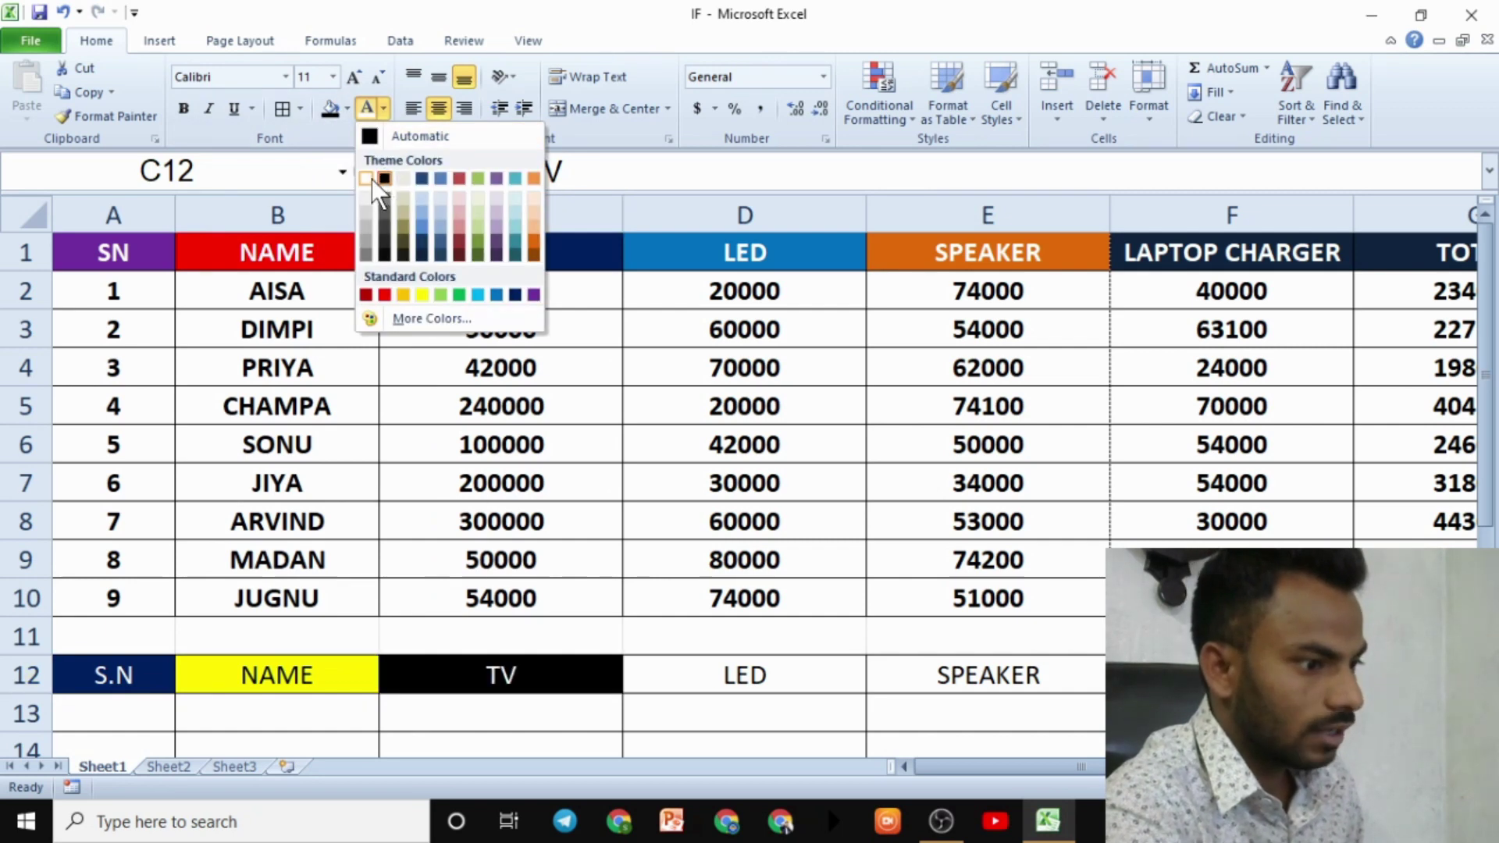
click(371, 180)
Fill the LED header D12 red with white text
click(716, 668)
click(346, 110)
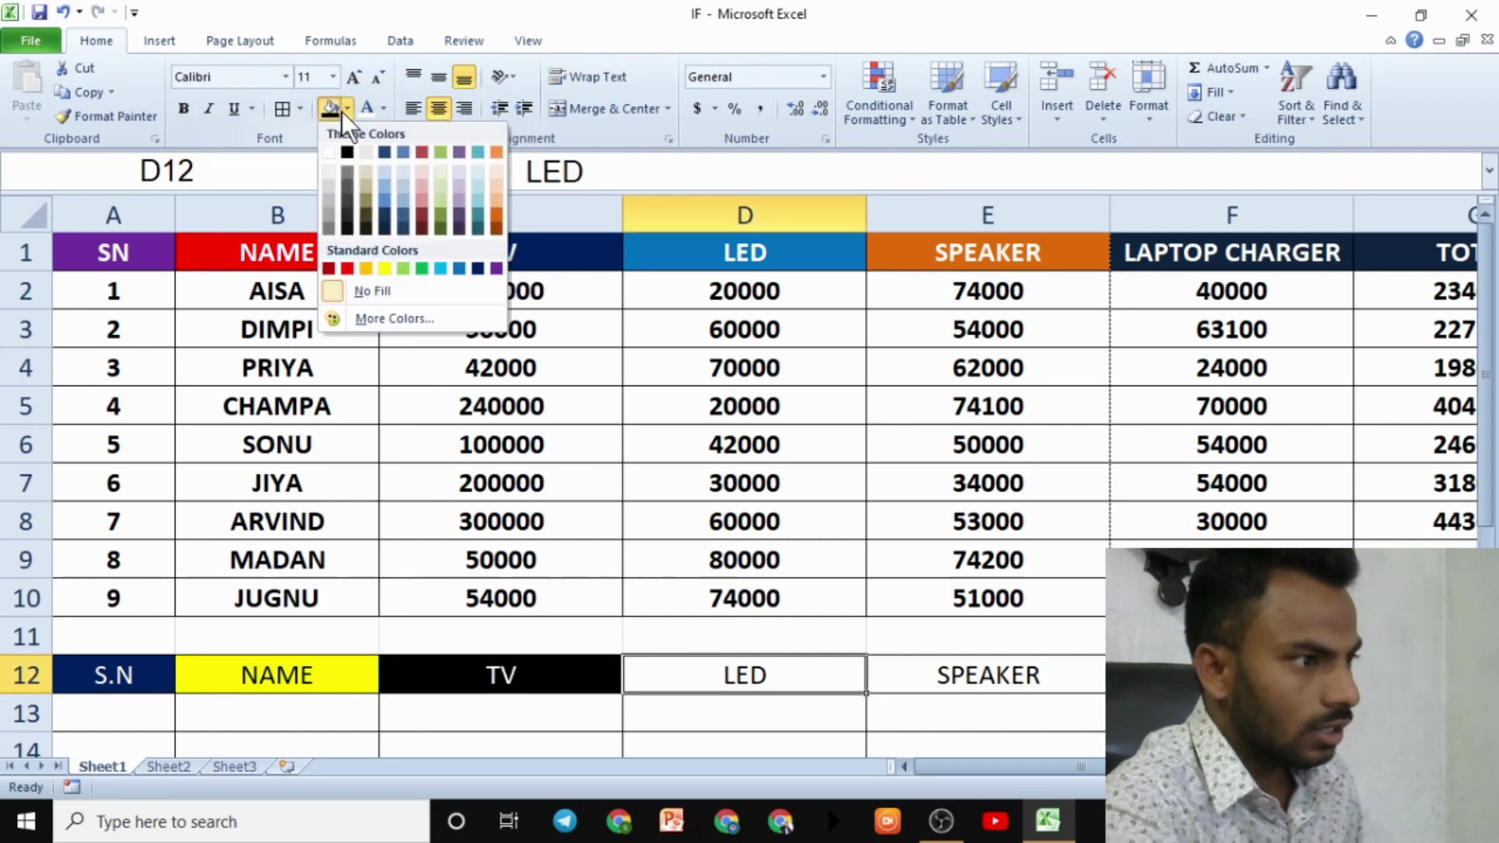
click(347, 268)
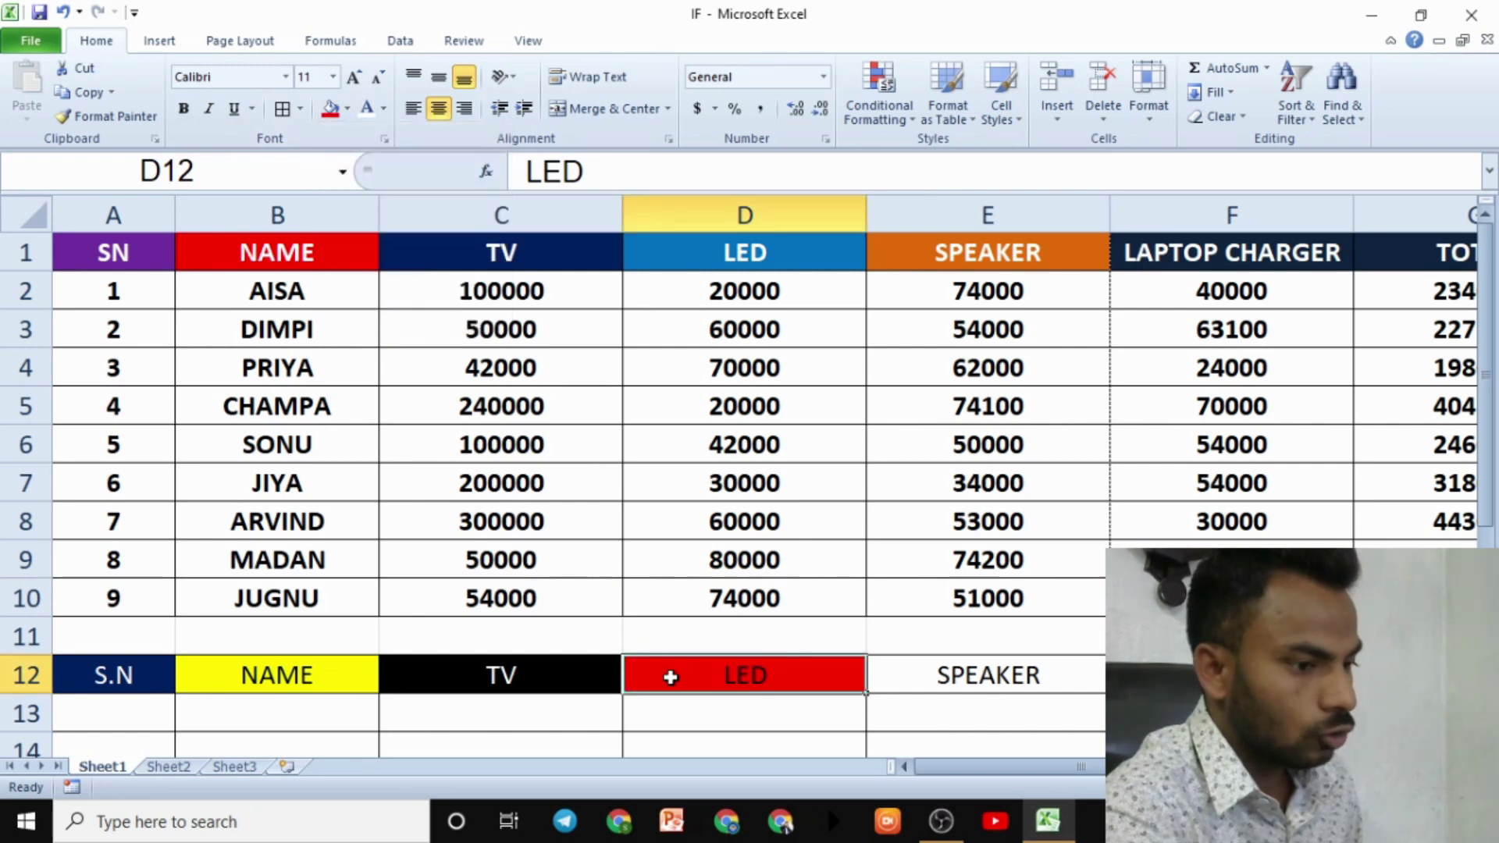
click(371, 106)
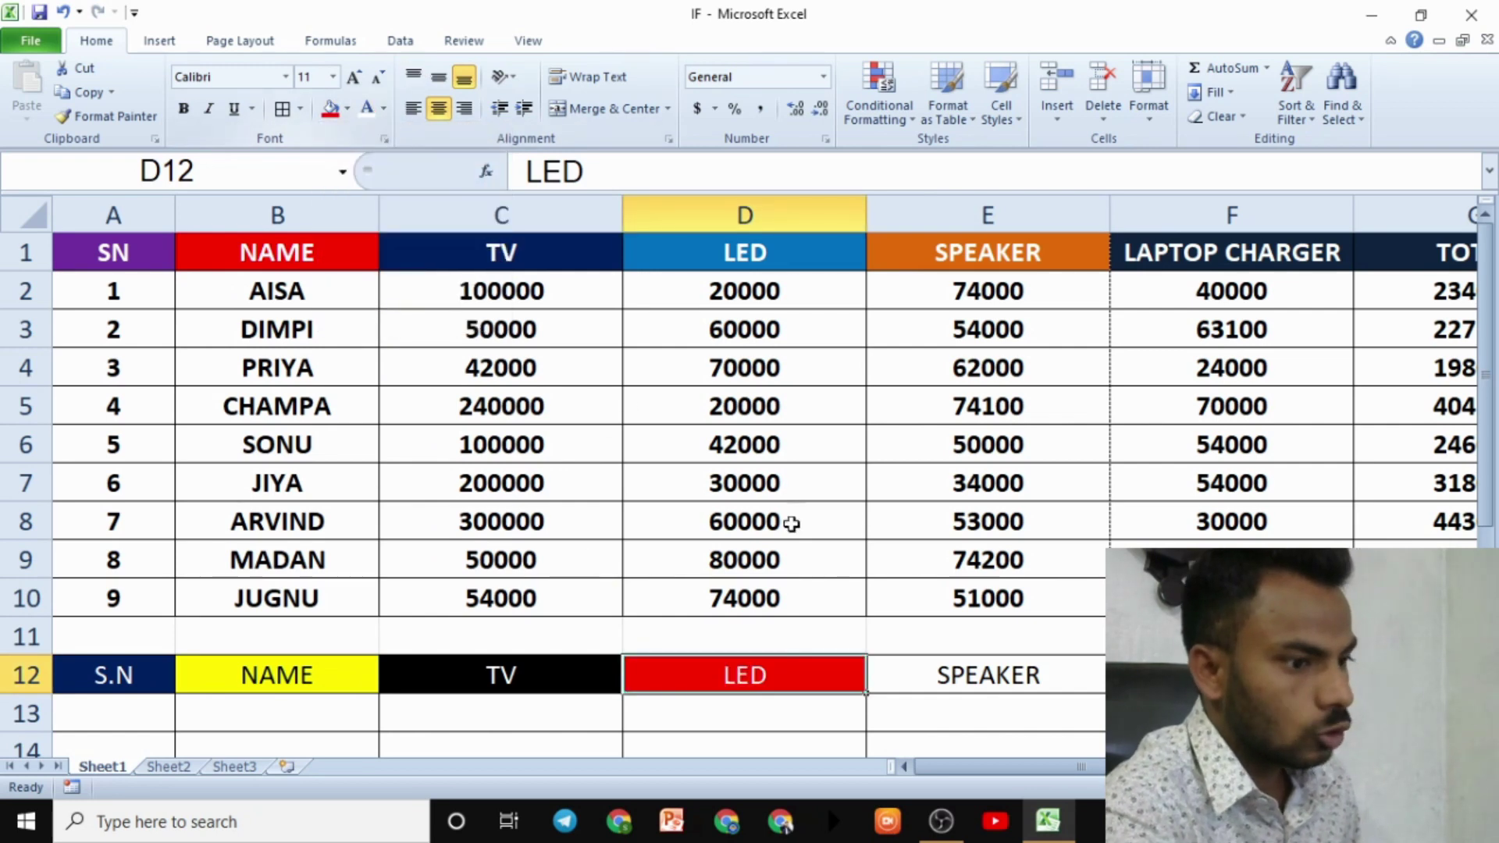
scroll(789, 525, down, 2)
Fill the SPEAKER header light blue and the LAPTOP header blue
click(949, 483)
scroll(953, 478, up, 2)
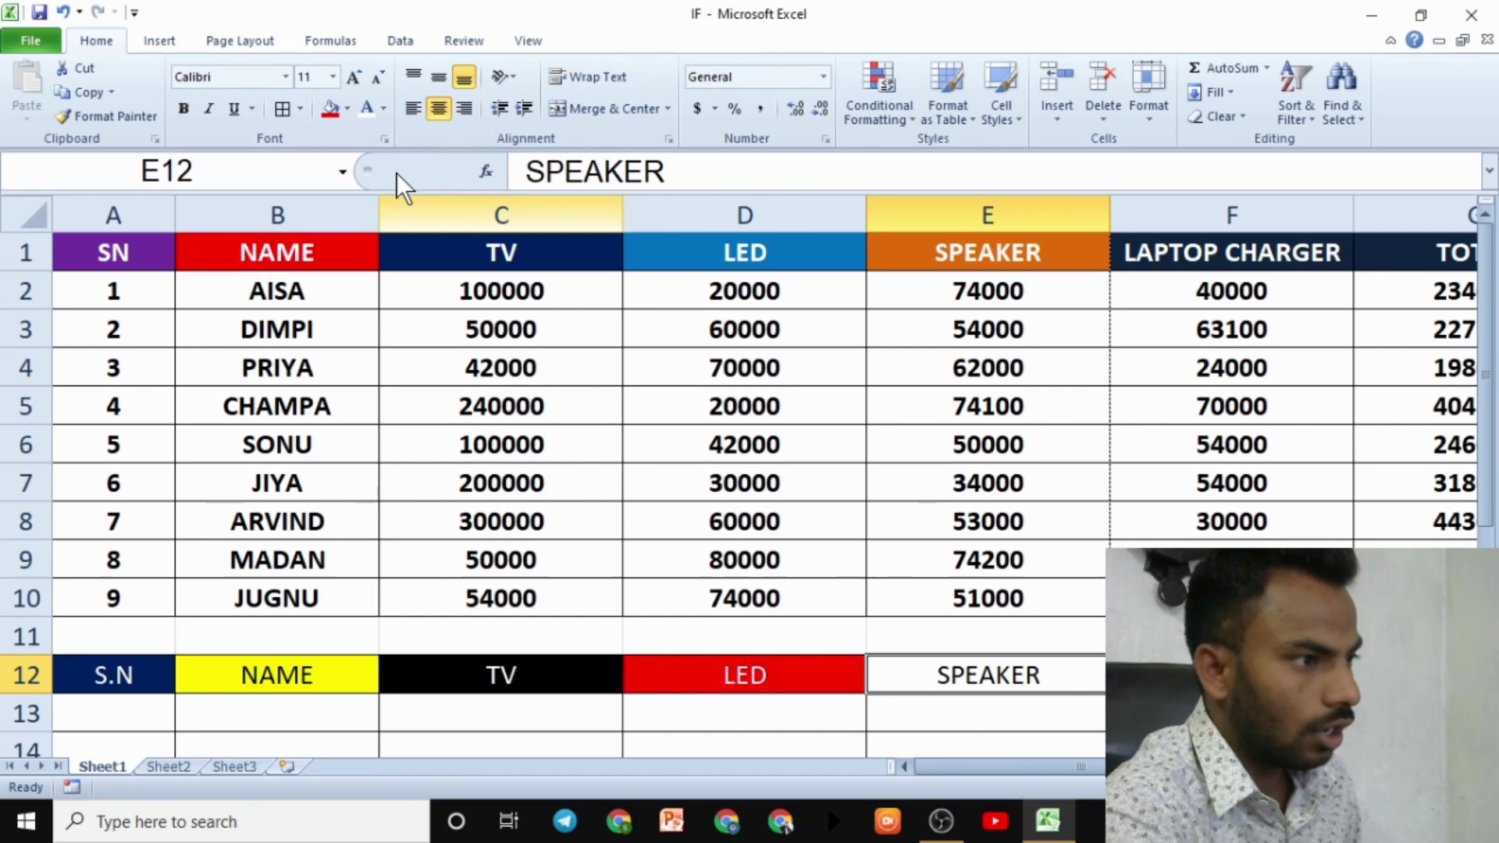
click(348, 108)
click(448, 271)
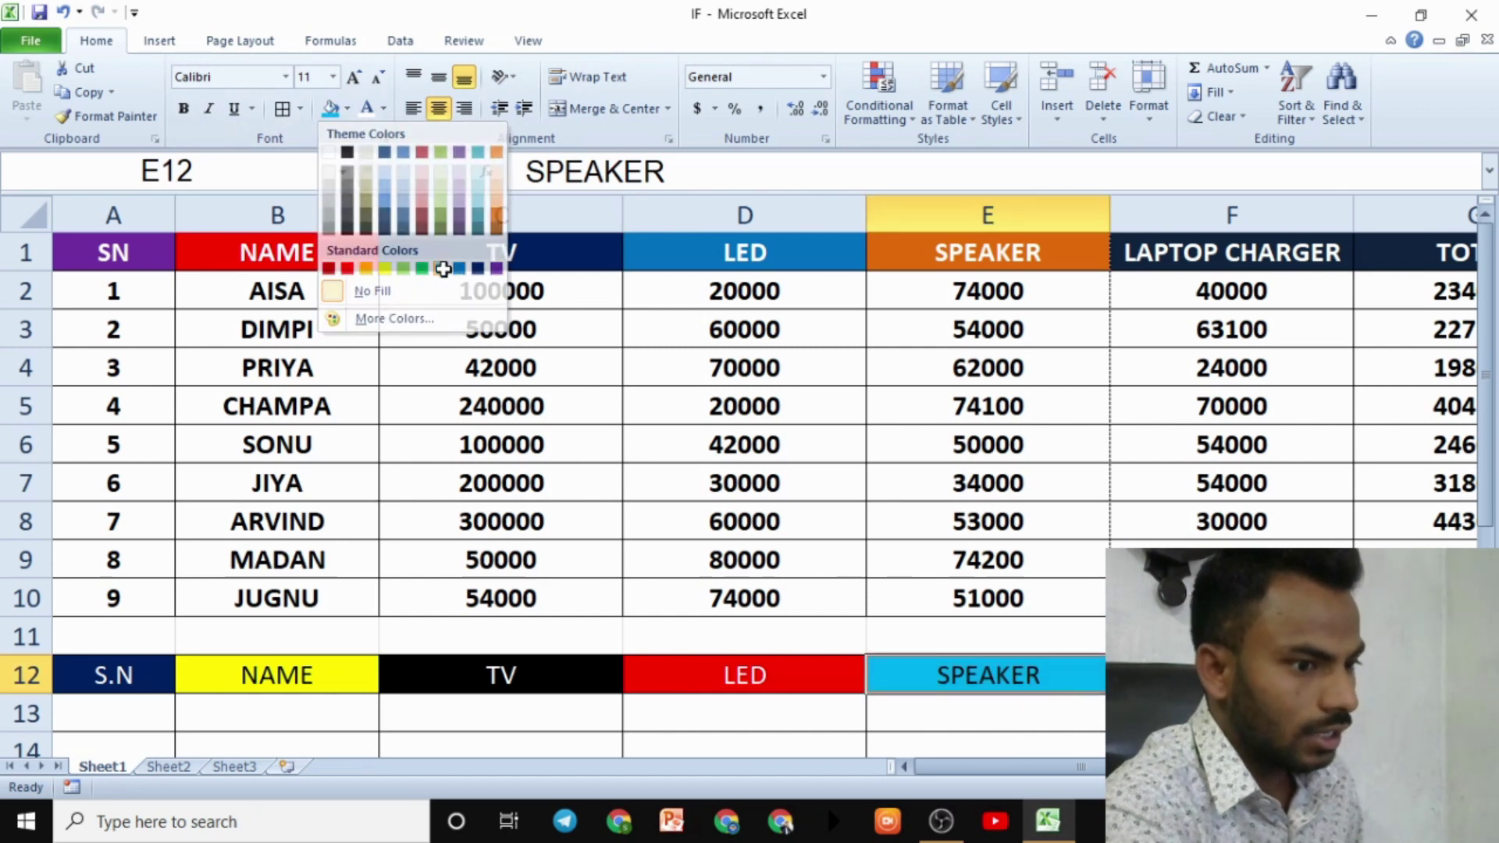
key(Right)
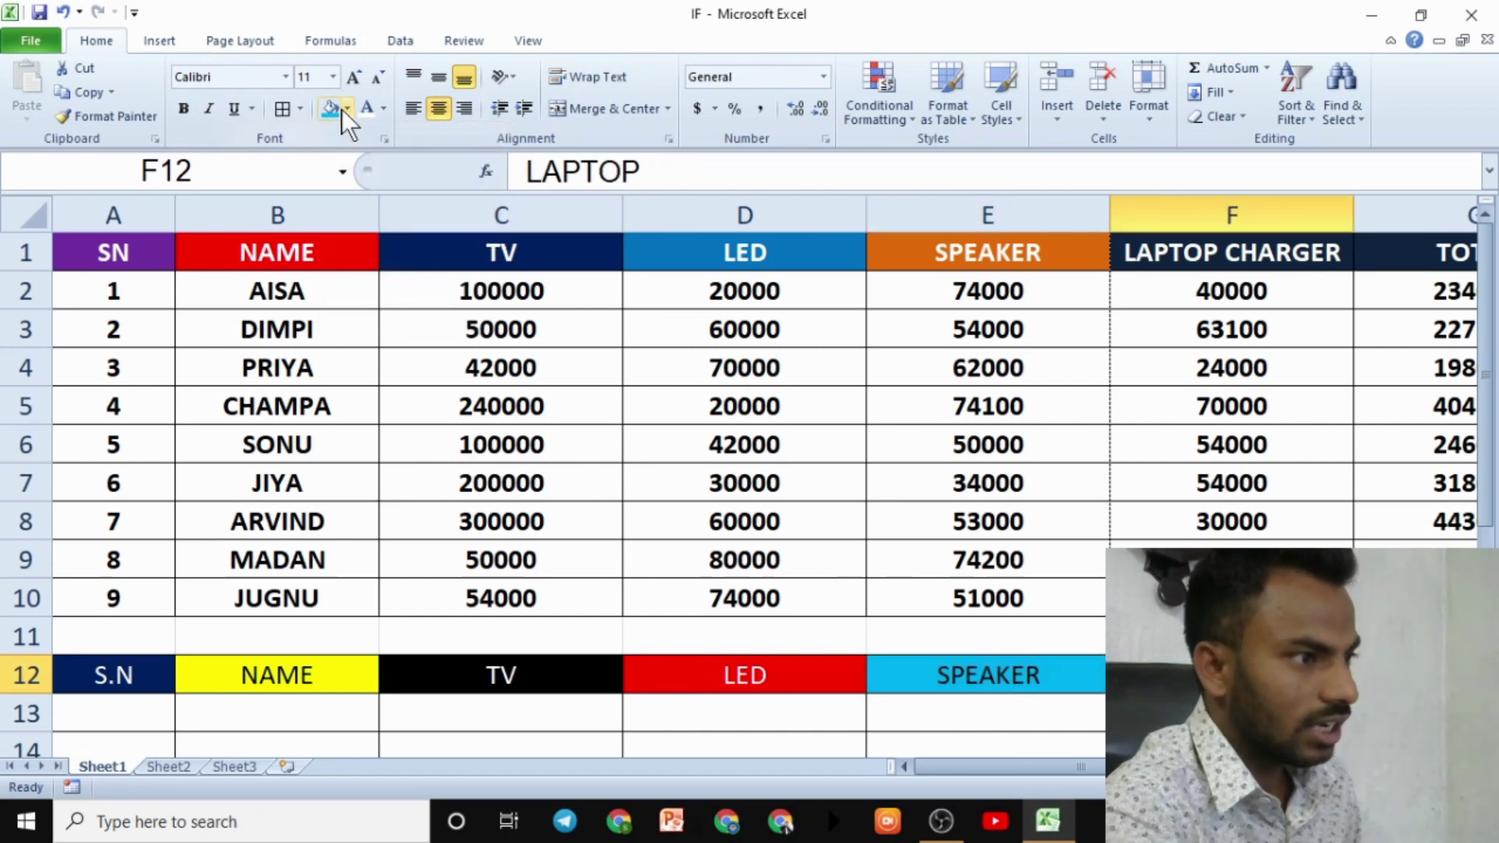
click(346, 109)
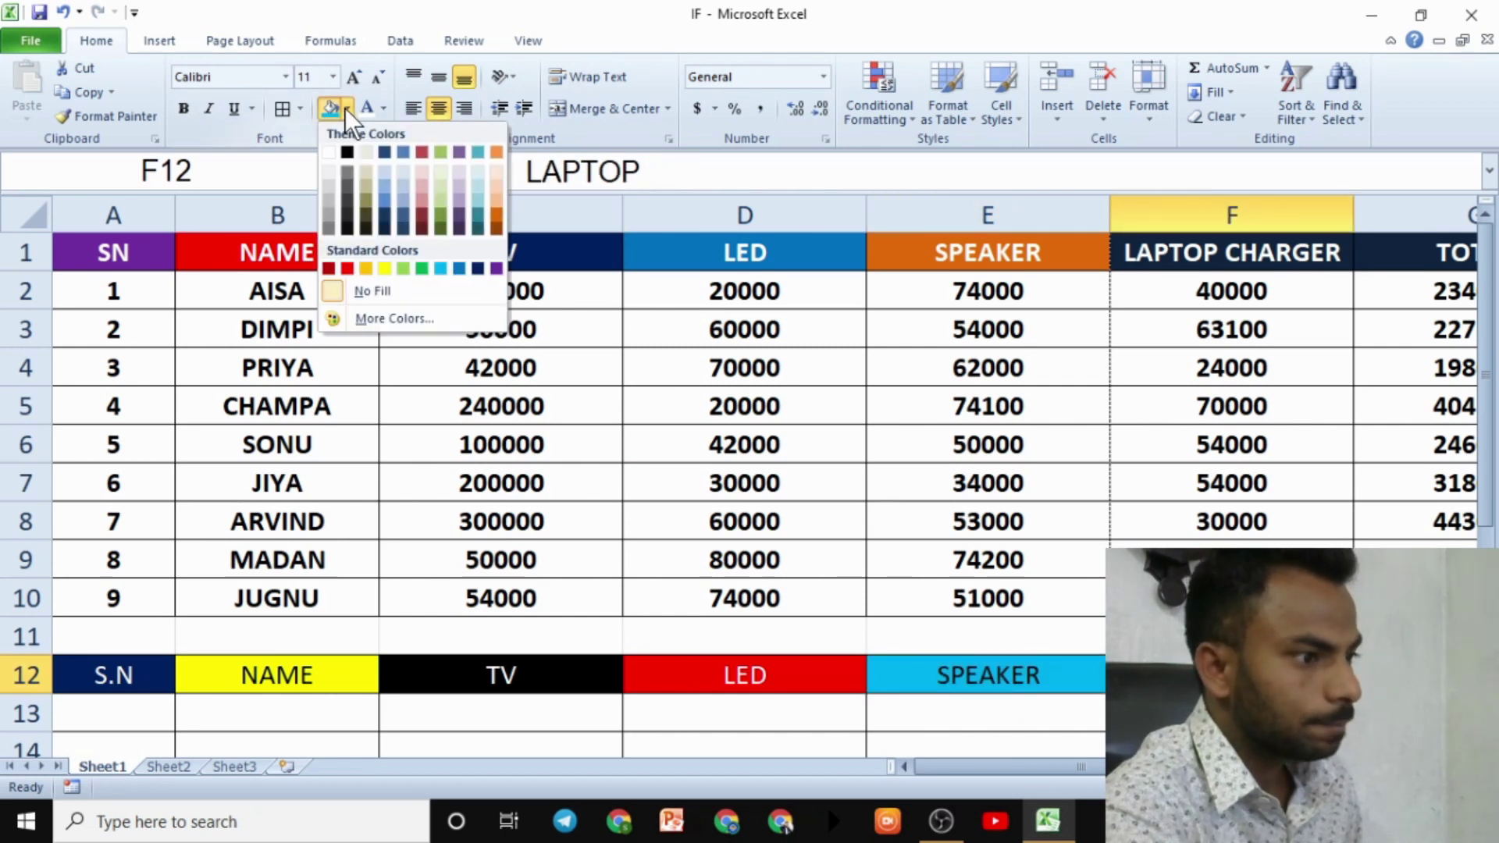
click(461, 269)
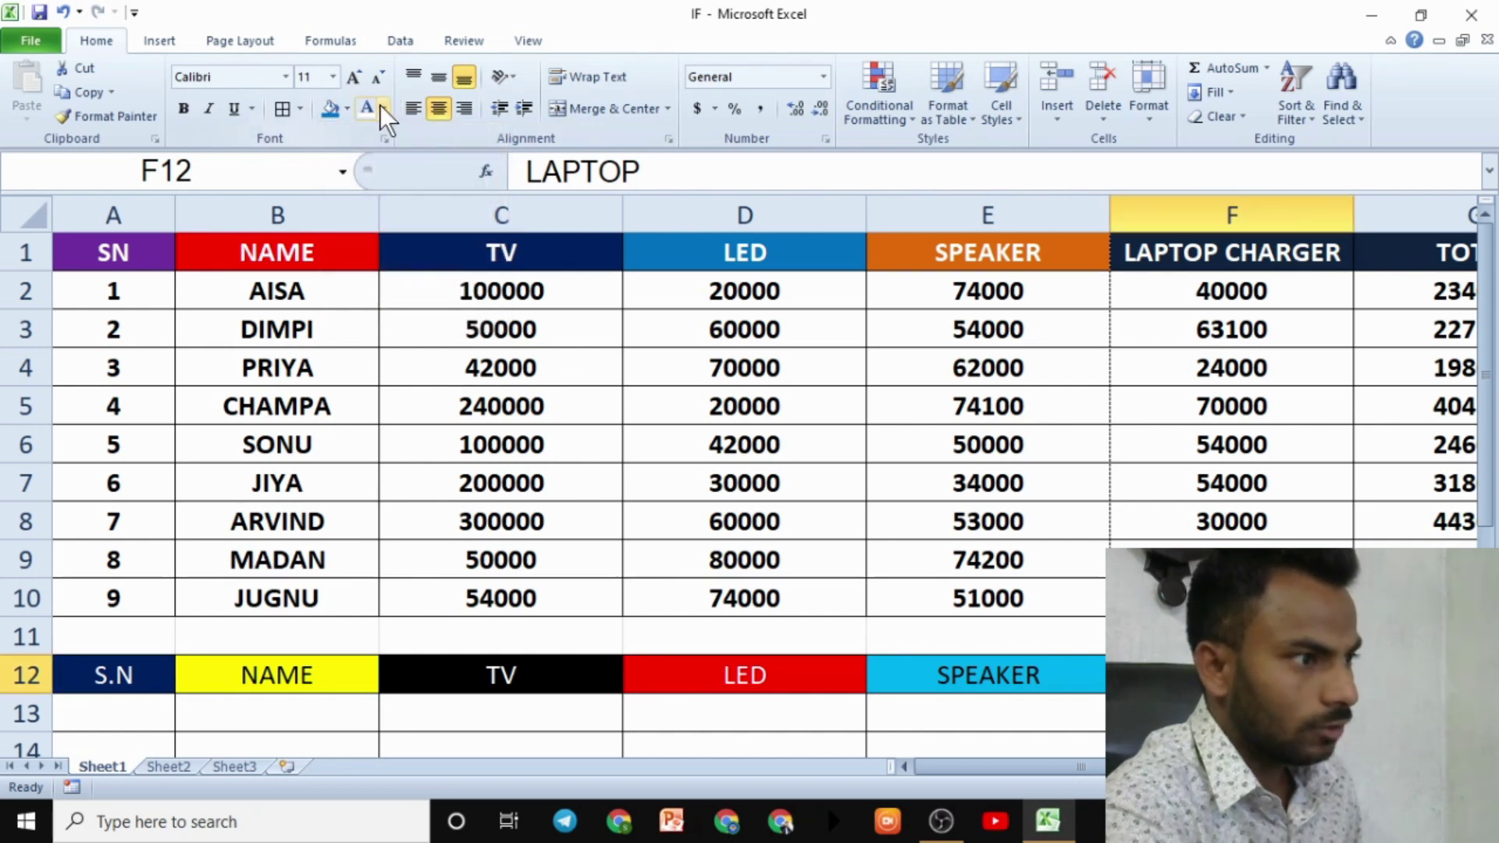
click(991, 695)
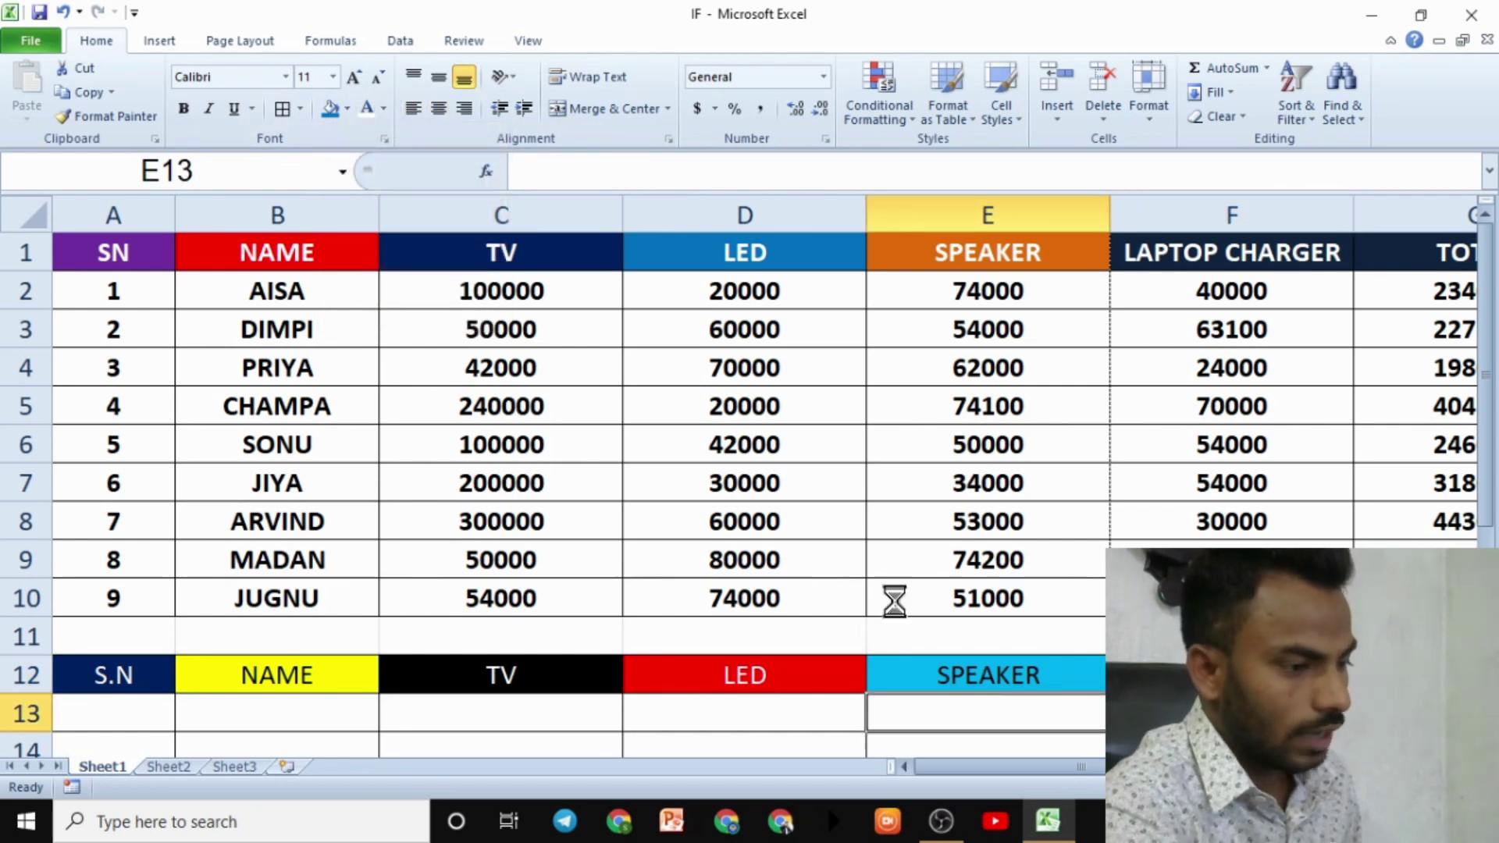
ctrl+scroll(895, 601, down, 1)
ctrl+scroll(895, 601, down, 1)
click(1008, 609)
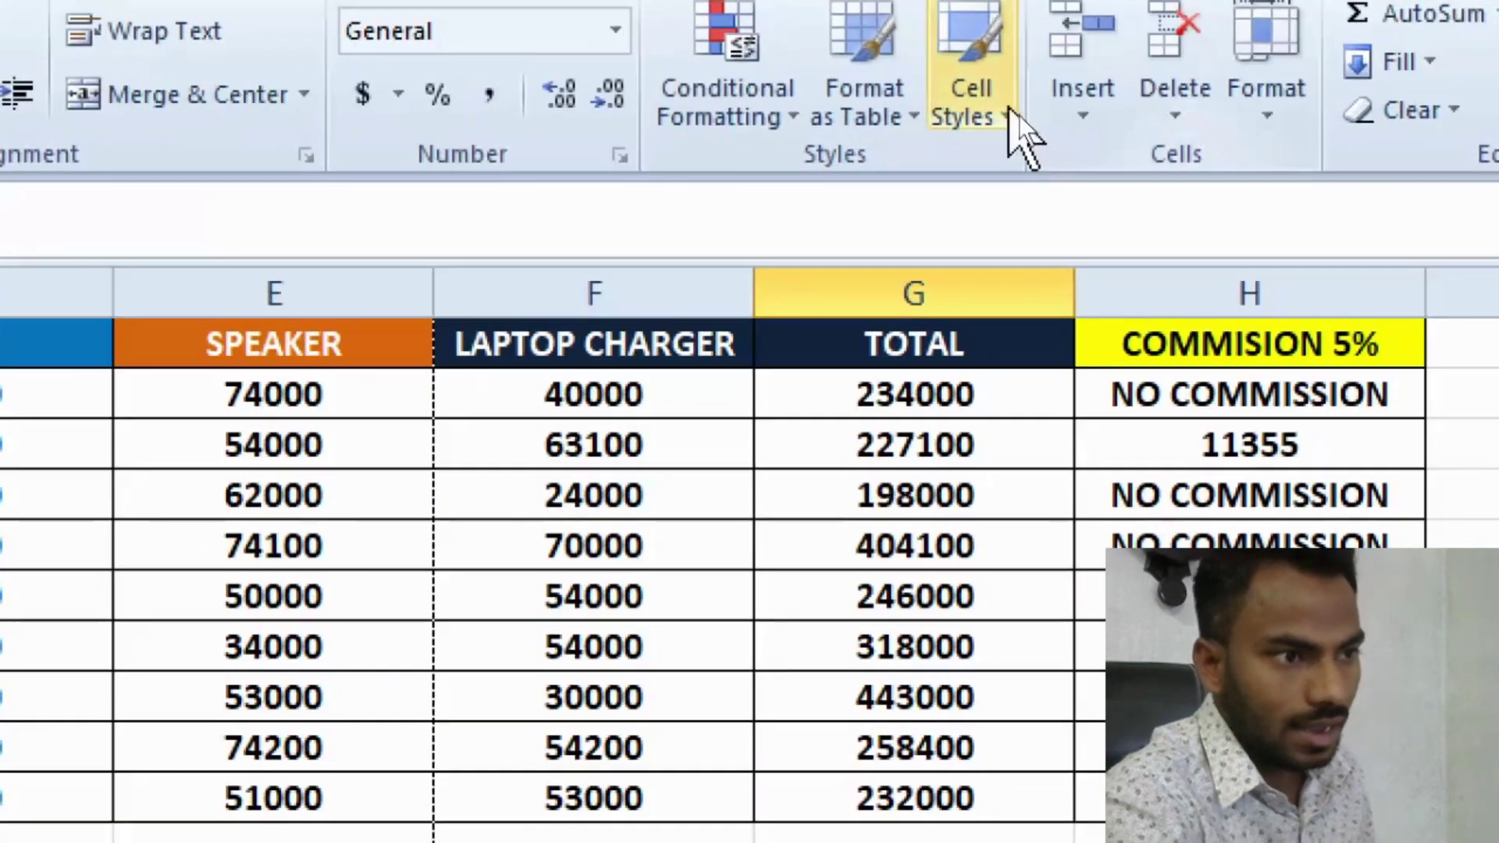
click(1013, 113)
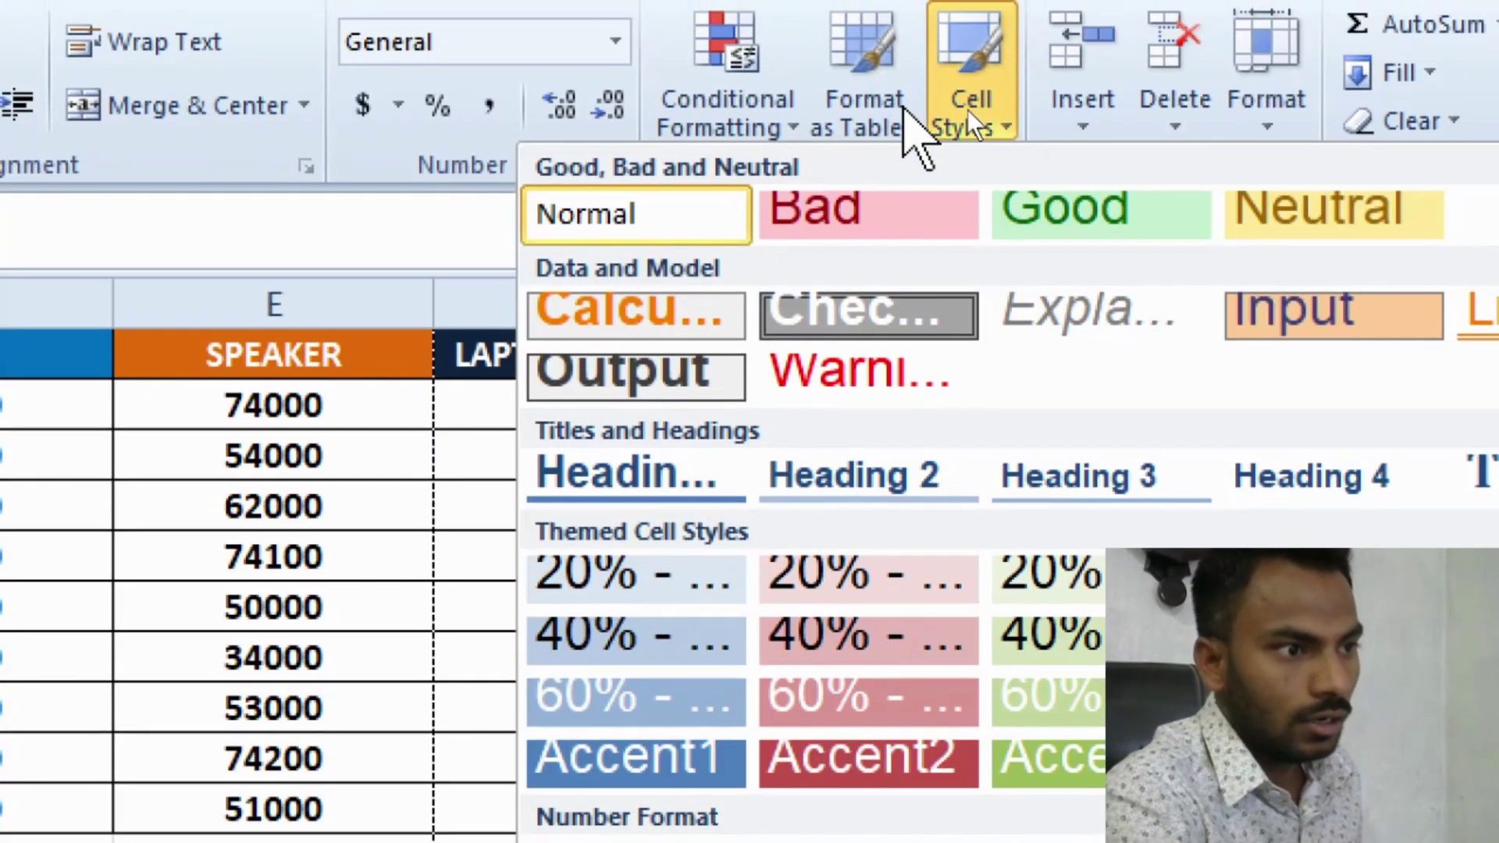
click(905, 105)
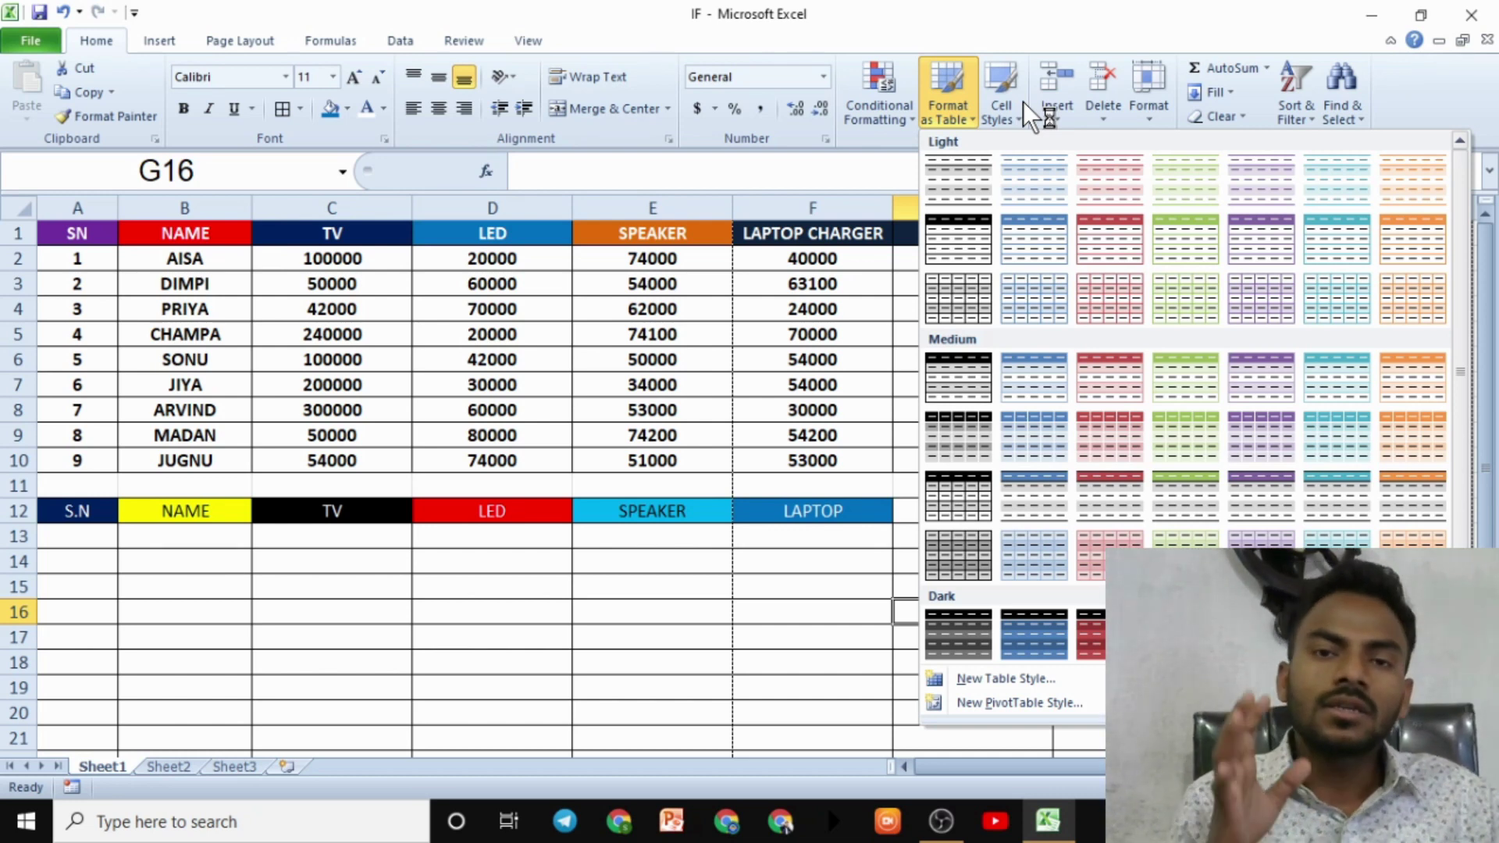
click(738, 426)
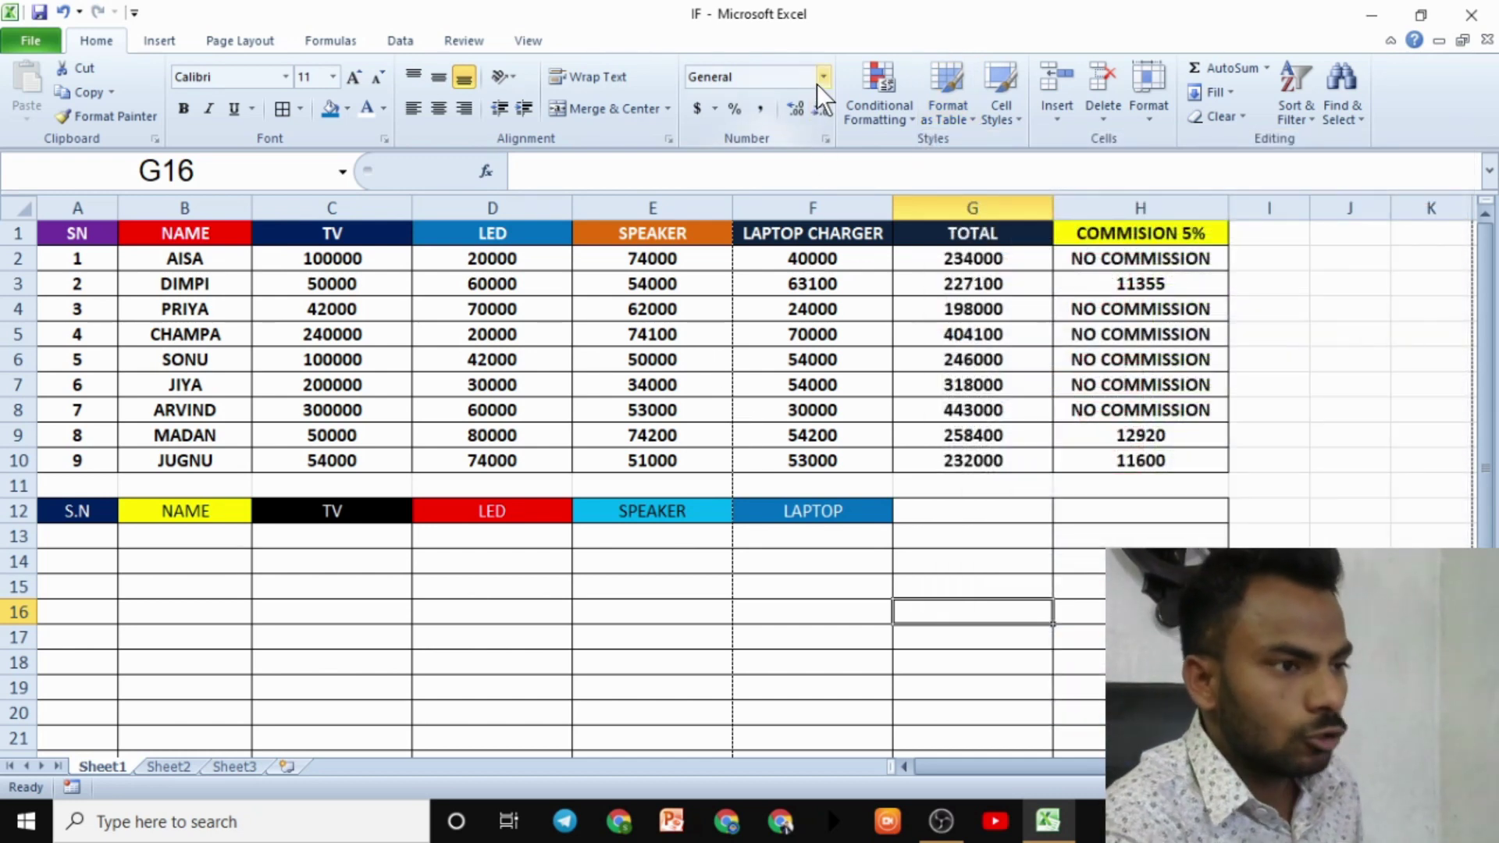
Select ARVIND's LAPTOP cell F8 (30000) and keep it in General format
click(820, 80)
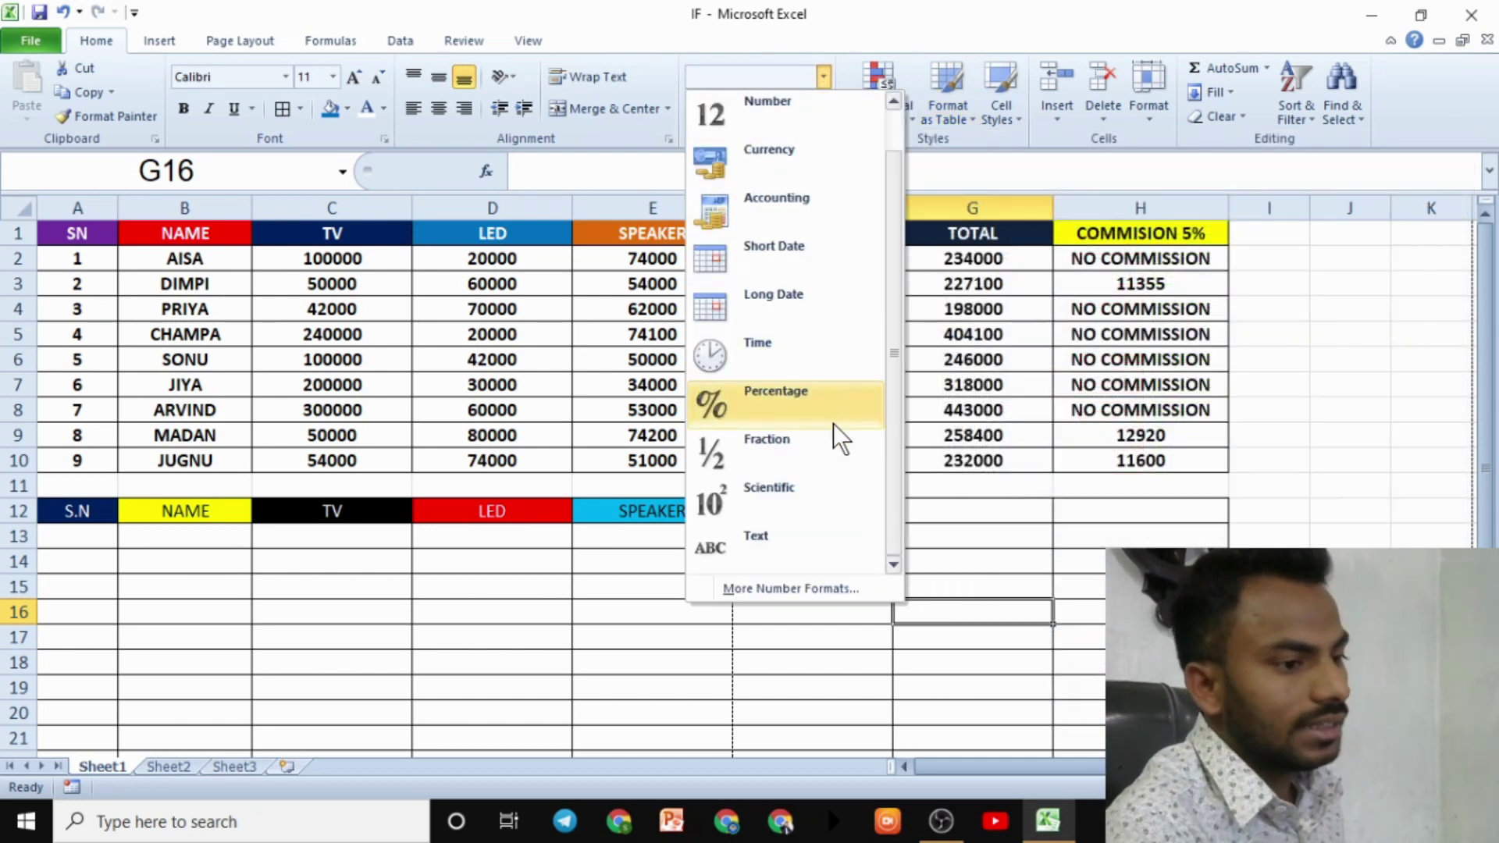
click(832, 423)
click(988, 382)
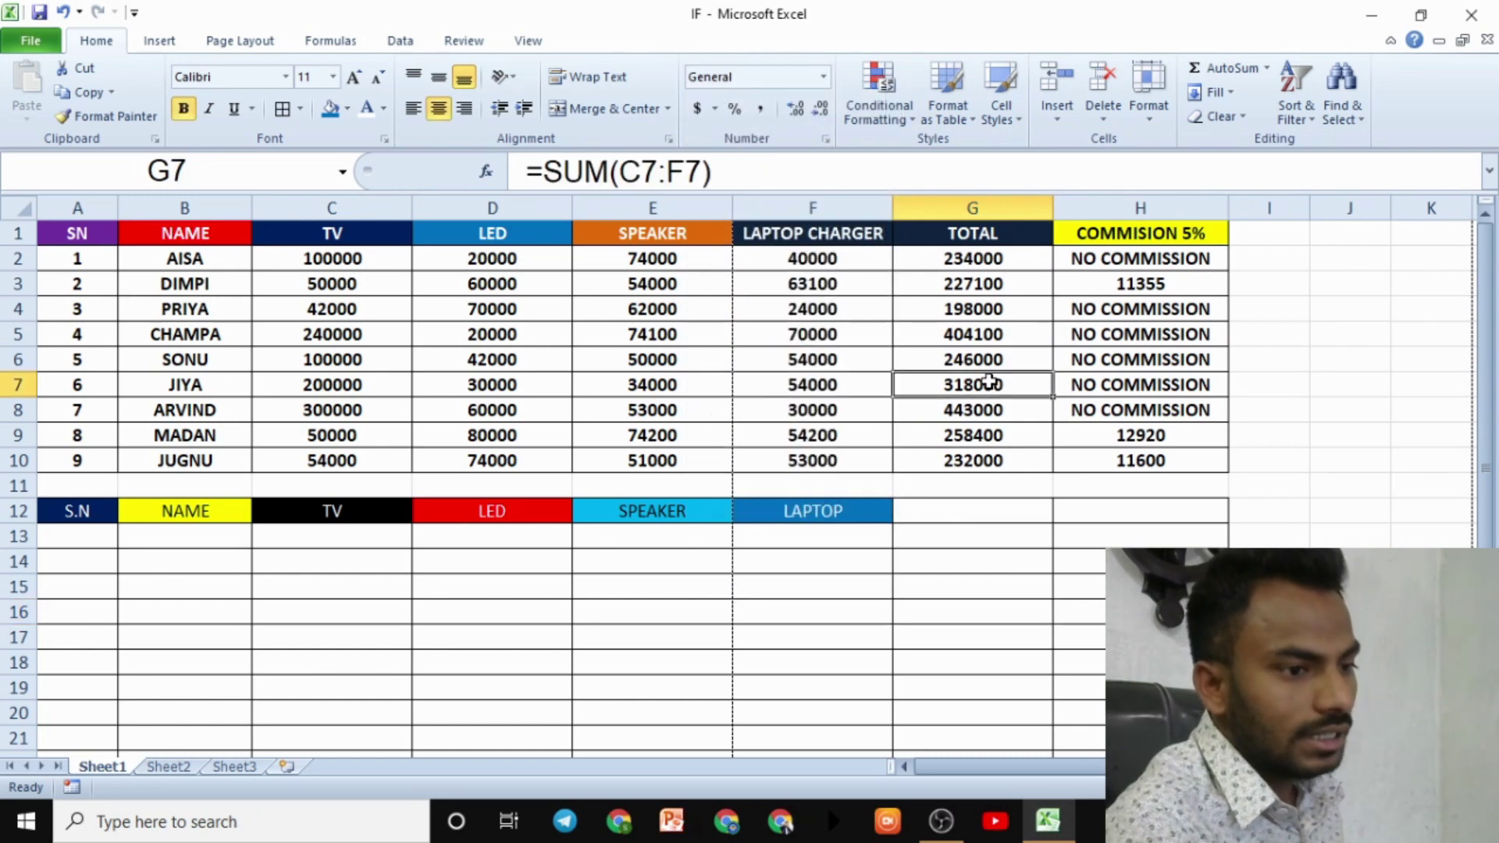
ctrl+scroll(989, 382, up, 3)
click(991, 384)
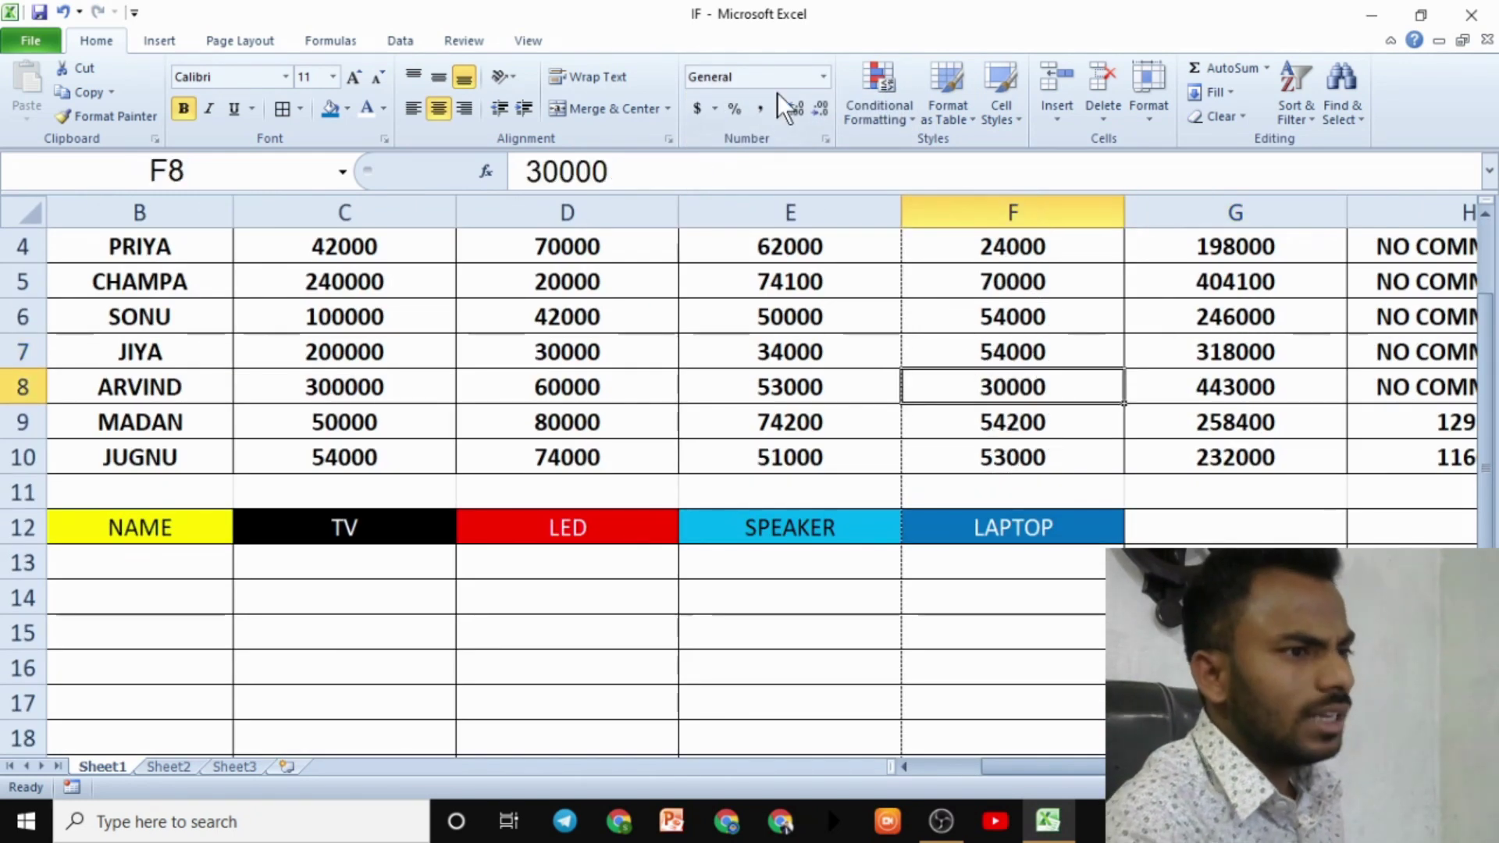
click(824, 76)
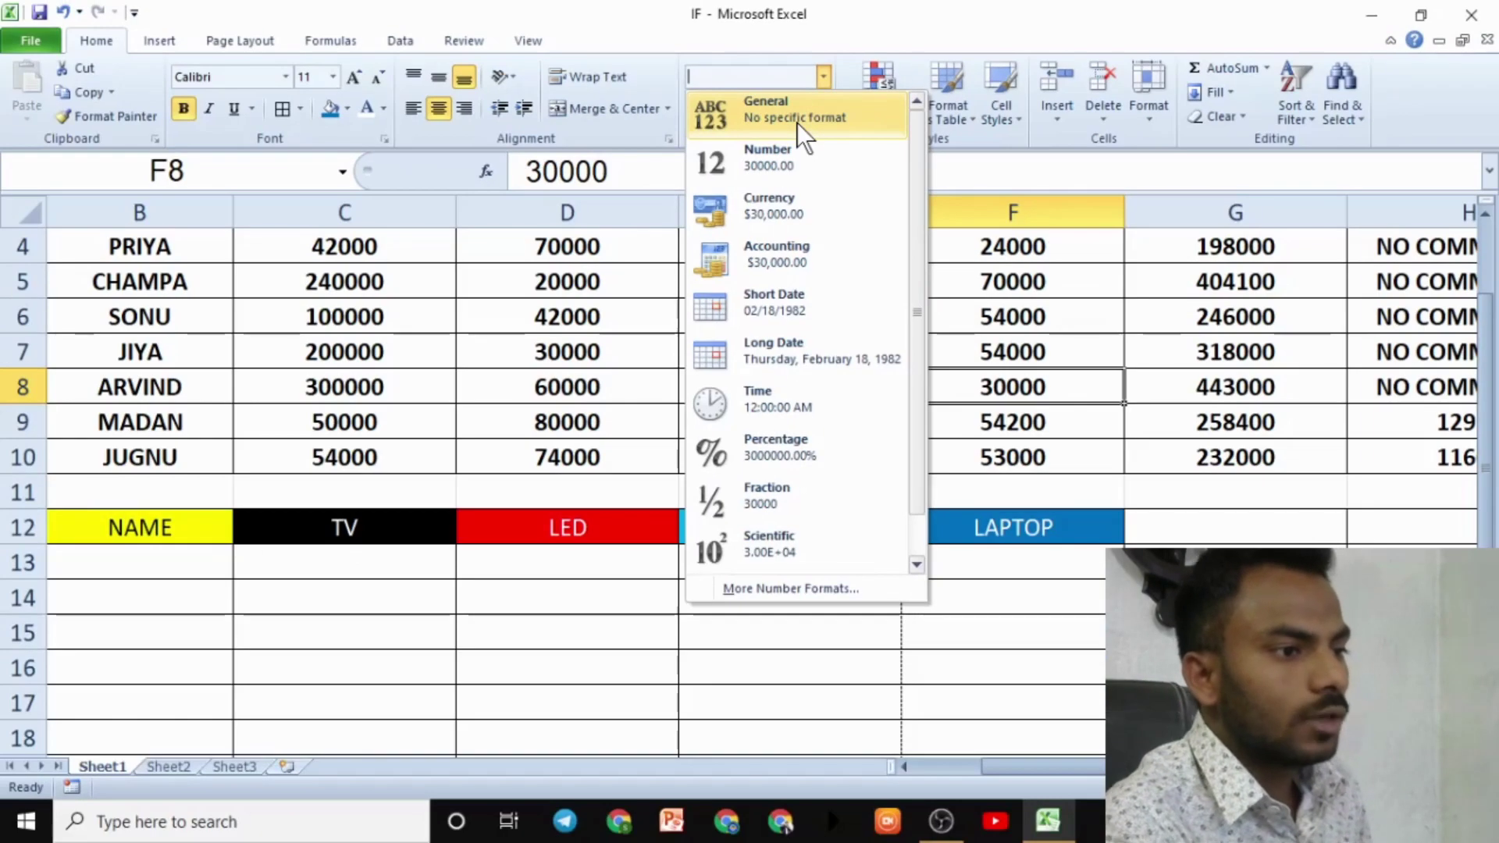
click(798, 119)
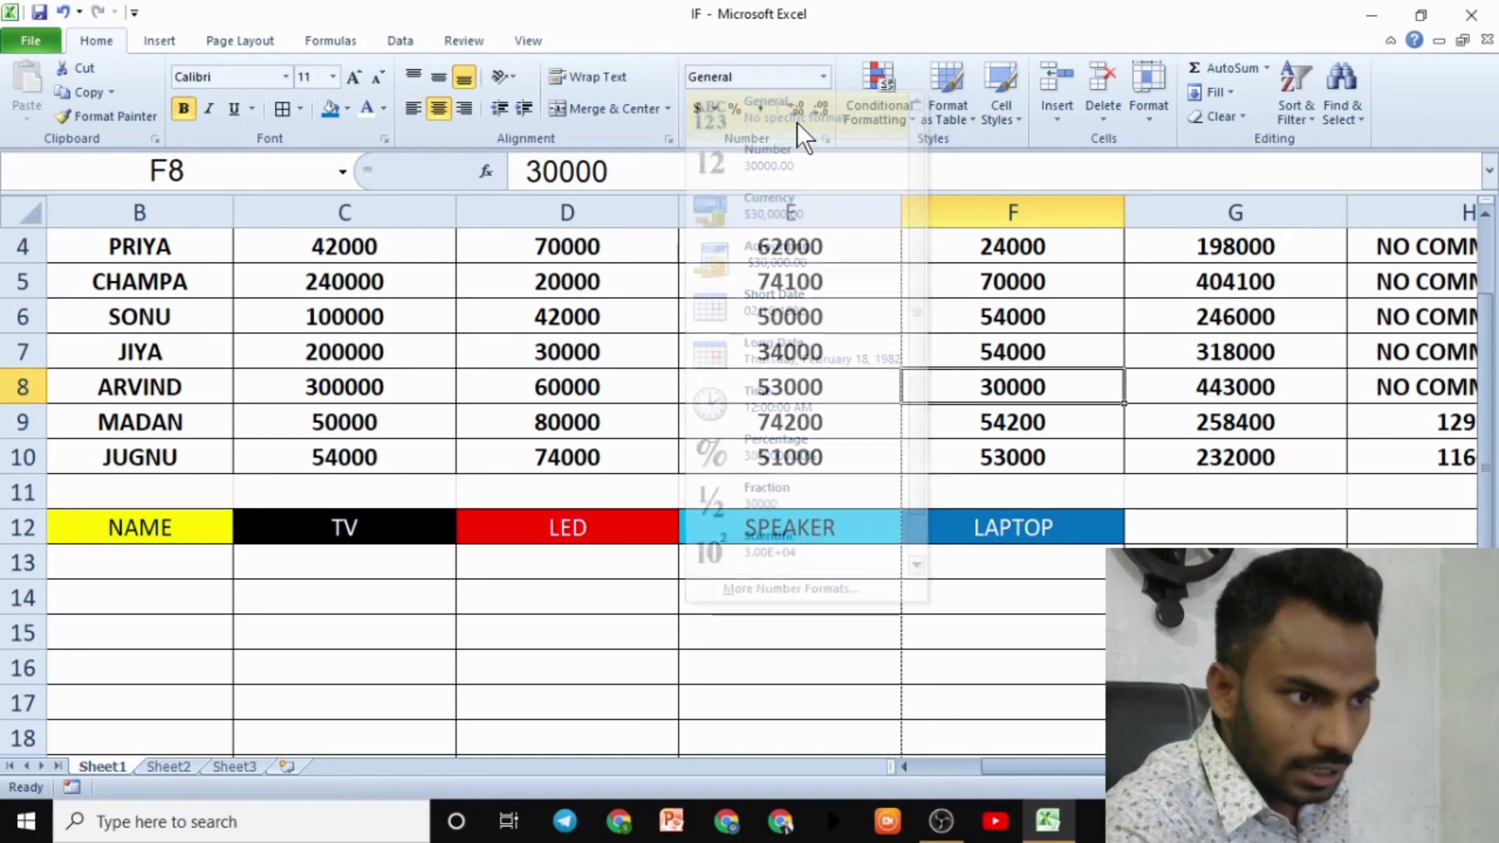
Cycle F8 through Number, Currency and Short Date, ending on Percentage (3000000.00%)
click(815, 85)
click(775, 165)
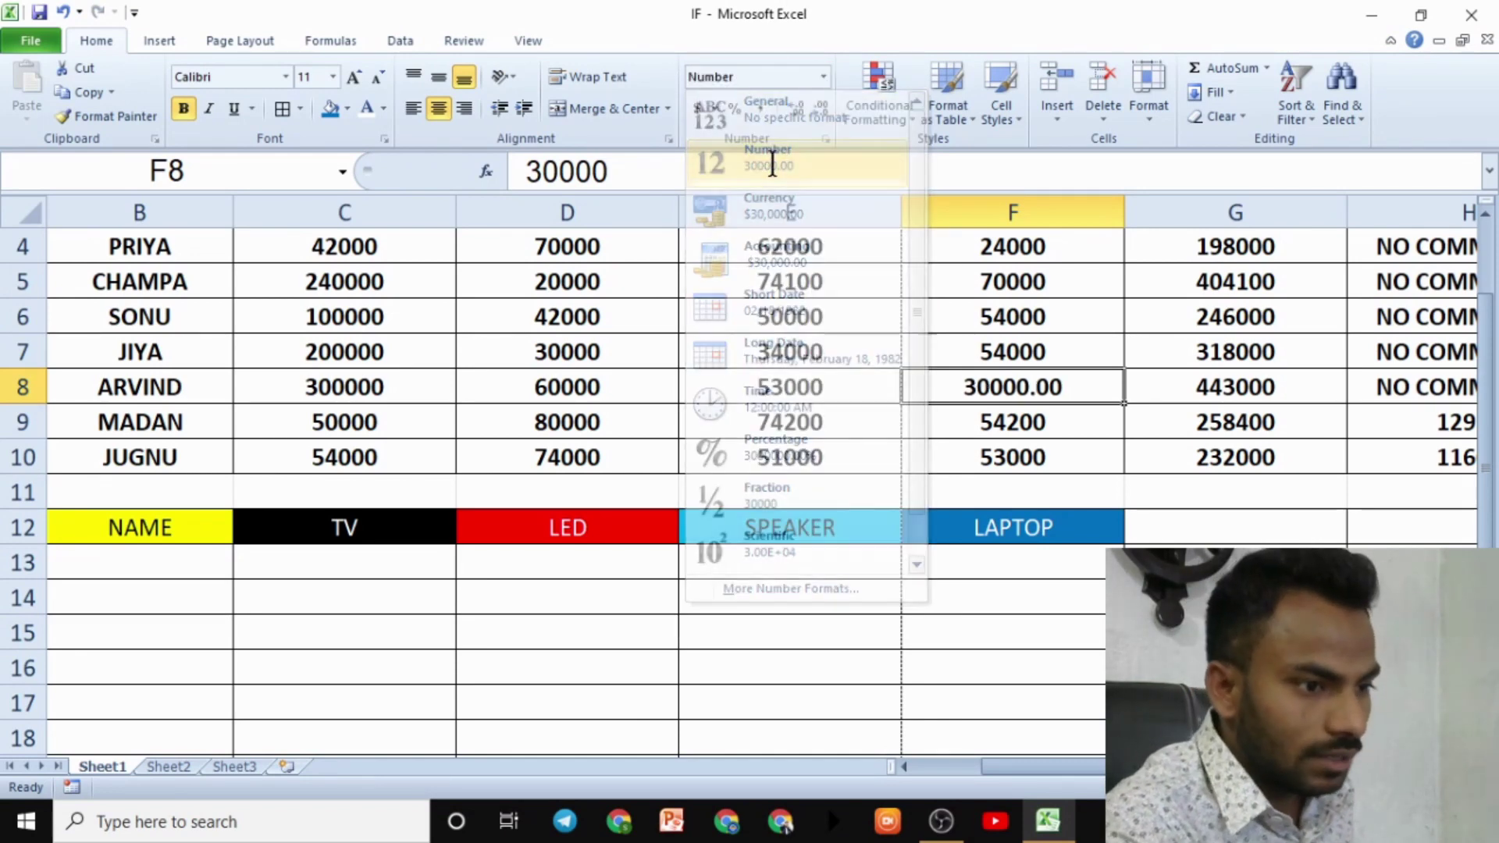
click(823, 79)
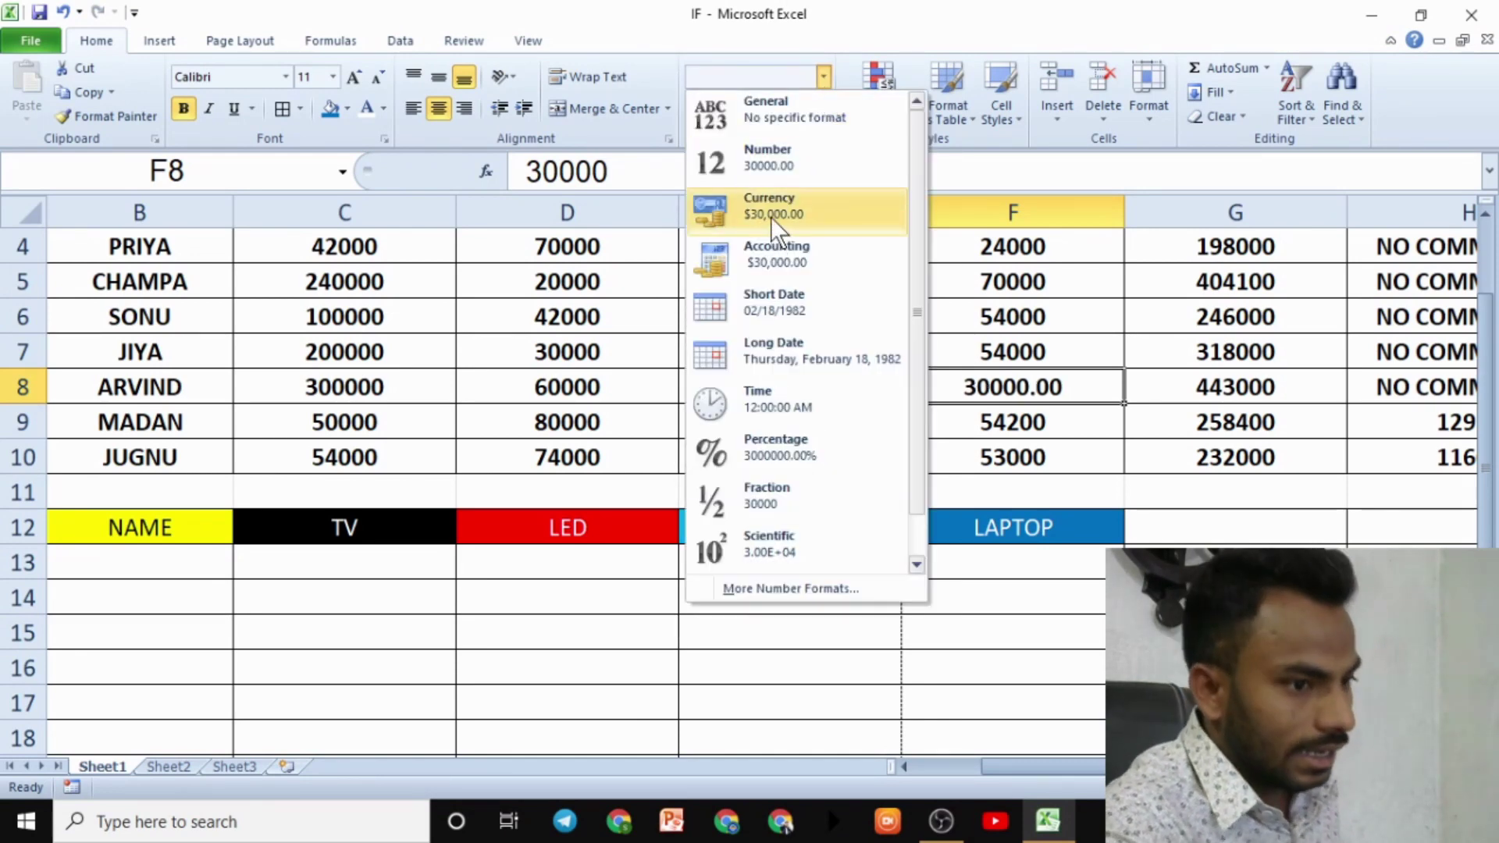
click(771, 211)
click(823, 77)
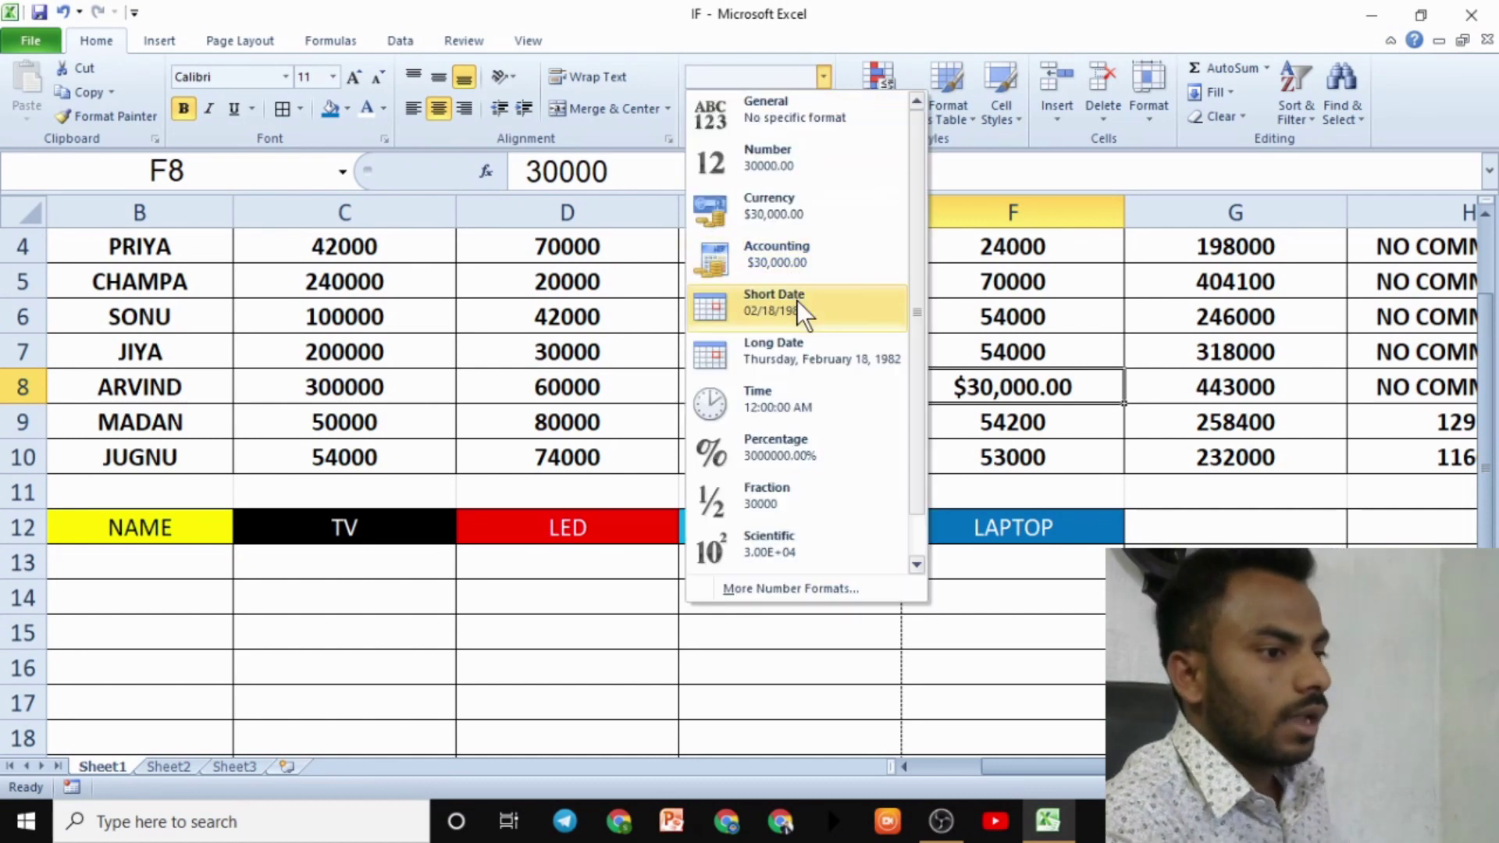
click(798, 301)
click(826, 80)
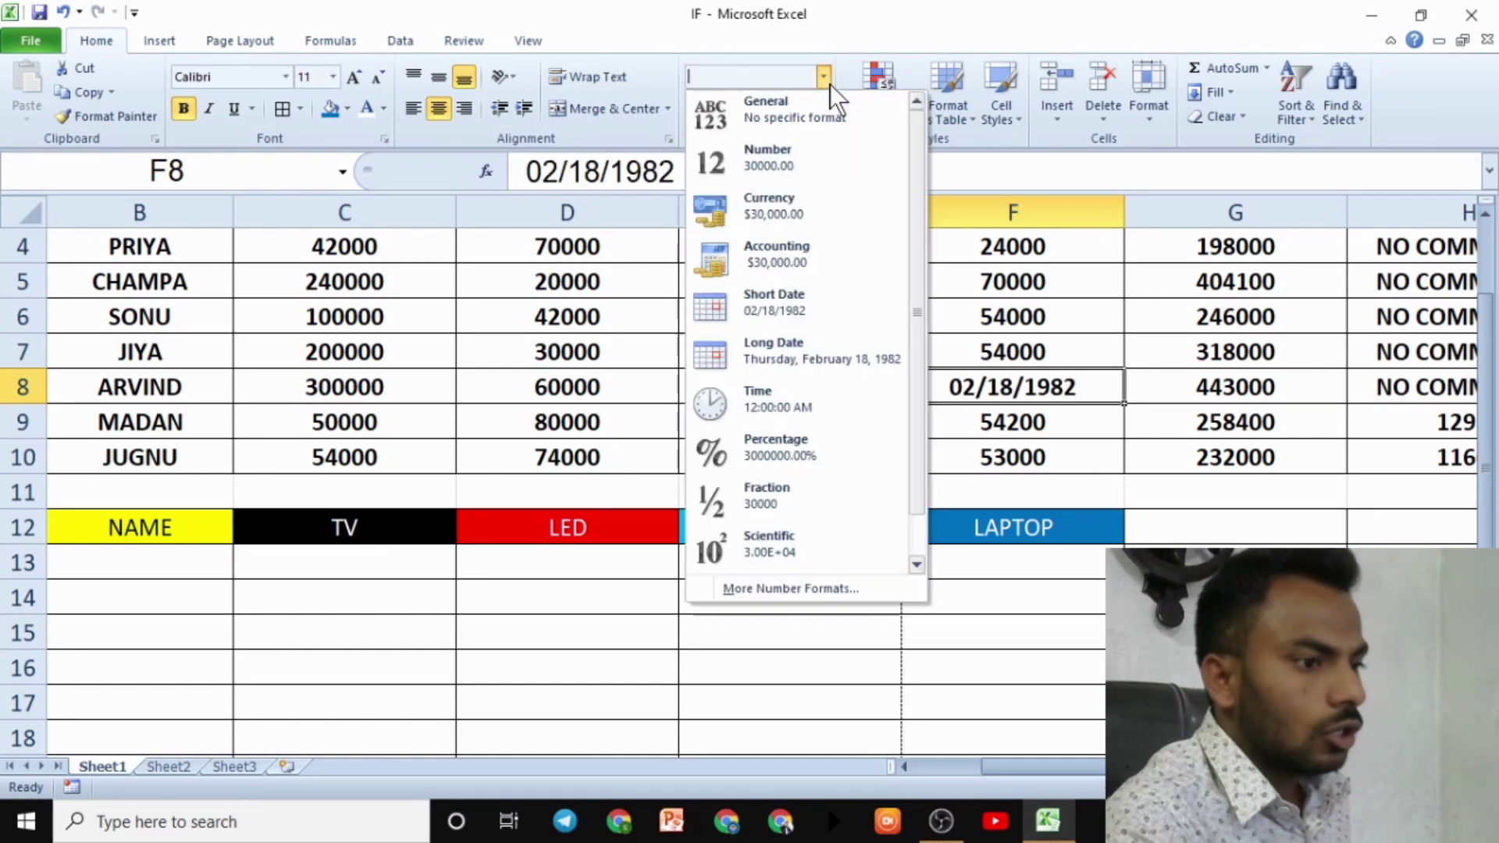
click(789, 452)
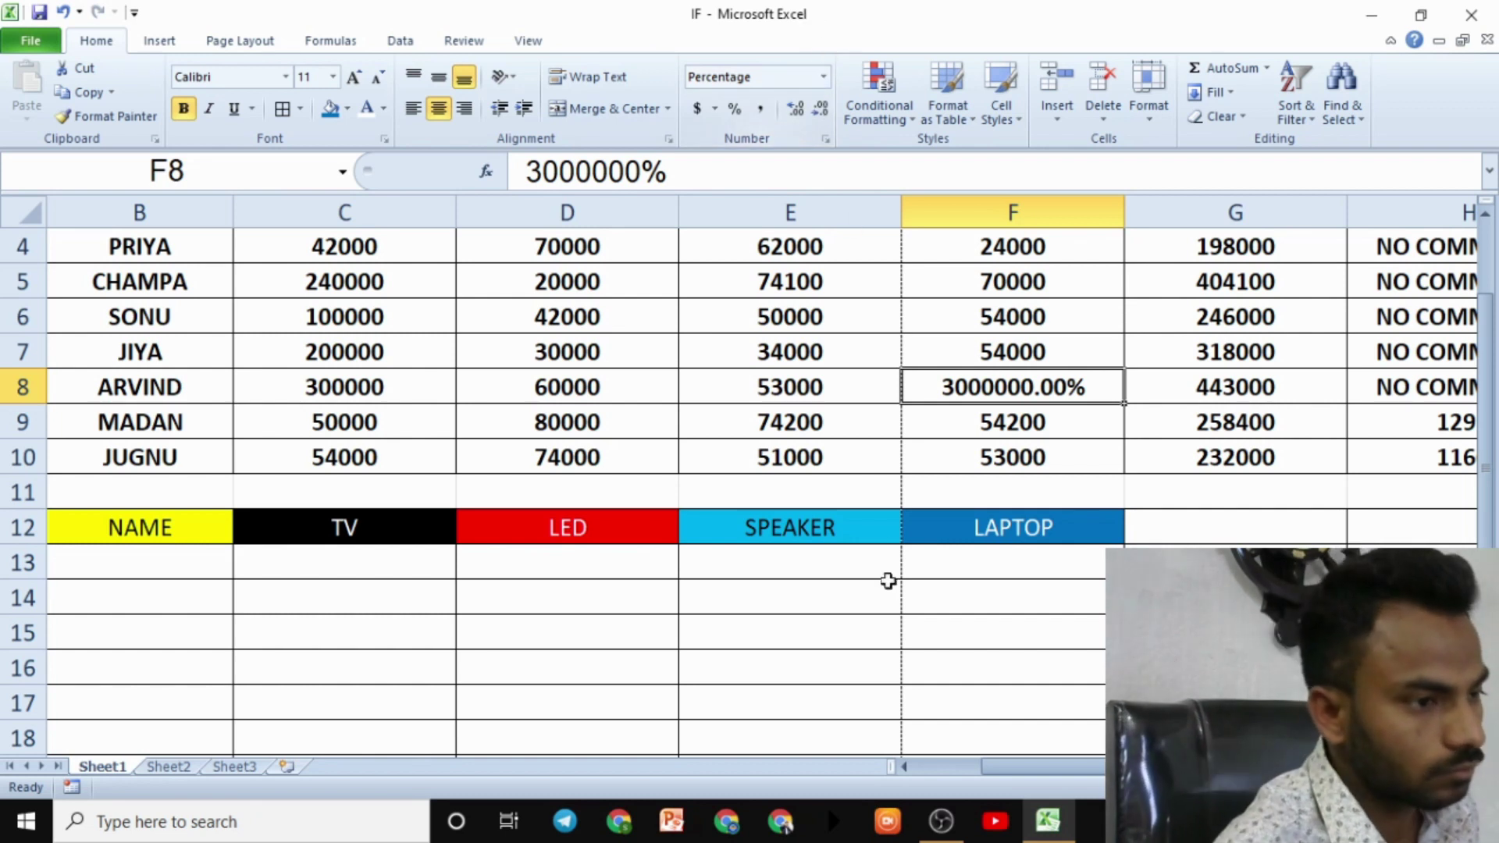
click(998, 639)
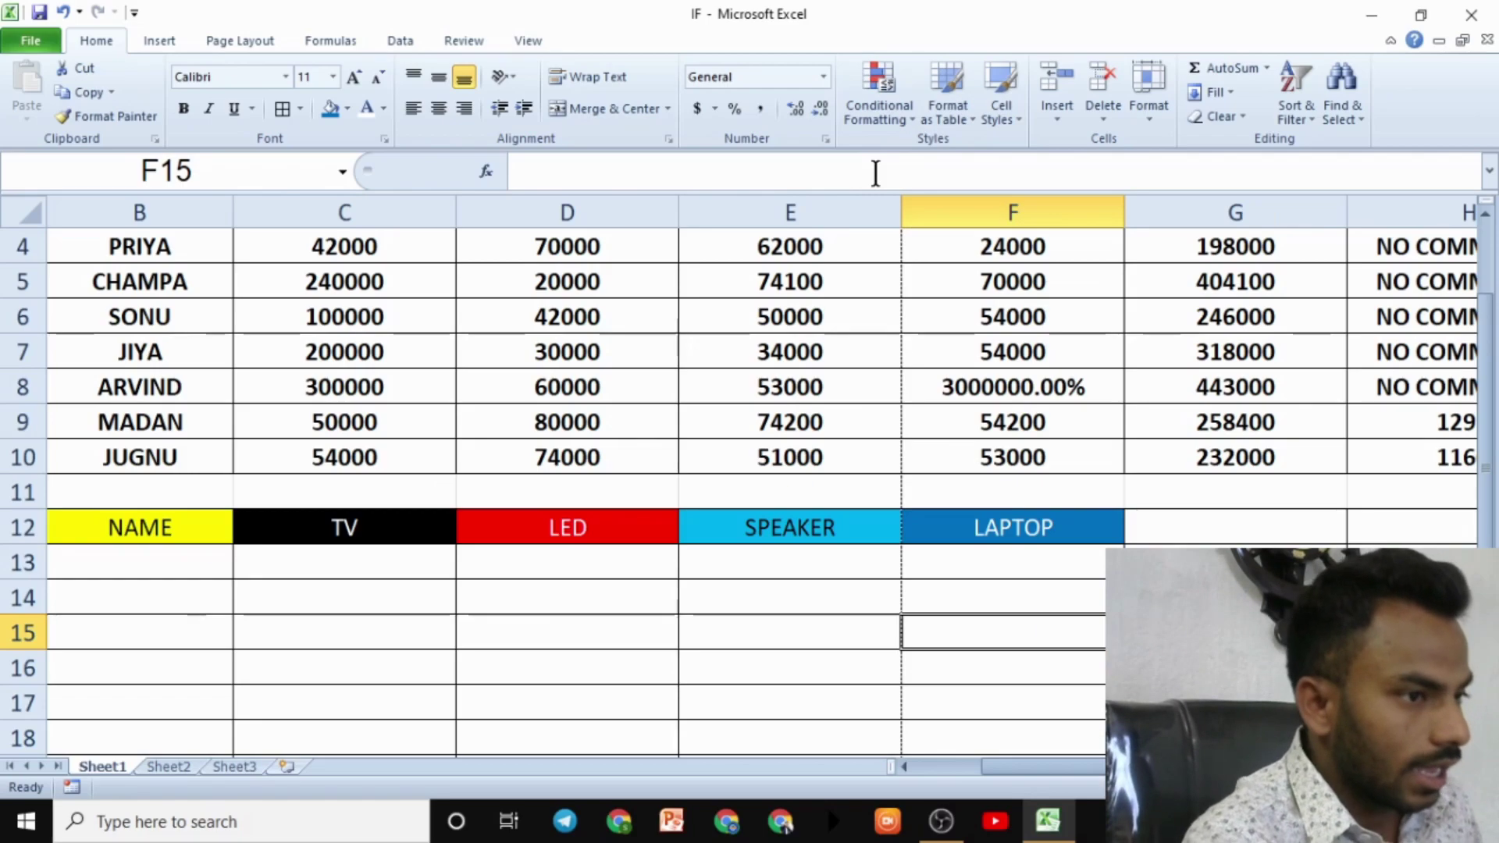
click(884, 119)
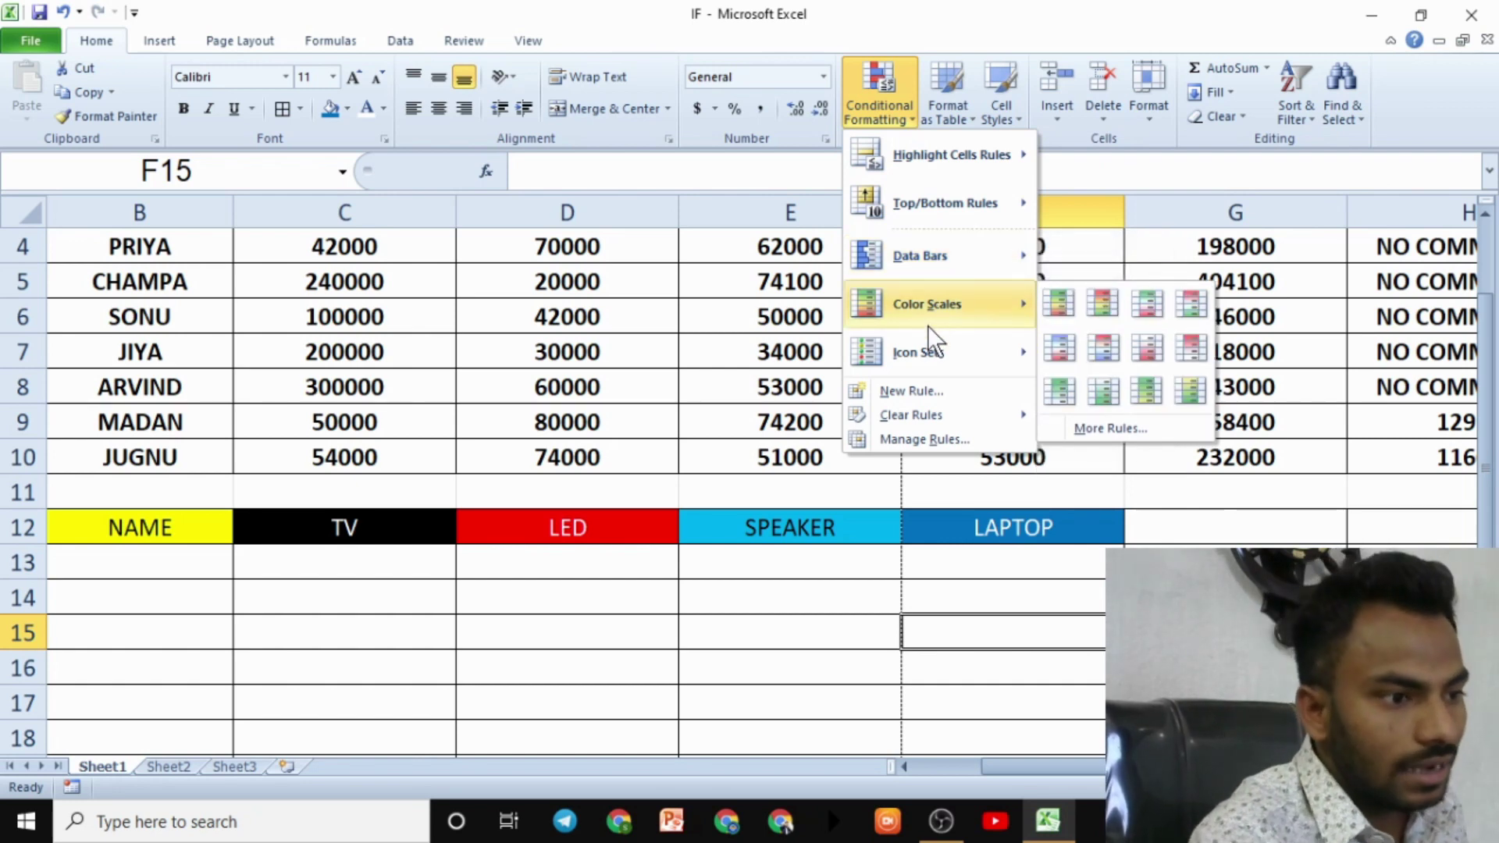
mouse_move(925, 353)
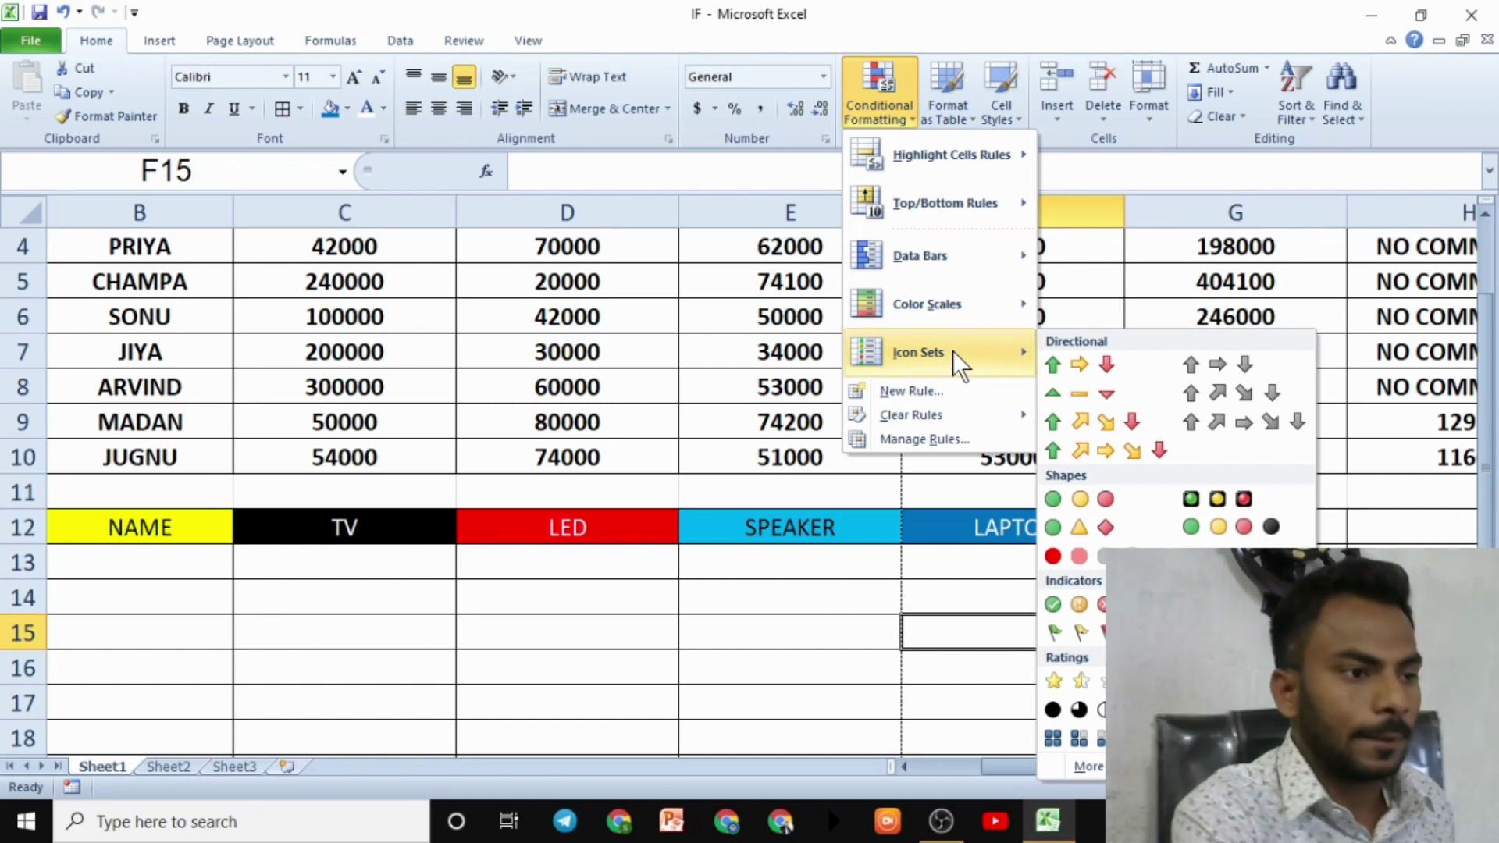
click(613, 570)
scroll(625, 593, up, 1)
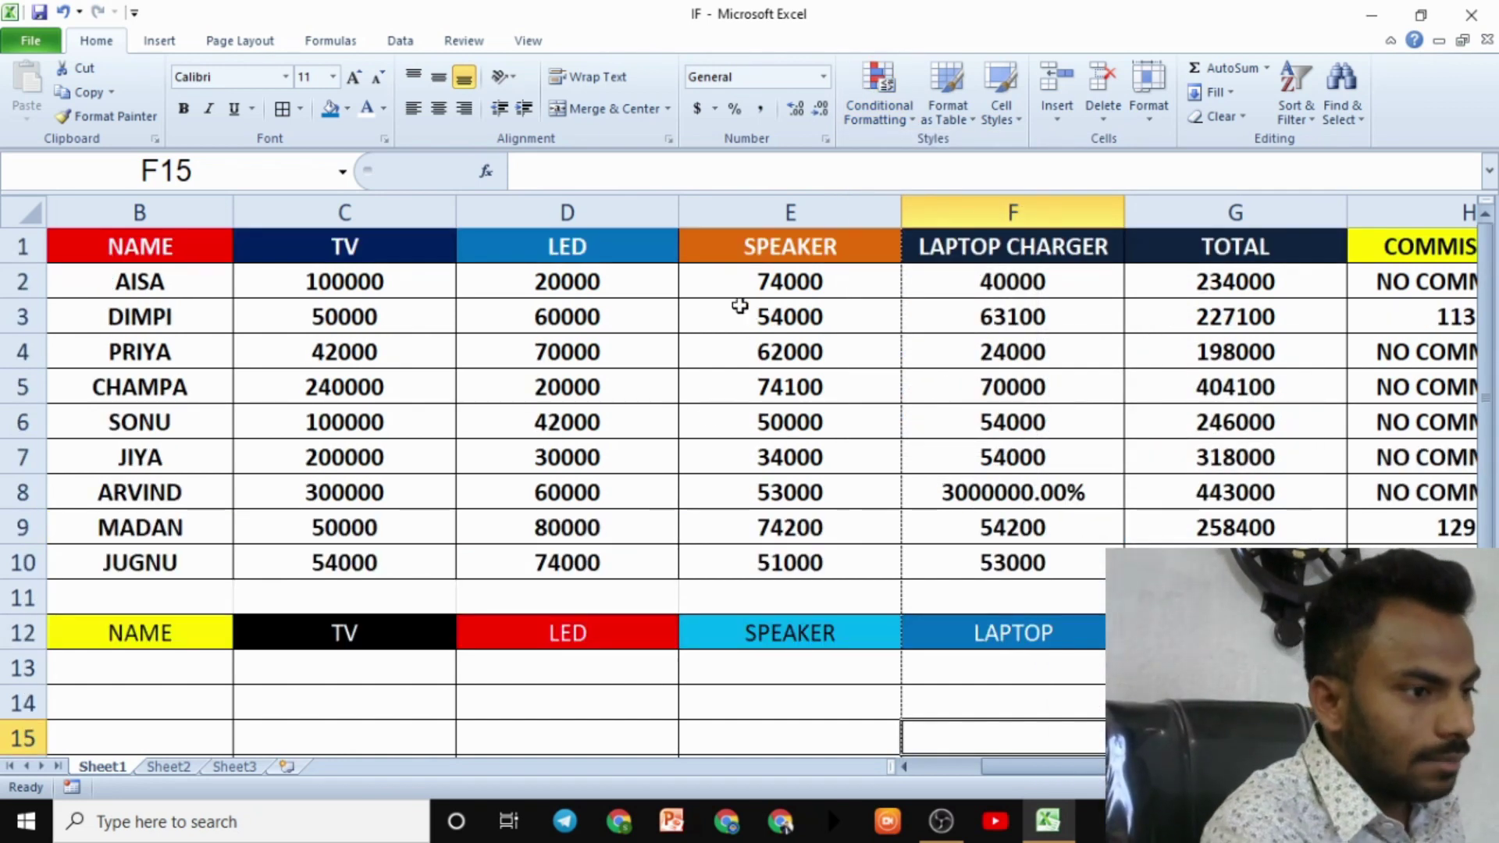
drag(545, 282, 775, 425)
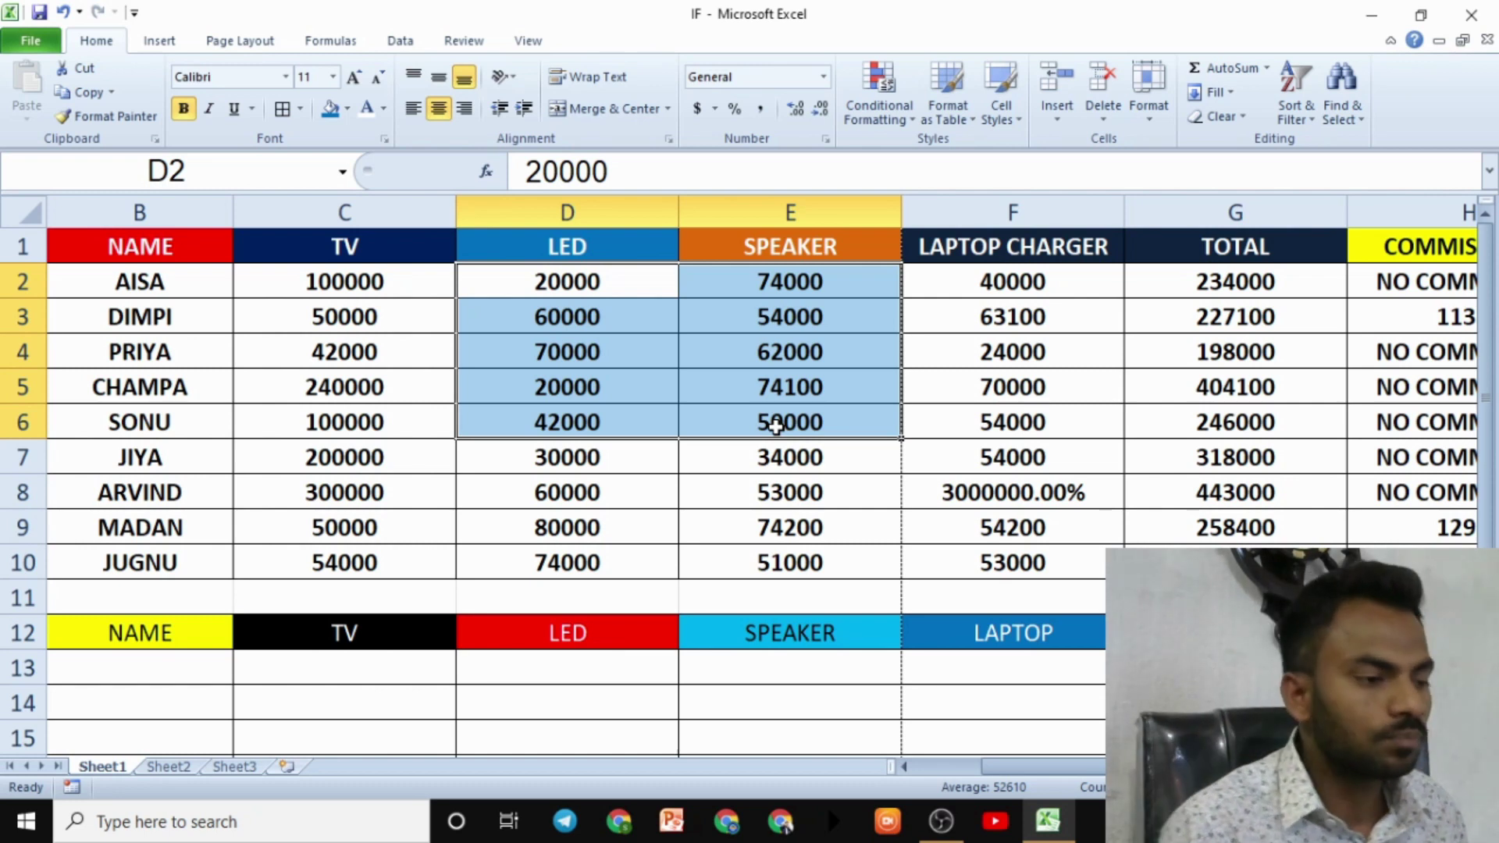
Start a Greater Than rule on D2:E7 with a threshold of 30000
click(800, 497)
drag(527, 286, 817, 451)
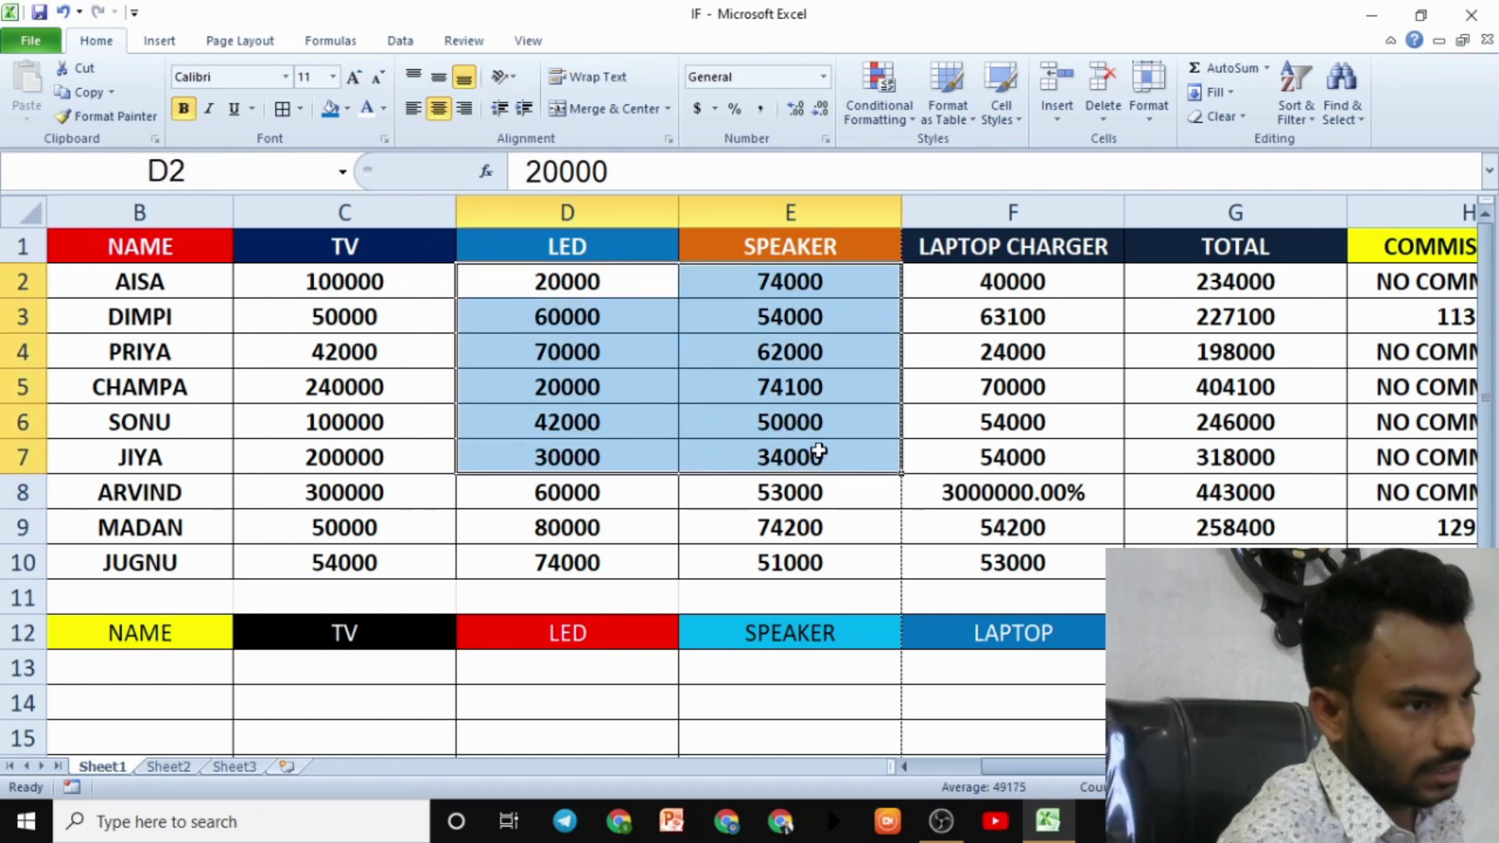
click(879, 118)
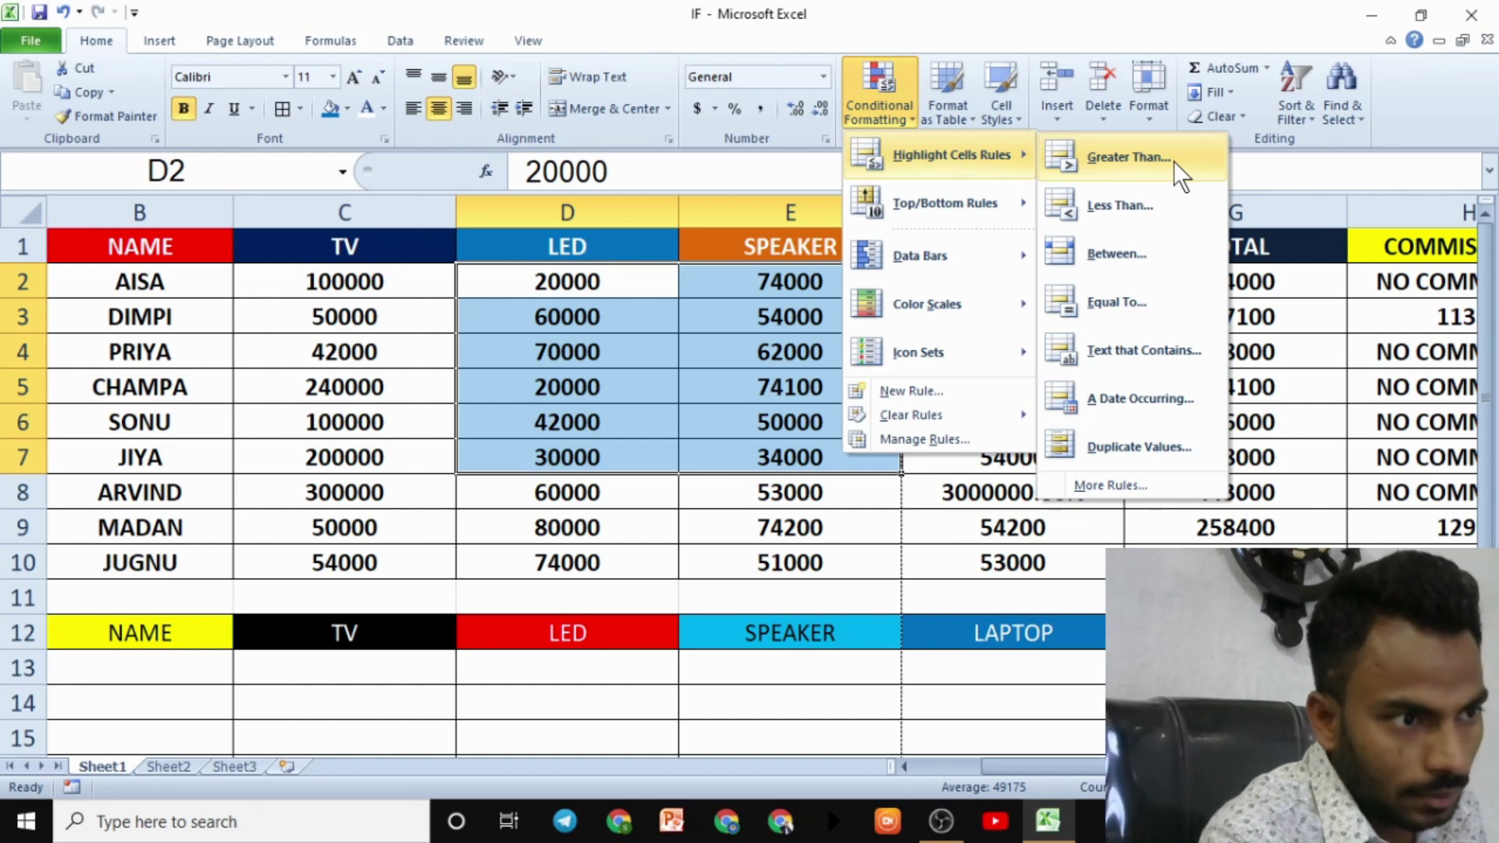
click(1174, 160)
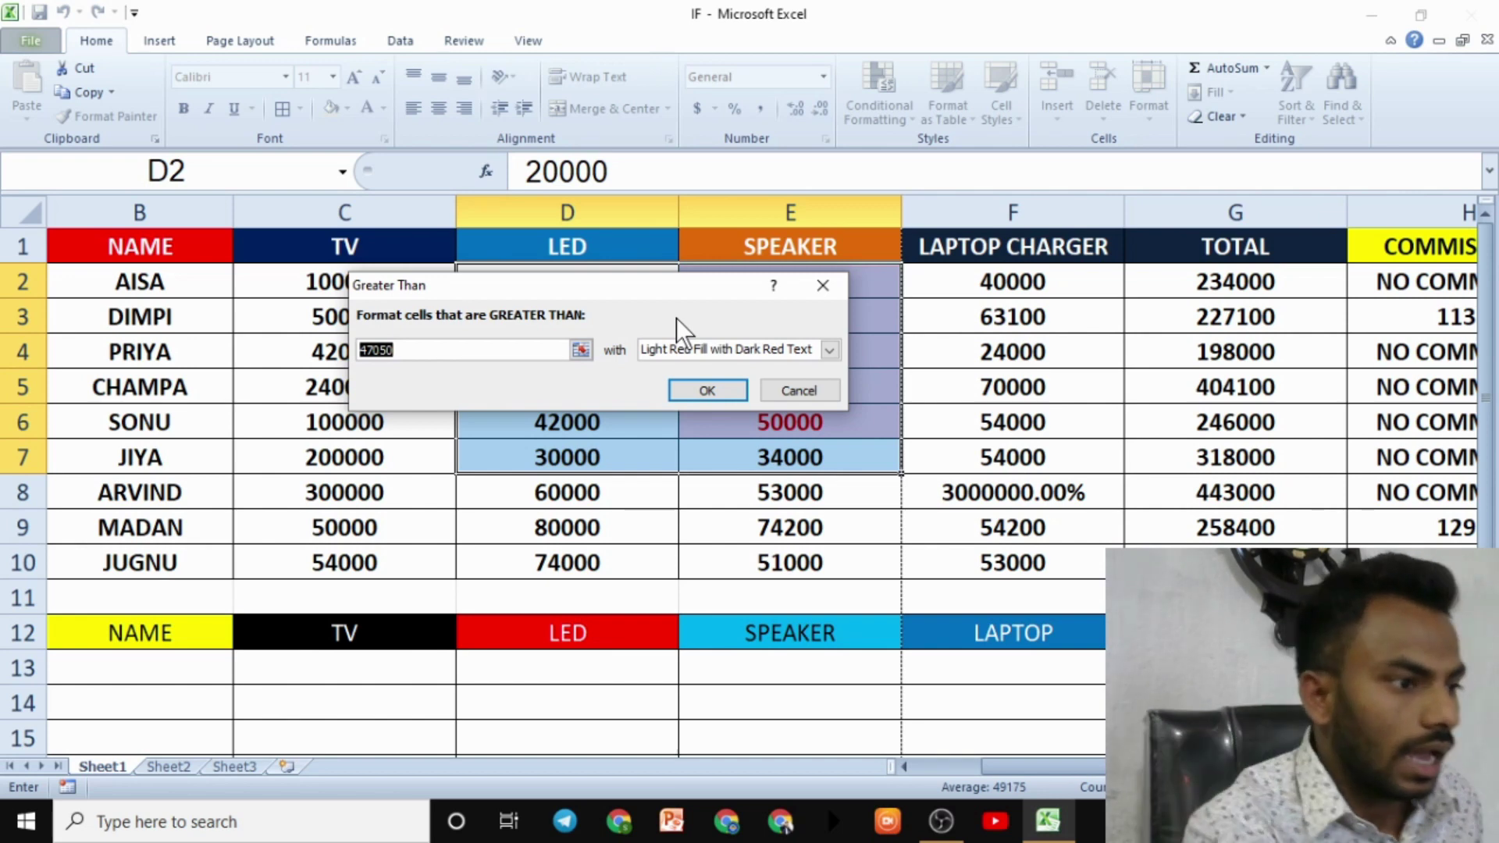
mouse_move(675, 286)
mouse_down()
mouse_move(740, 379)
mouse_move(950, 521)
mouse_up()
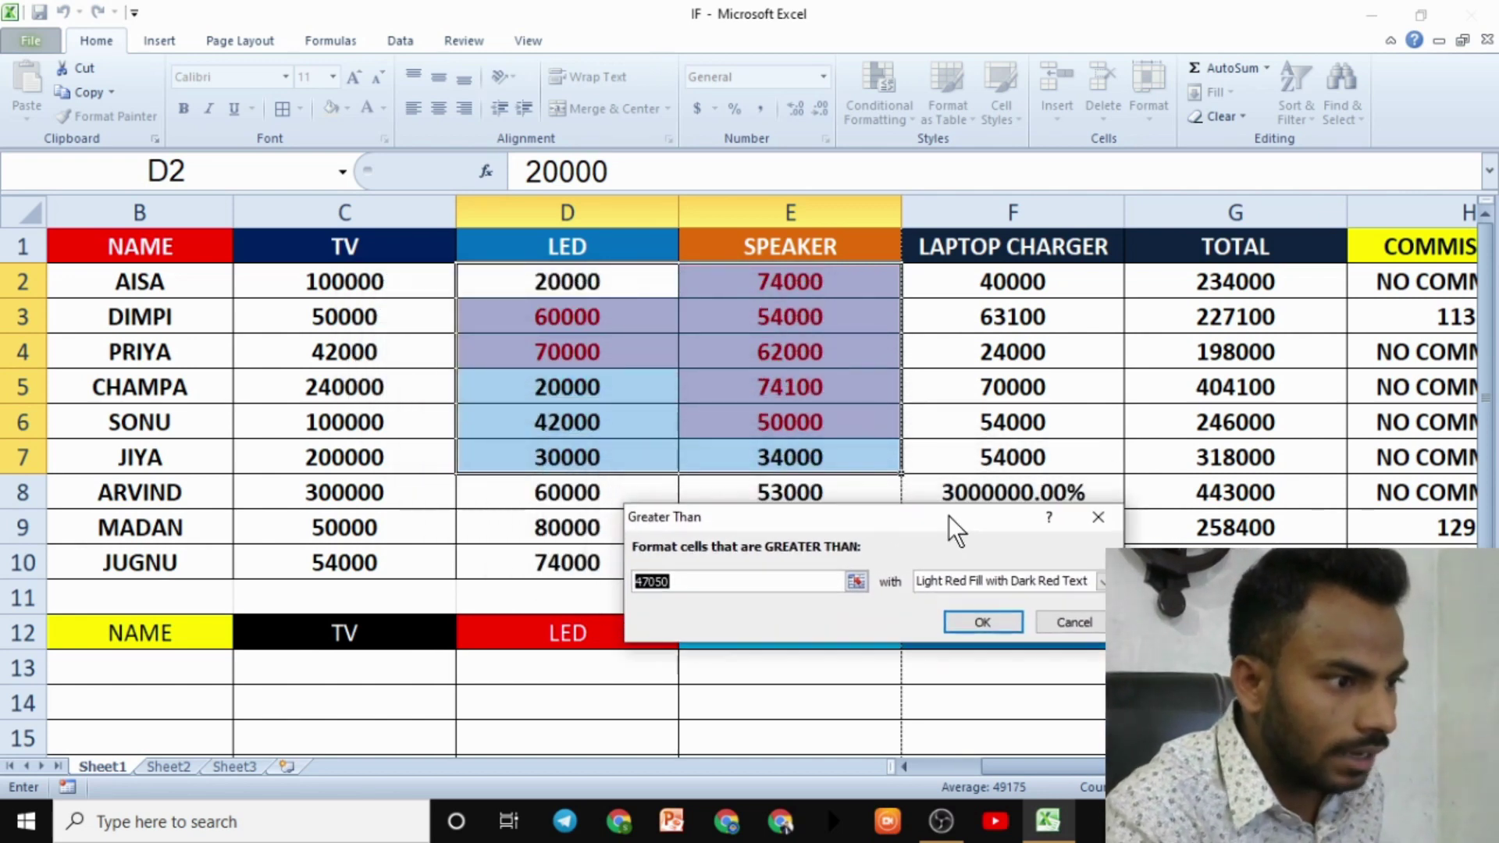
key(BackSpace)
key(BackSpace)
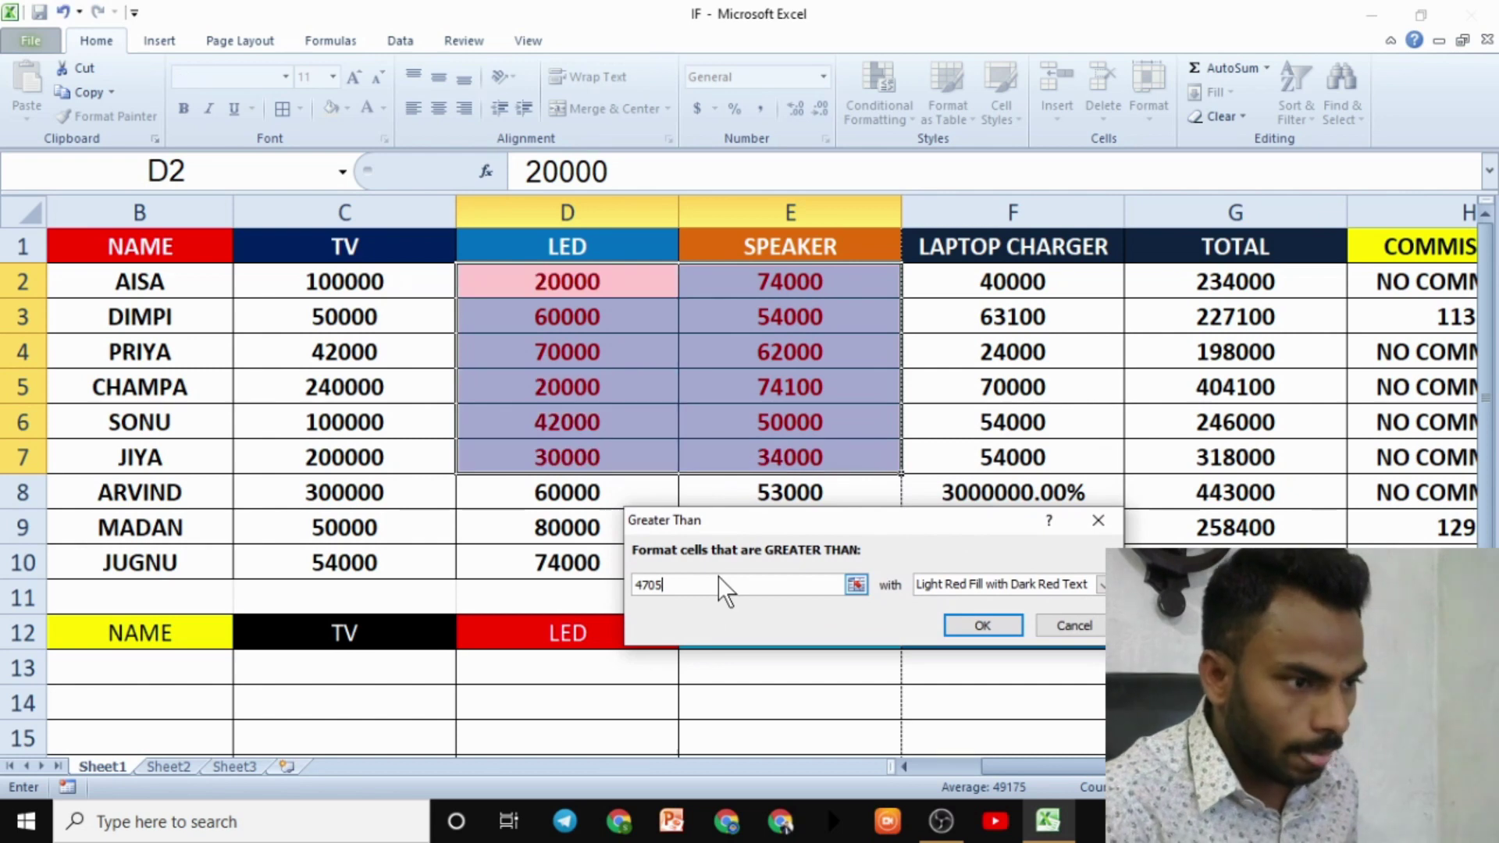
key(BackSpace)
key(BackSpace)
key(BackSpace)
text(30)
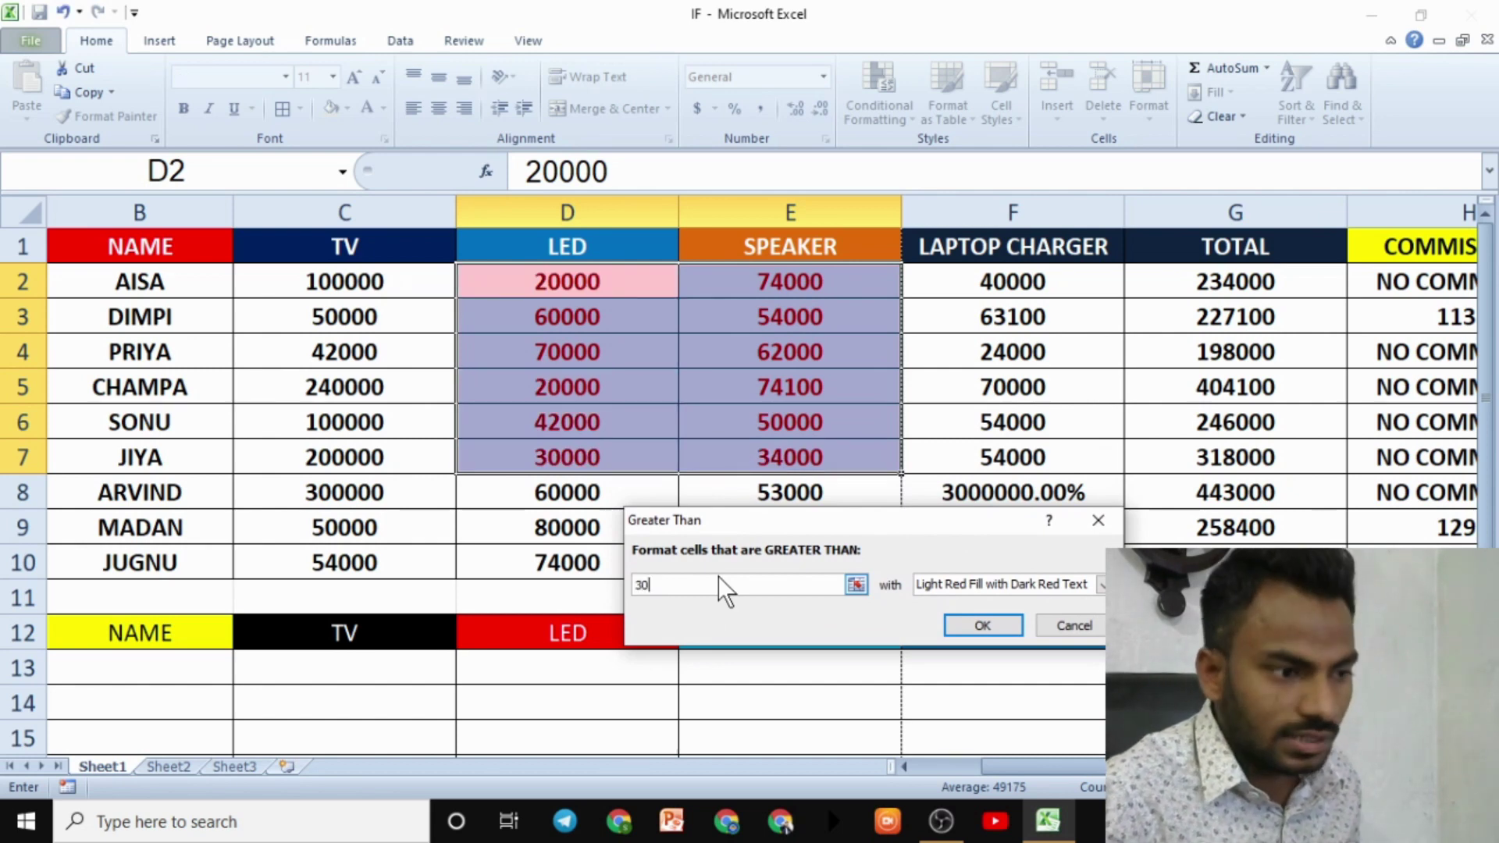
text(000)
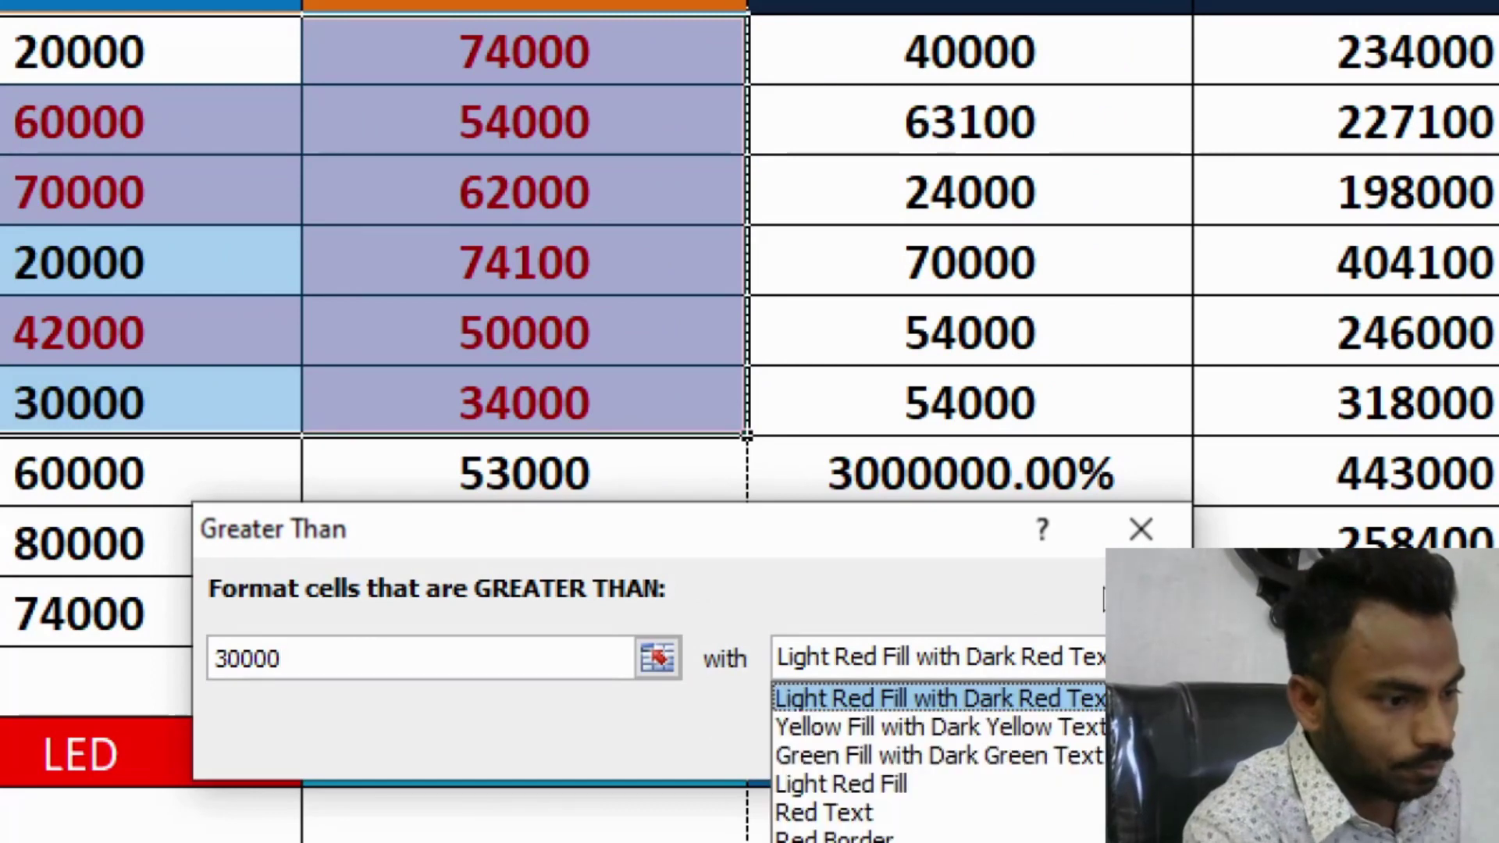
Preview the Yellow, then the Green Fill with Dark Green Text highlight styles
click(1039, 659)
click(956, 725)
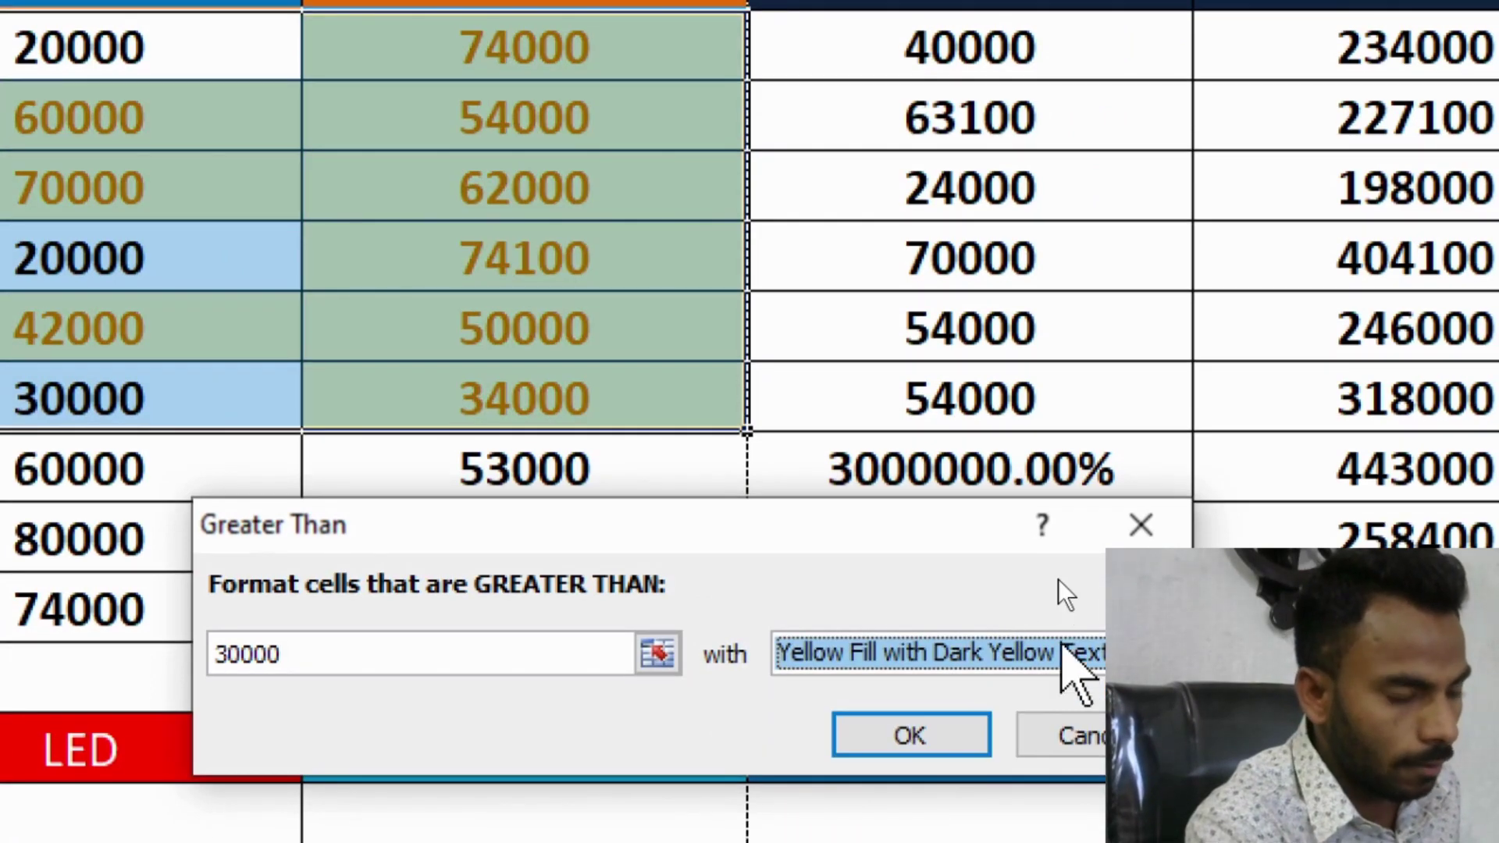
click(1062, 652)
click(968, 752)
click(972, 644)
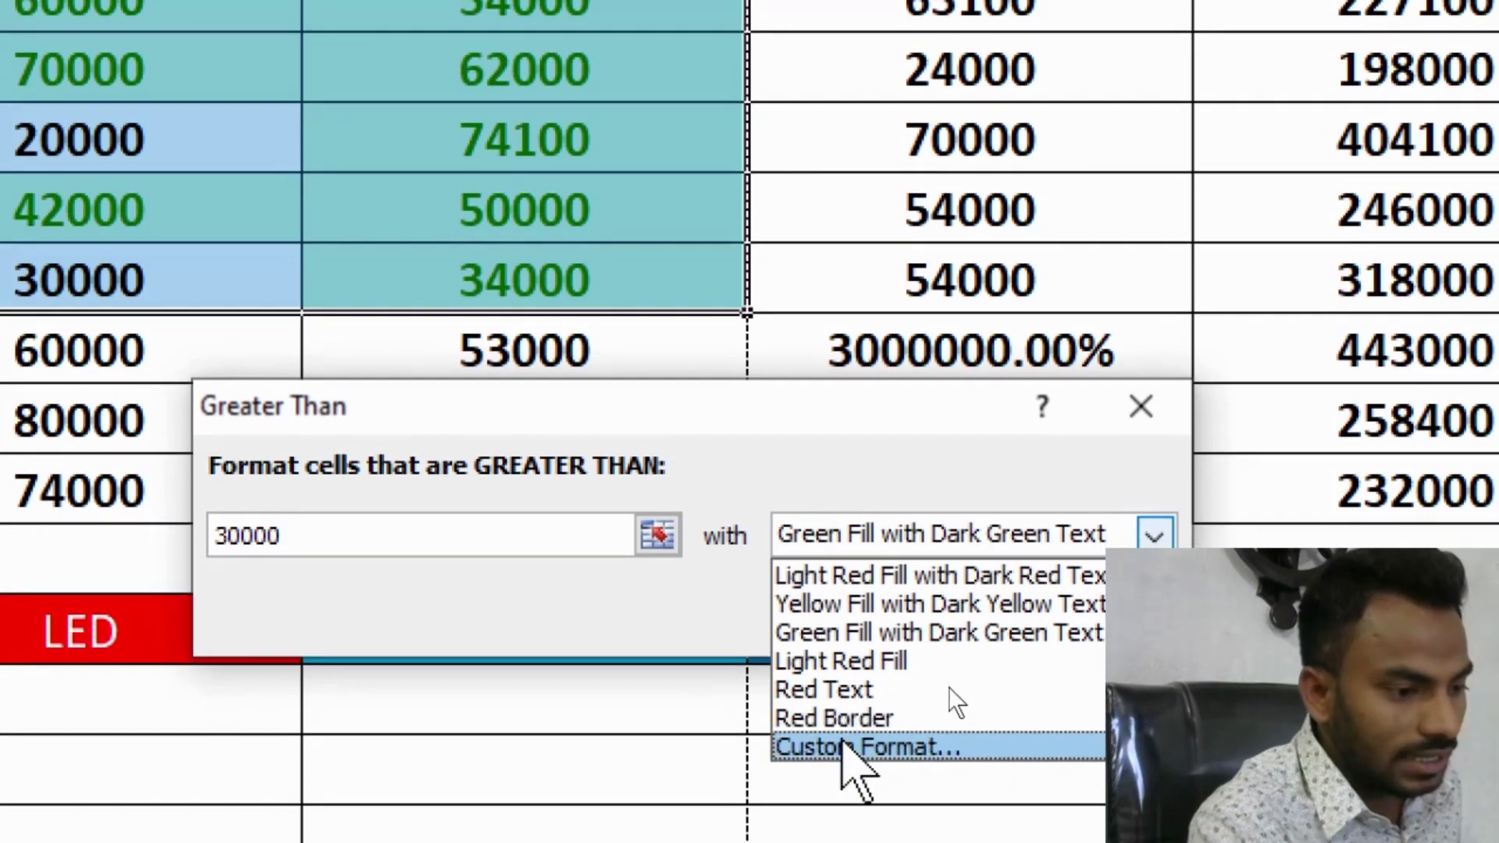
Apply a red custom fill to D2:E7 values over 30000, then undo it with Ctrl+Z
click(859, 804)
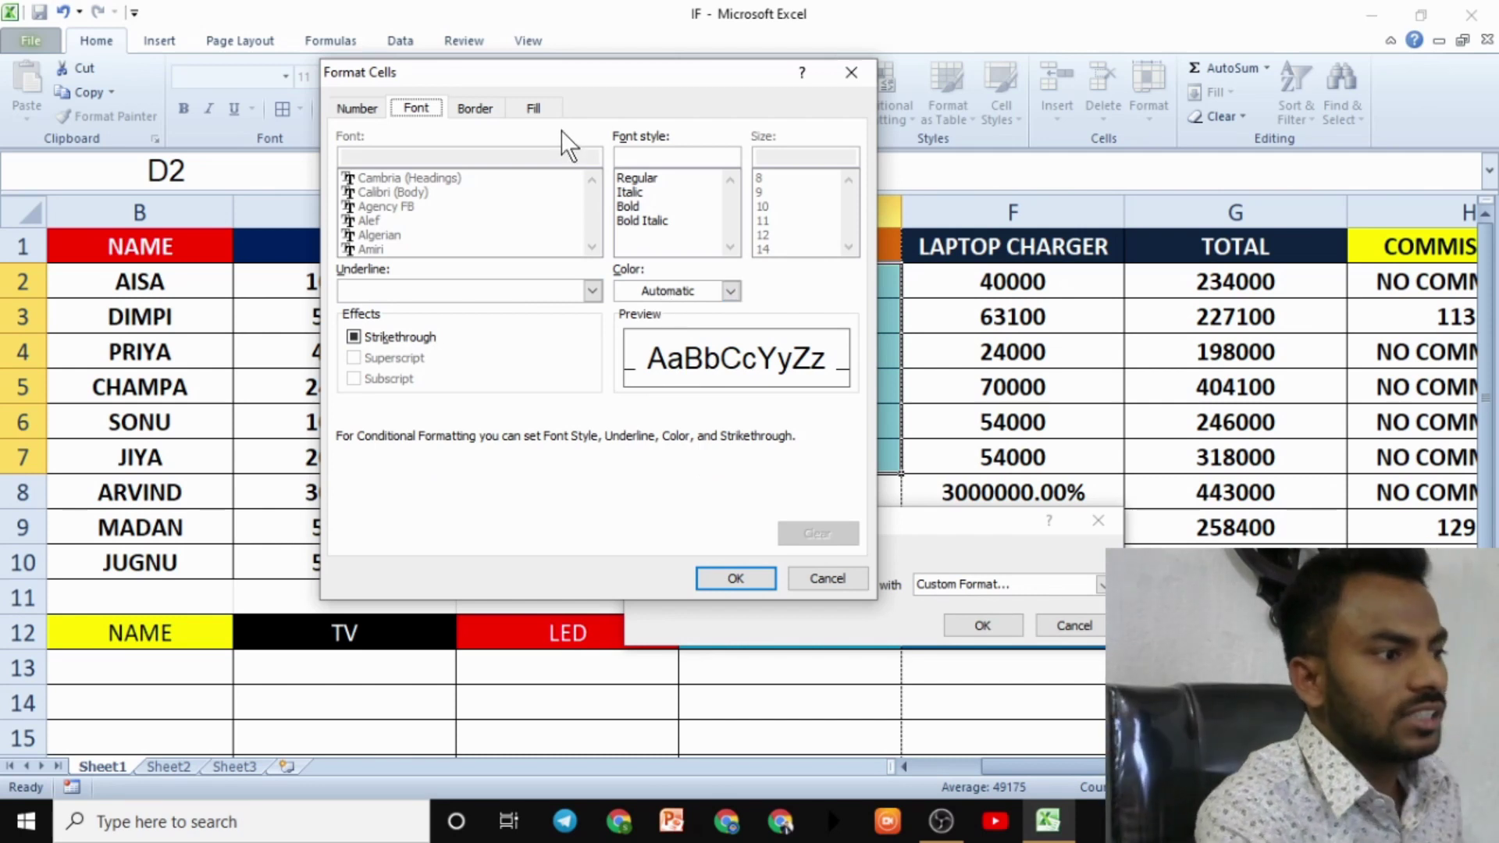
click(534, 108)
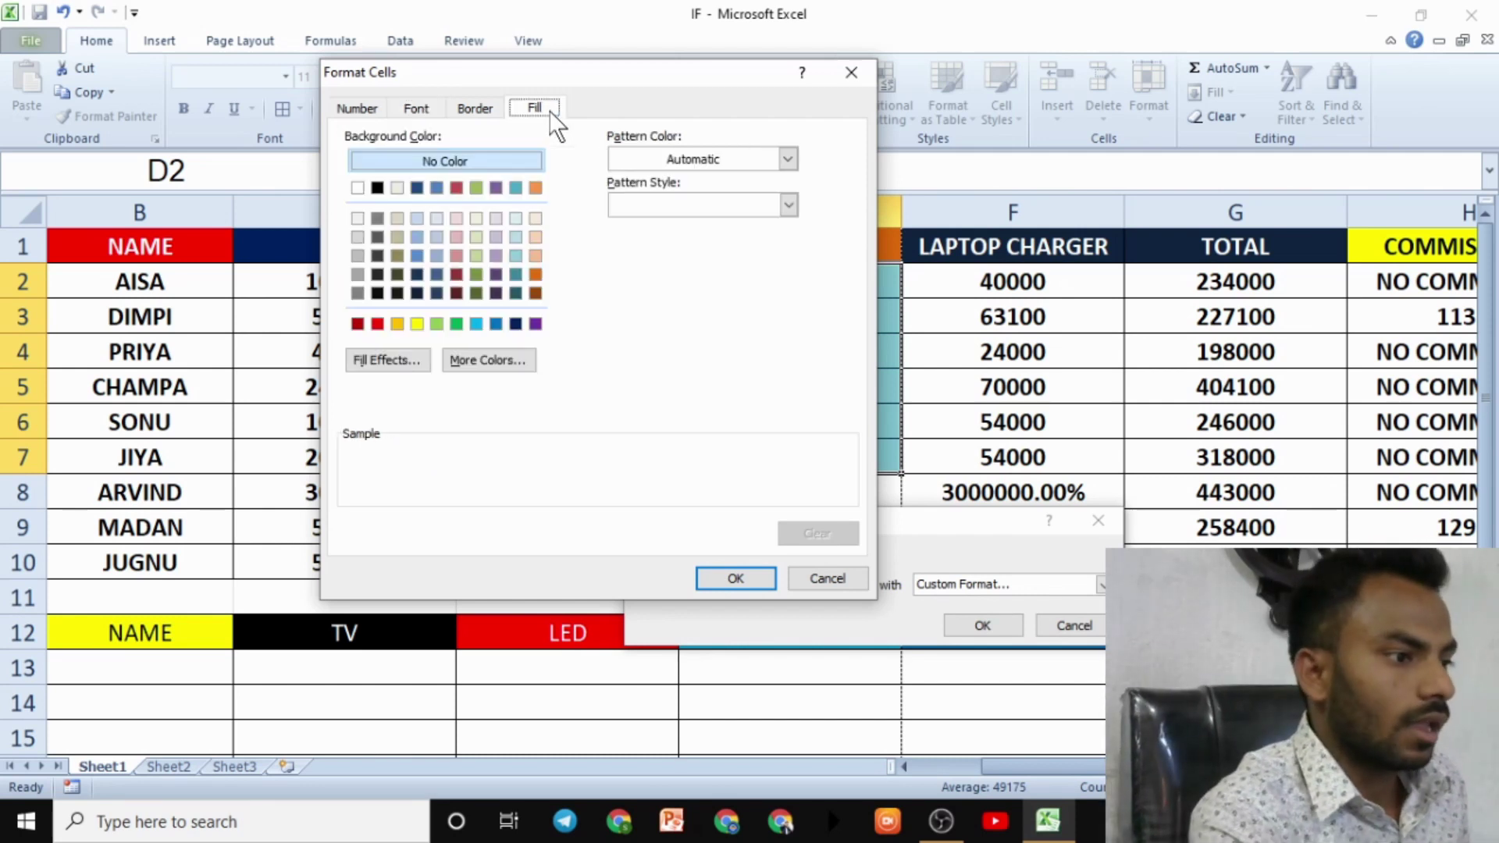
click(377, 323)
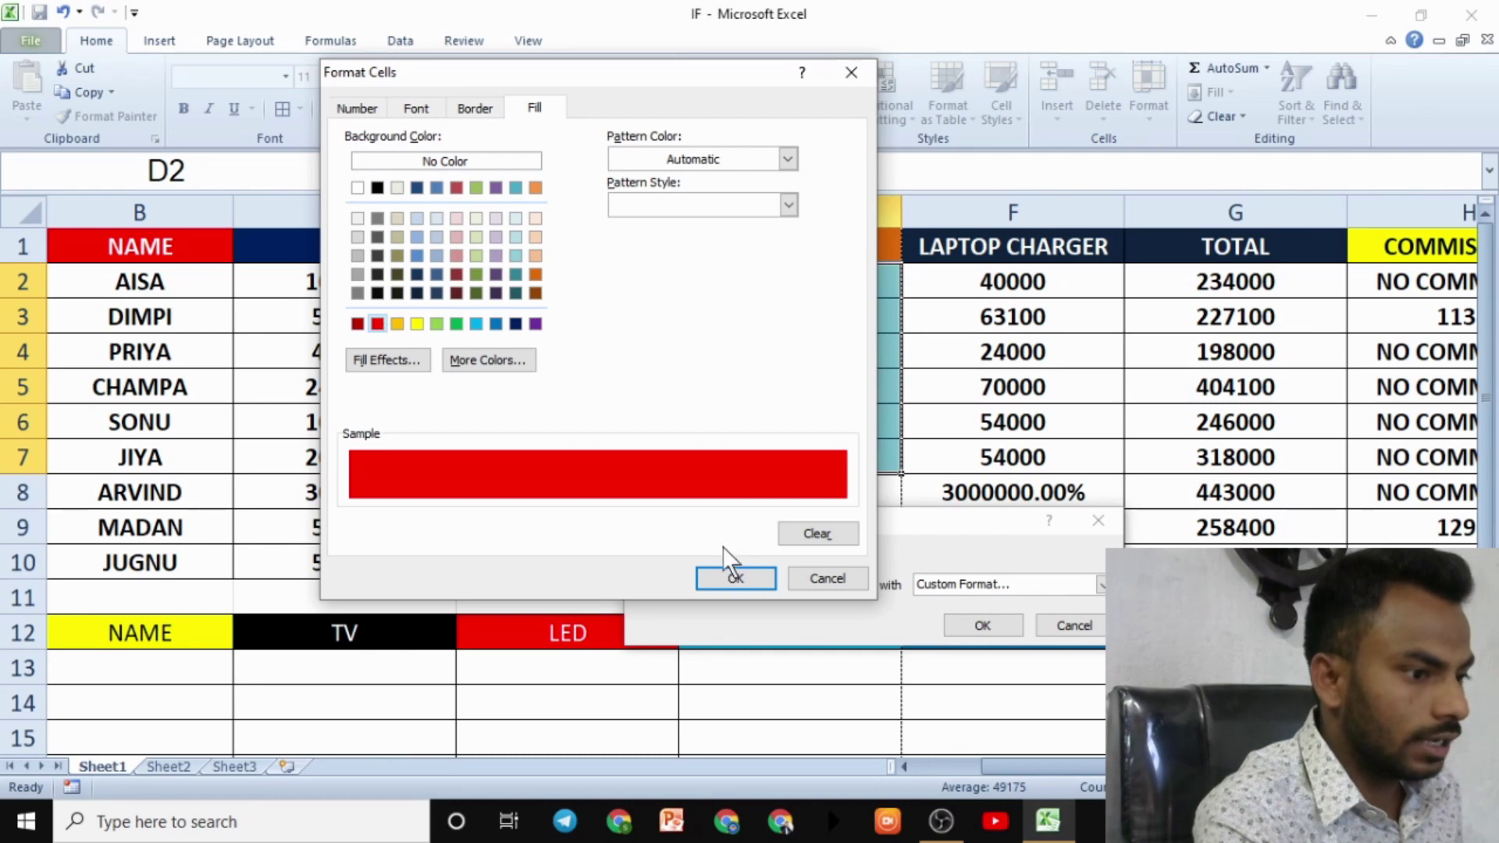
click(748, 576)
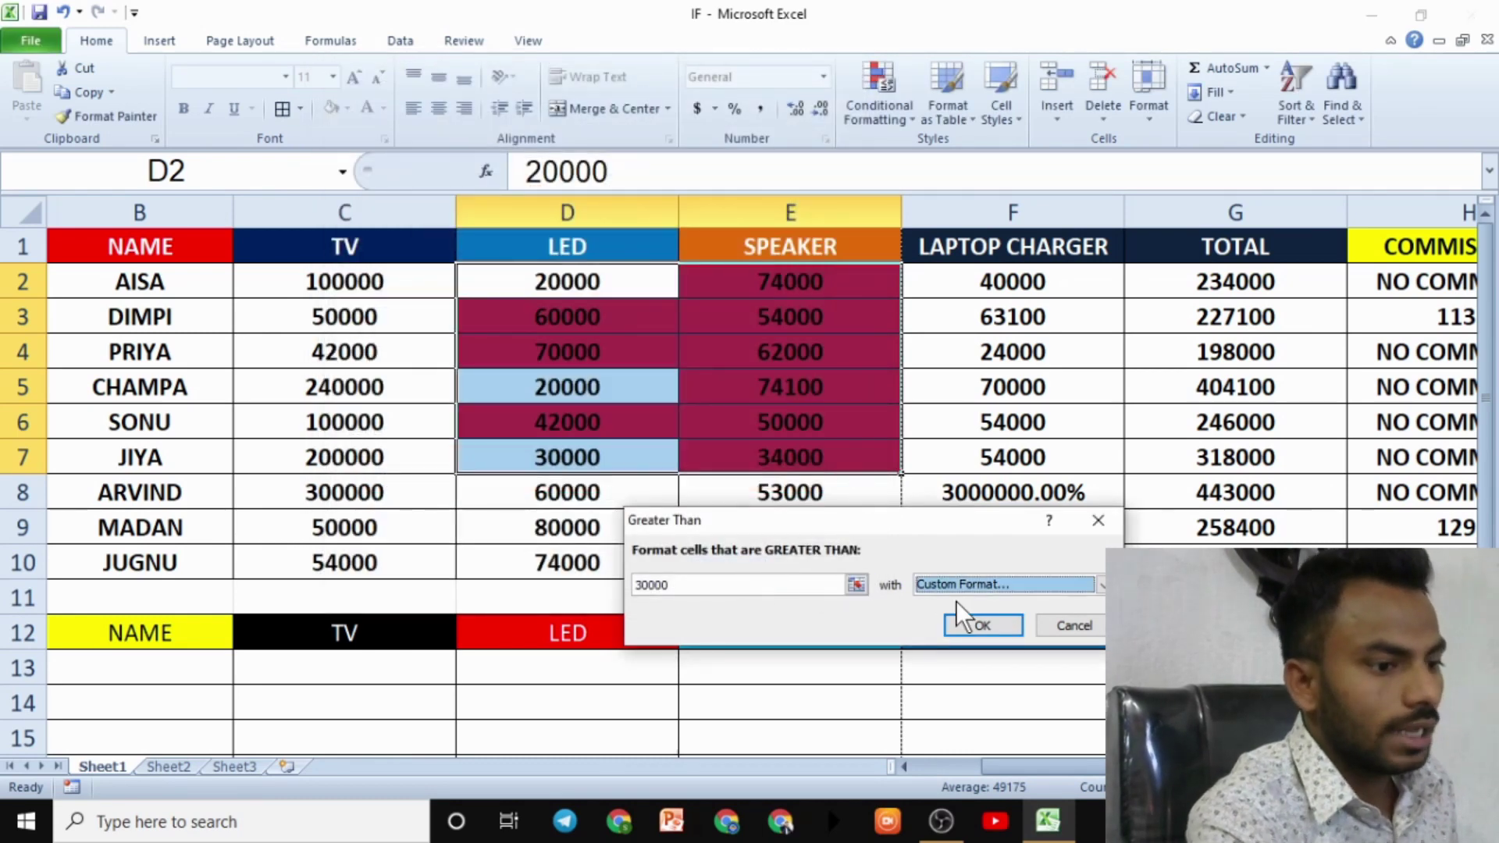
click(976, 625)
click(841, 432)
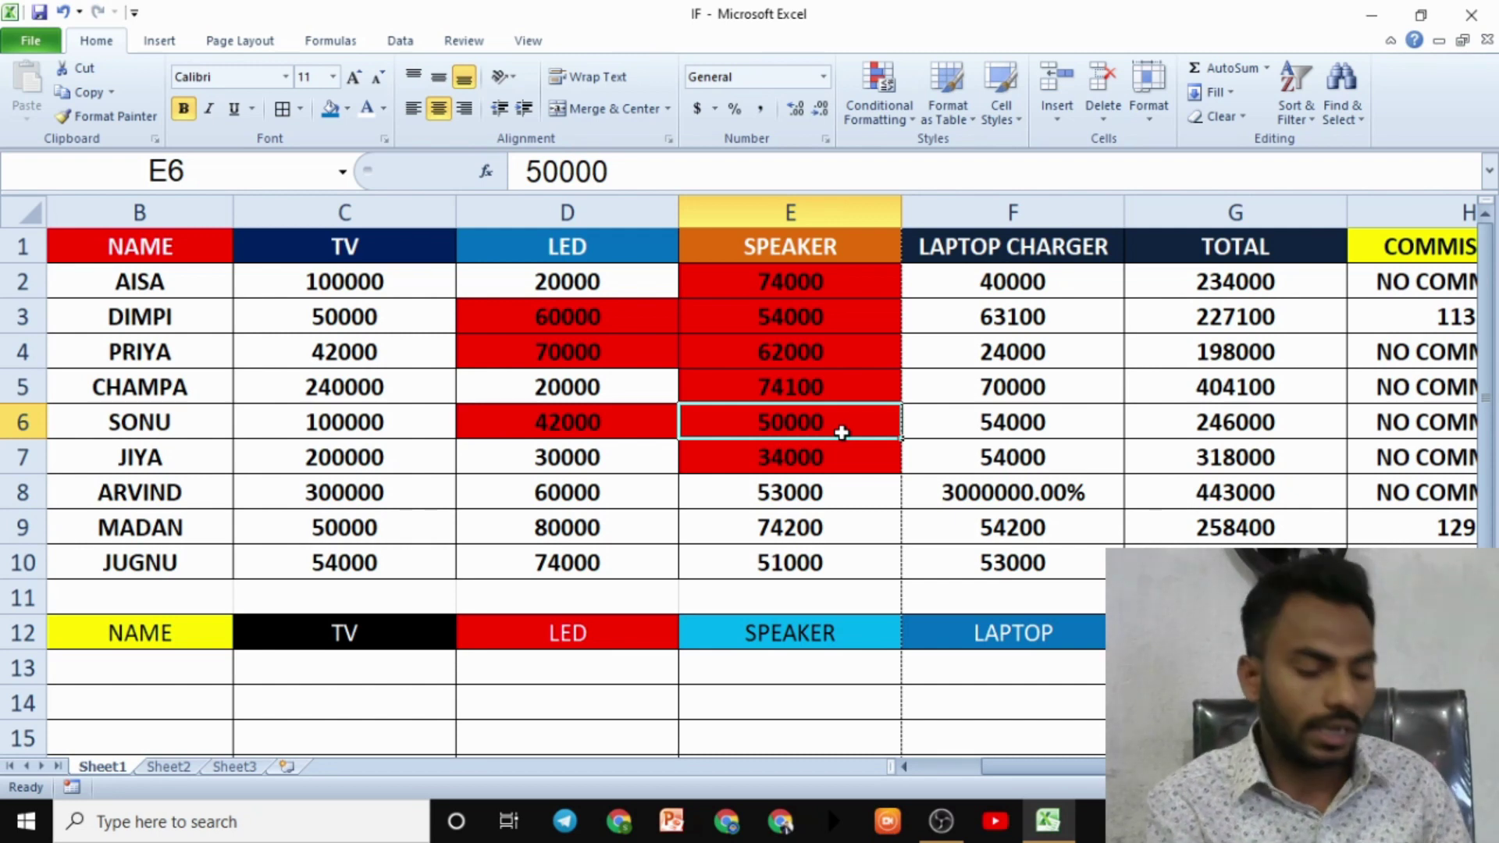
key(ctrl+z)
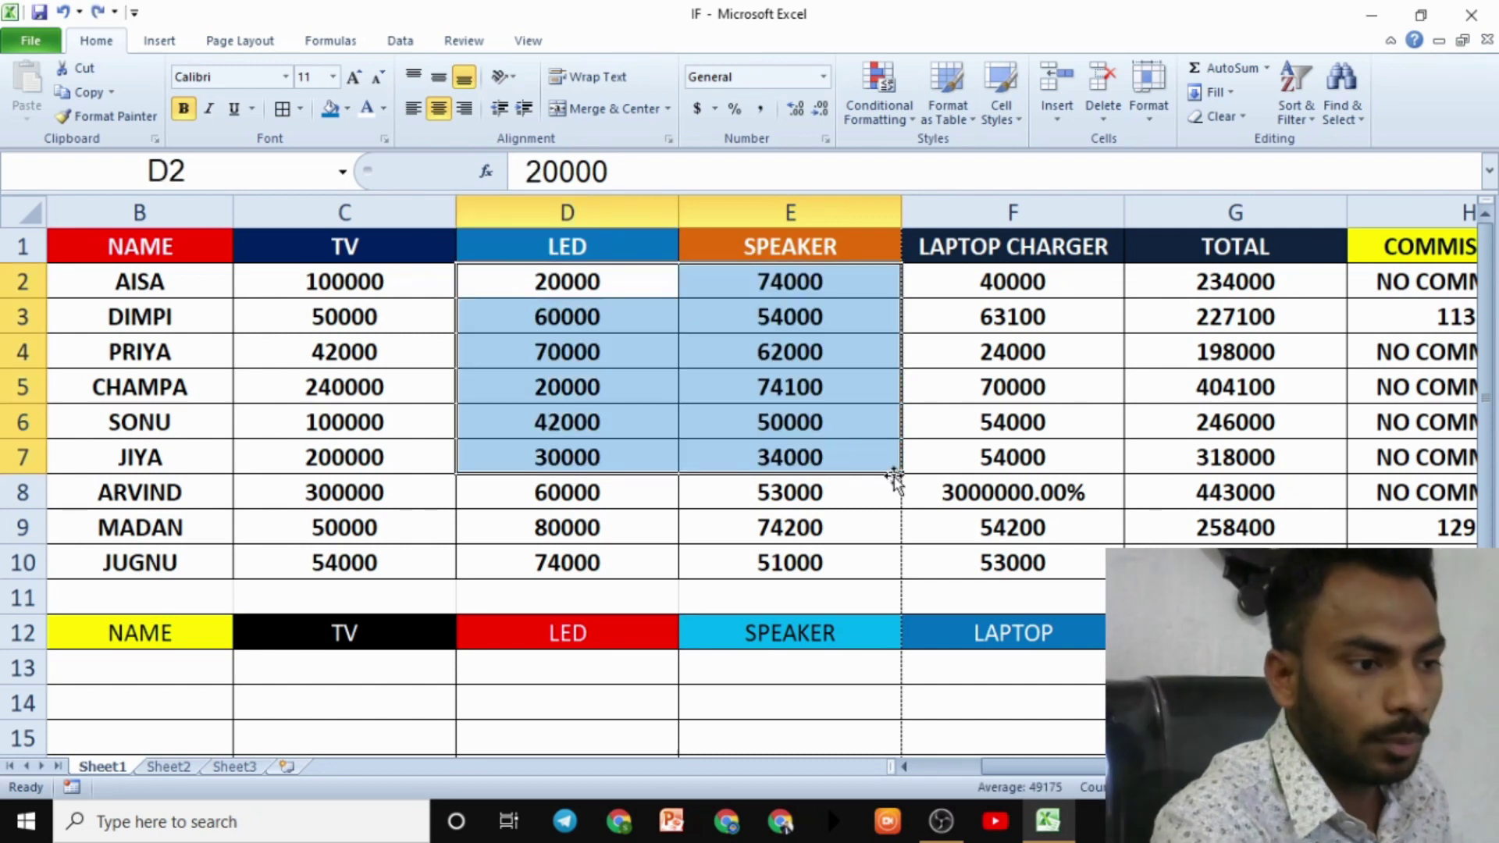
Select the TV, LED and SPEAKER values and start a Greater Than 40000 rule
key(ctrl+z)
scroll(674, 490, up, 2)
click(311, 251)
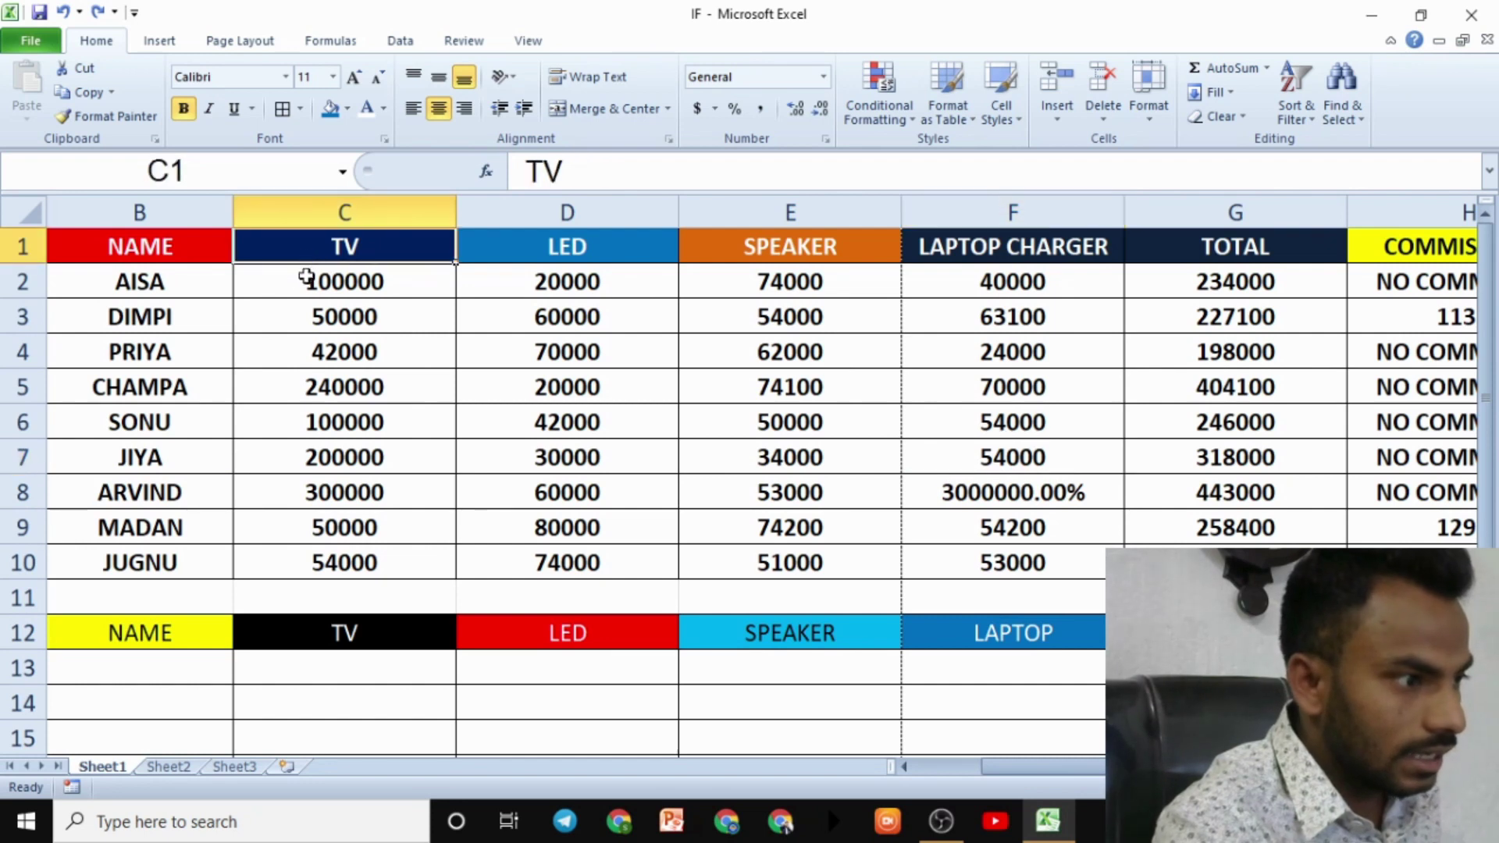
mouse_move(297, 278)
mouse_down()
mouse_move(639, 380)
mouse_move(883, 560)
mouse_up()
click(898, 116)
mouse_move(948, 155)
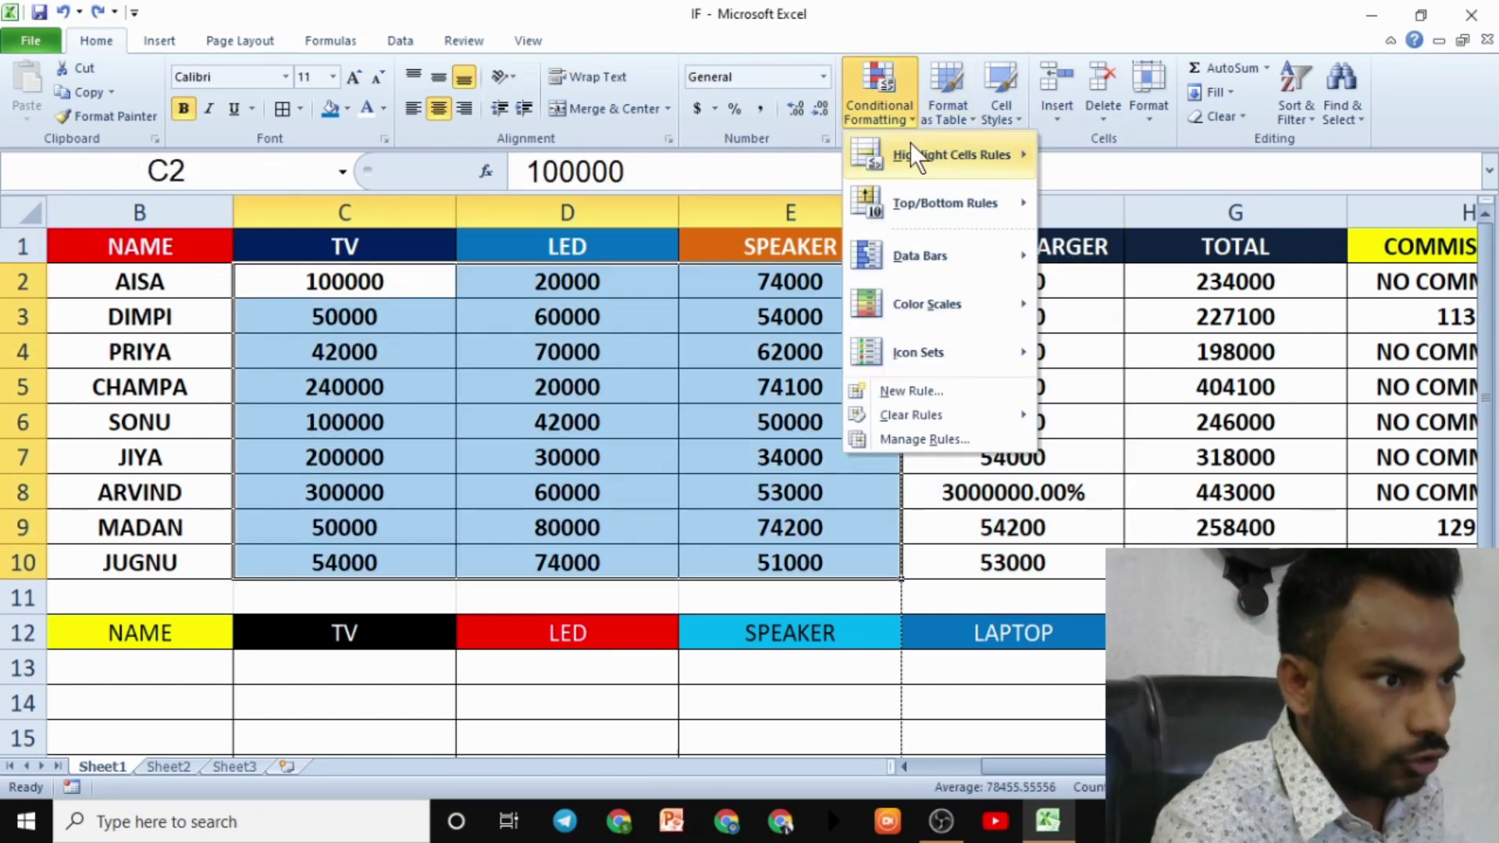
click(1104, 163)
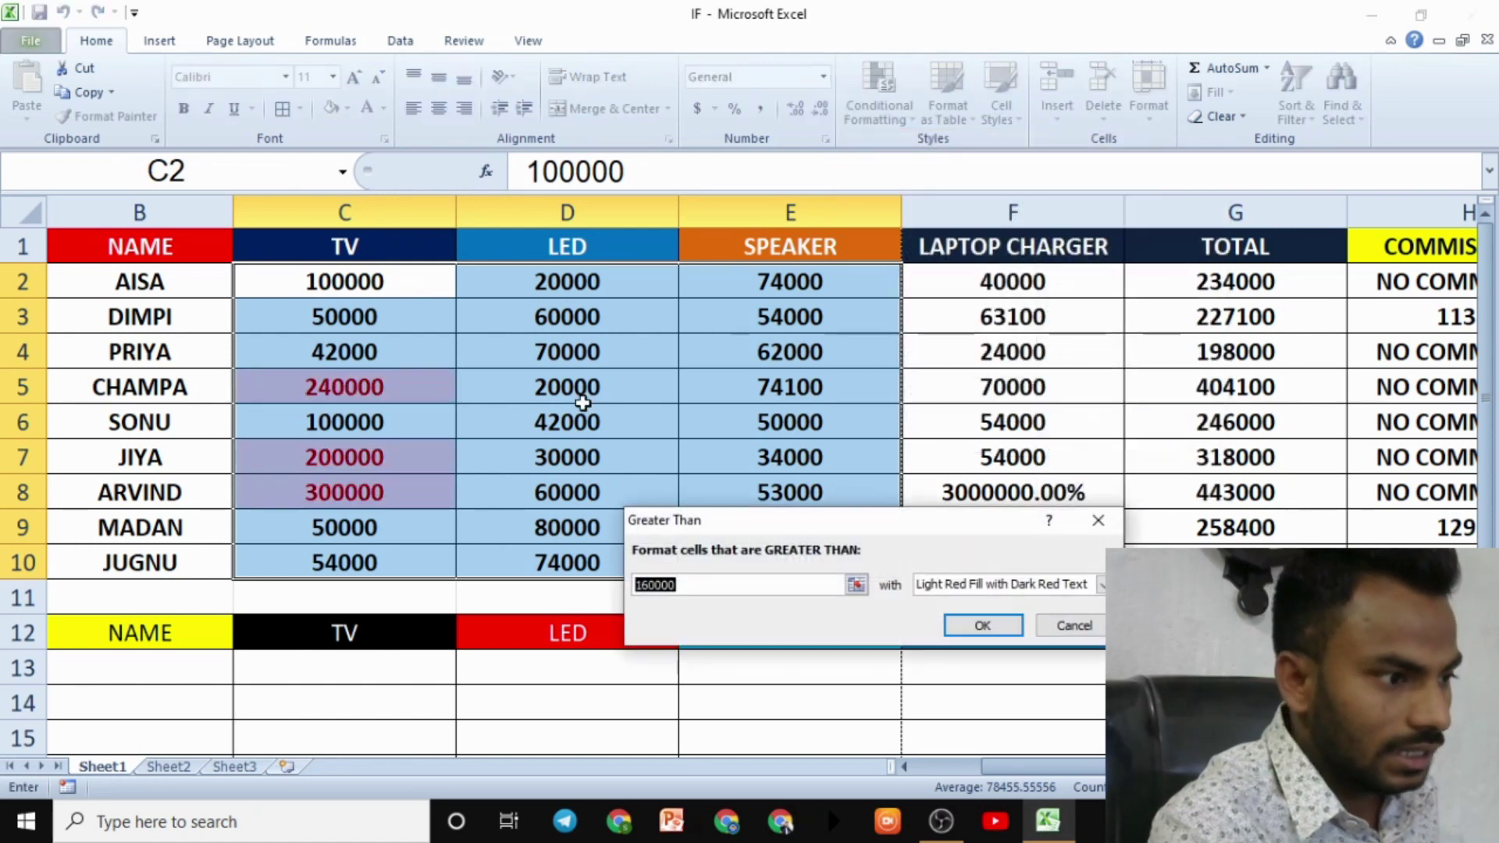
text(400)
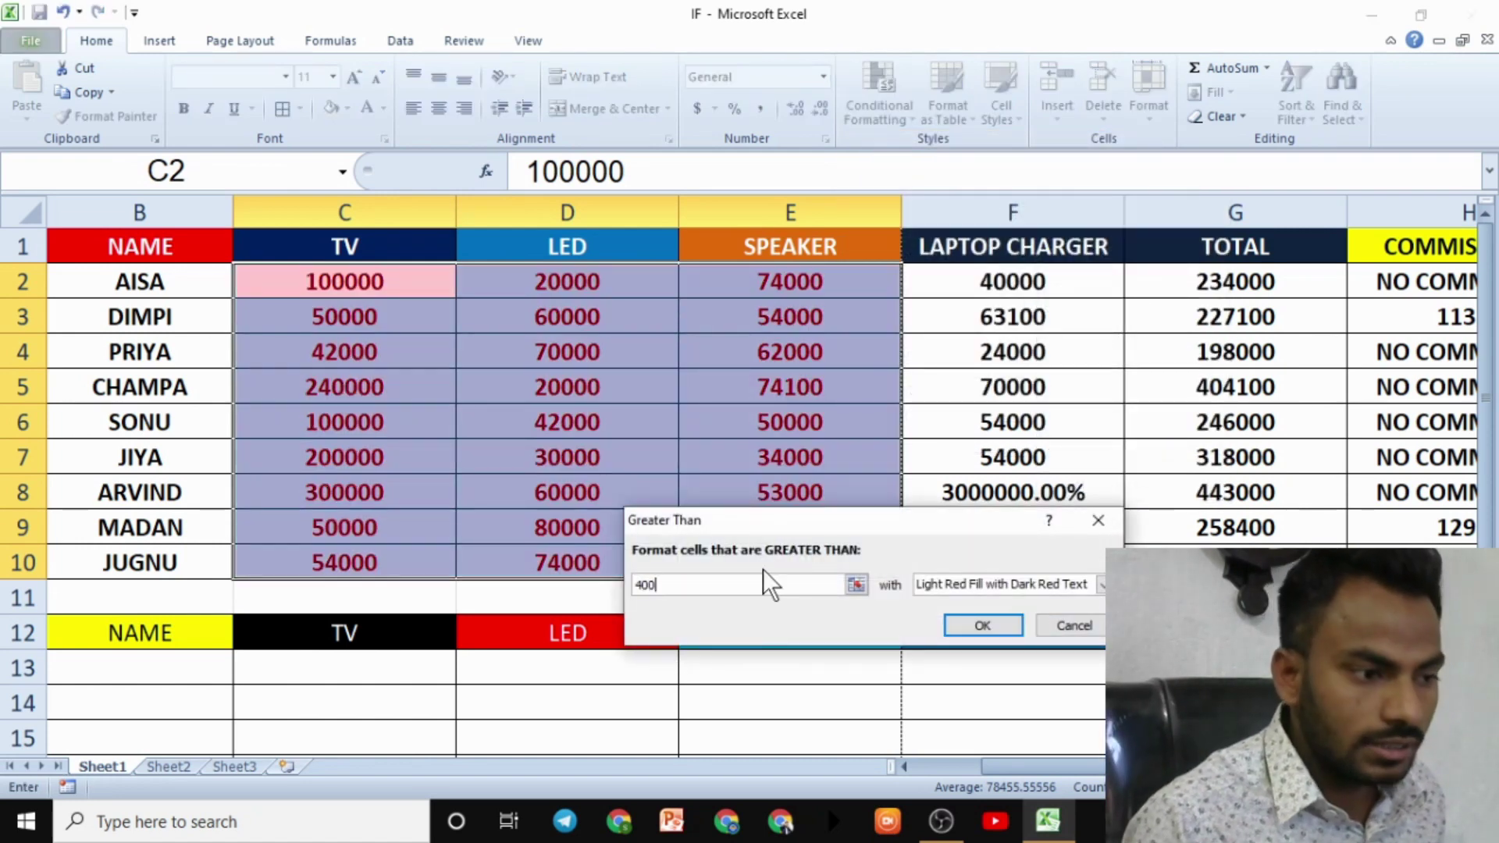
text(00)
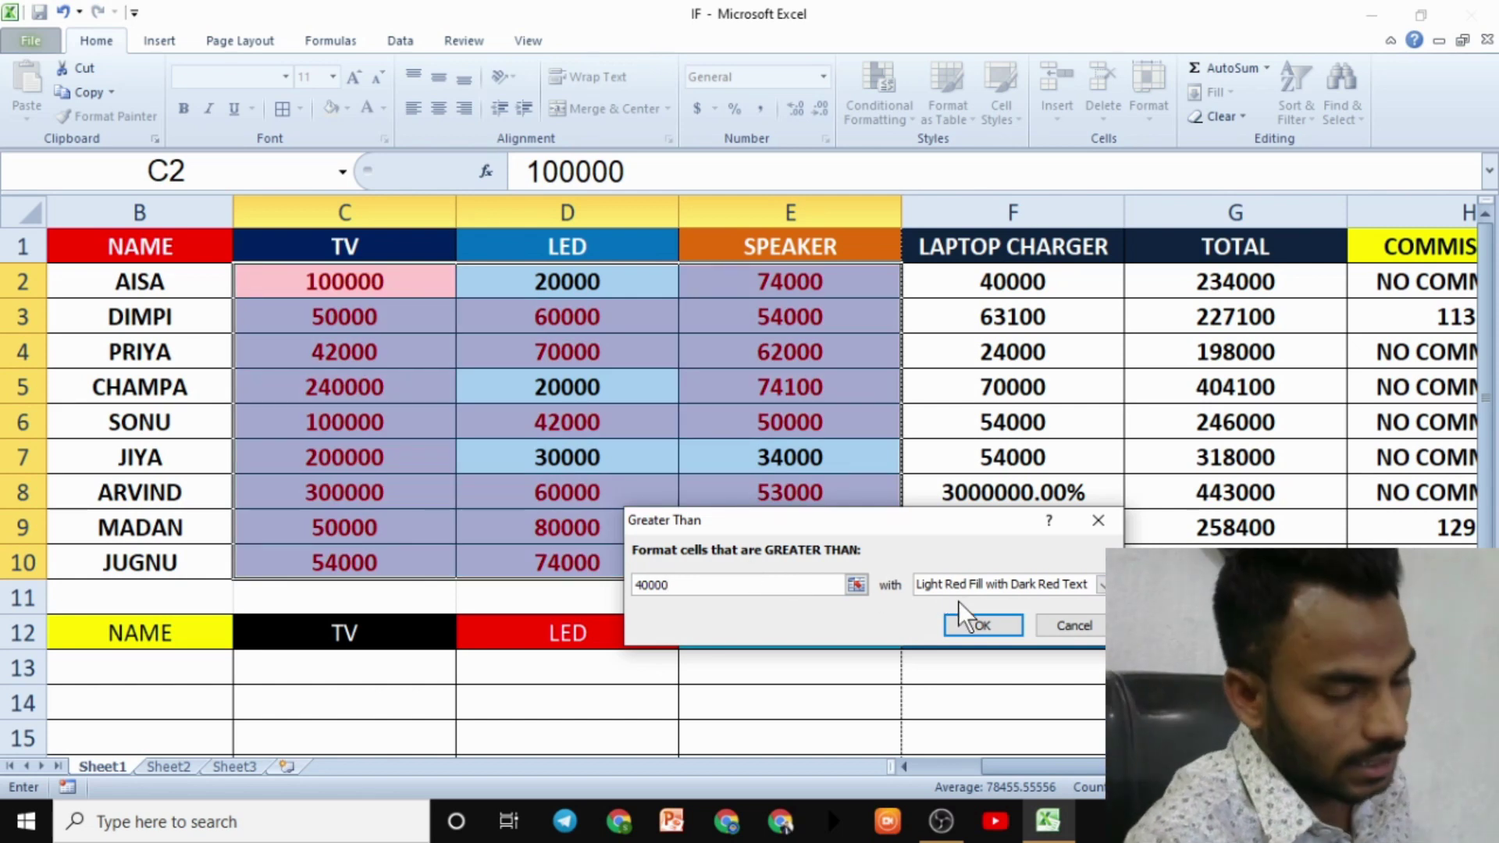
Use a custom format with Currency numbers and dark blue fill, and apply the rule
click(1101, 584)
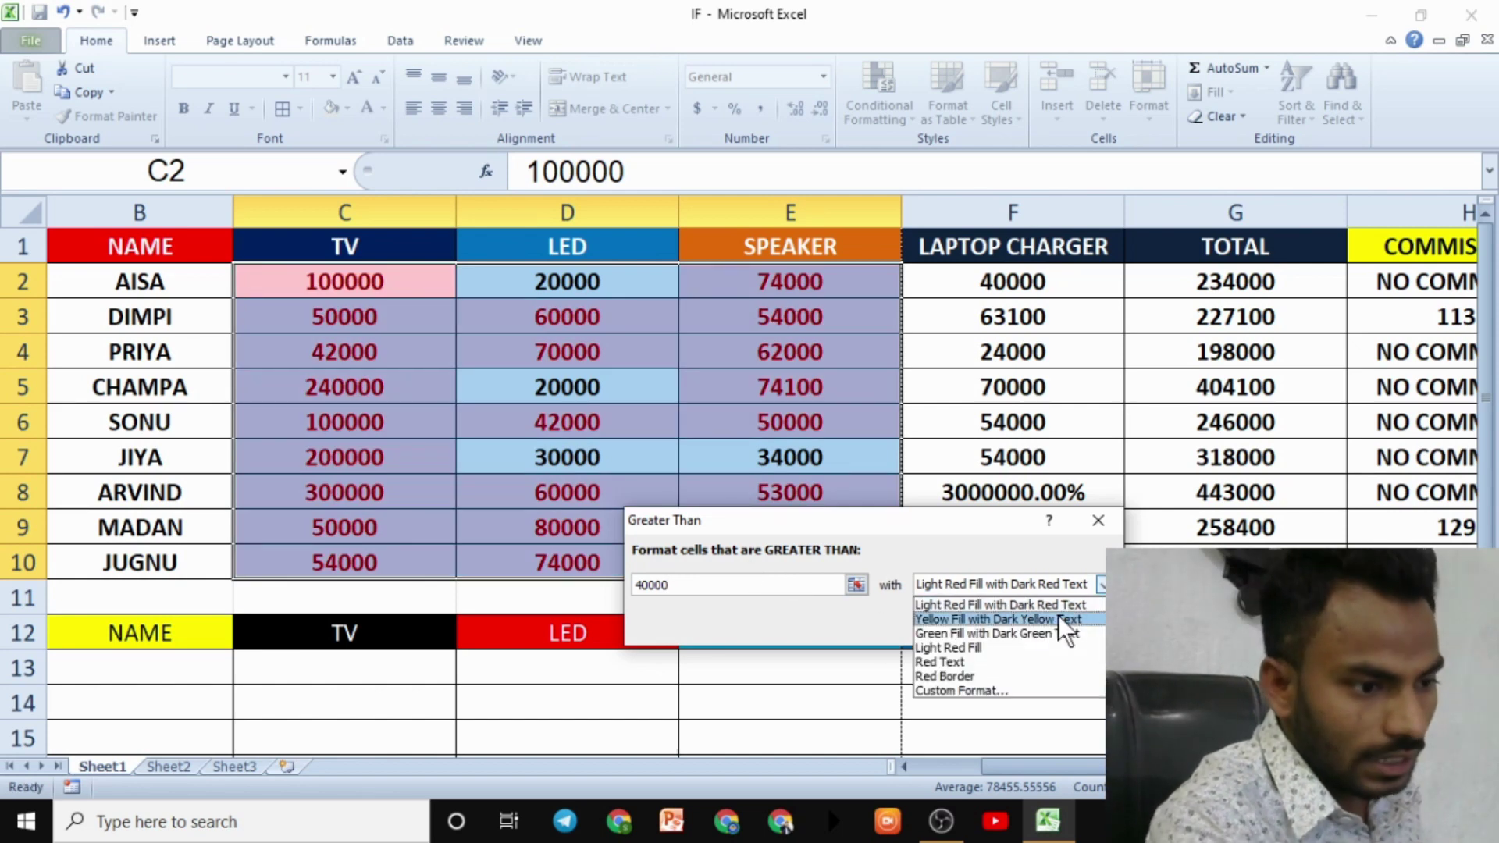
click(982, 694)
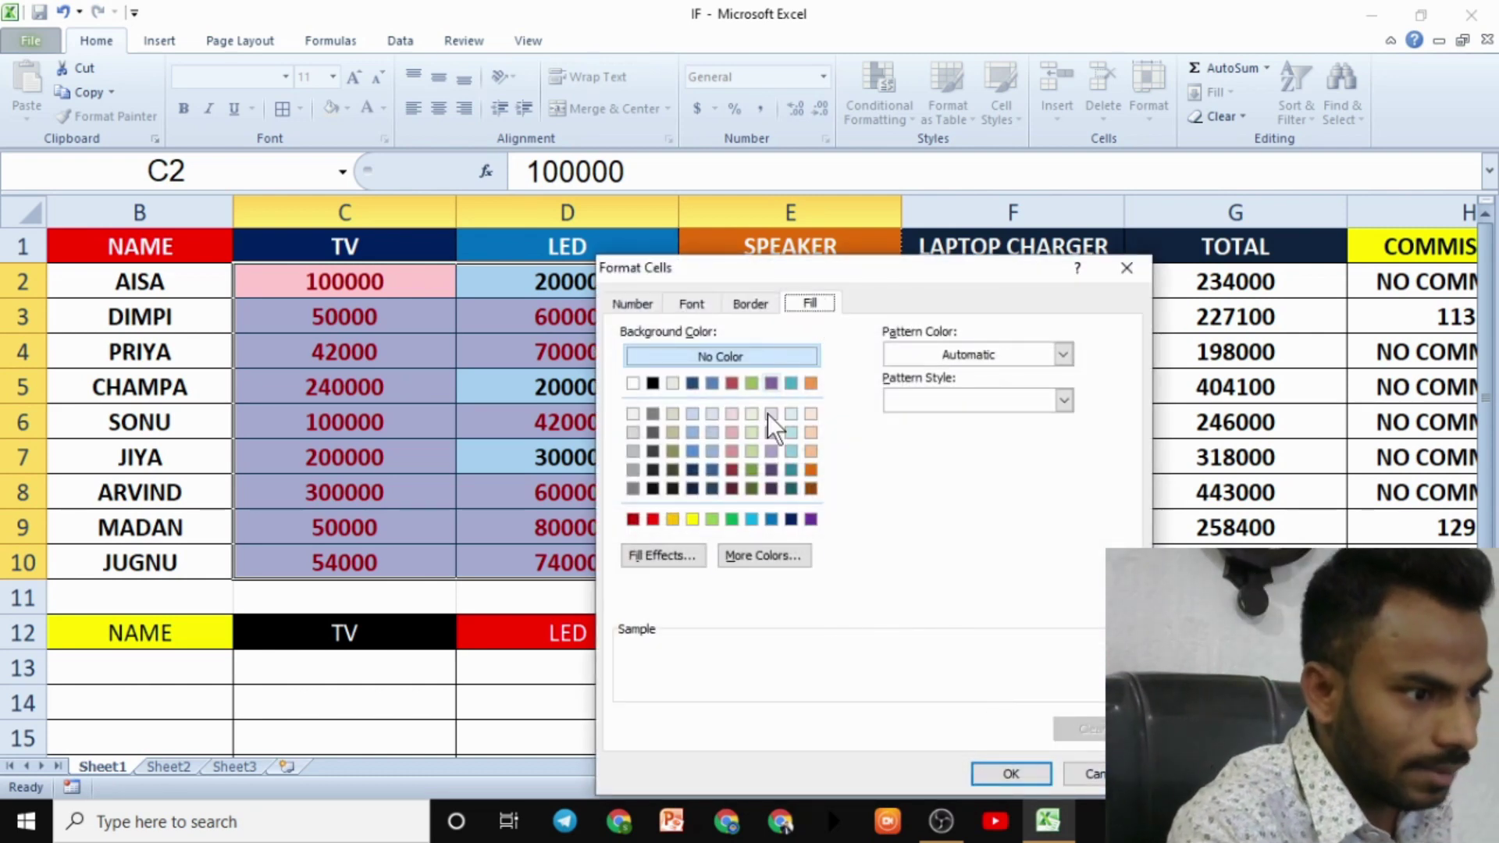
click(792, 519)
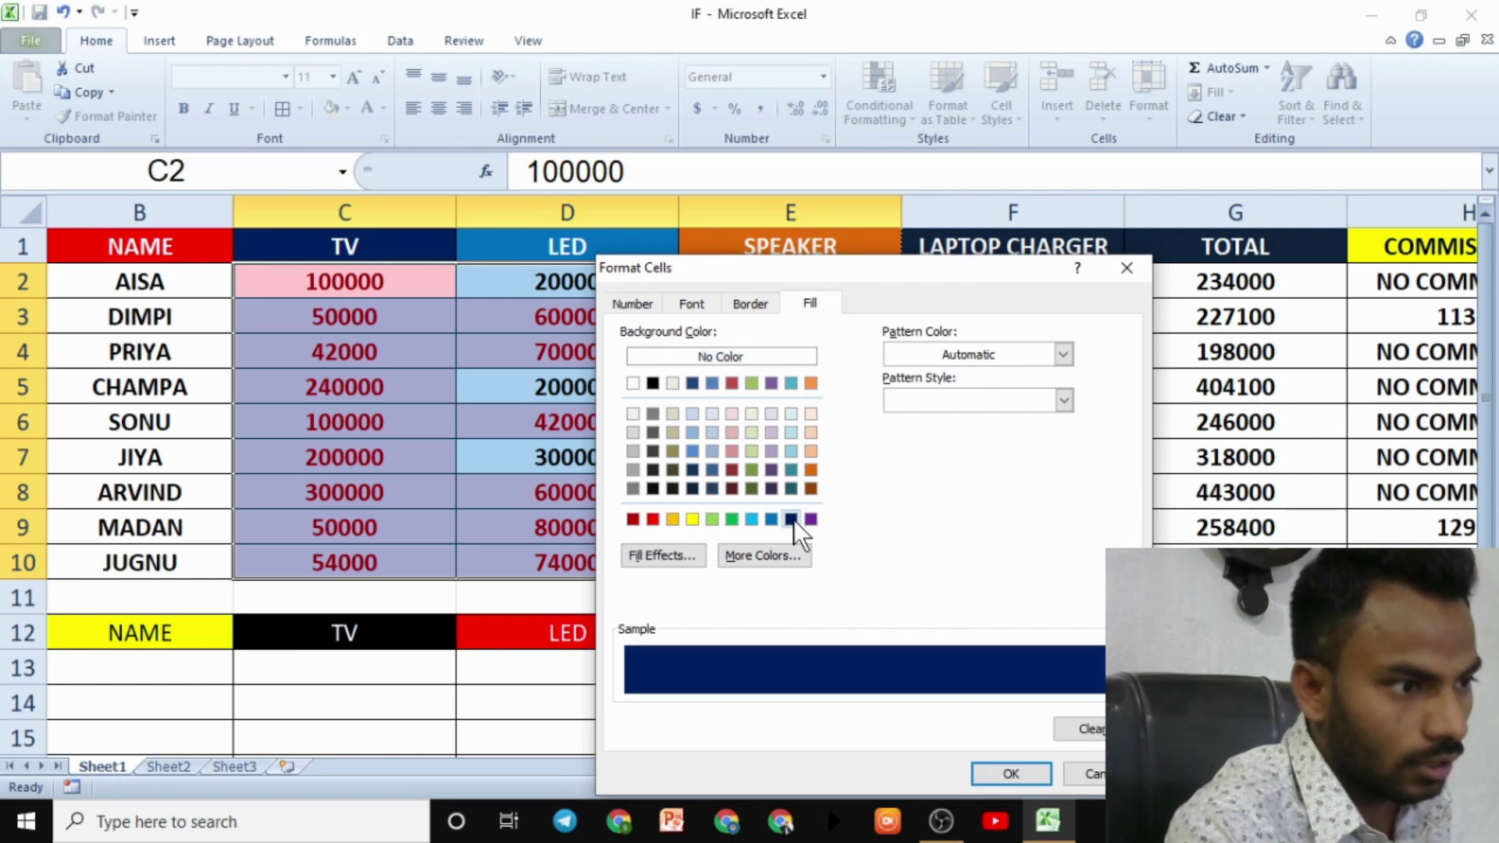
click(750, 309)
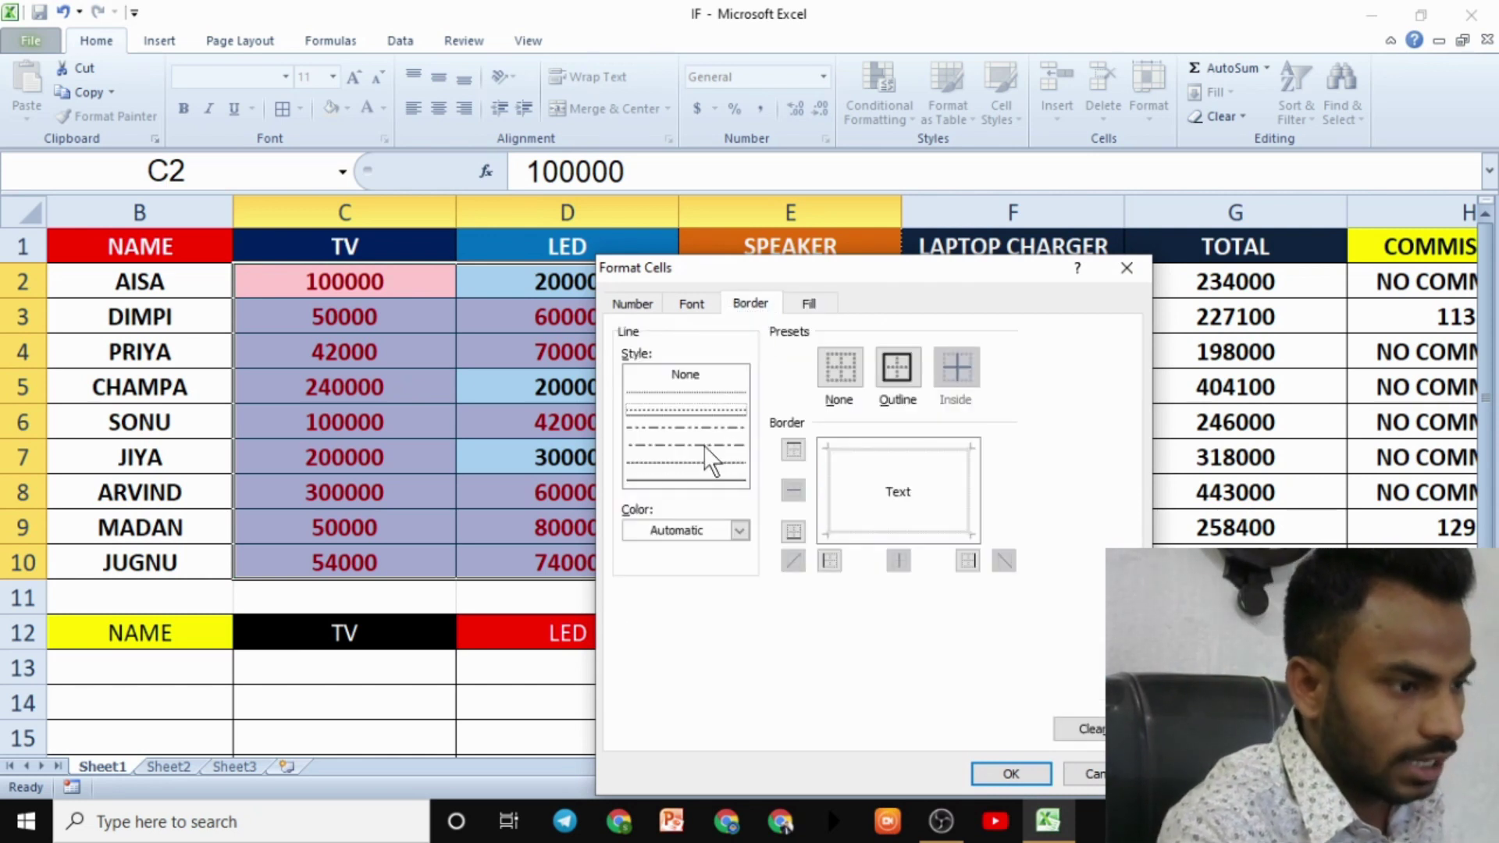
click(693, 304)
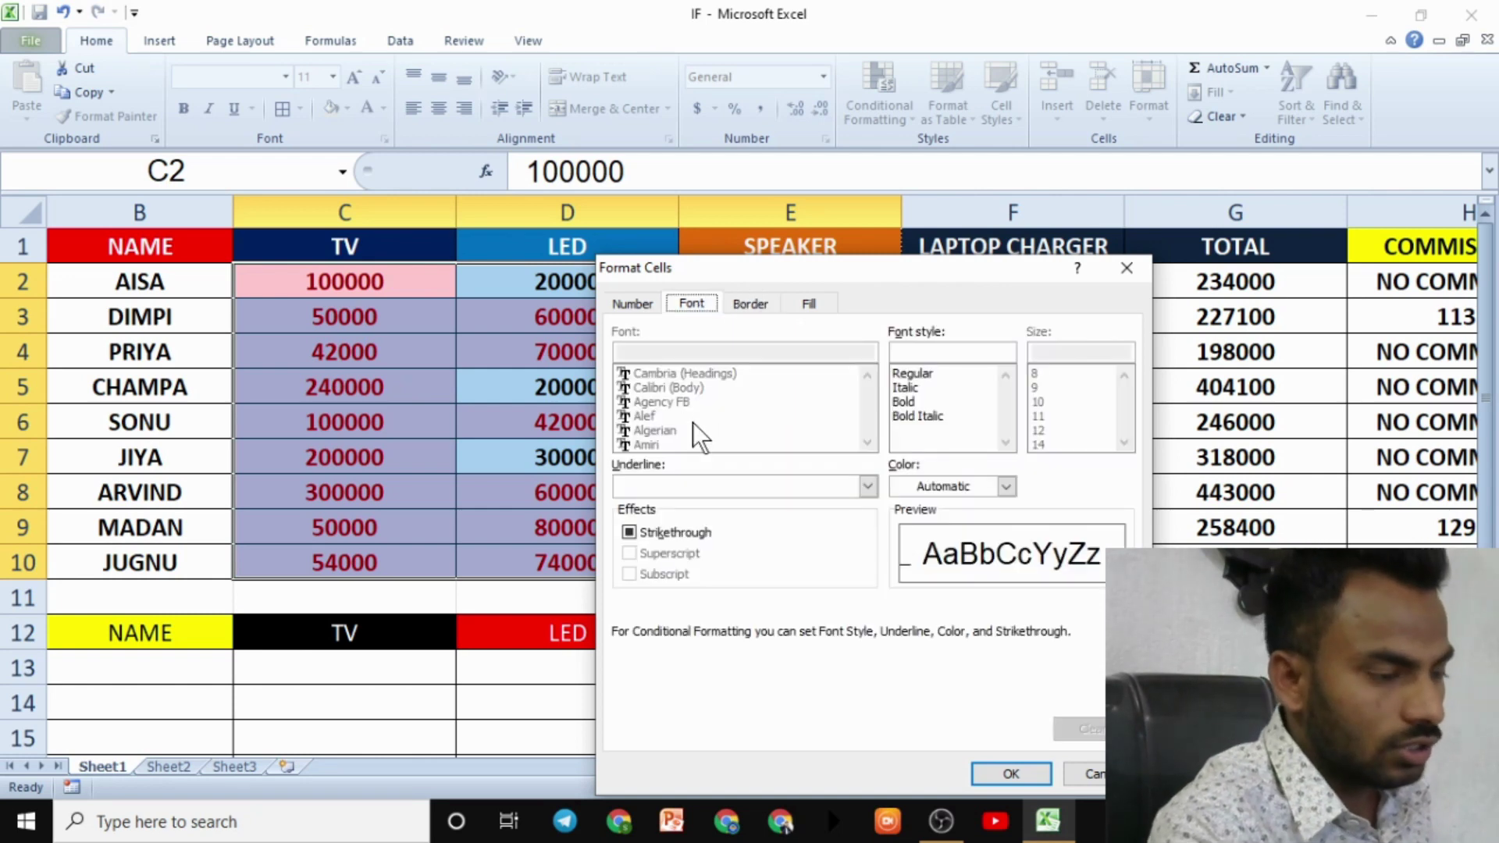
click(642, 306)
click(676, 379)
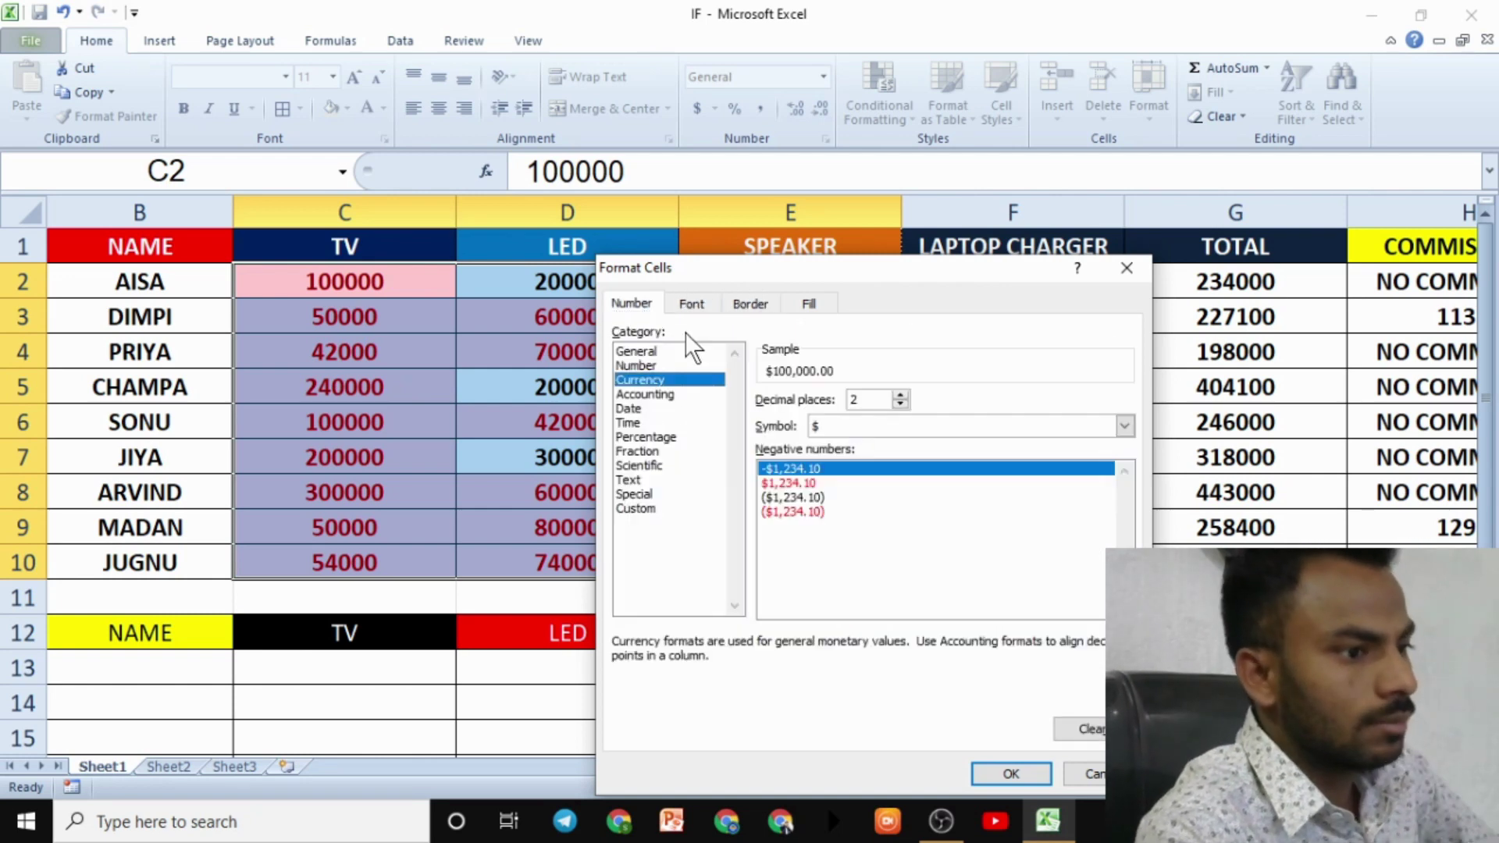
click(674, 303)
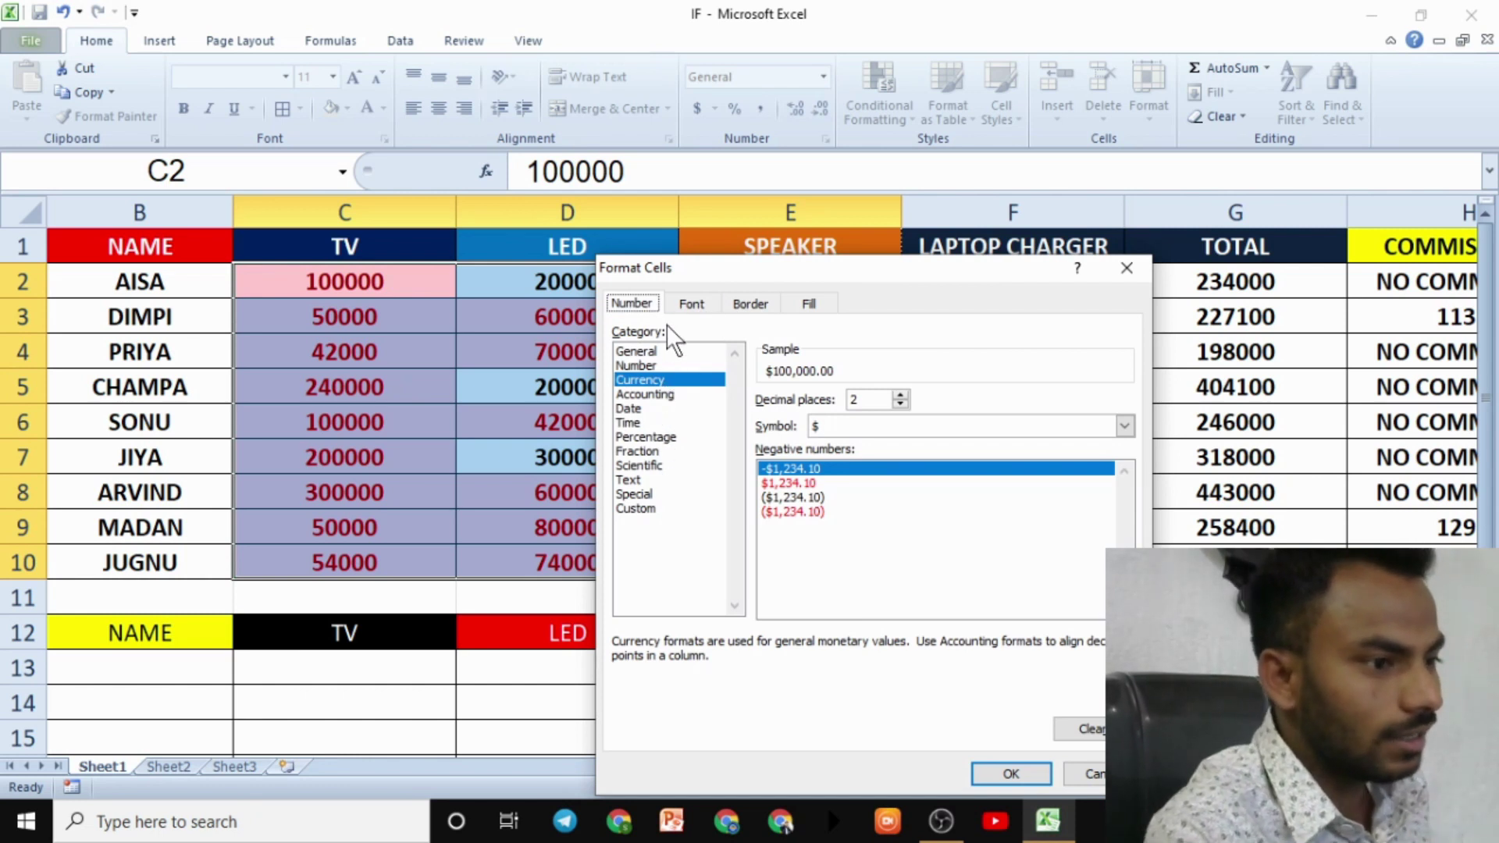
click(705, 309)
click(761, 303)
click(803, 305)
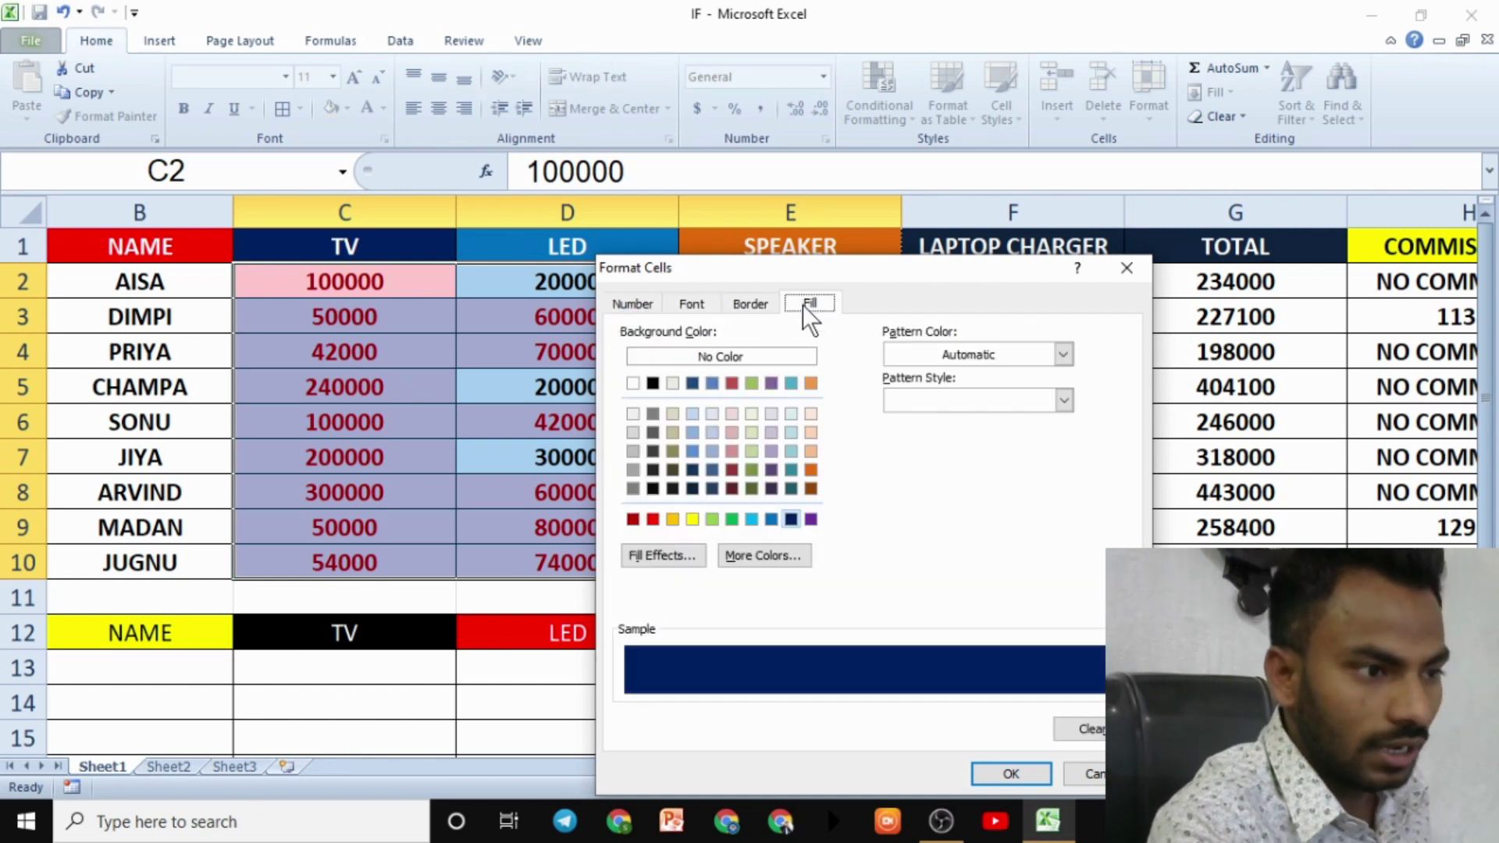
click(1008, 775)
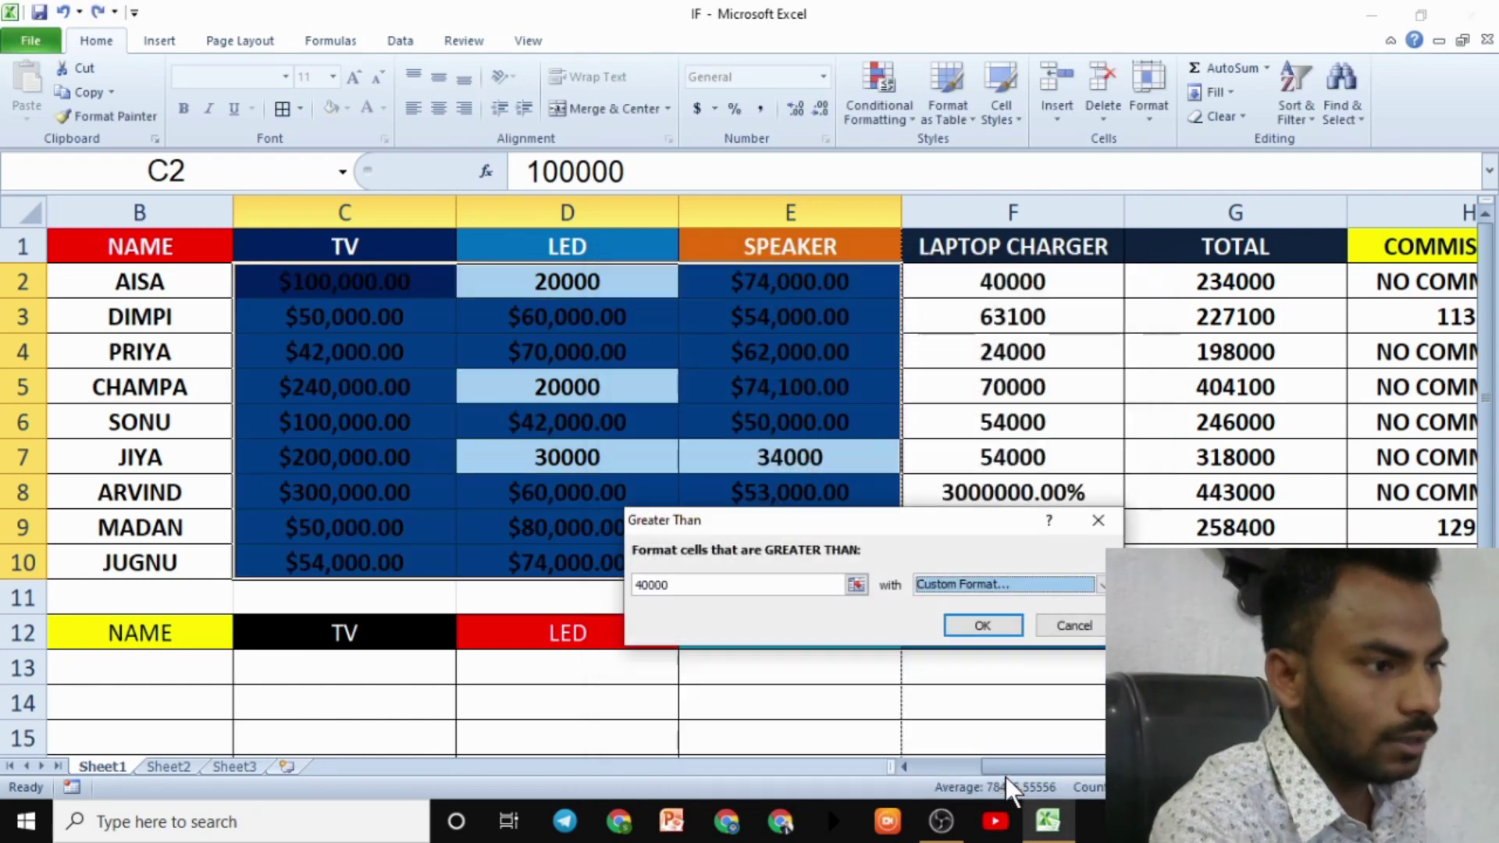
click(982, 625)
Select the TV, LED and SPEAKER values and begin a Greater Than highlight rule
click(795, 490)
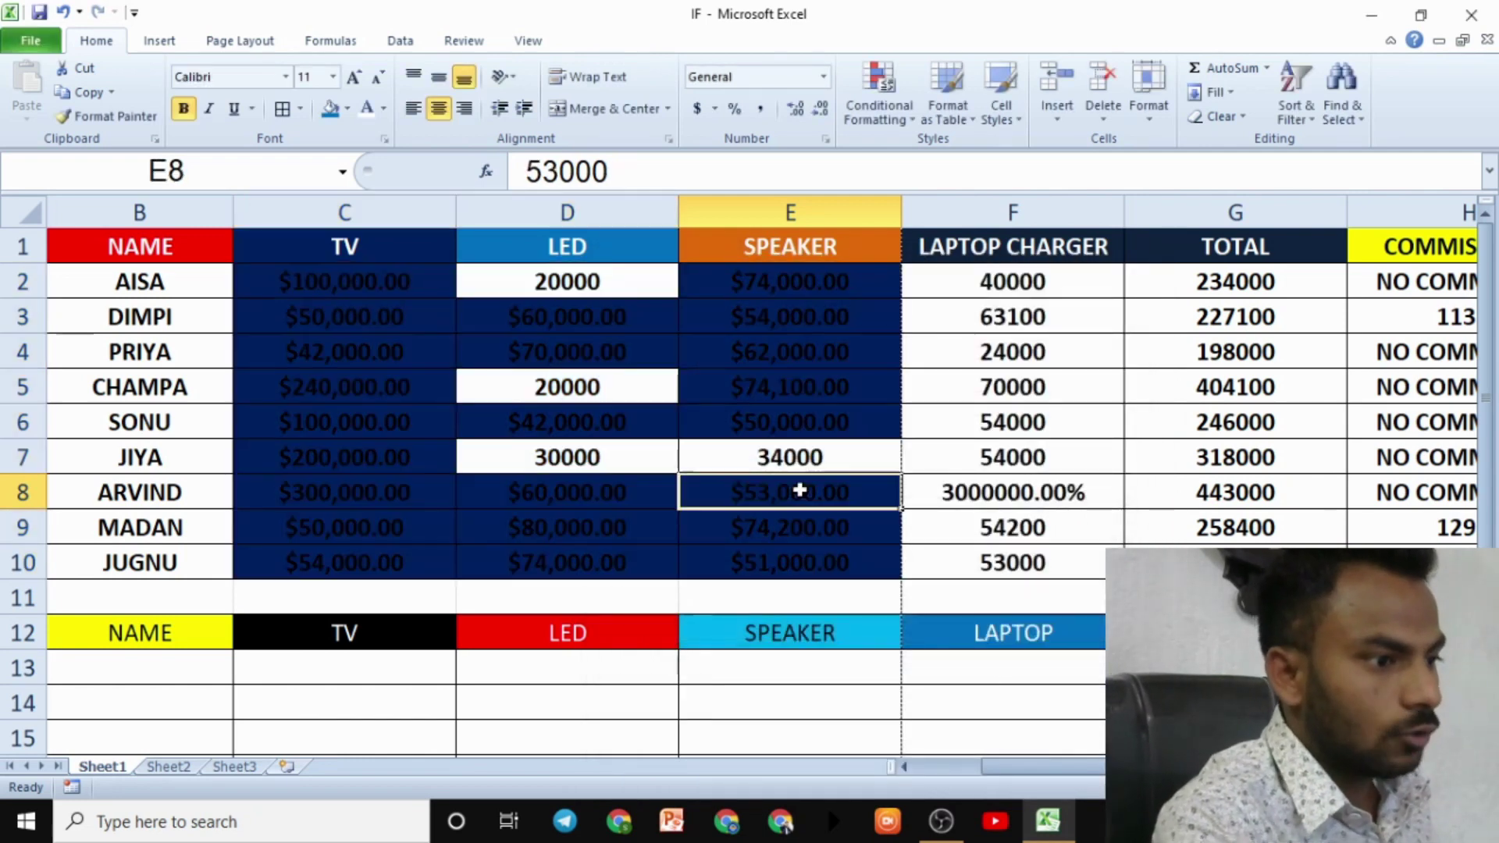
click(568, 485)
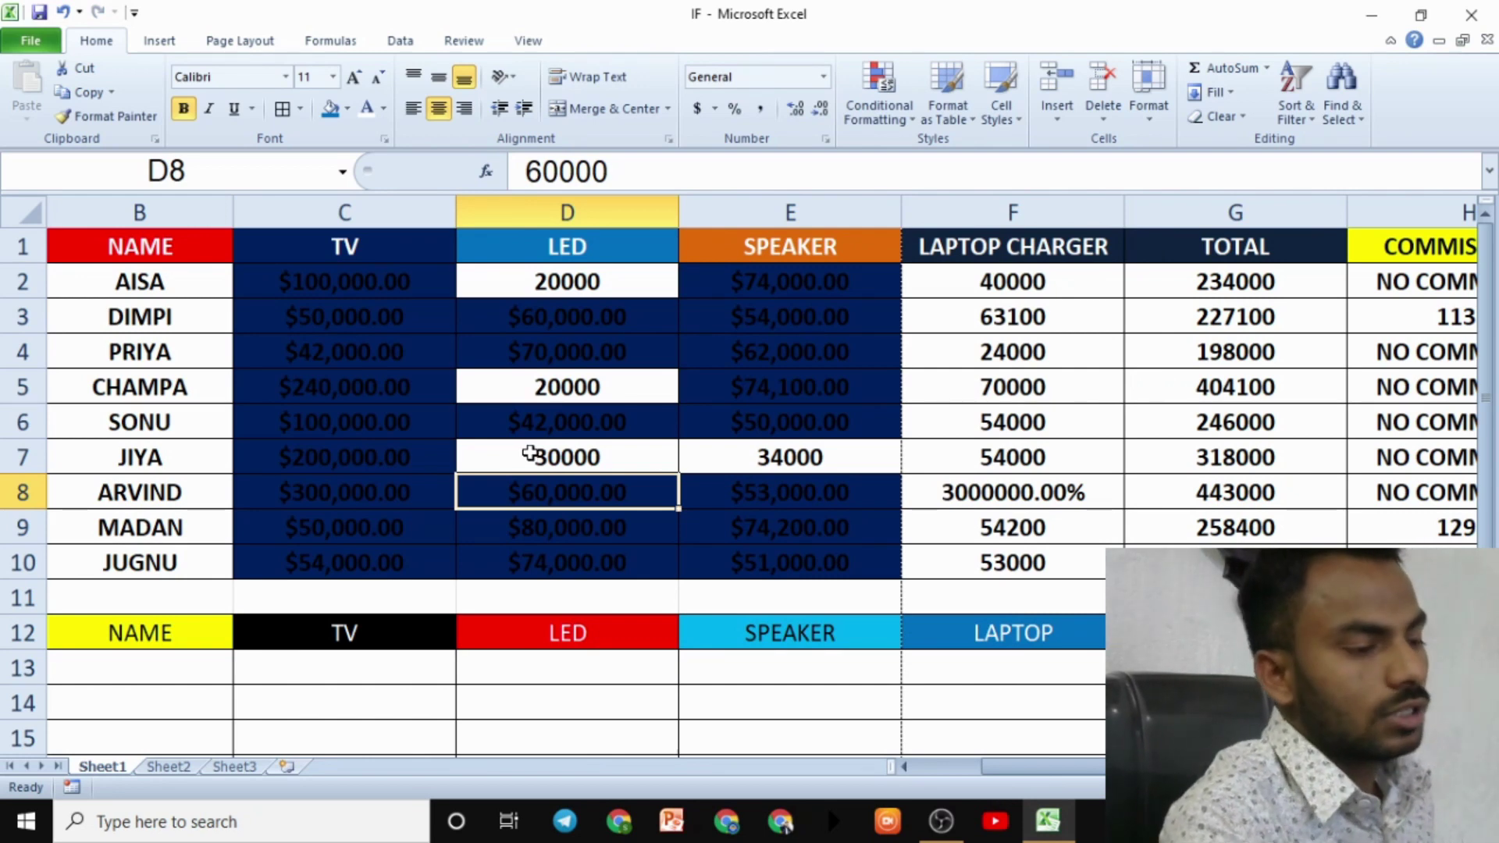
drag(275, 299, 788, 528)
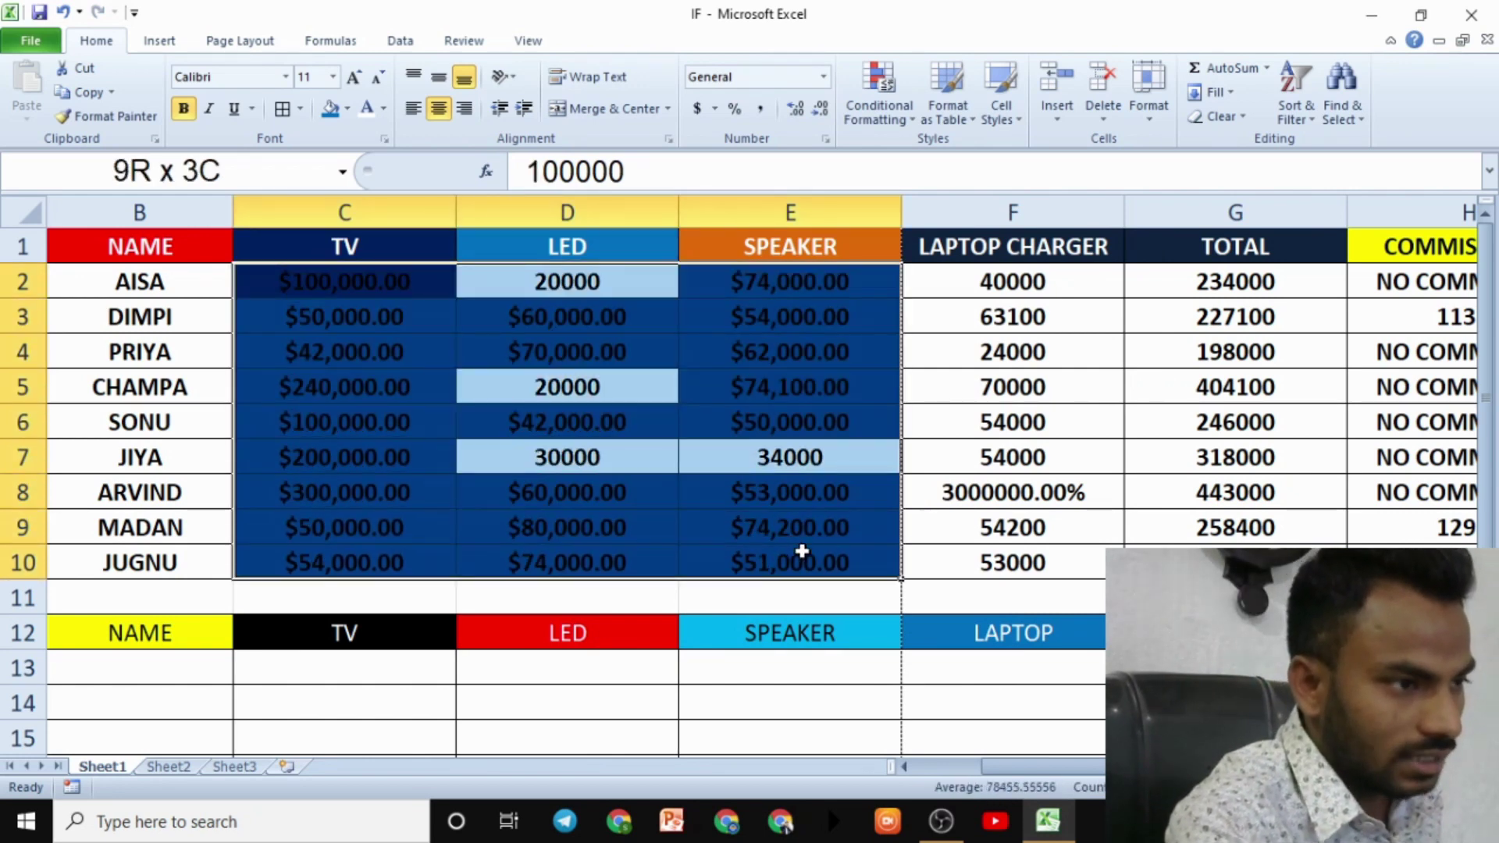
click(875, 118)
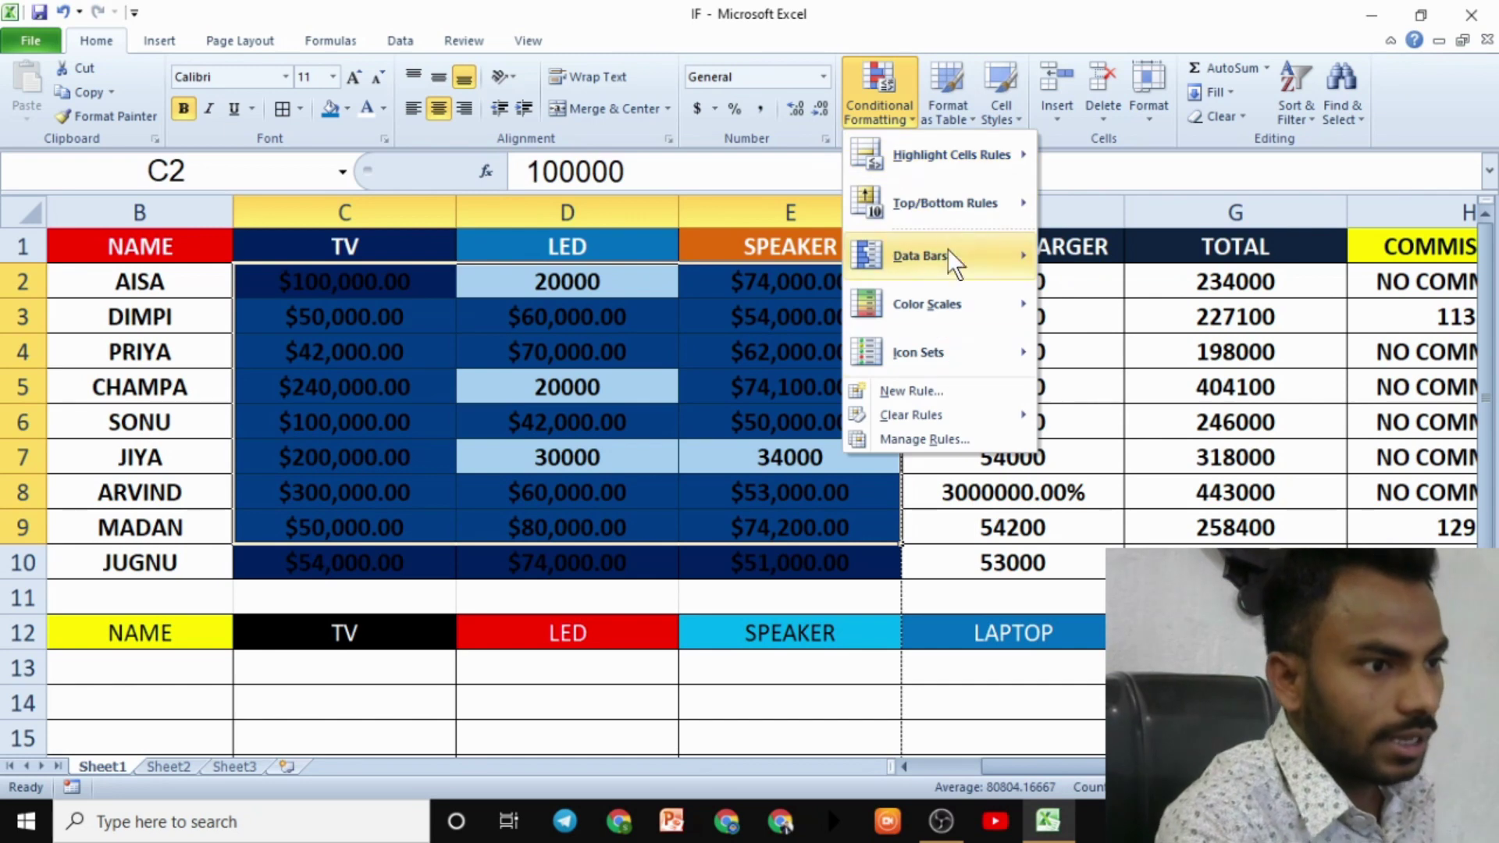
mouse_move(949, 155)
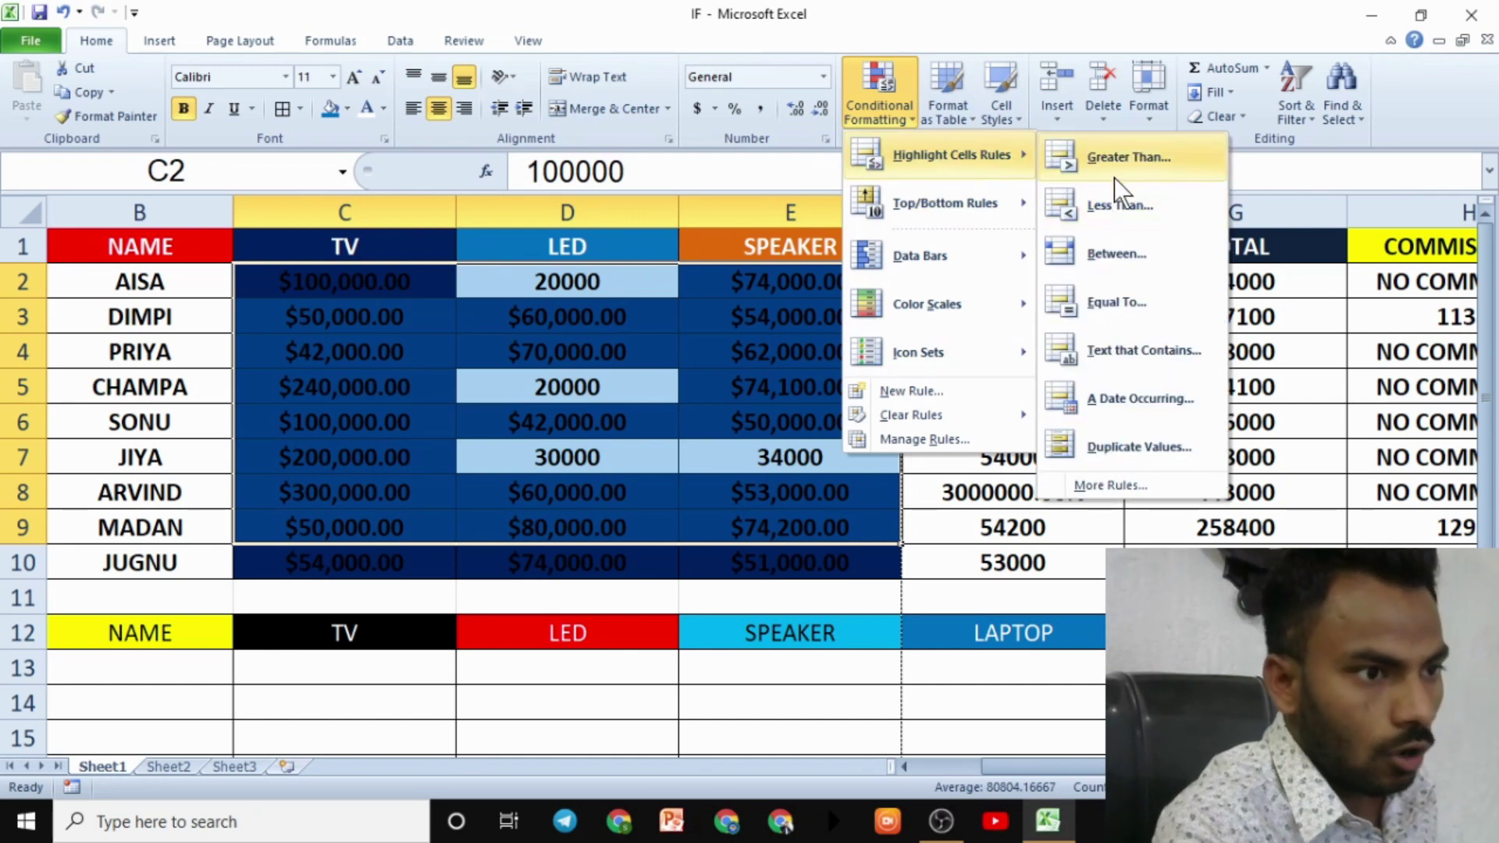
click(1112, 162)
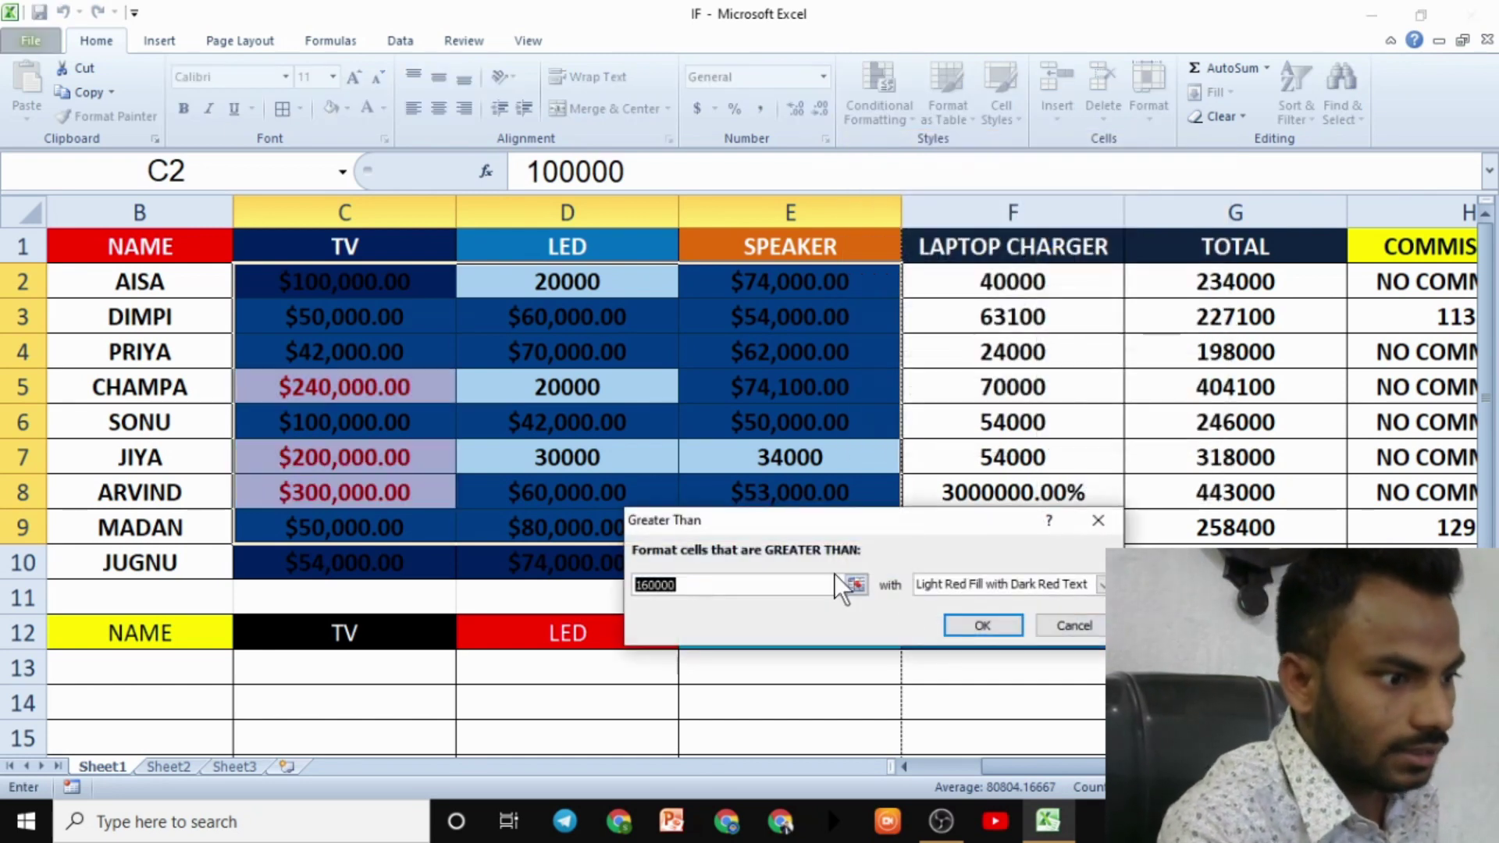
Give the rule a custom format using General numbers instead of currency
click(1094, 586)
click(953, 685)
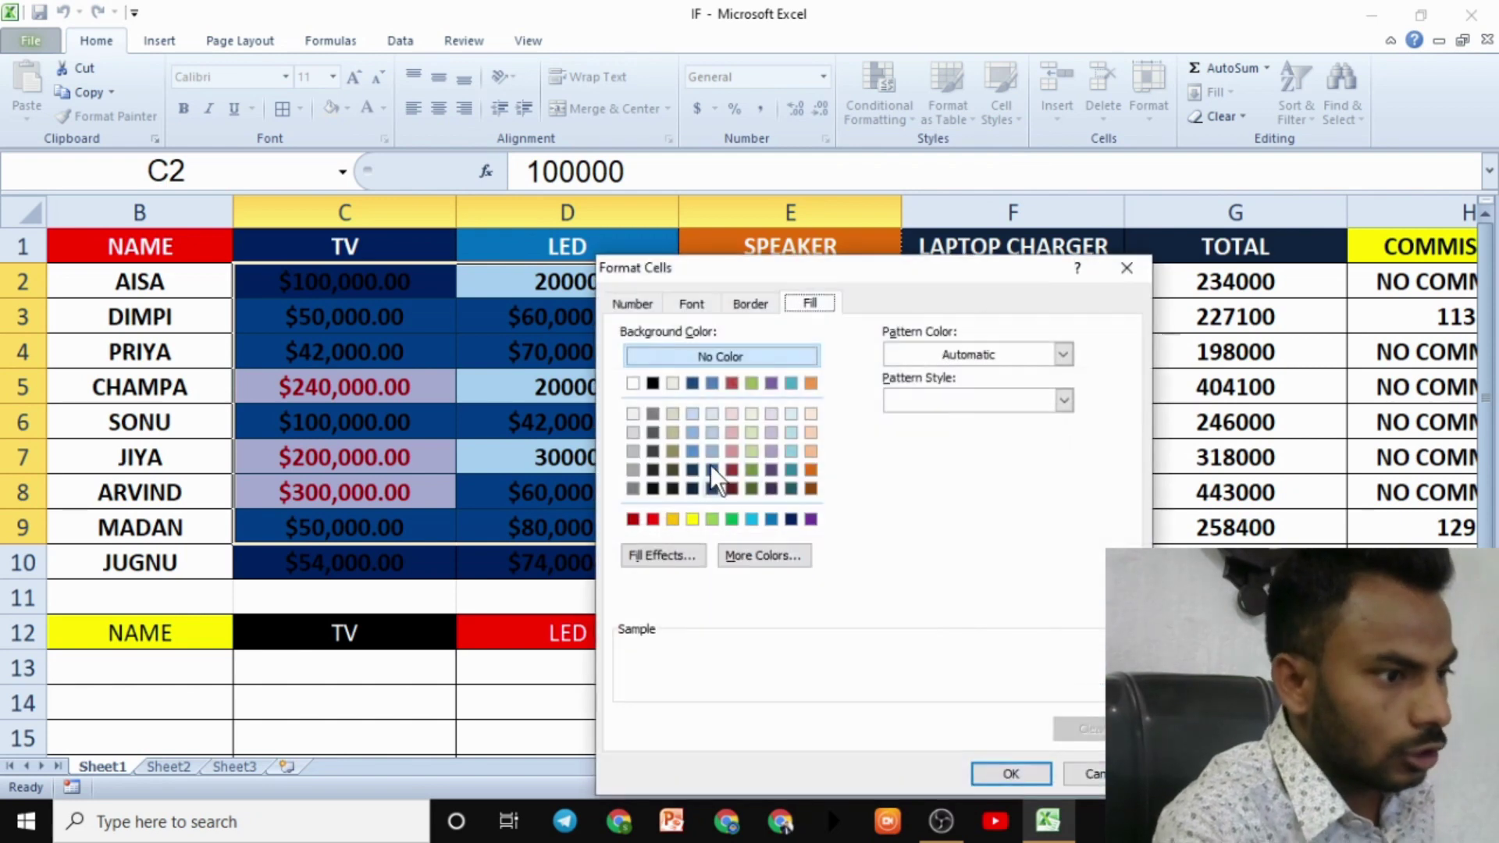
click(633, 303)
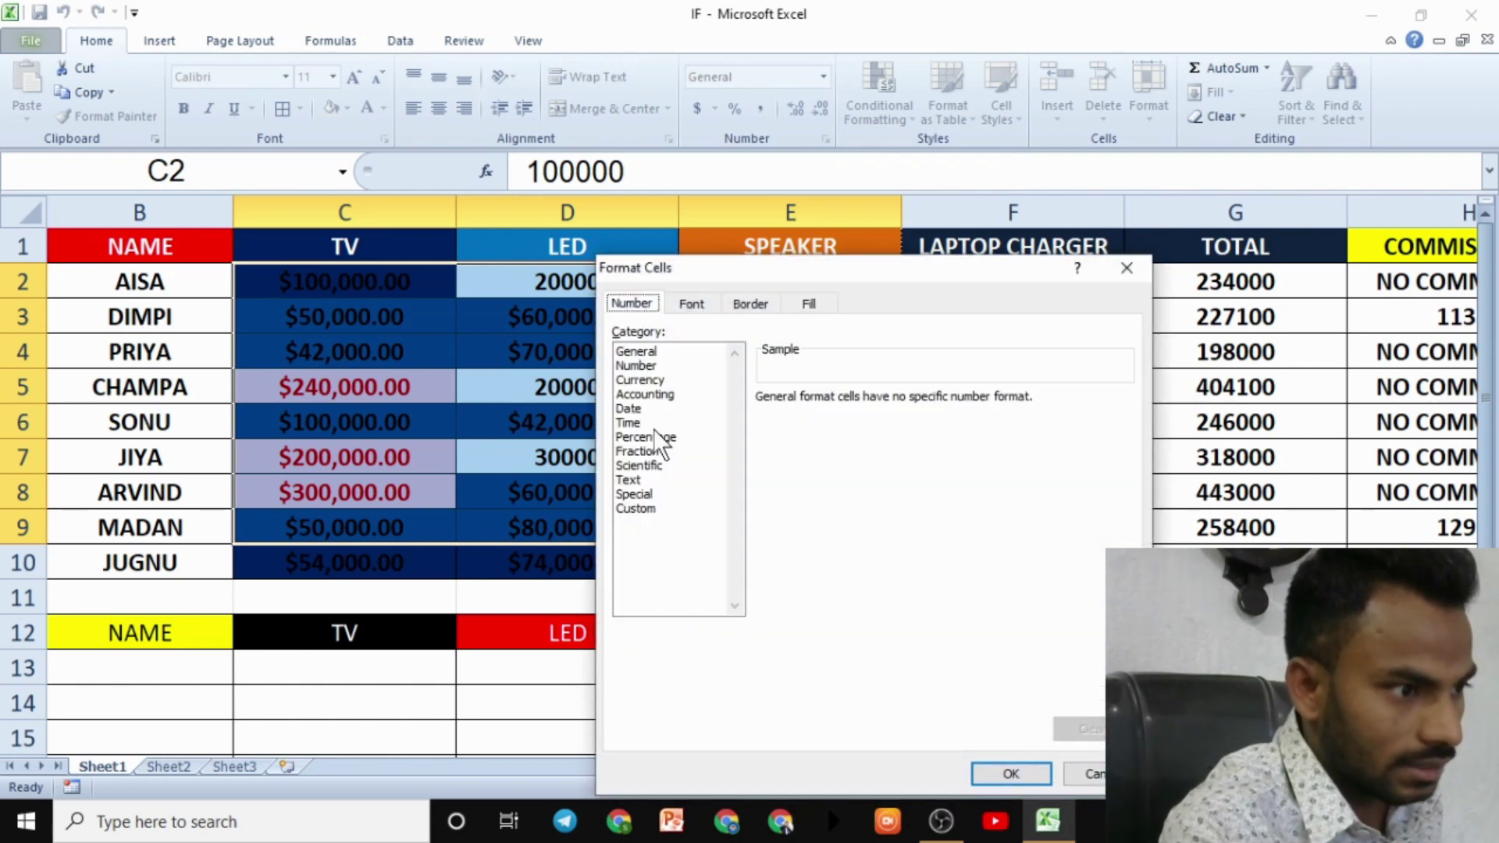
click(649, 381)
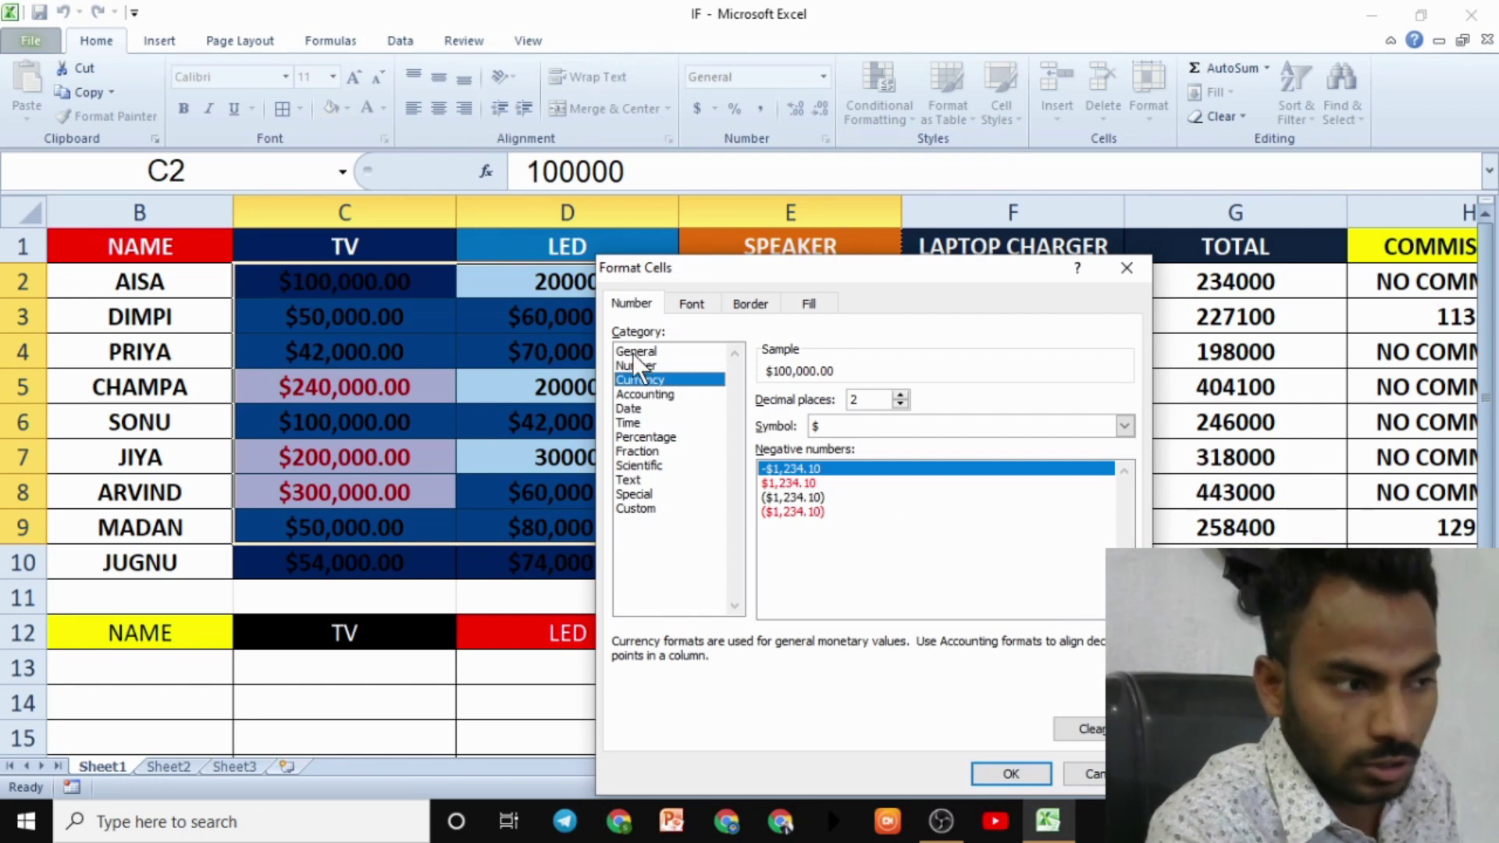
click(634, 353)
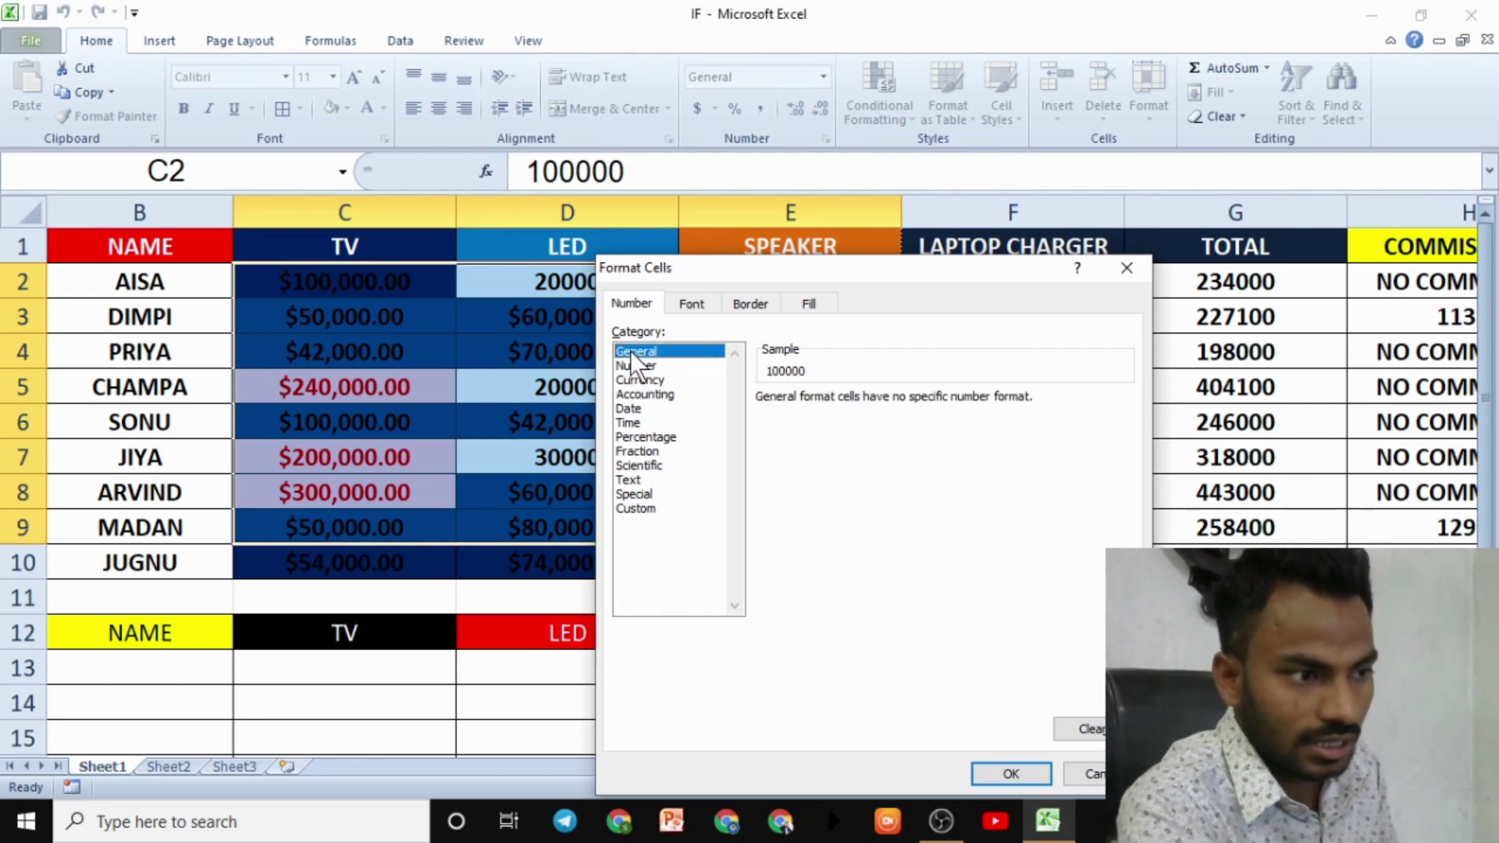
Add an orange diagonal-stripe fill and apply the rule for values above 160000
click(744, 304)
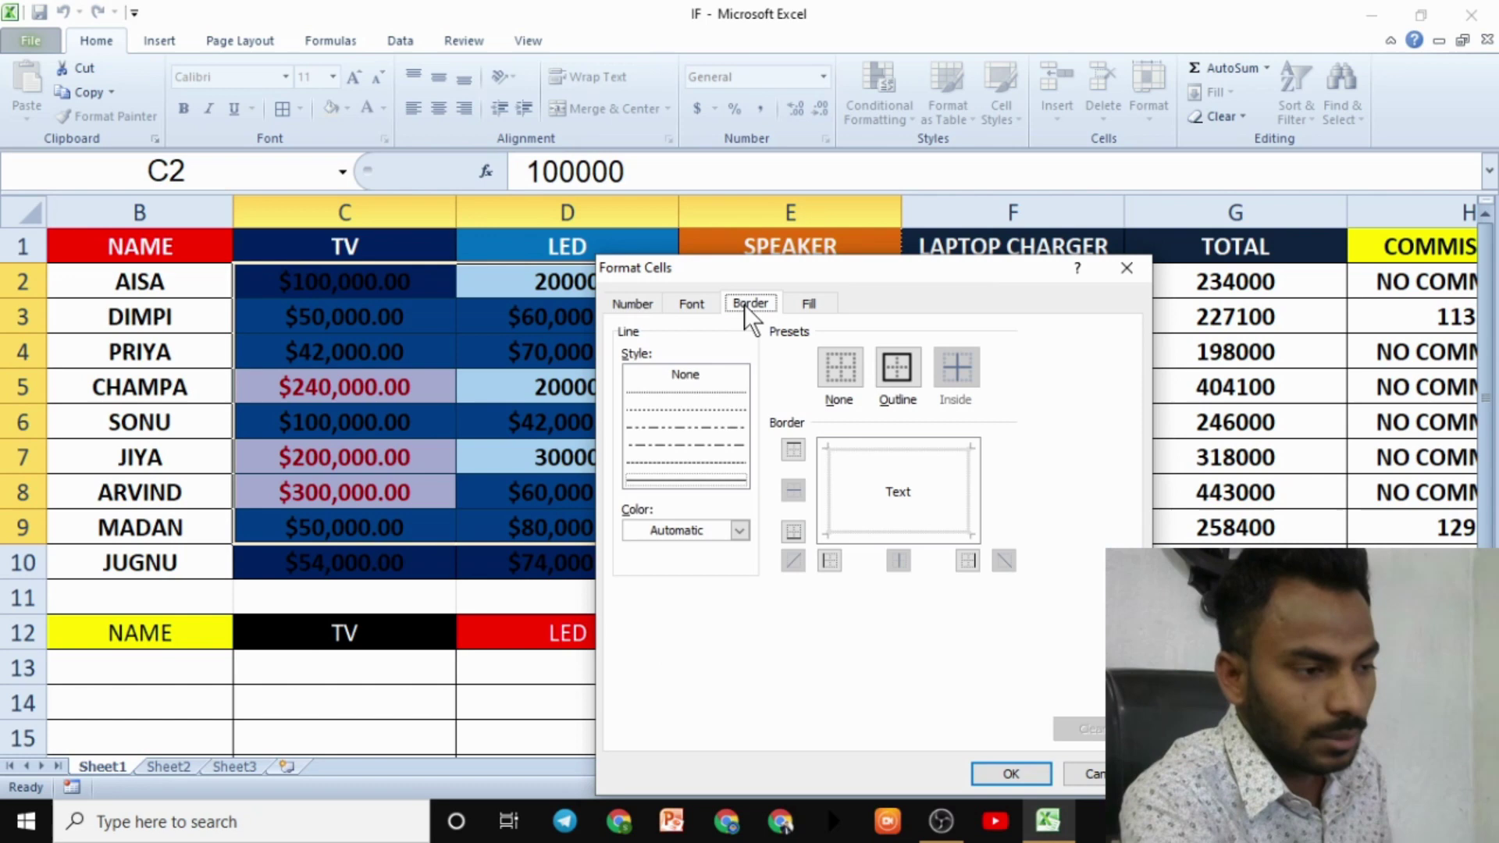
click(809, 303)
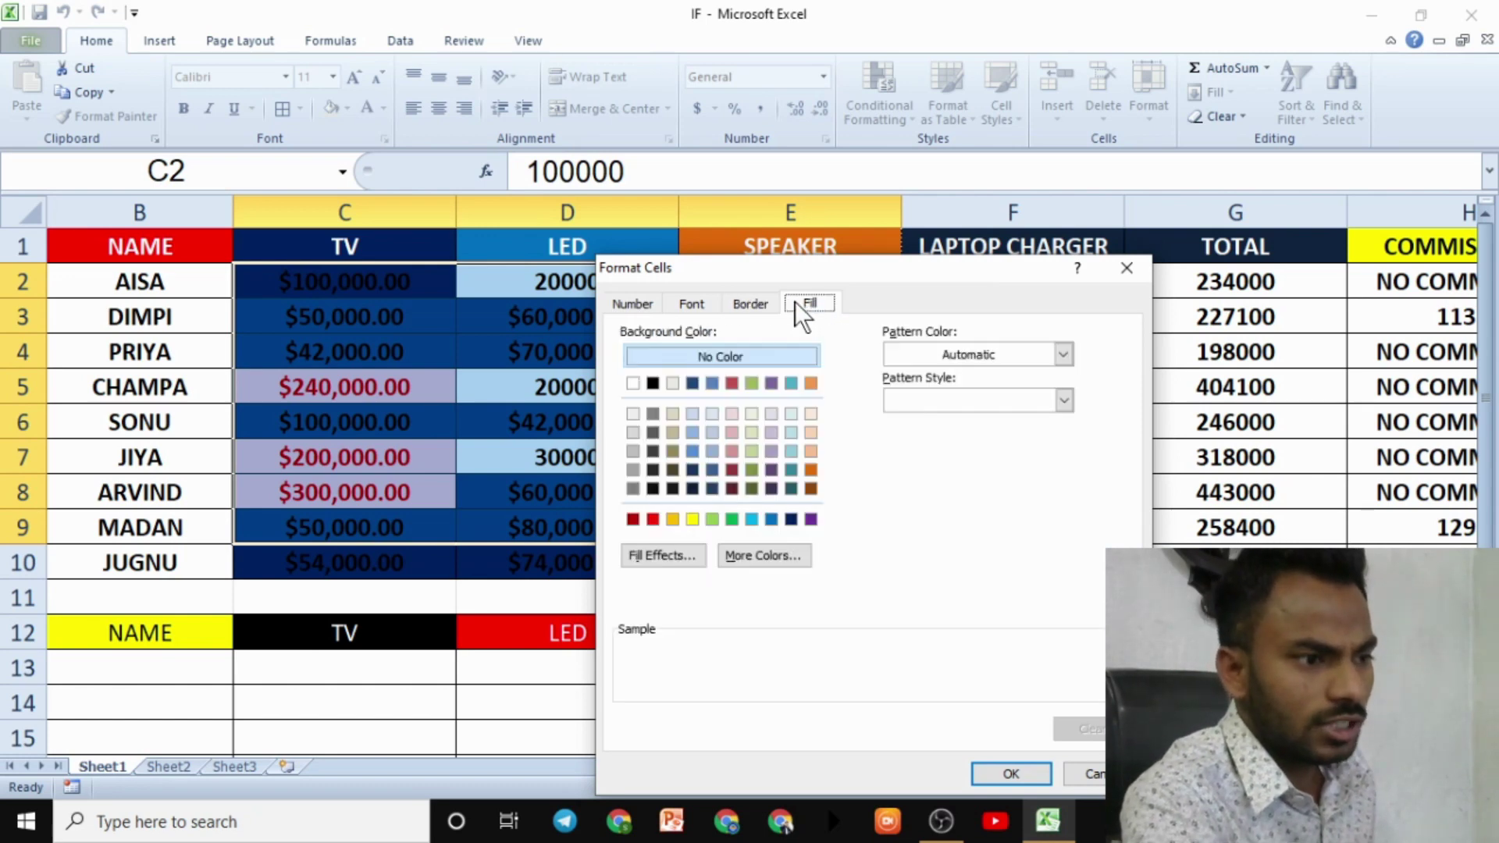
click(731, 488)
click(810, 470)
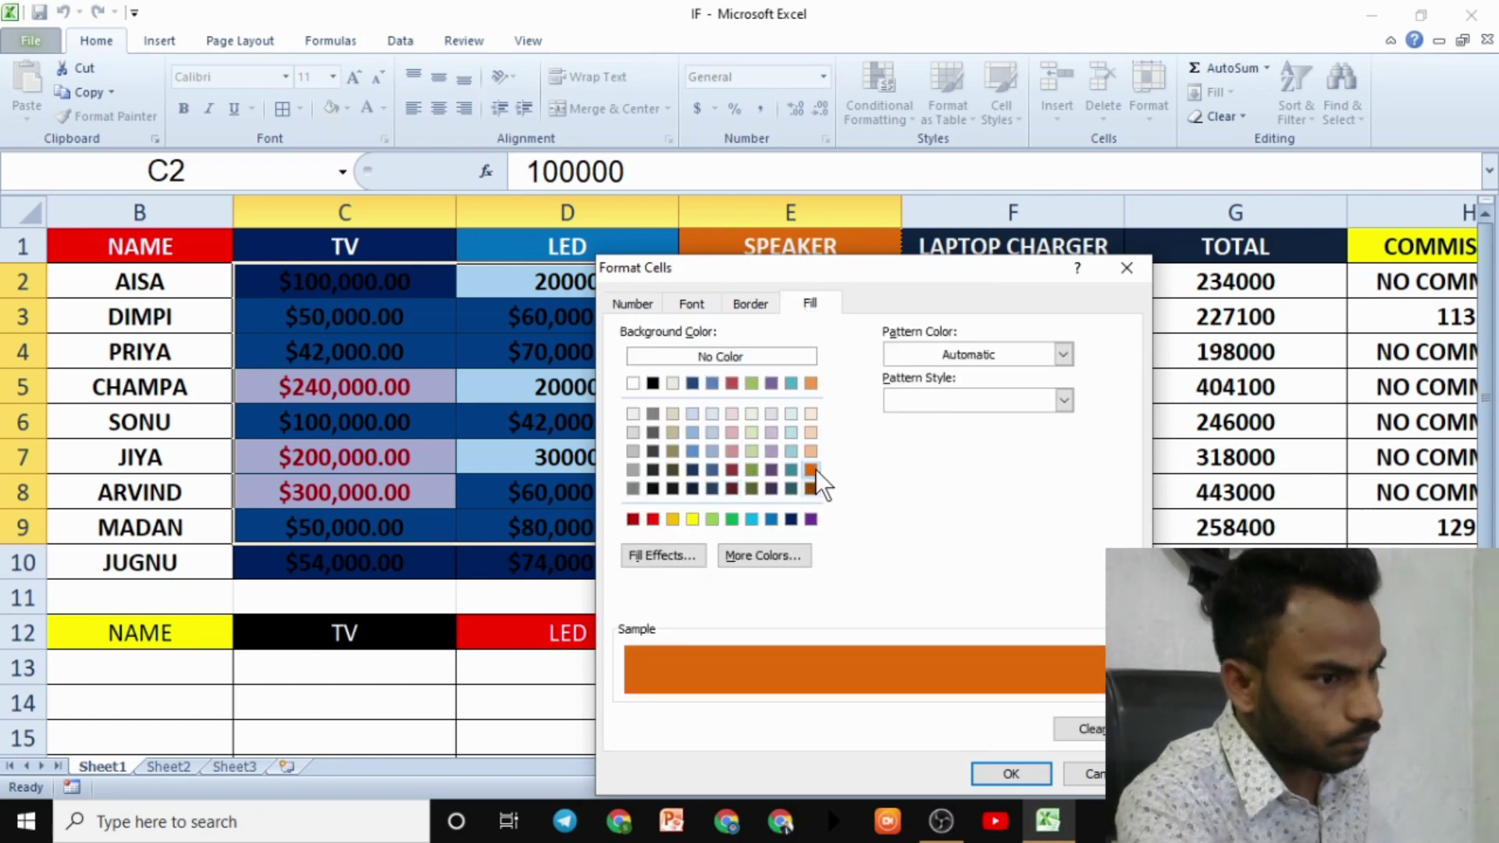
click(1014, 403)
click(946, 466)
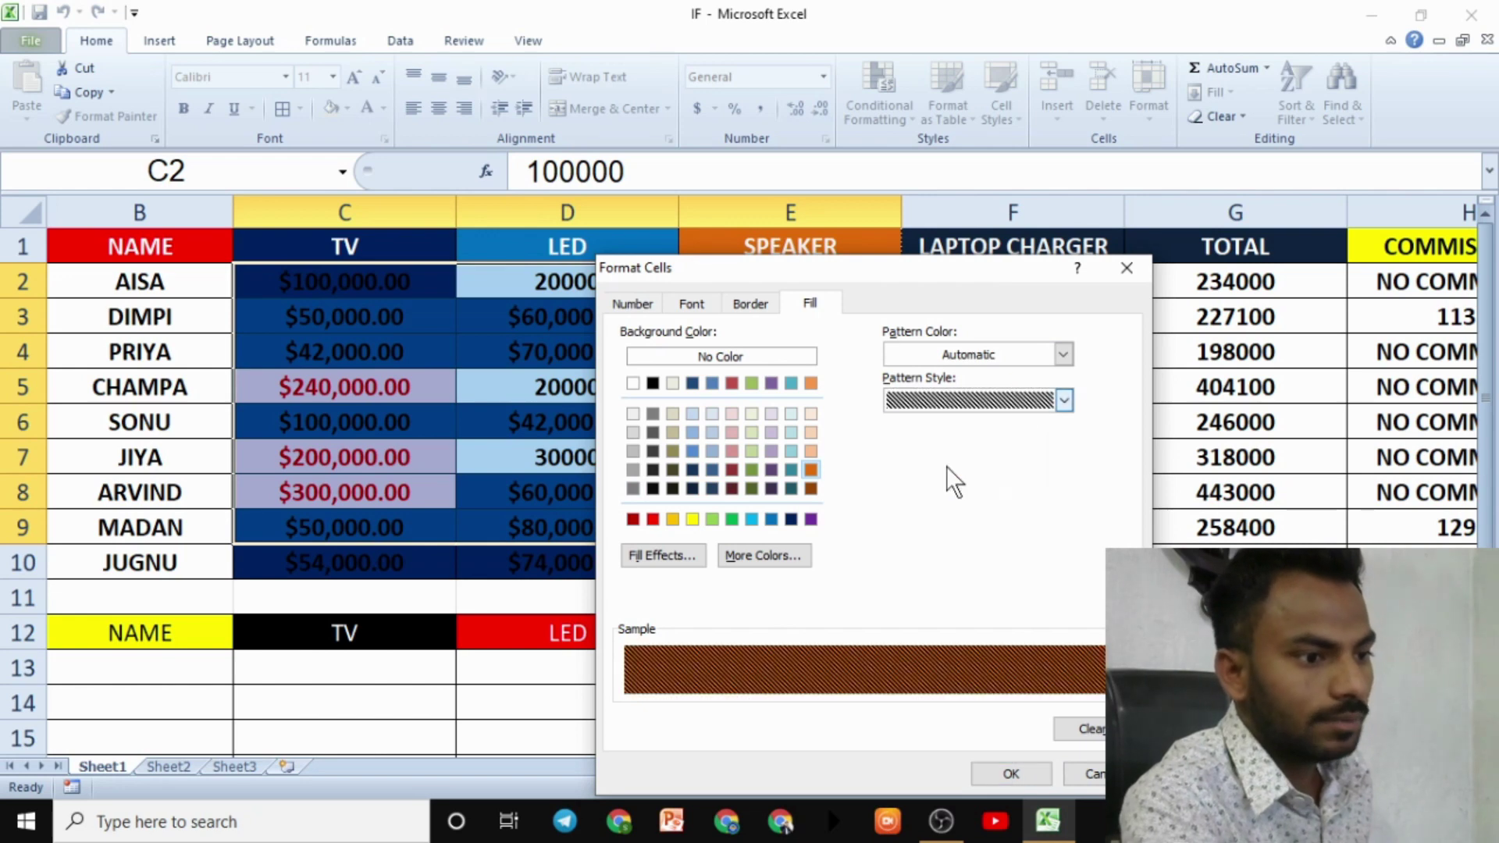
click(1003, 777)
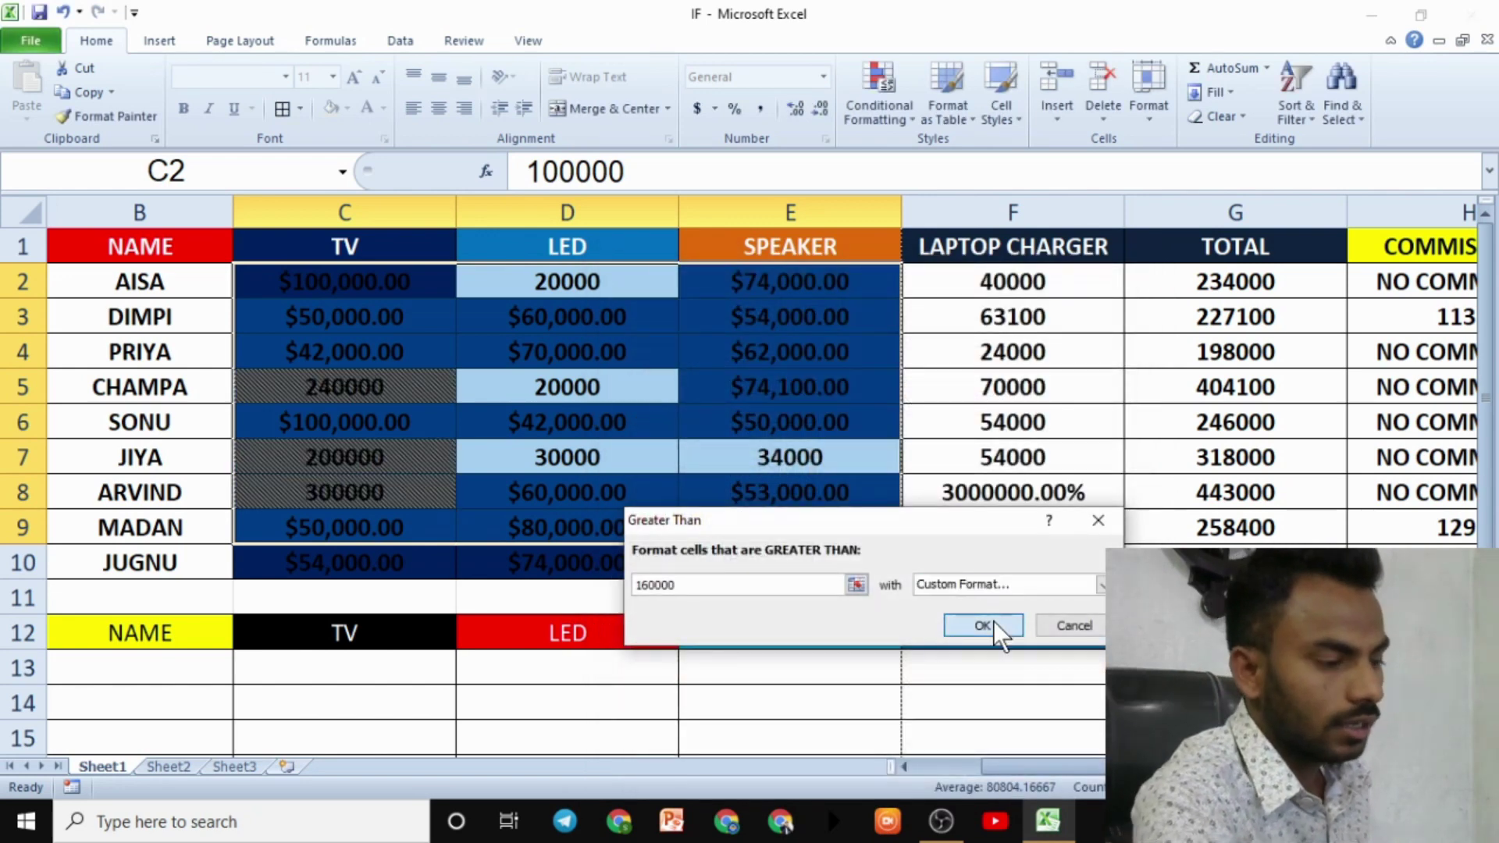
click(994, 622)
click(735, 453)
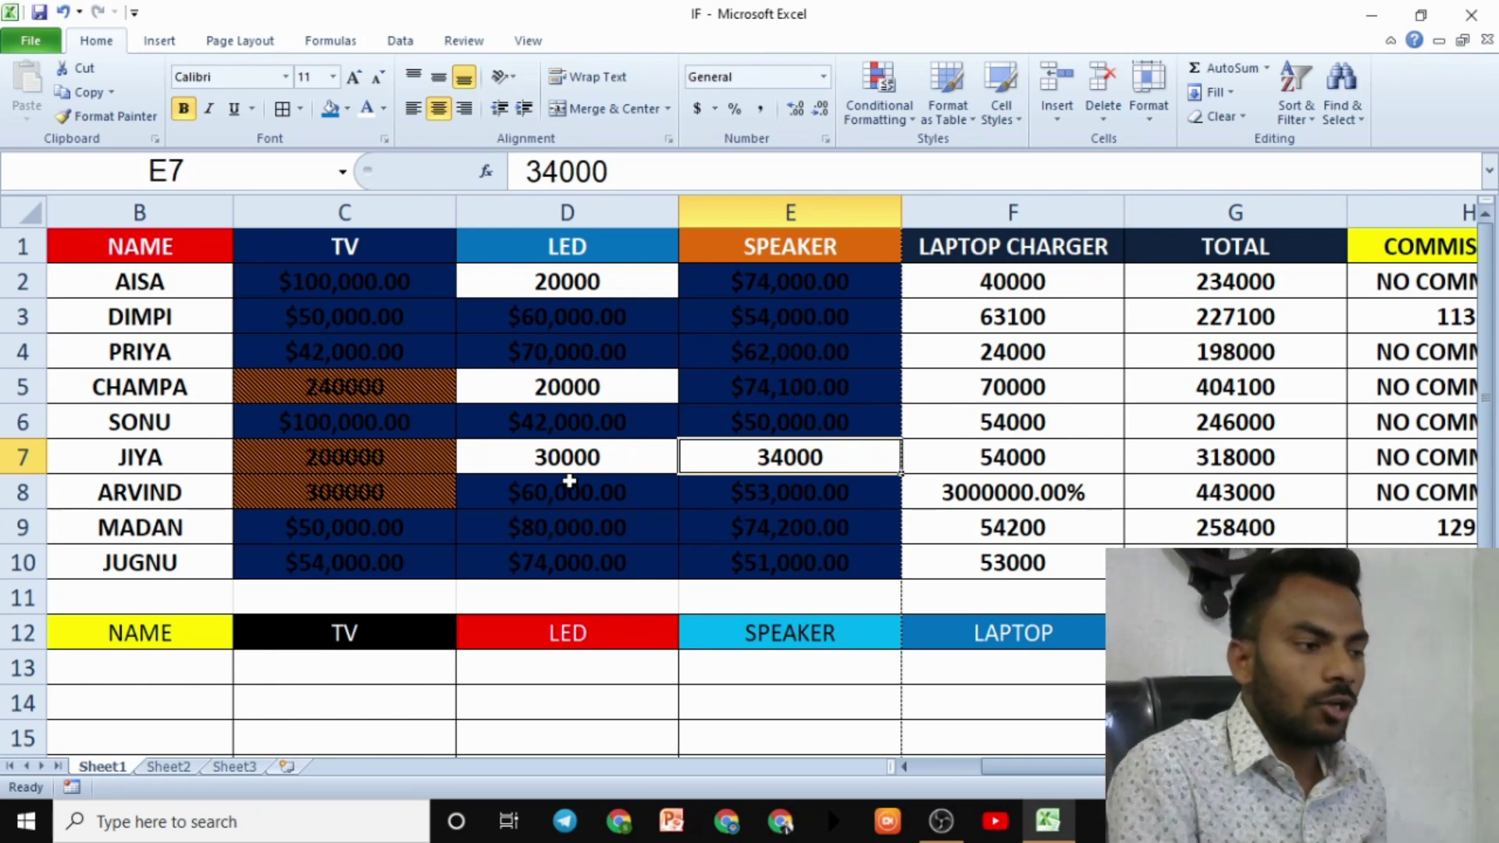
Undo the recent conditional formatting on the sales values
key(ctrl+z)
key(ctrl+z)
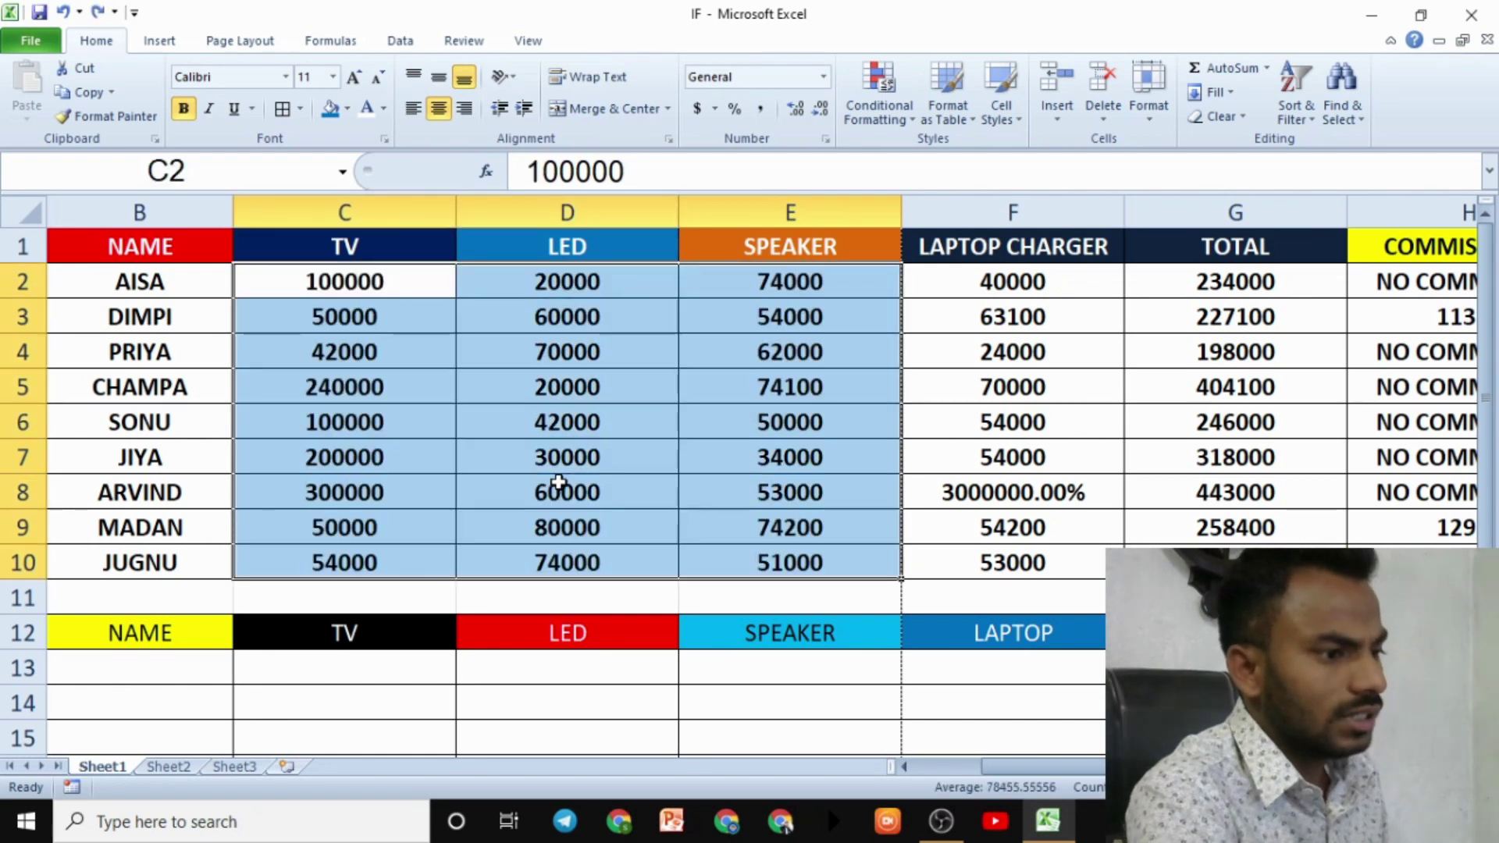
click(557, 487)
click(683, 610)
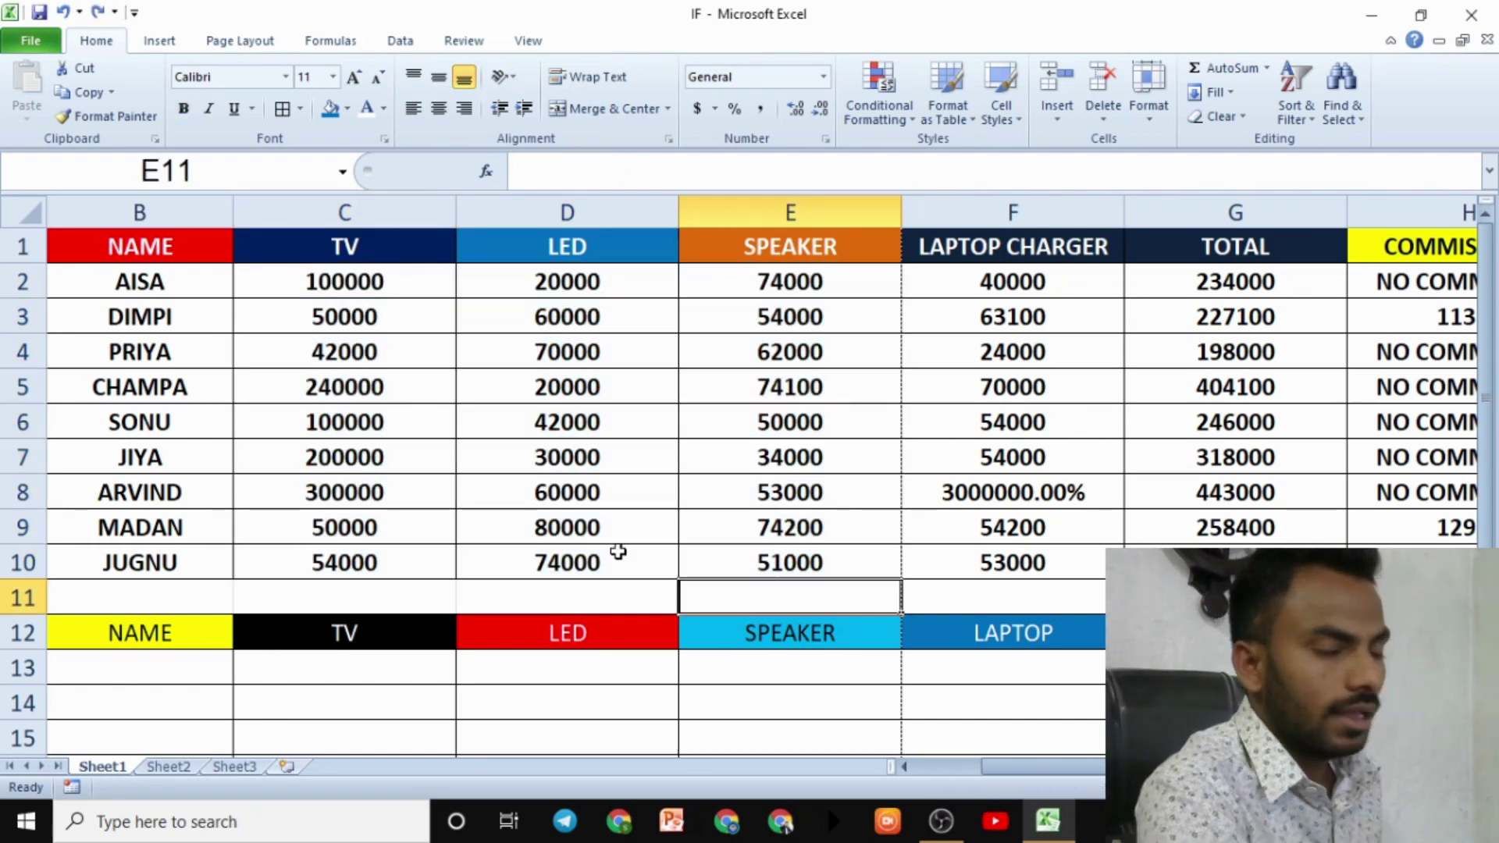
Try a Less Than 50000 rule on C2:F10, then cancel it unapplied
drag(407, 294, 992, 560)
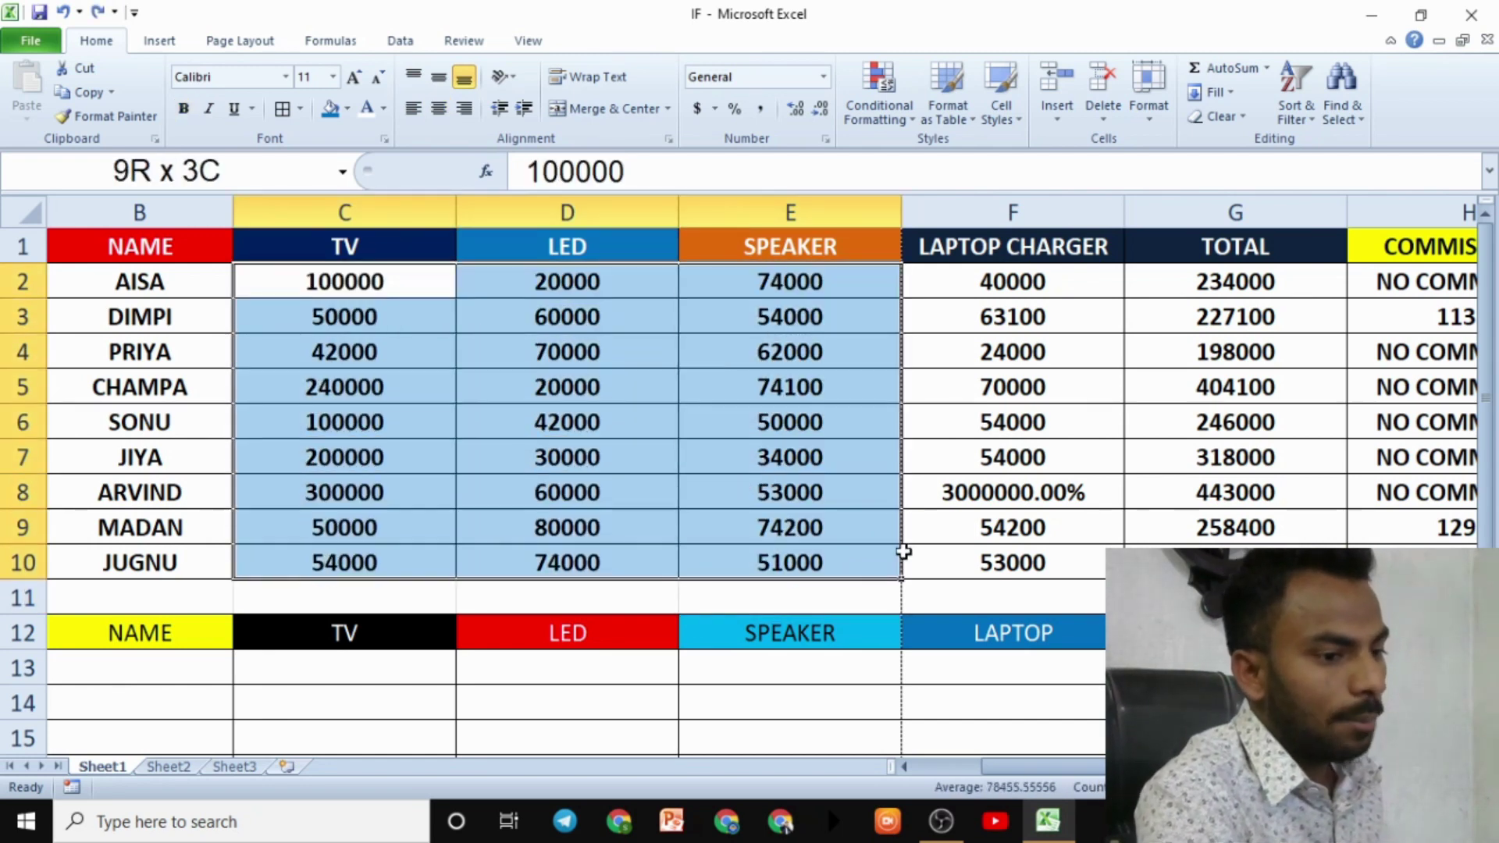
click(898, 109)
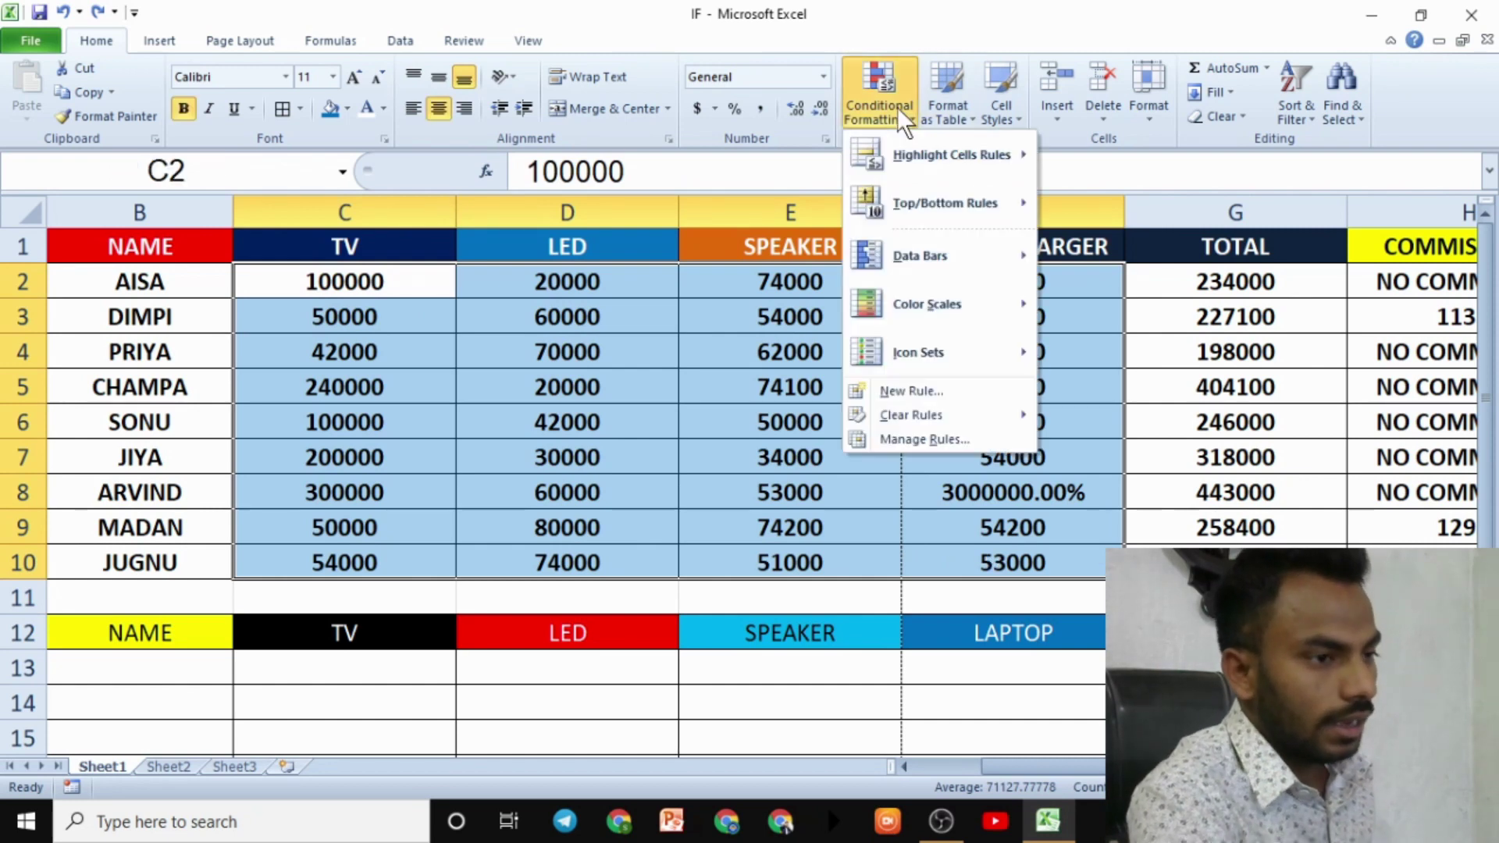
mouse_move(951, 155)
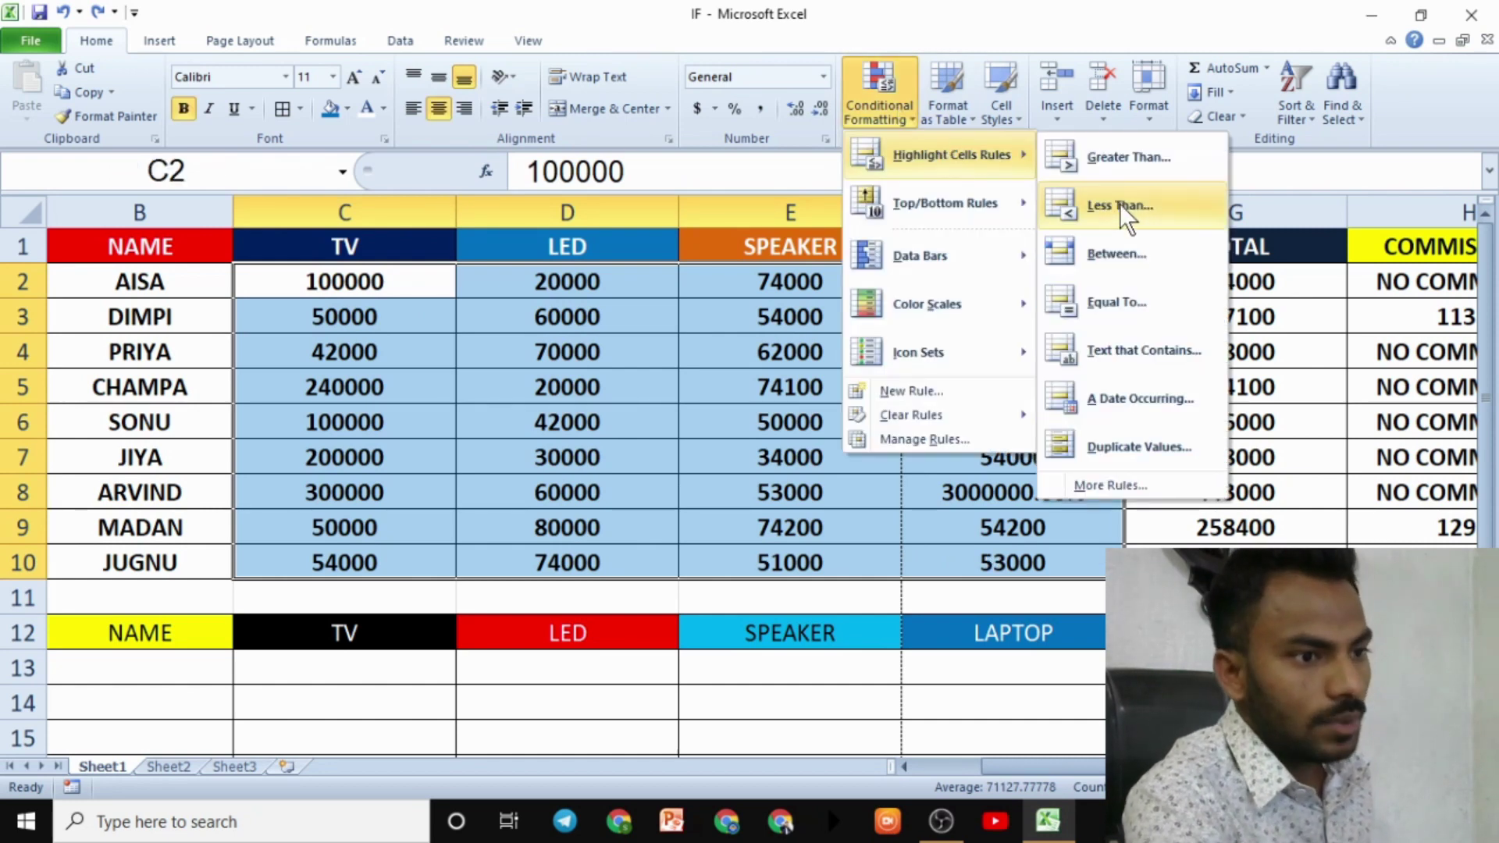
click(1129, 206)
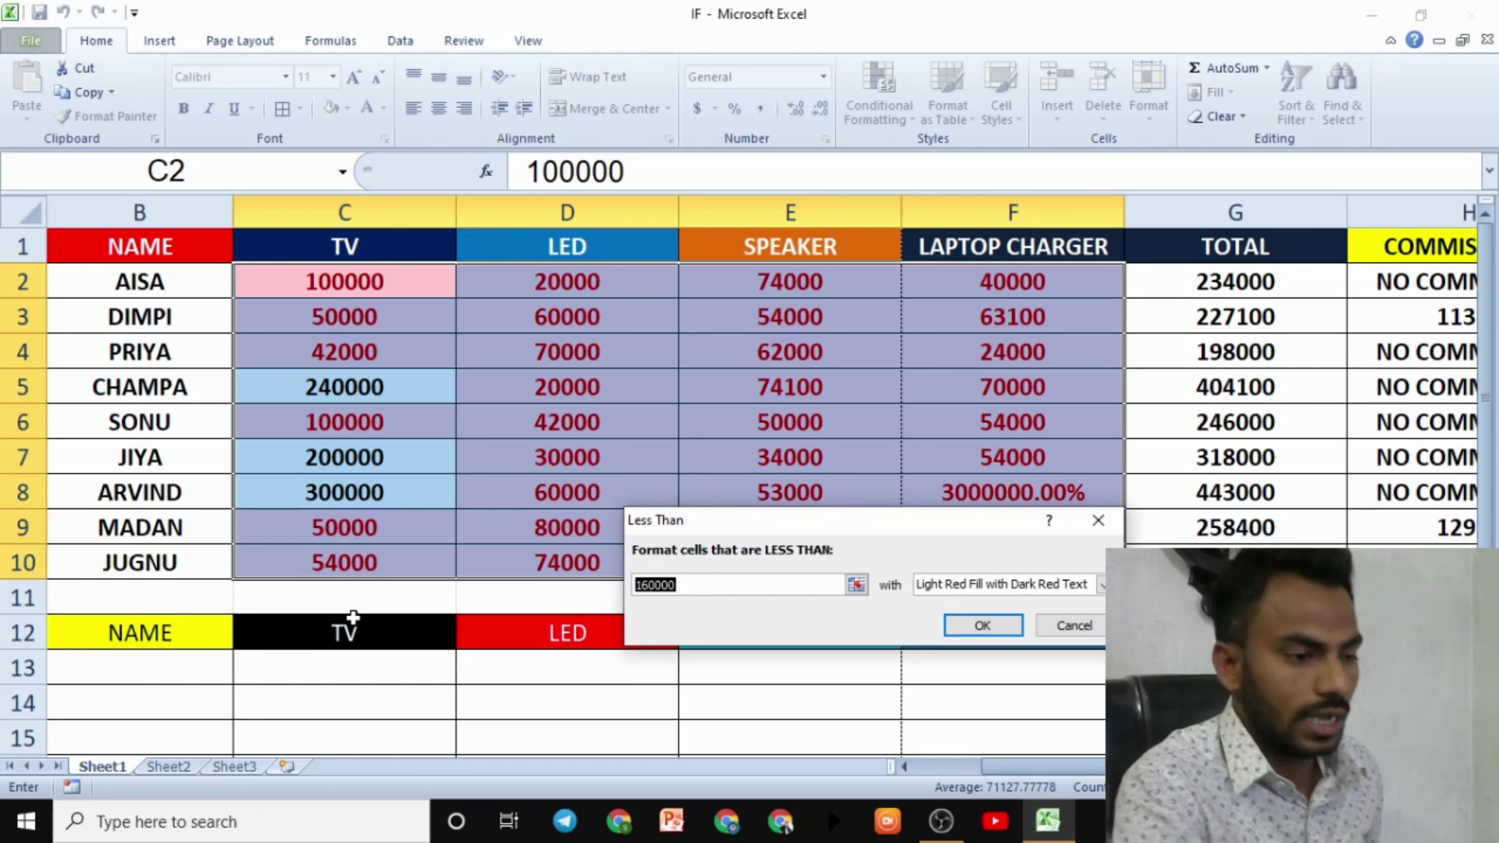
text(50000)
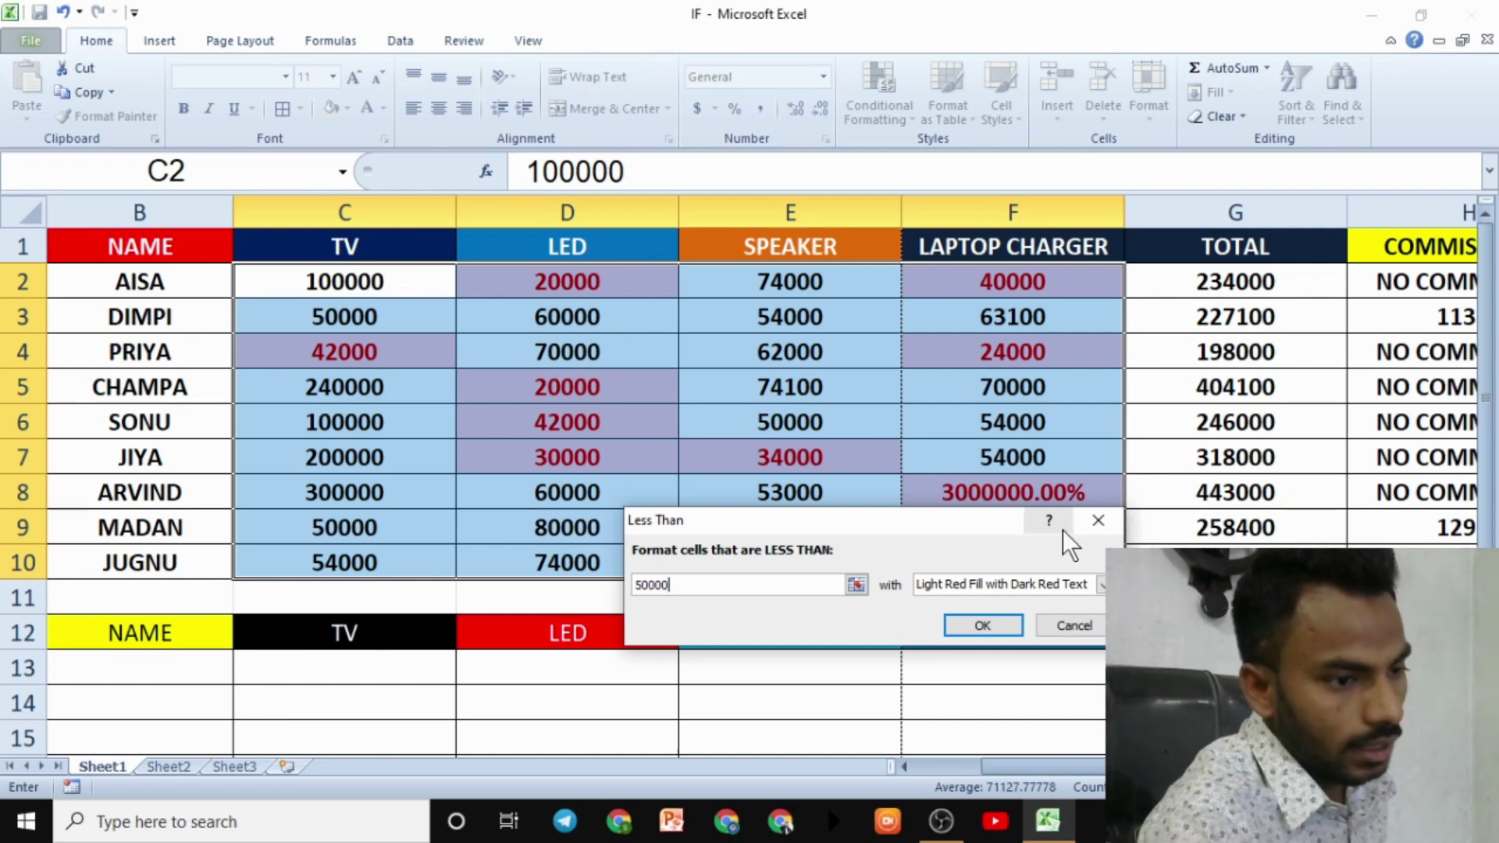
click(1099, 520)
click(917, 463)
Set up a Between 2000 and 50000 rule on C2:E10, then cancel it
drag(391, 281, 814, 553)
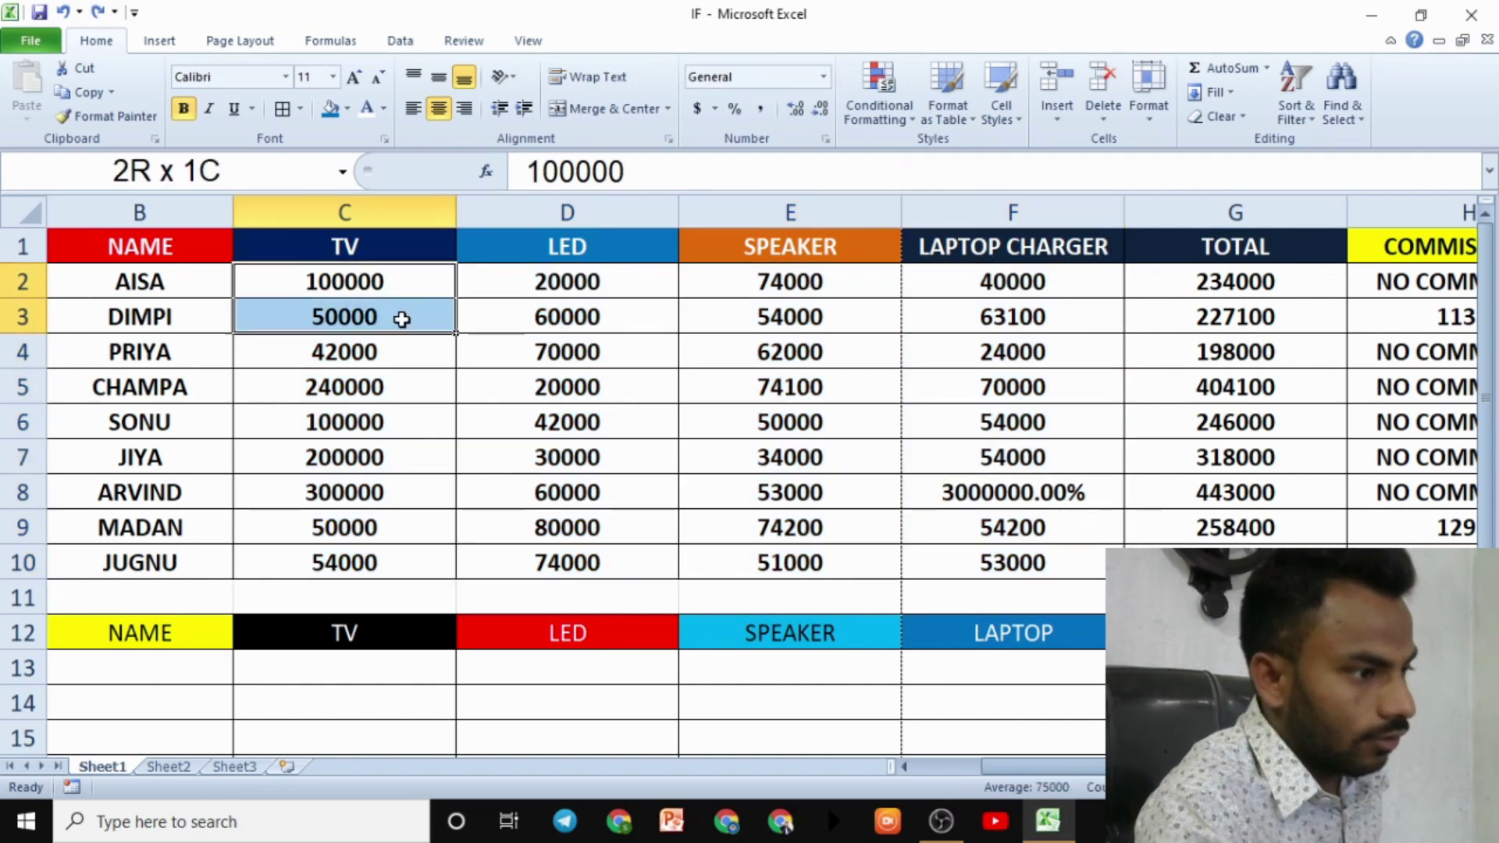
click(880, 94)
mouse_move(951, 155)
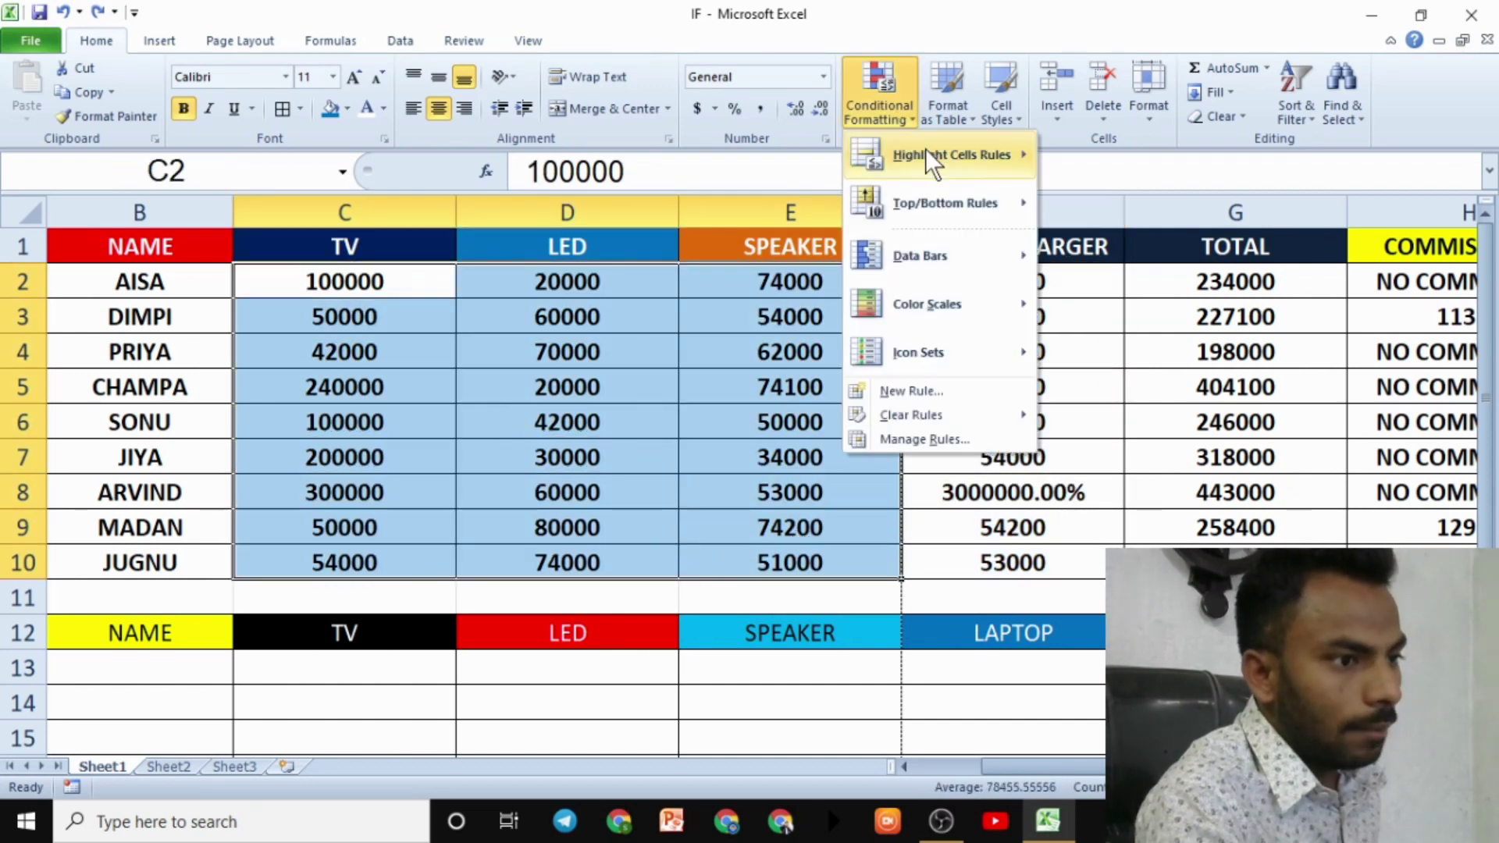
click(1101, 246)
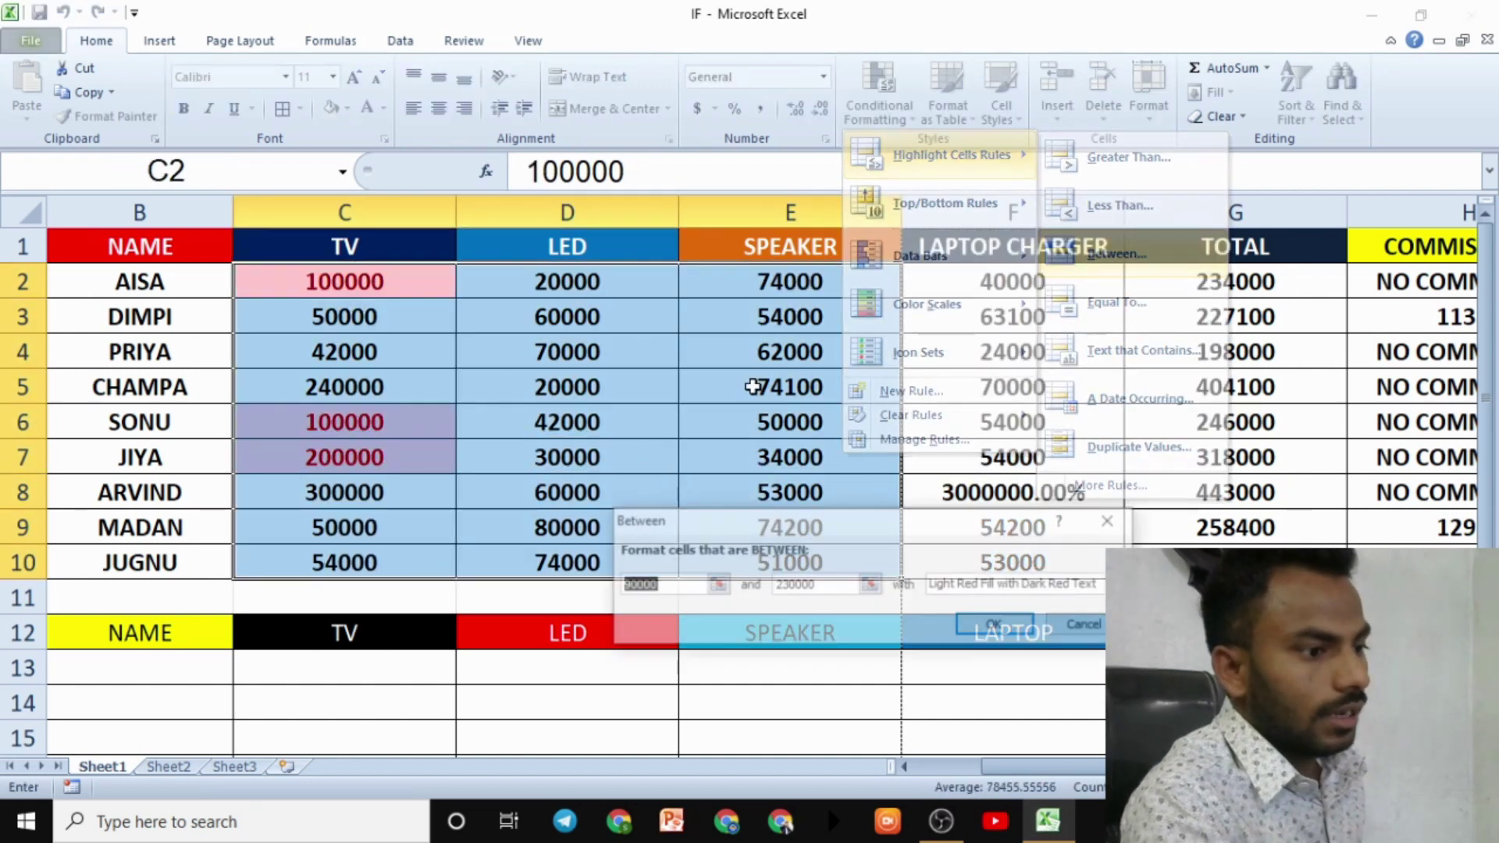
drag(765, 519, 599, 467)
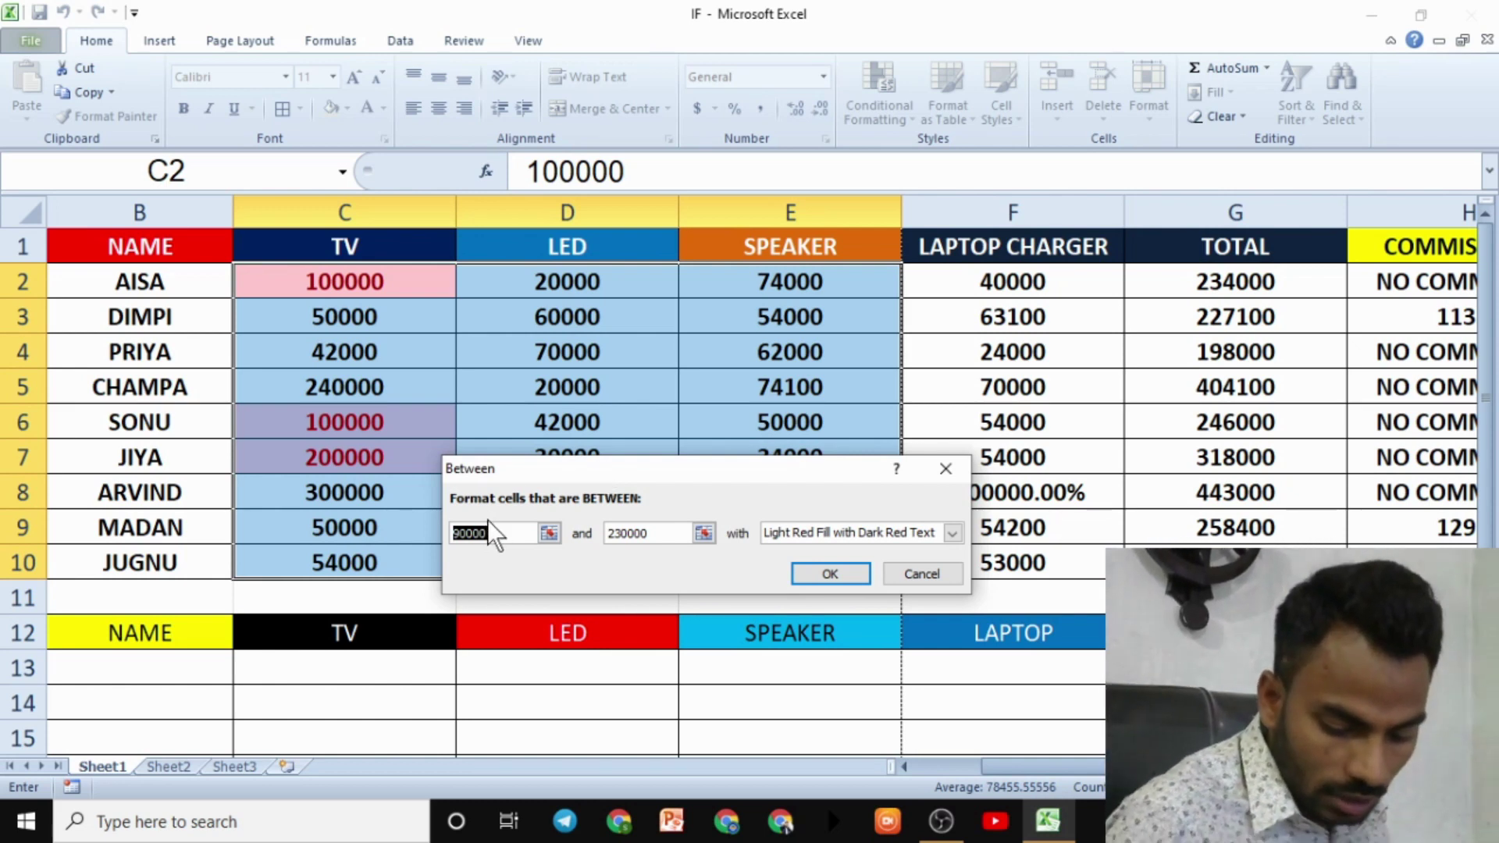
text(2000)
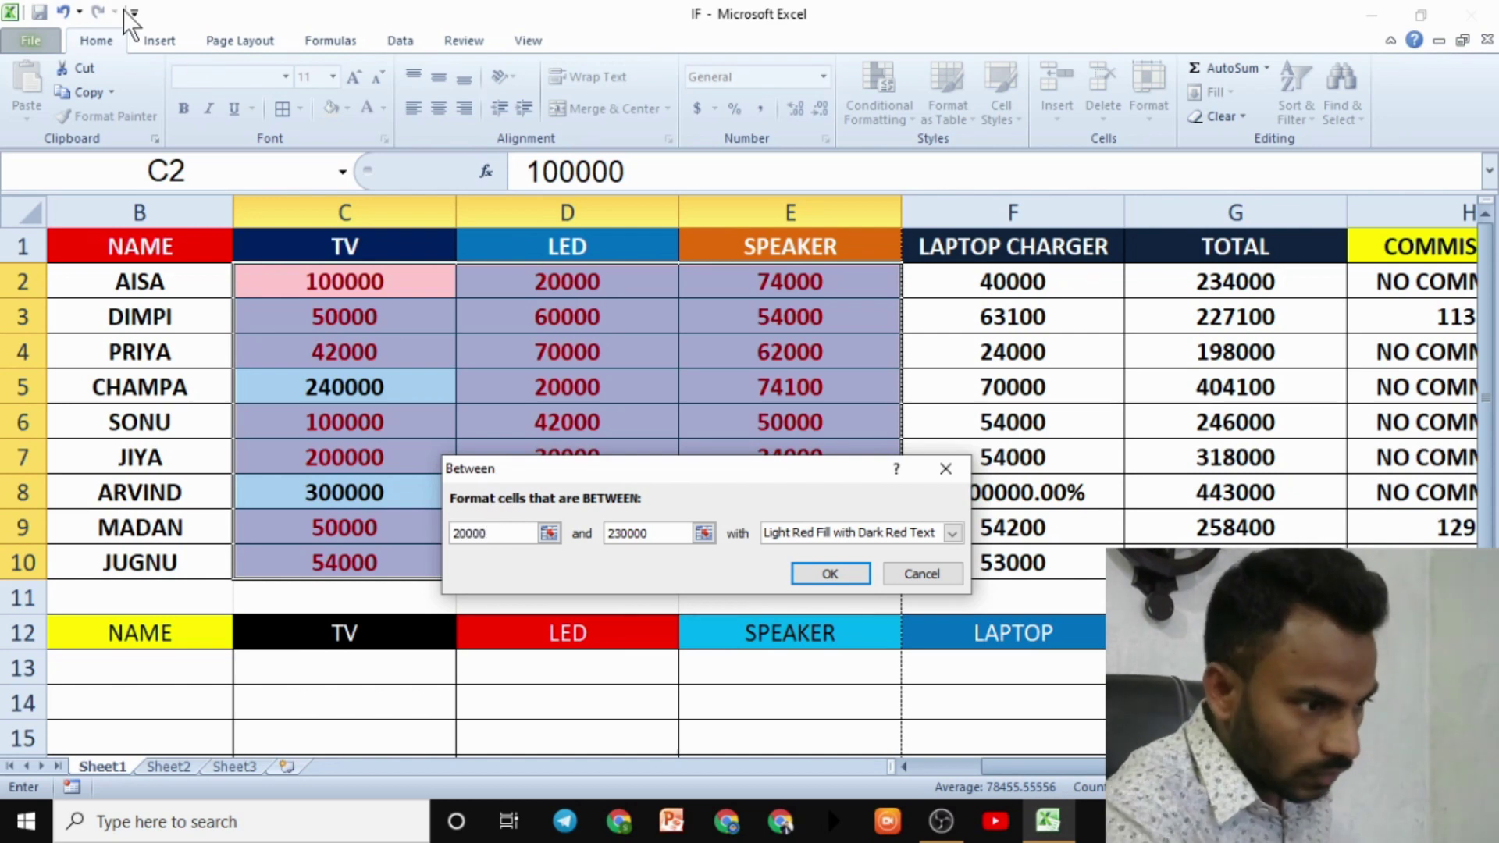
key(Tab)
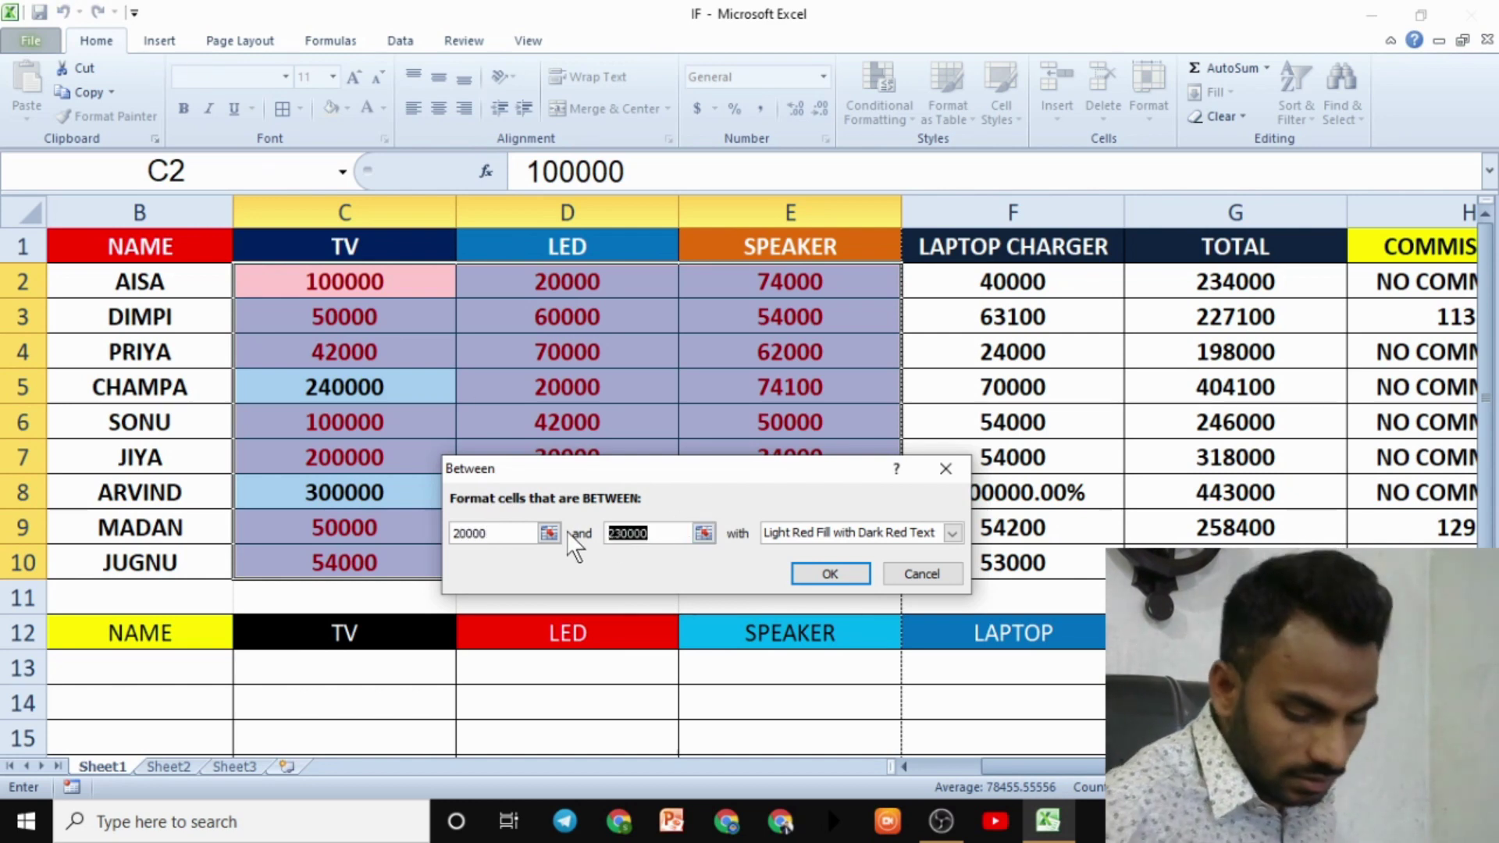
text(50000)
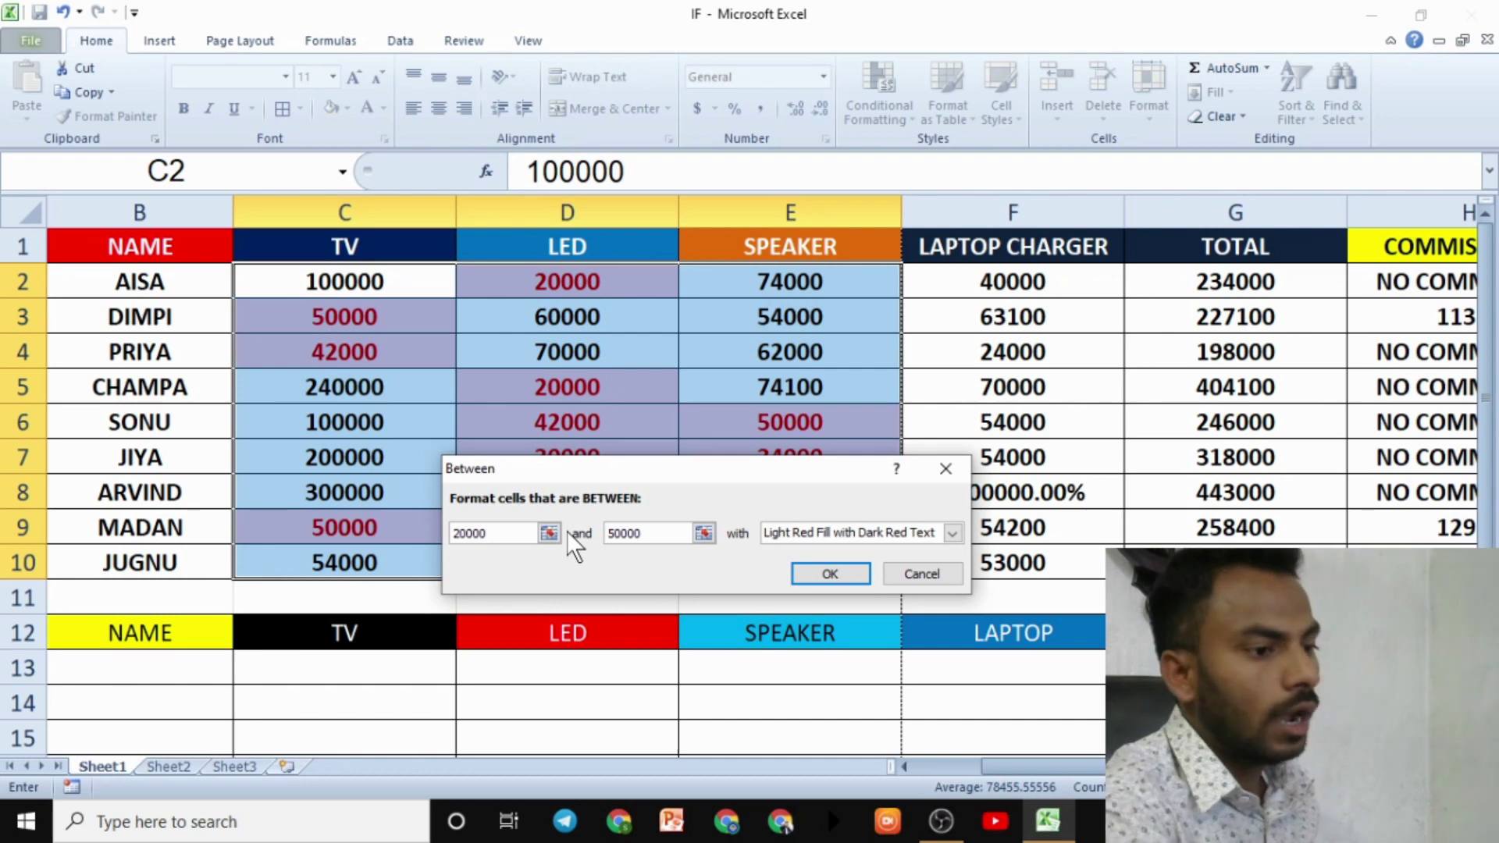
mouse_move(692, 461)
mouse_down()
mouse_move(940, 101)
mouse_move(999, 176)
mouse_up()
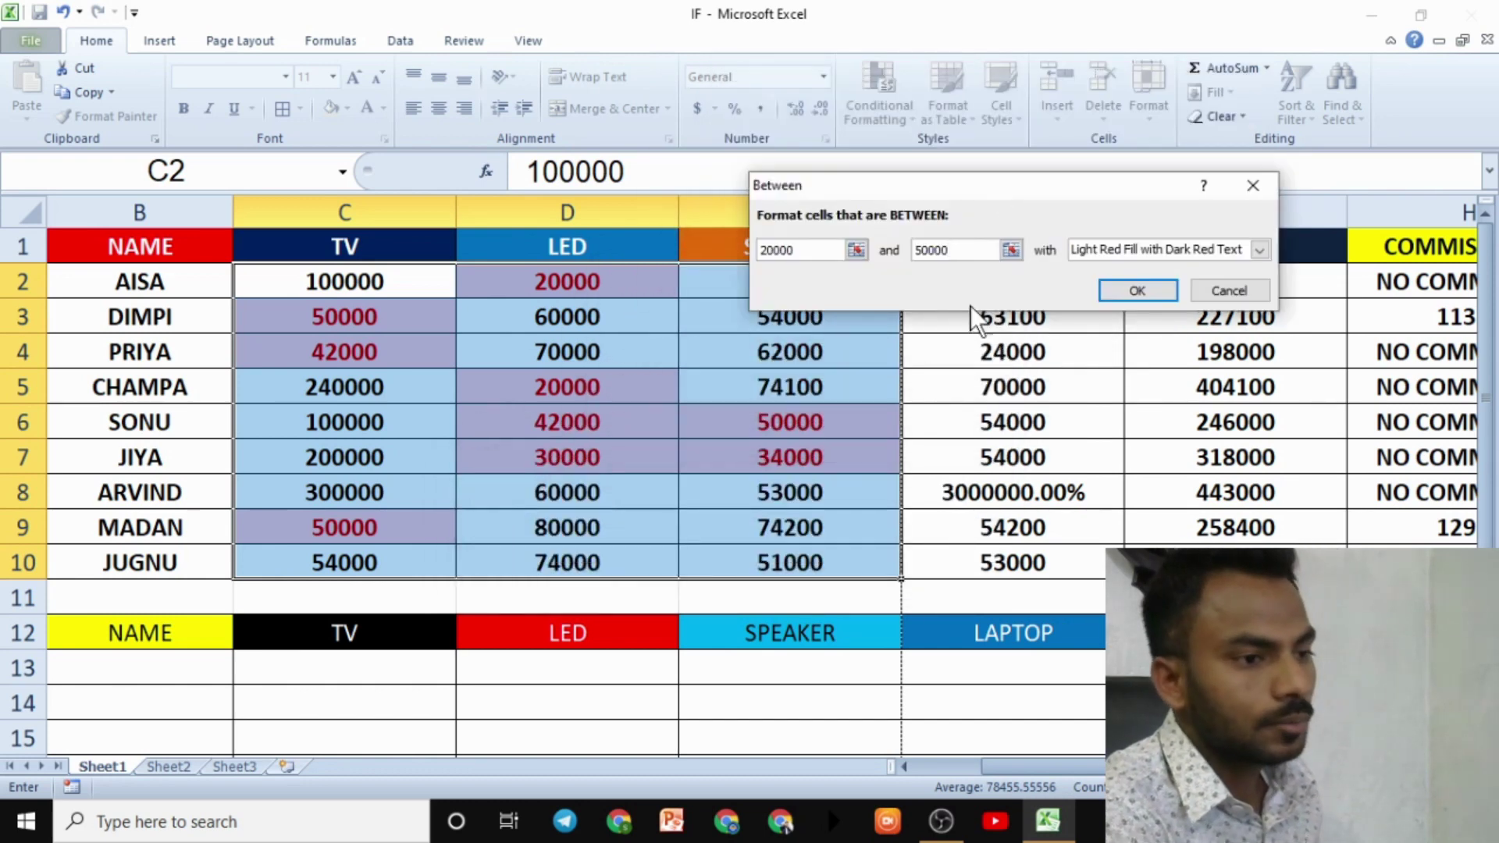
drag(1106, 189, 691, 214)
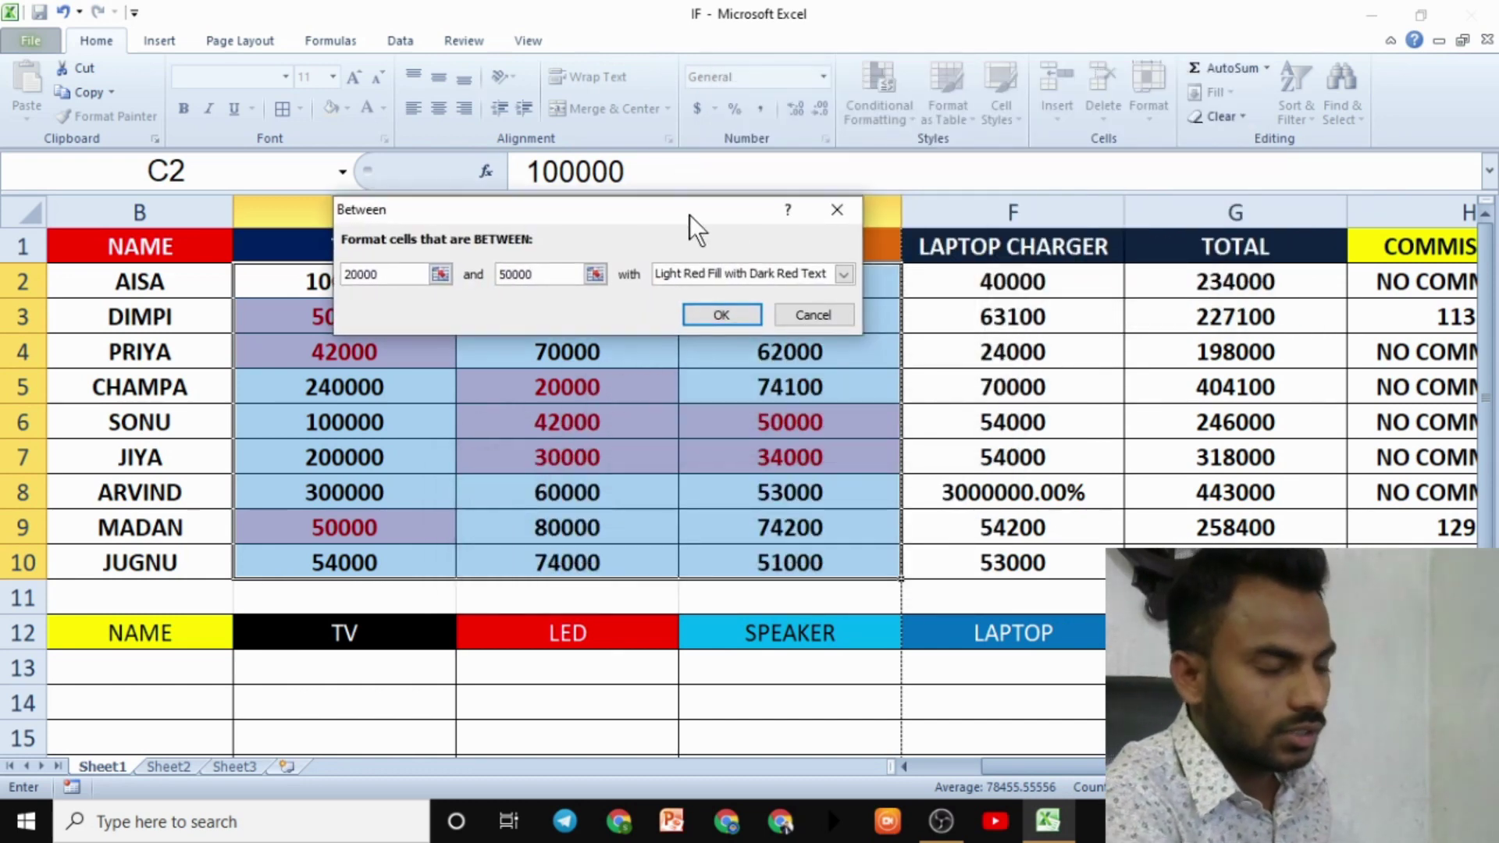
click(837, 209)
Start an Equal To highlight rule, cancel it unapplied, and select cell E8
click(892, 112)
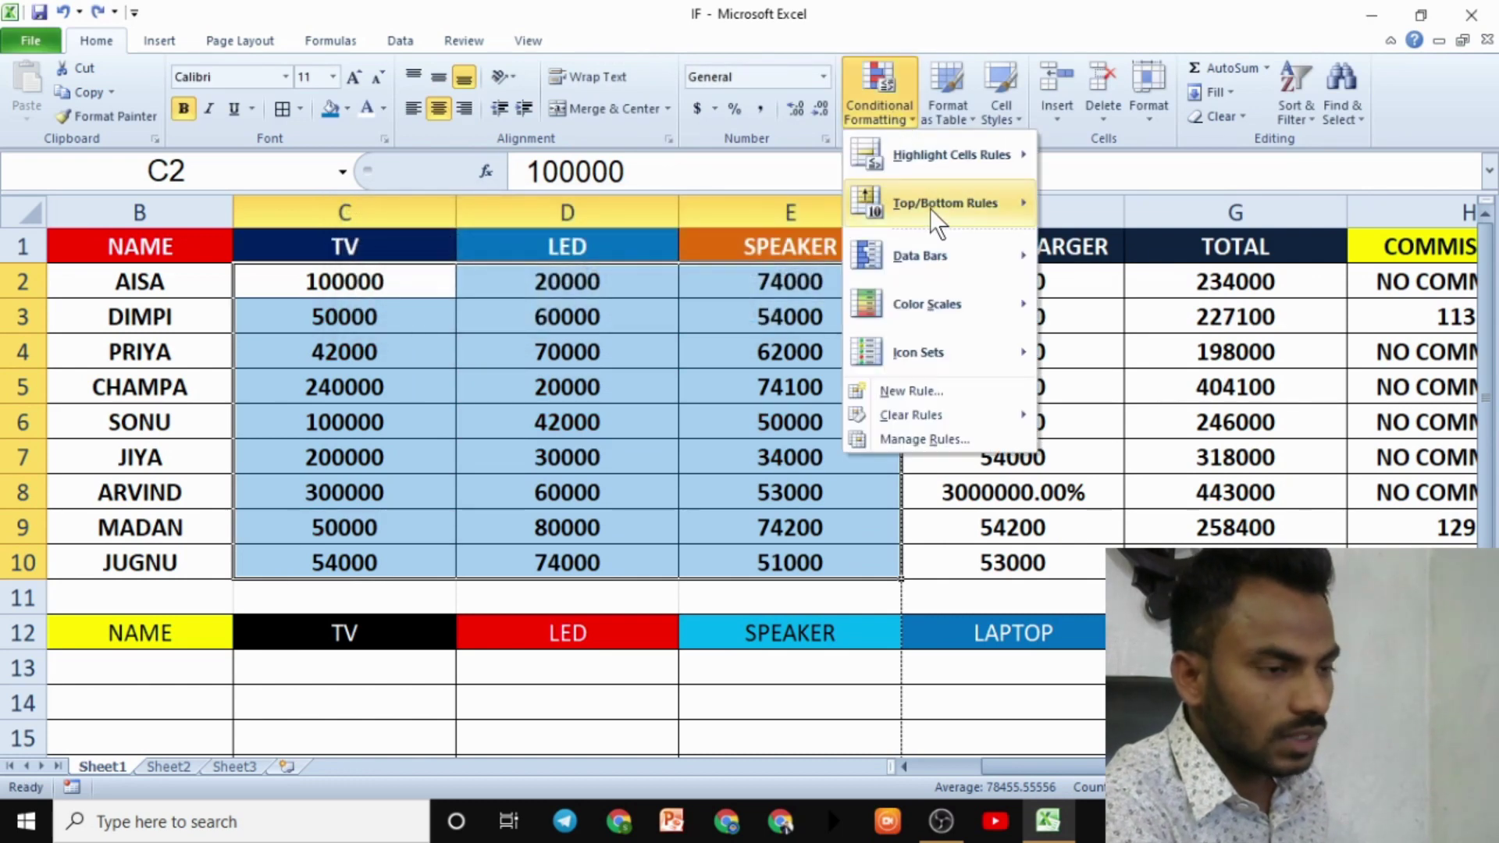
click(1113, 302)
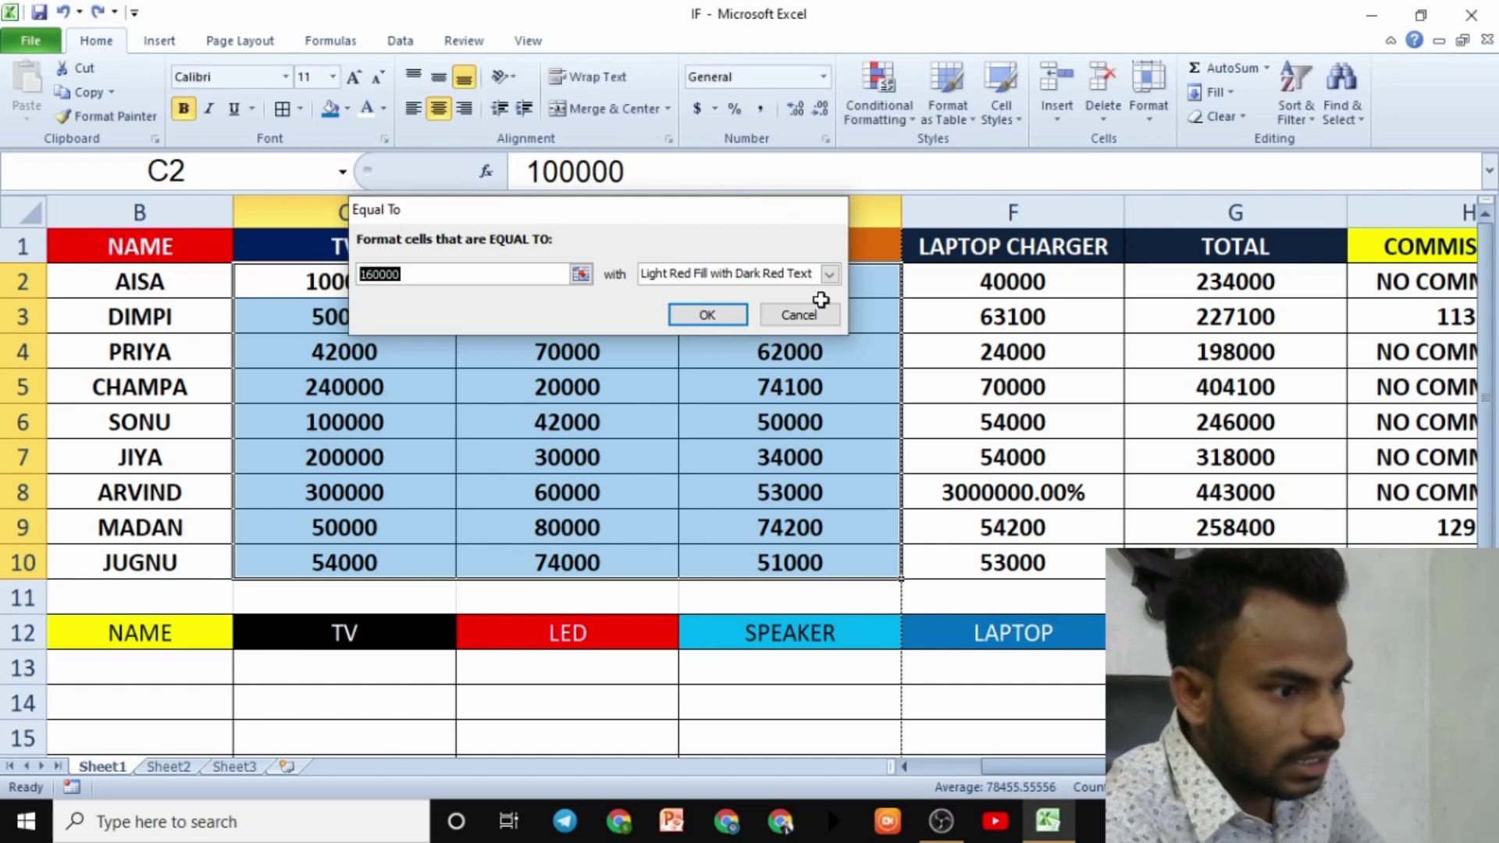
click(823, 209)
click(795, 494)
Enter 20000 in ARVIND's SPEAKER cell E8 and the TV cells C5 and C9
text(240000)
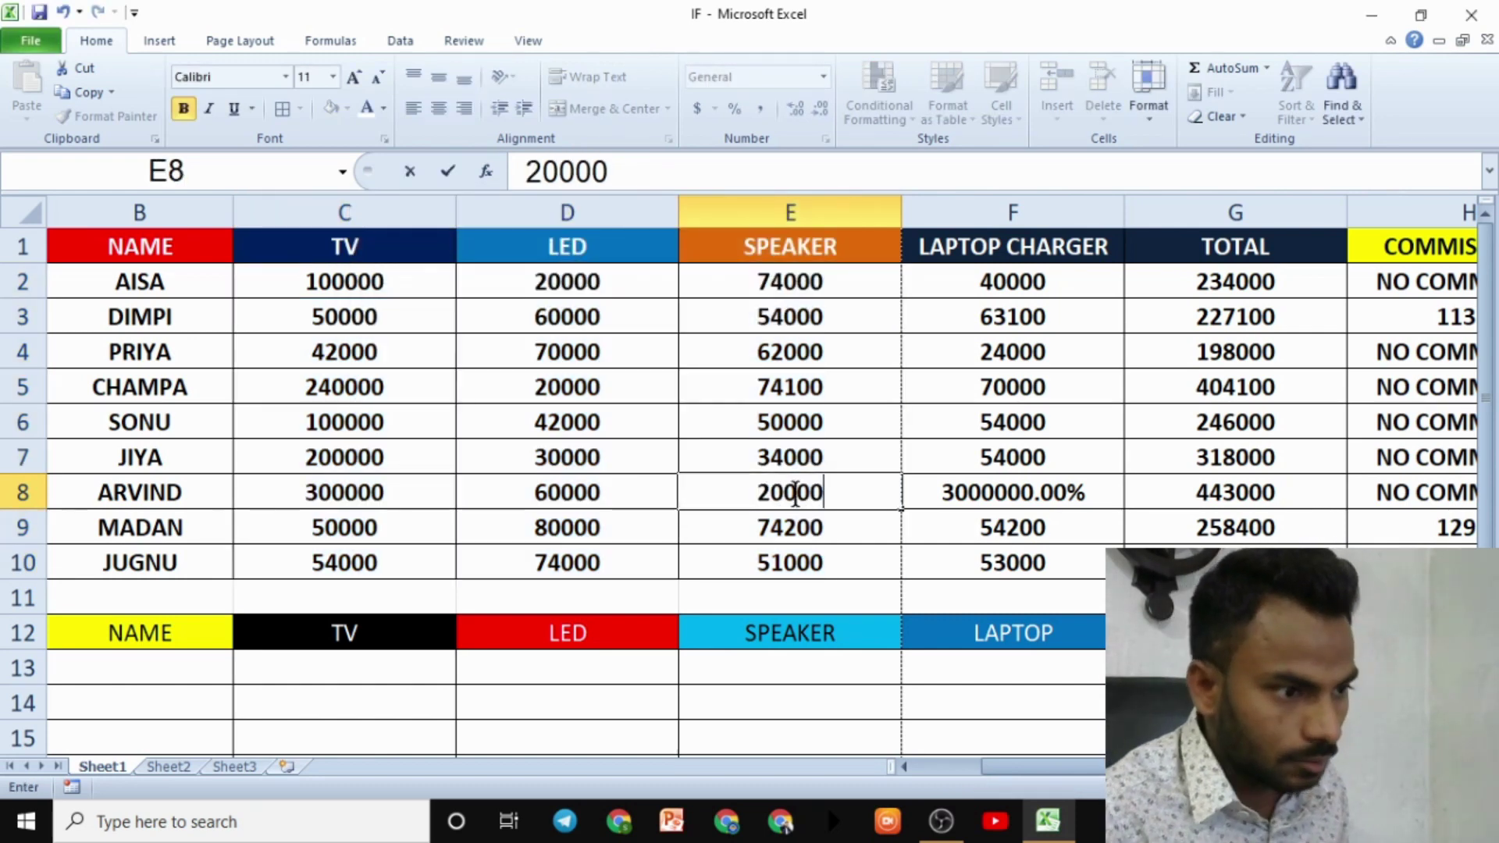
click(373, 395)
text(2)
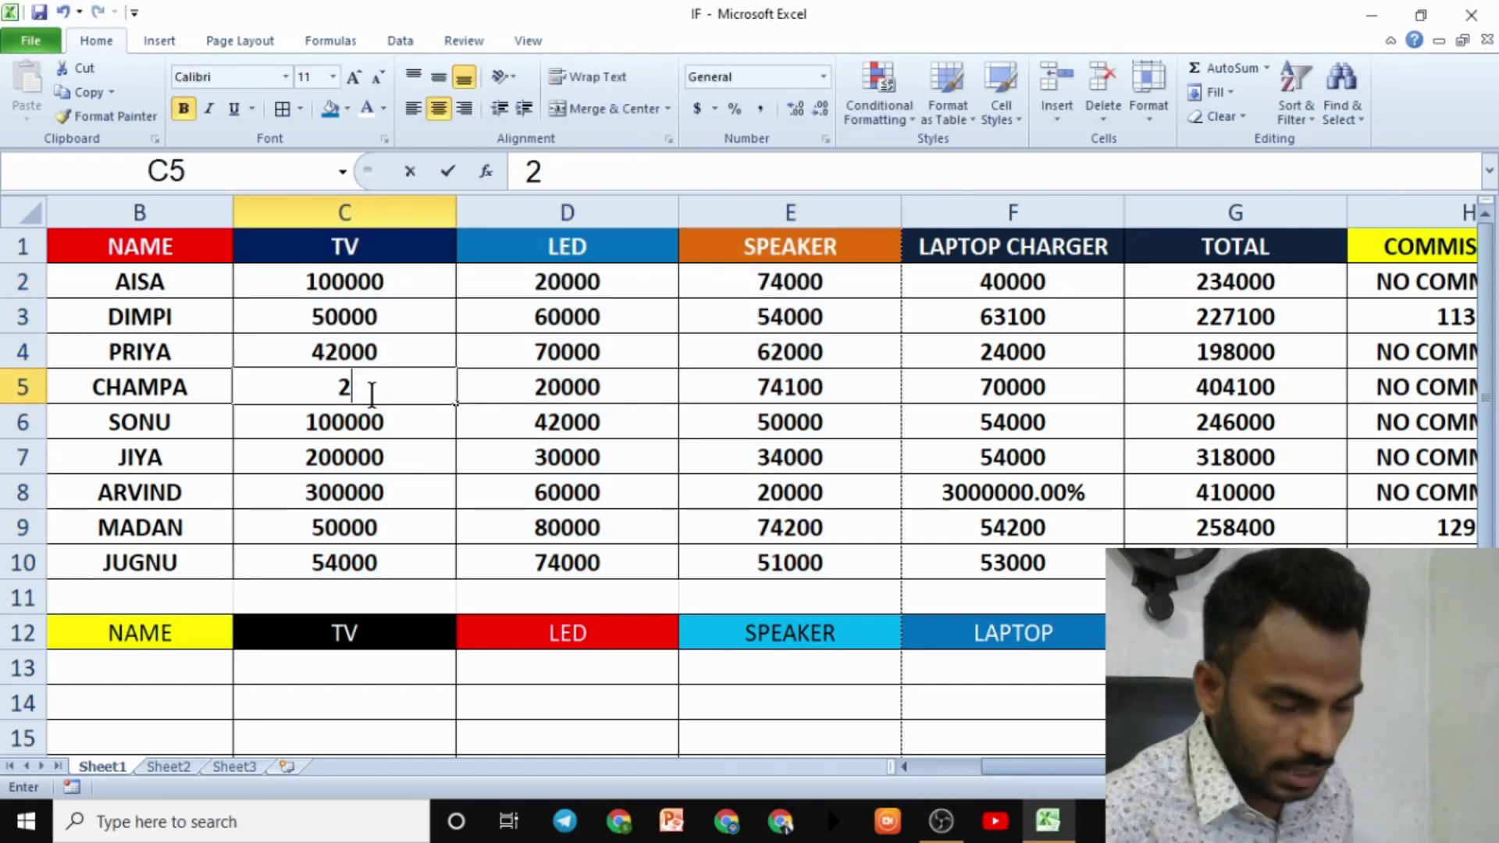
text(0000)
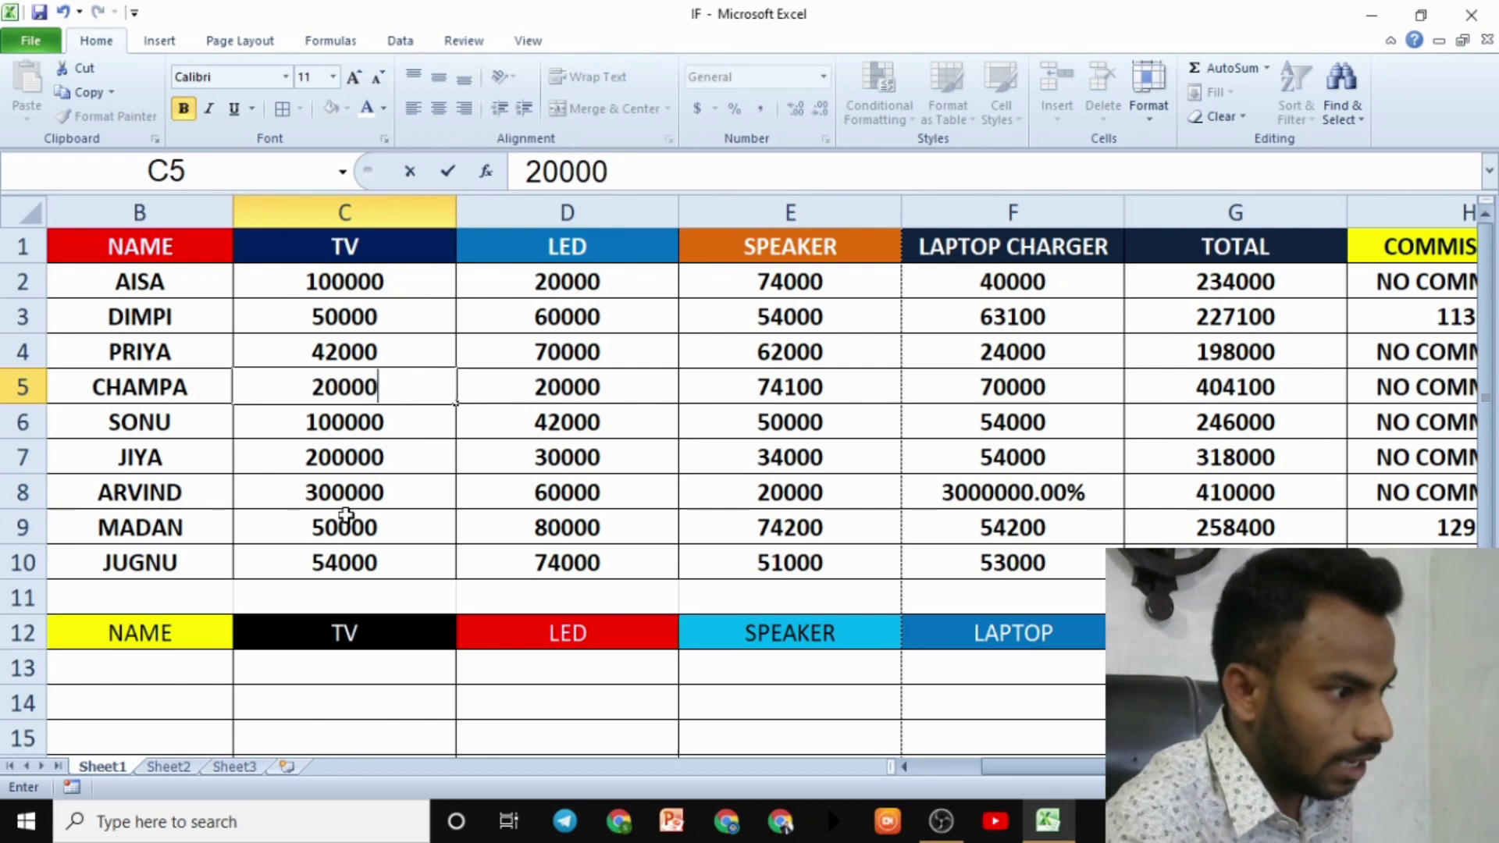
click(345, 519)
text(20000)
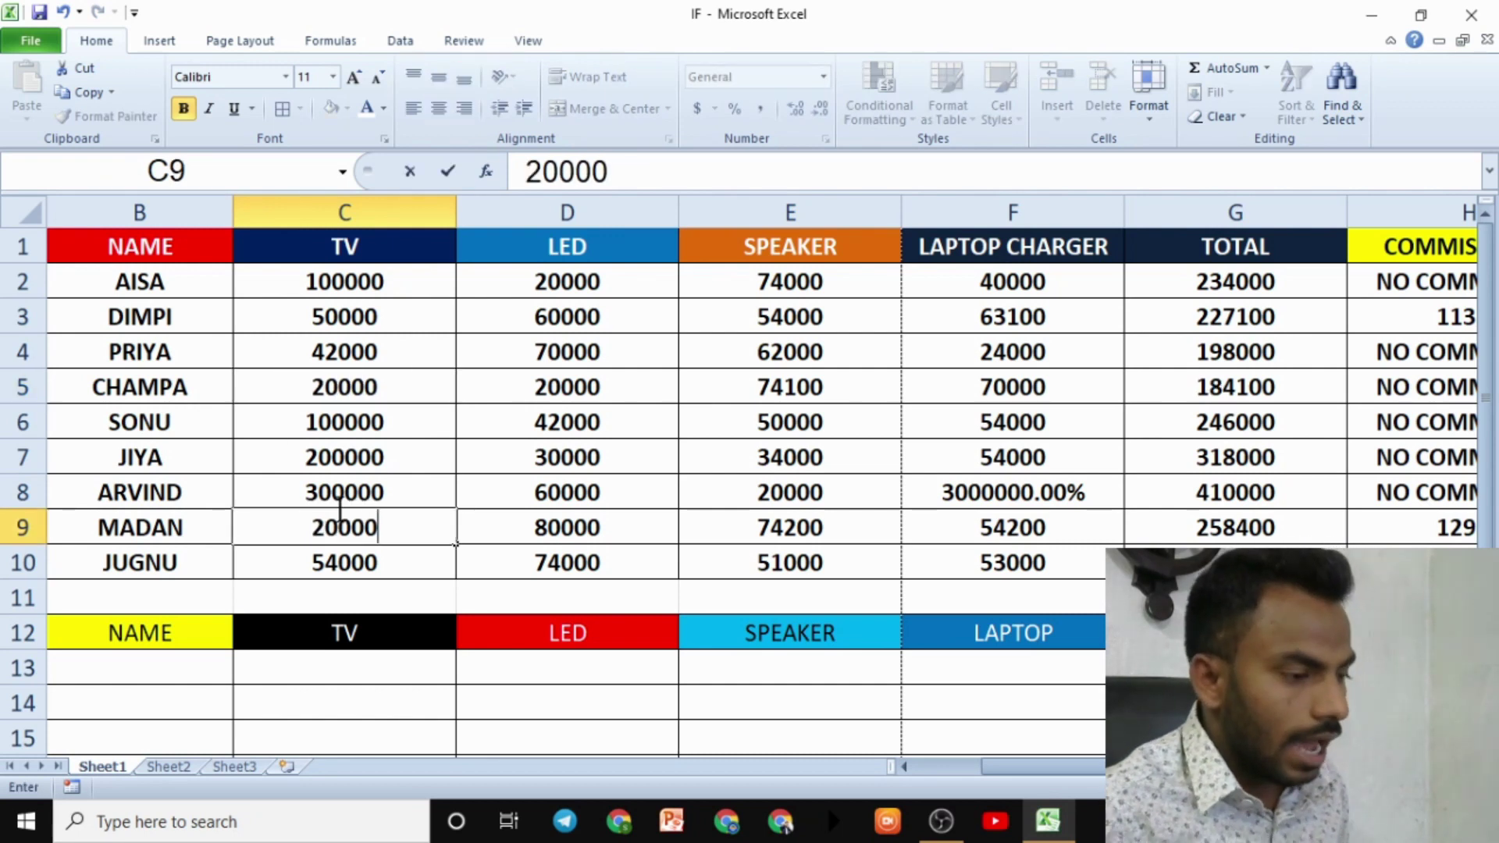
click(718, 567)
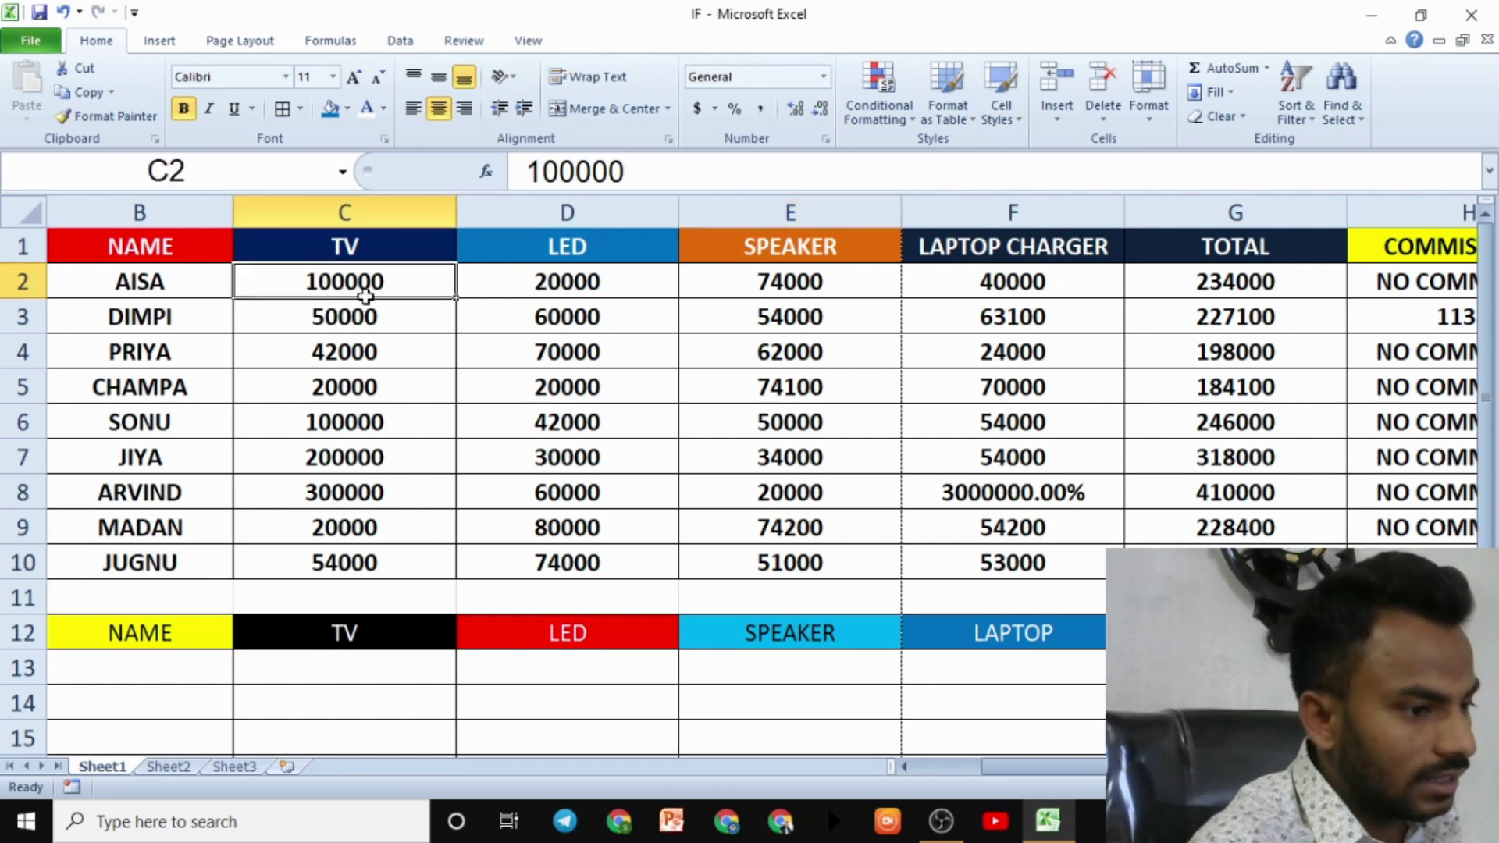
drag(361, 288, 855, 545)
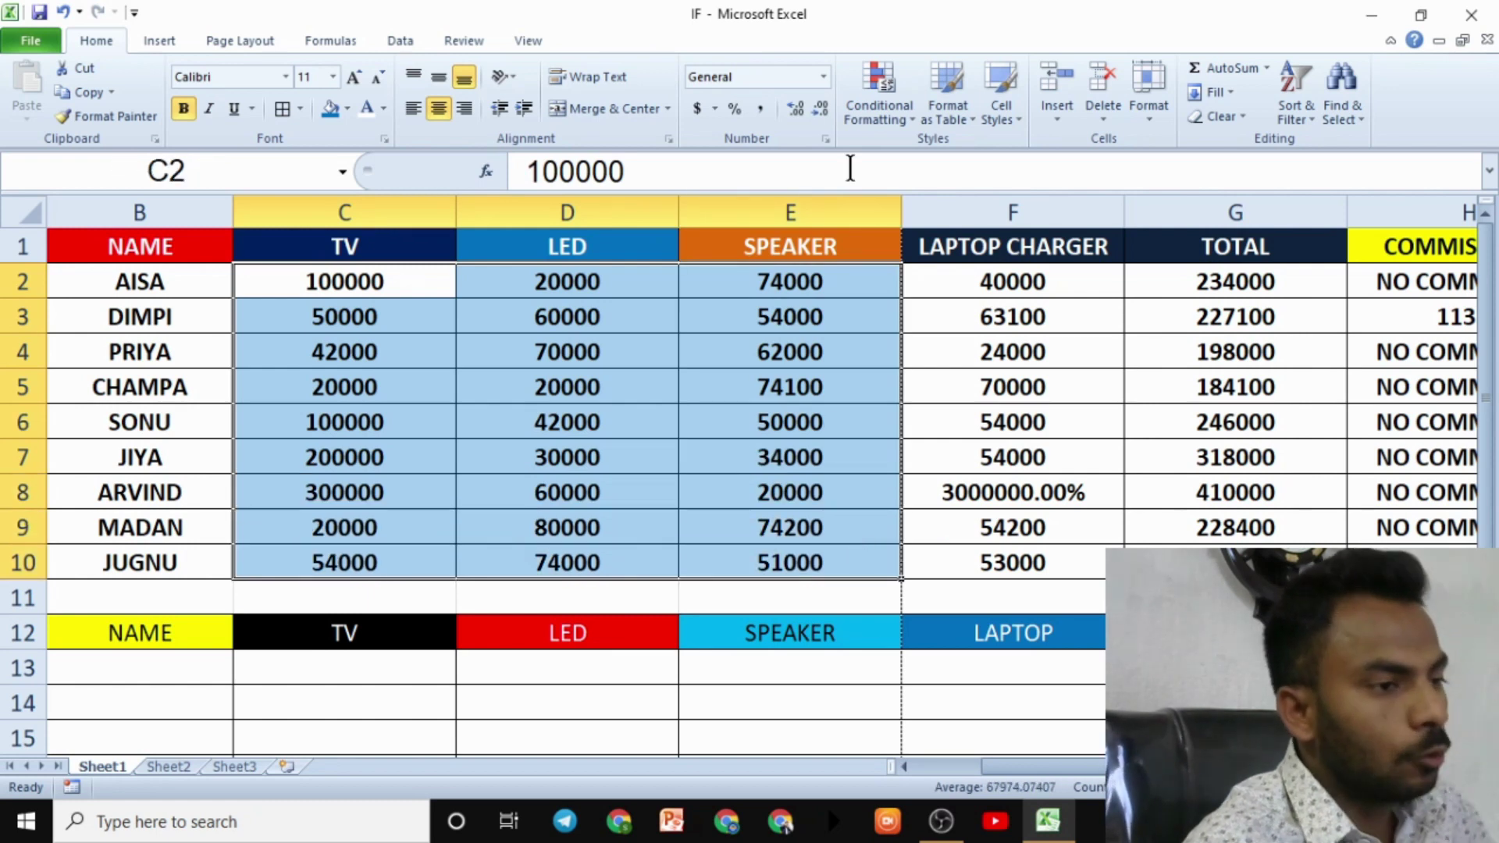
click(883, 121)
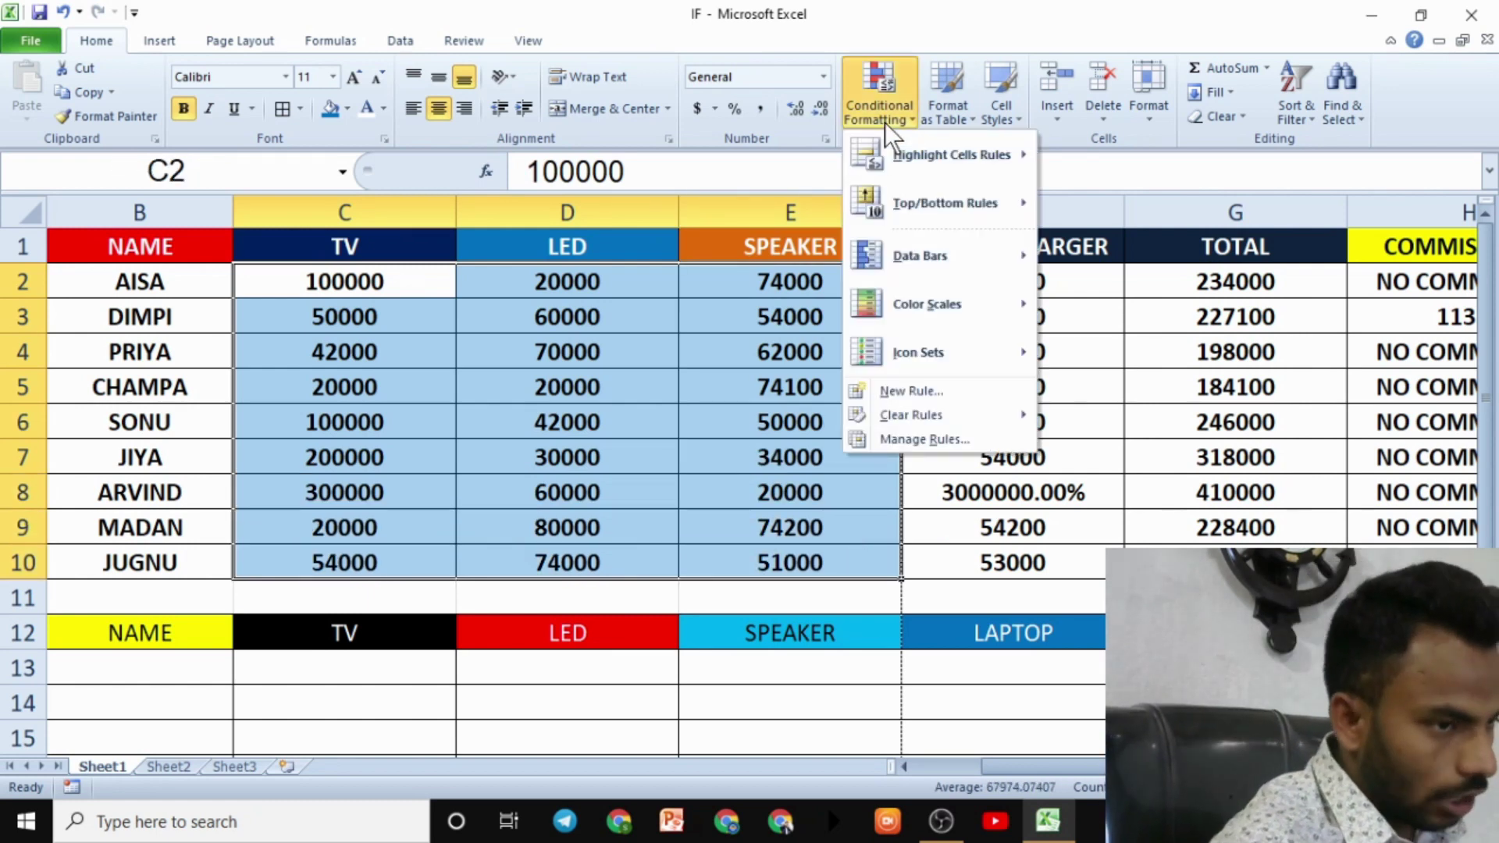
mouse_move(950, 155)
click(1124, 302)
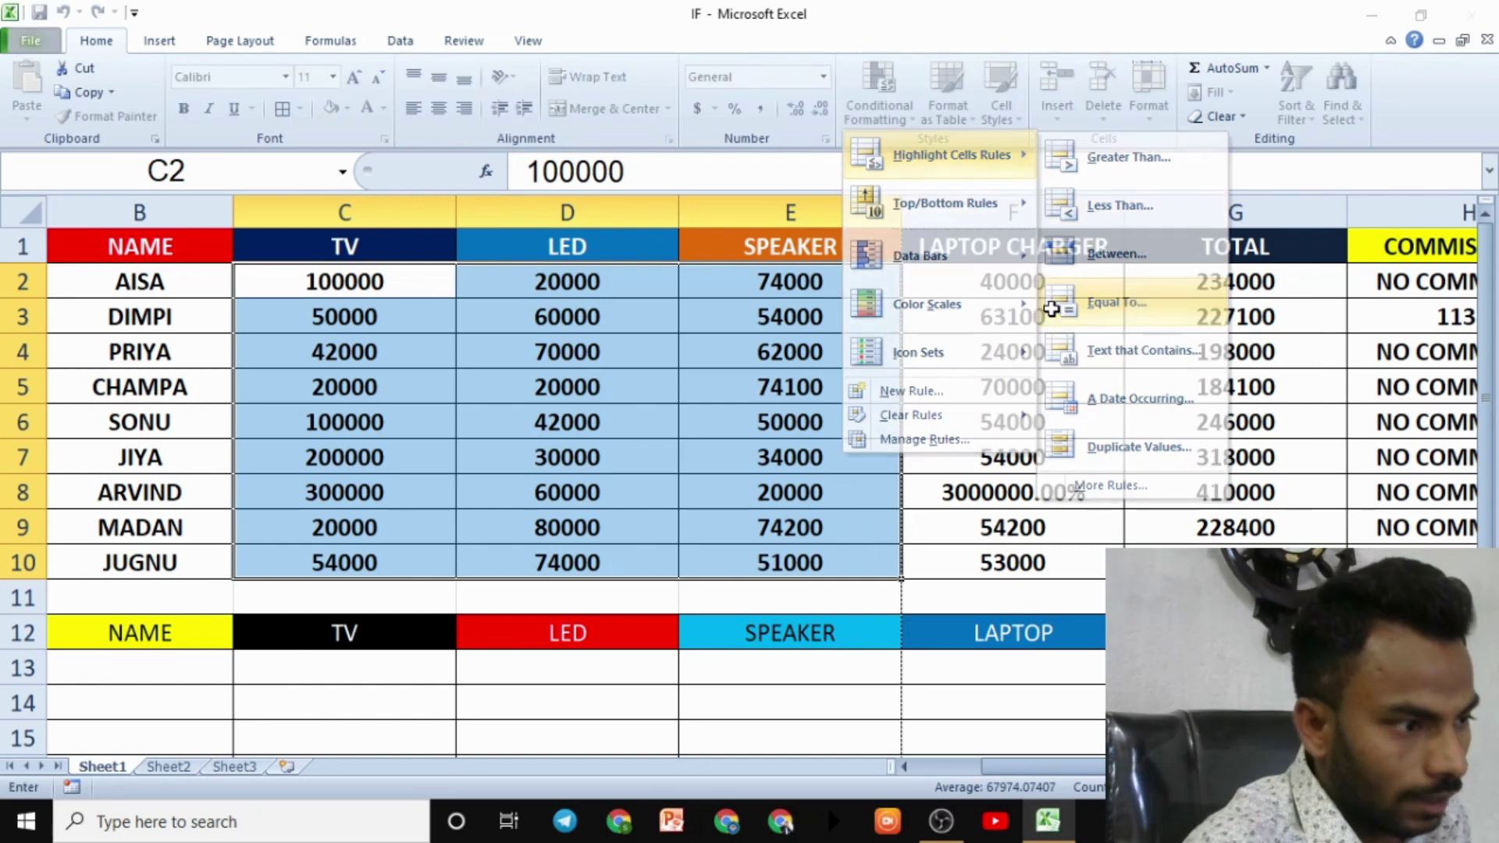
text(200)
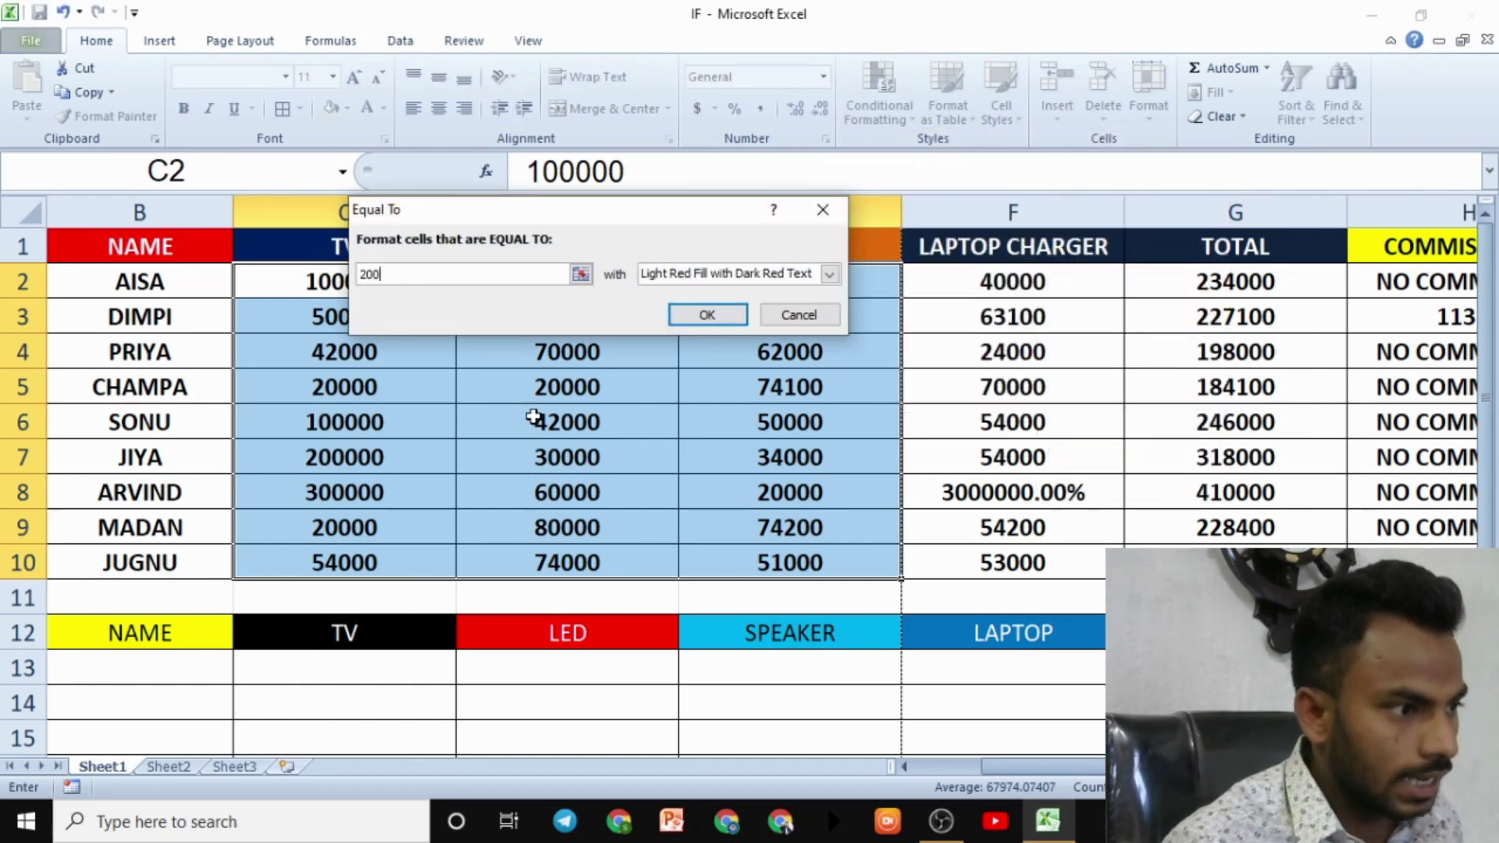
text(00)
drag(535, 217, 1080, 315)
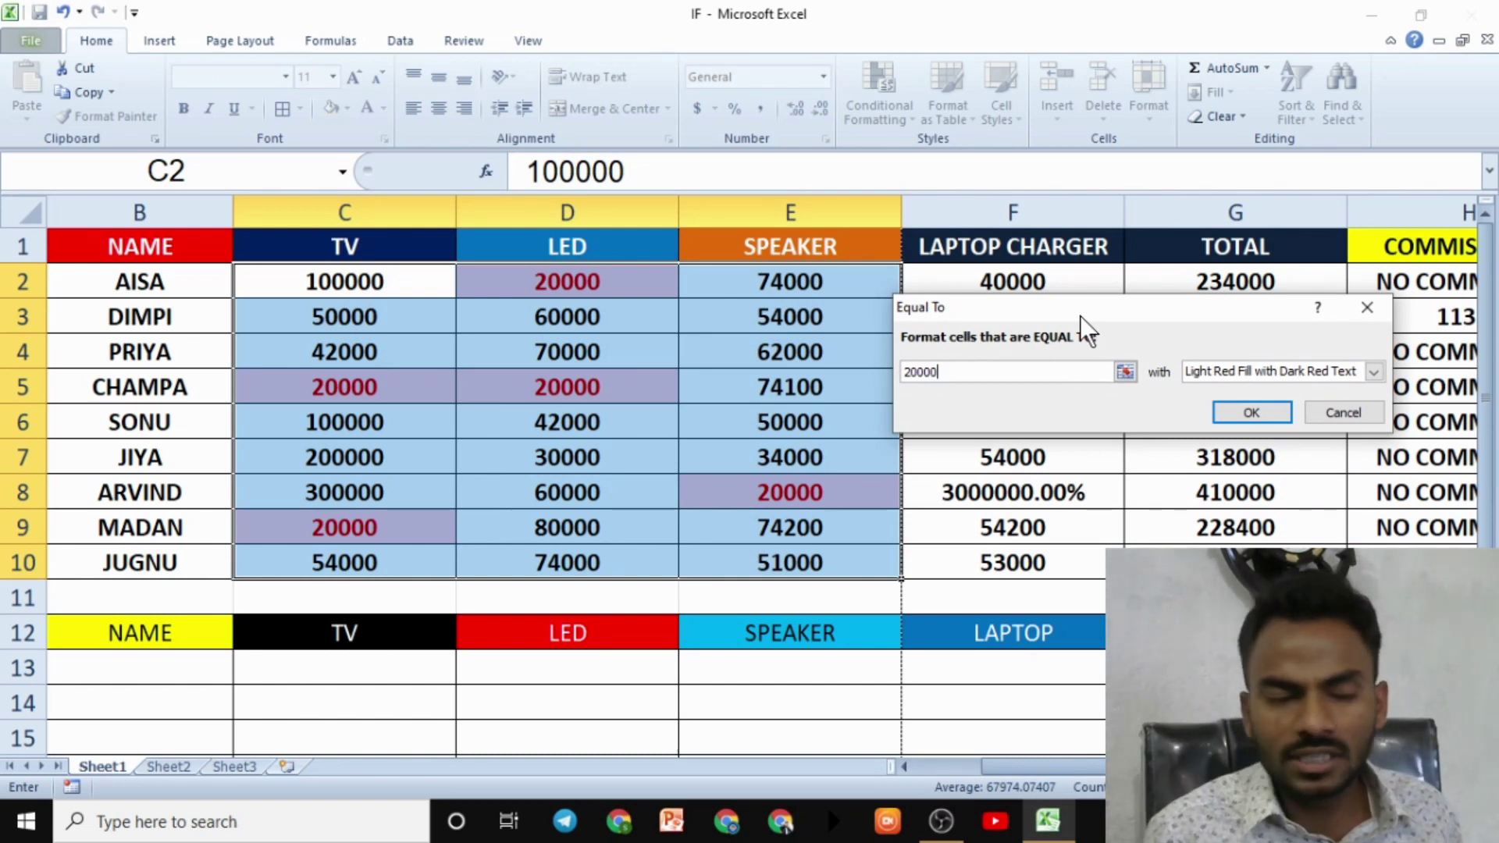
click(1366, 309)
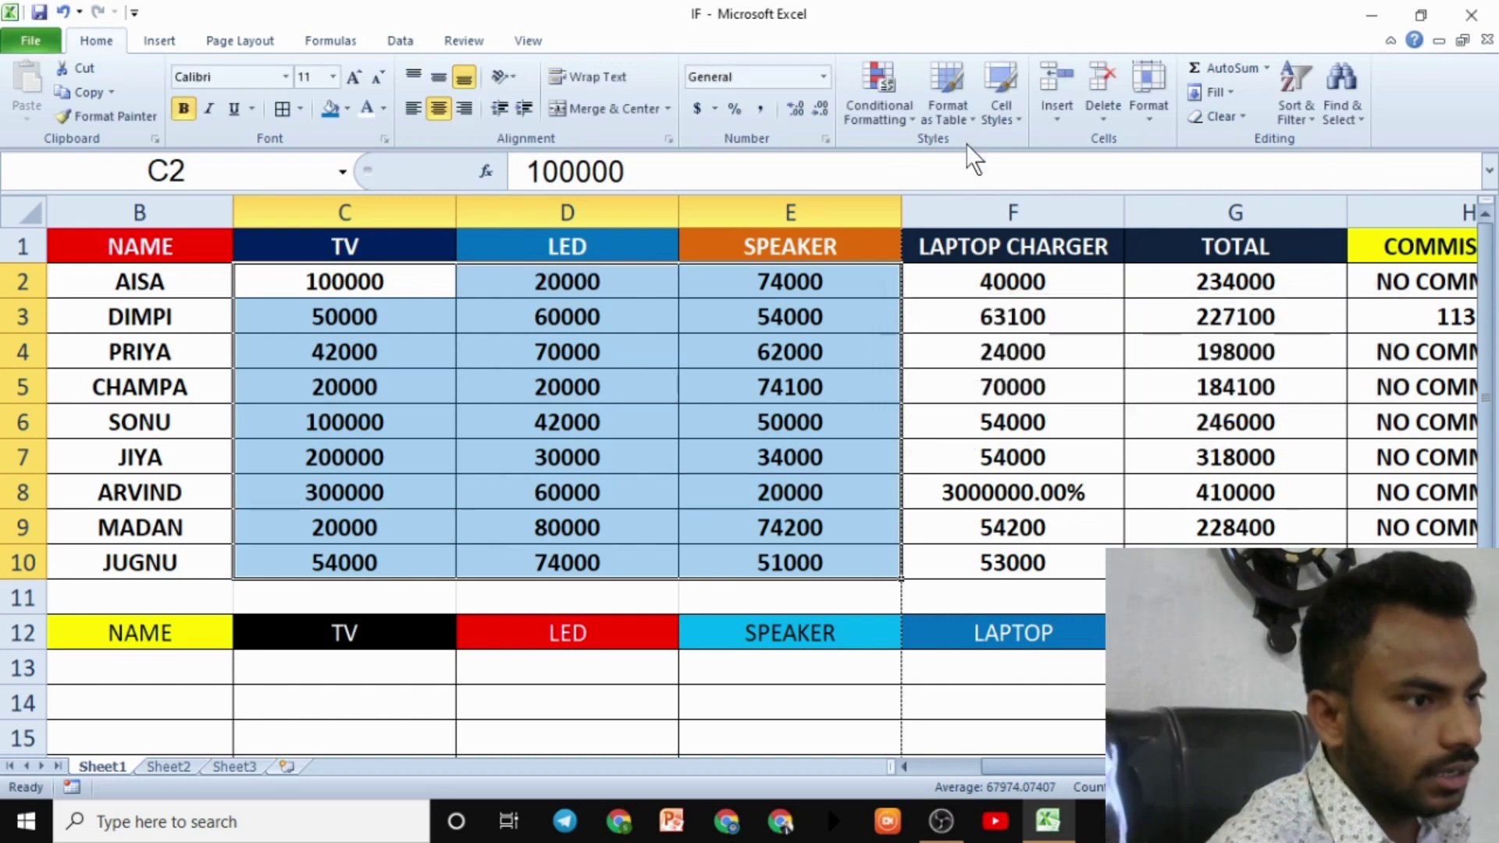
click(883, 115)
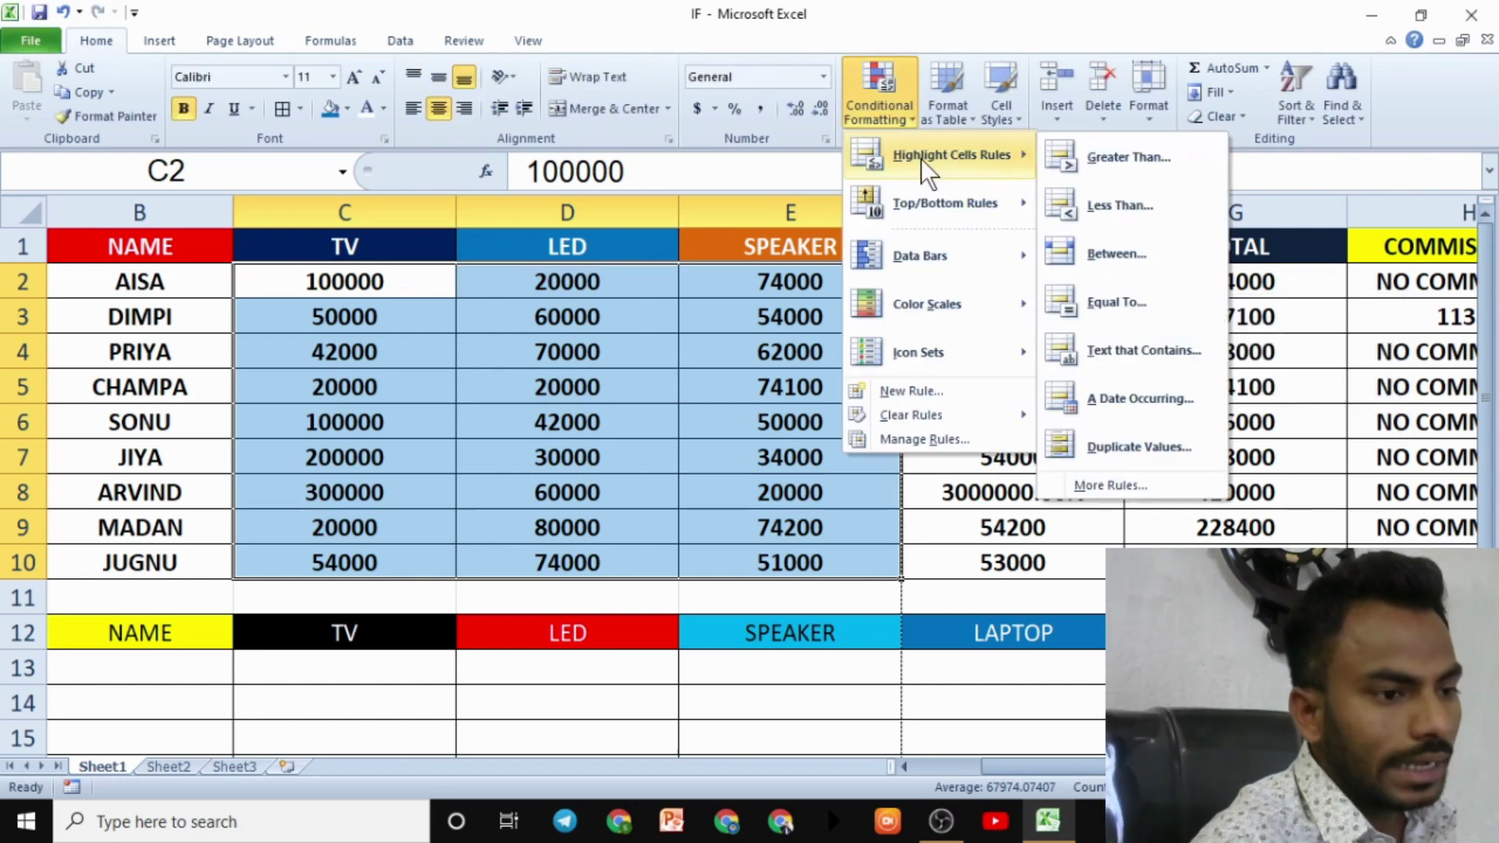
click(1142, 367)
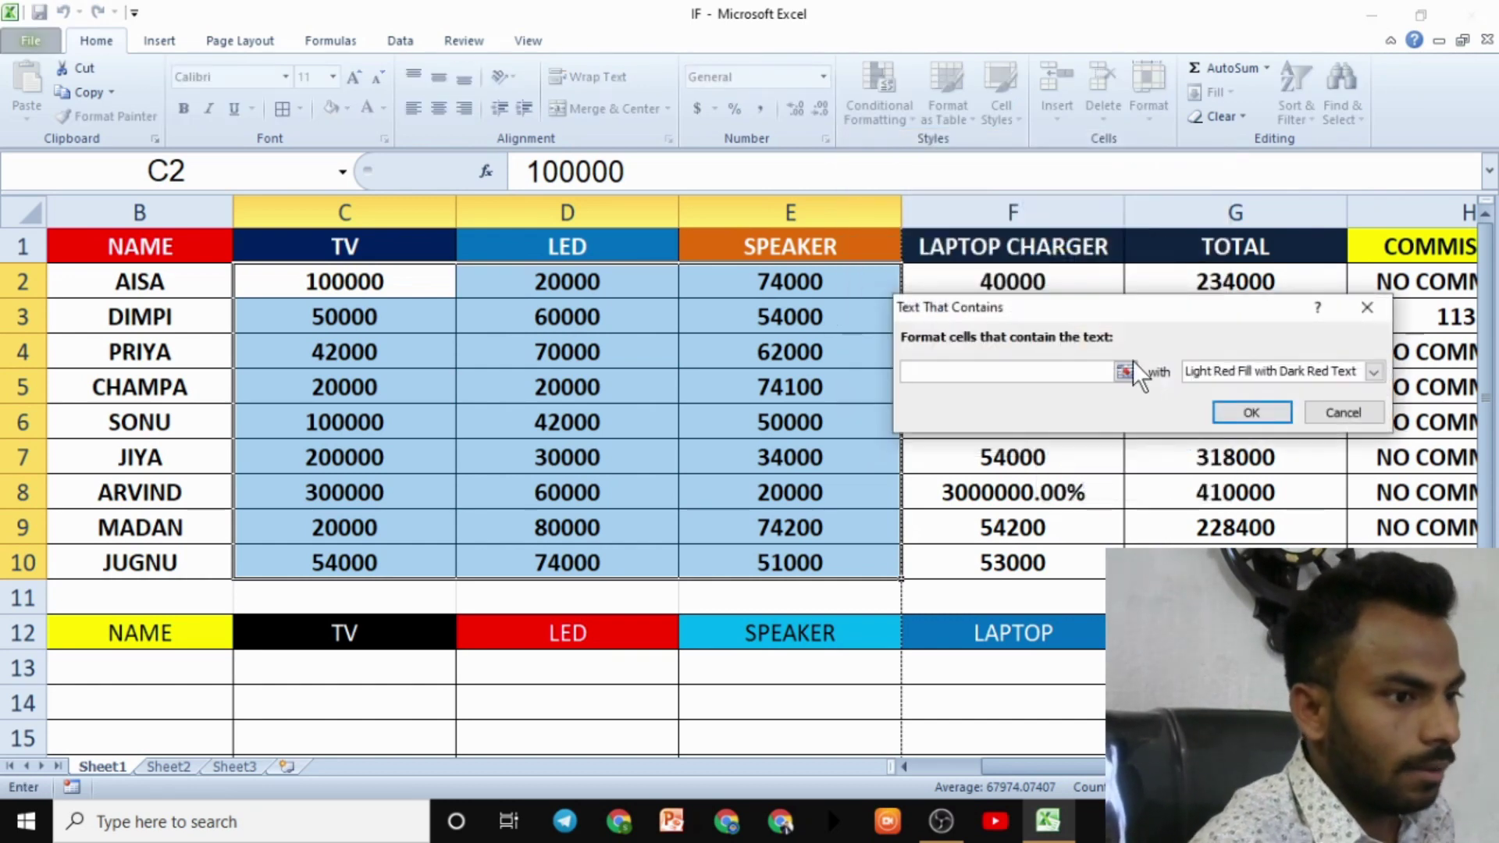
drag(1142, 297, 805, 302)
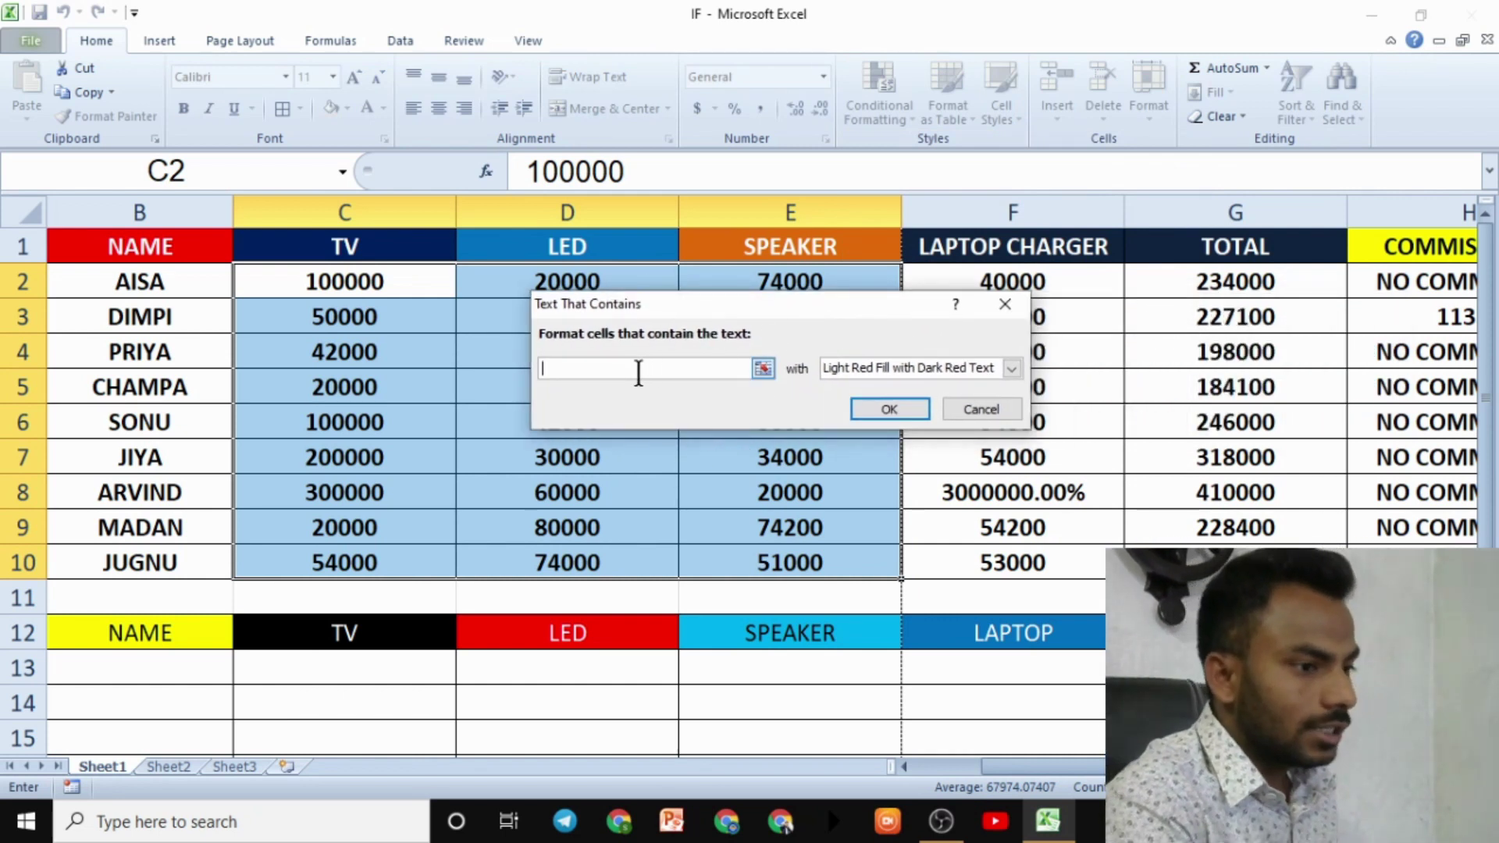
text(SONU)
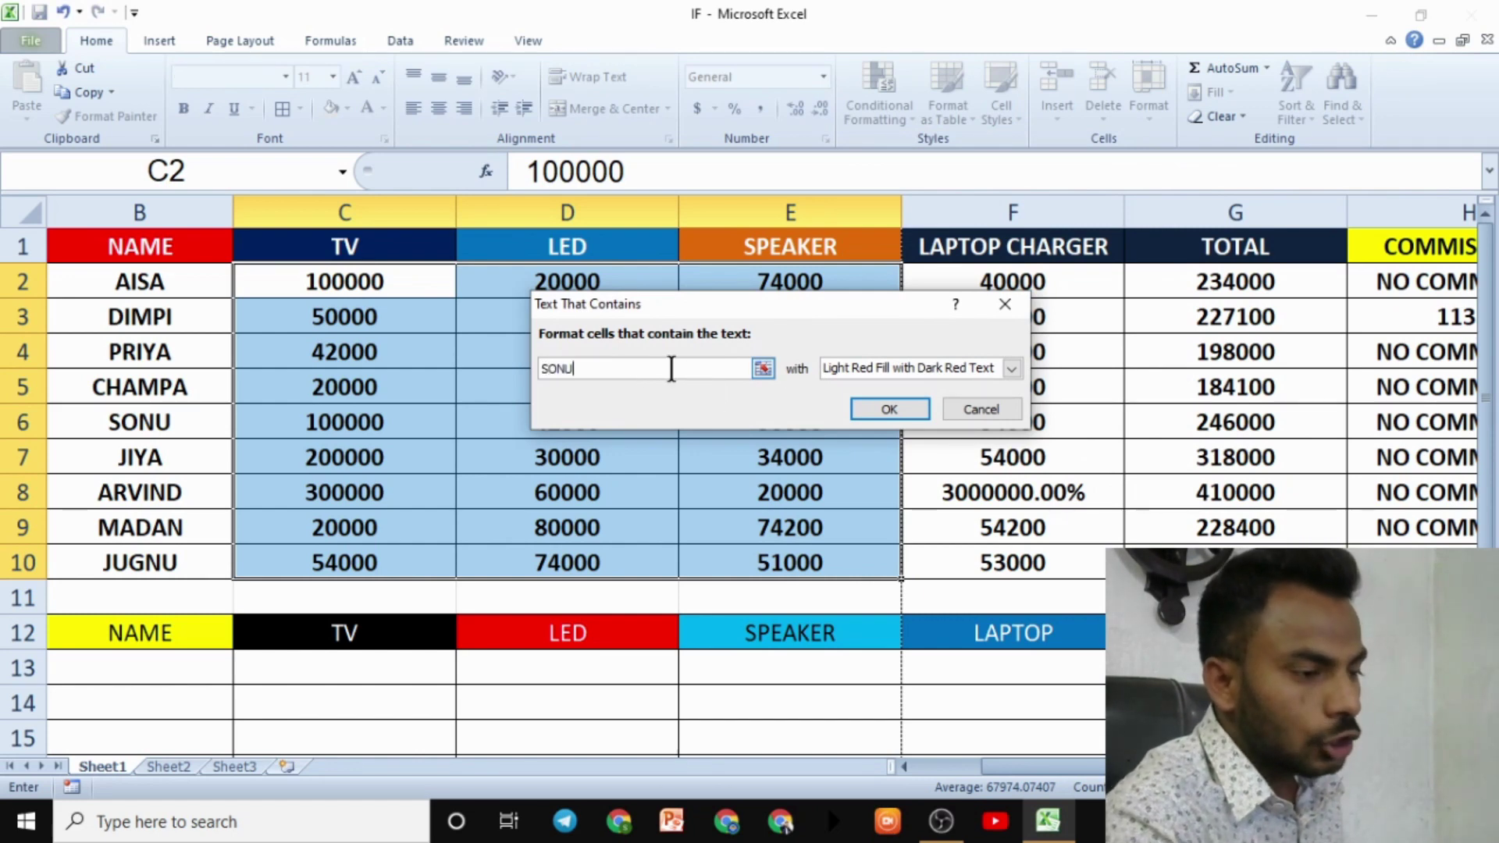
click(890, 407)
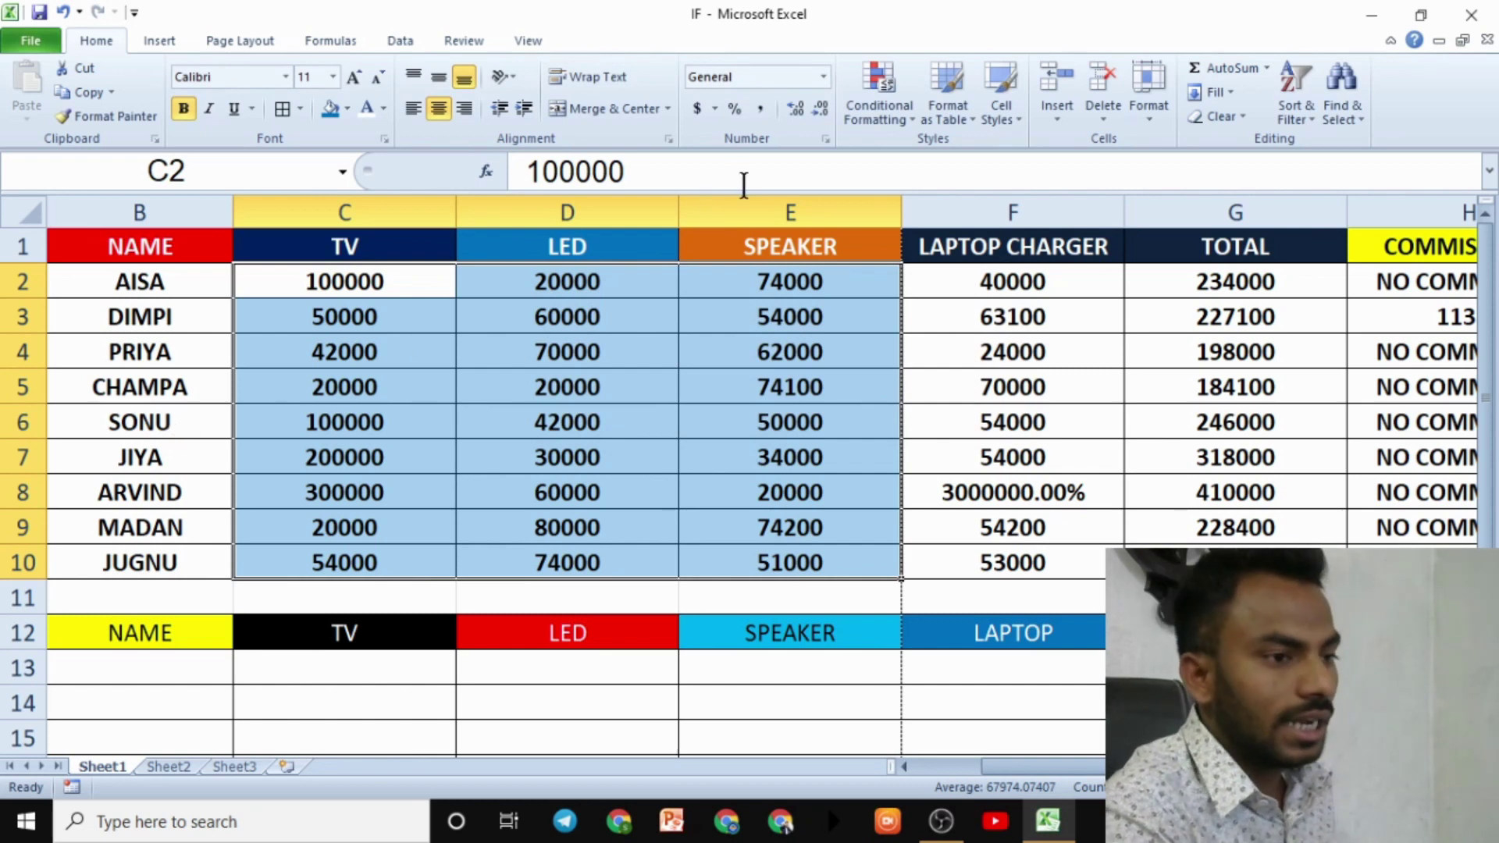
drag(156, 296, 698, 551)
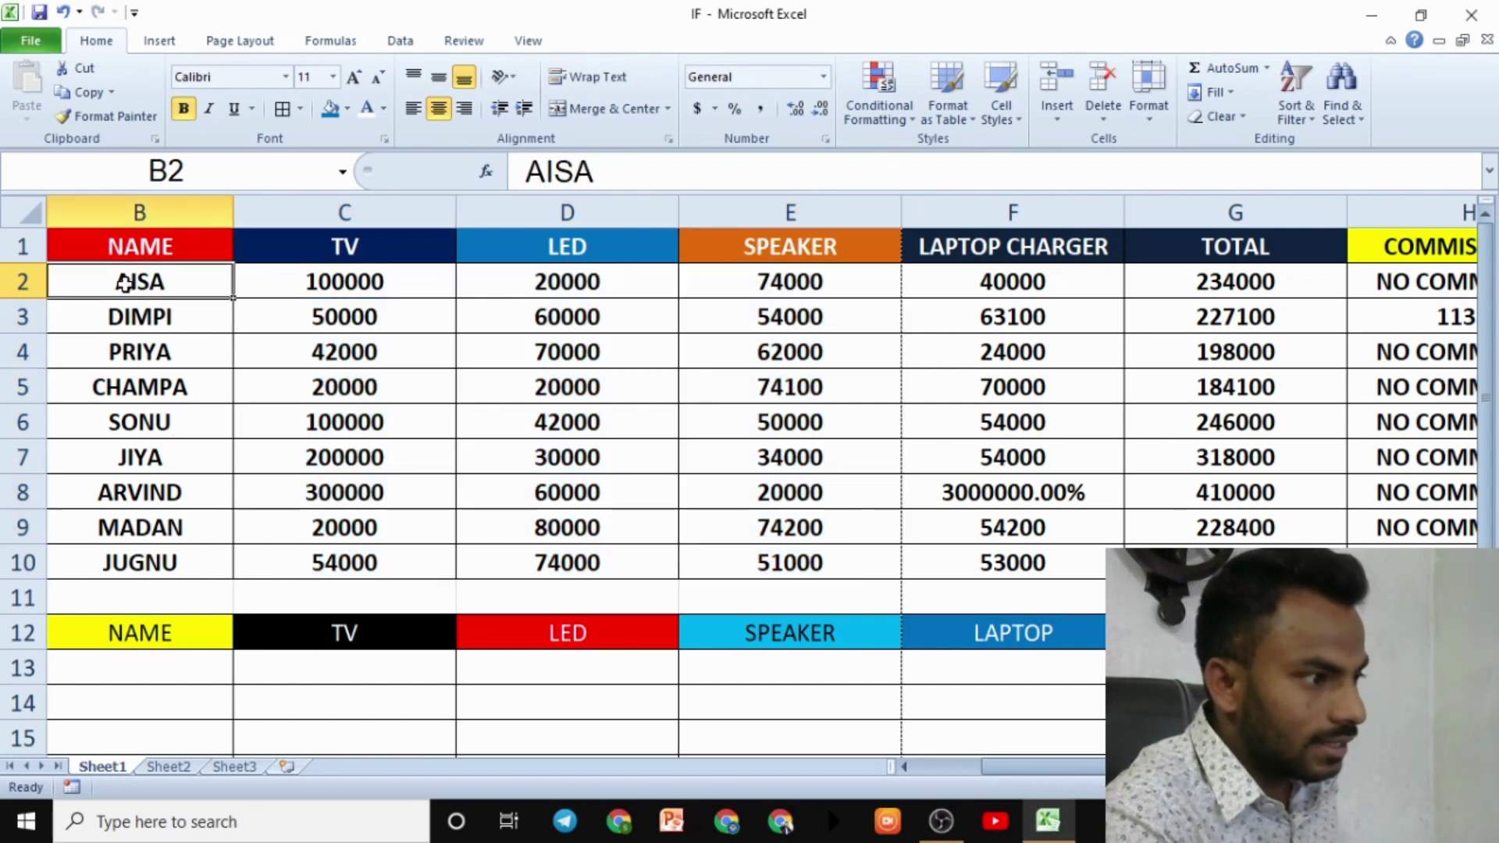
drag(813, 571, 815, 569)
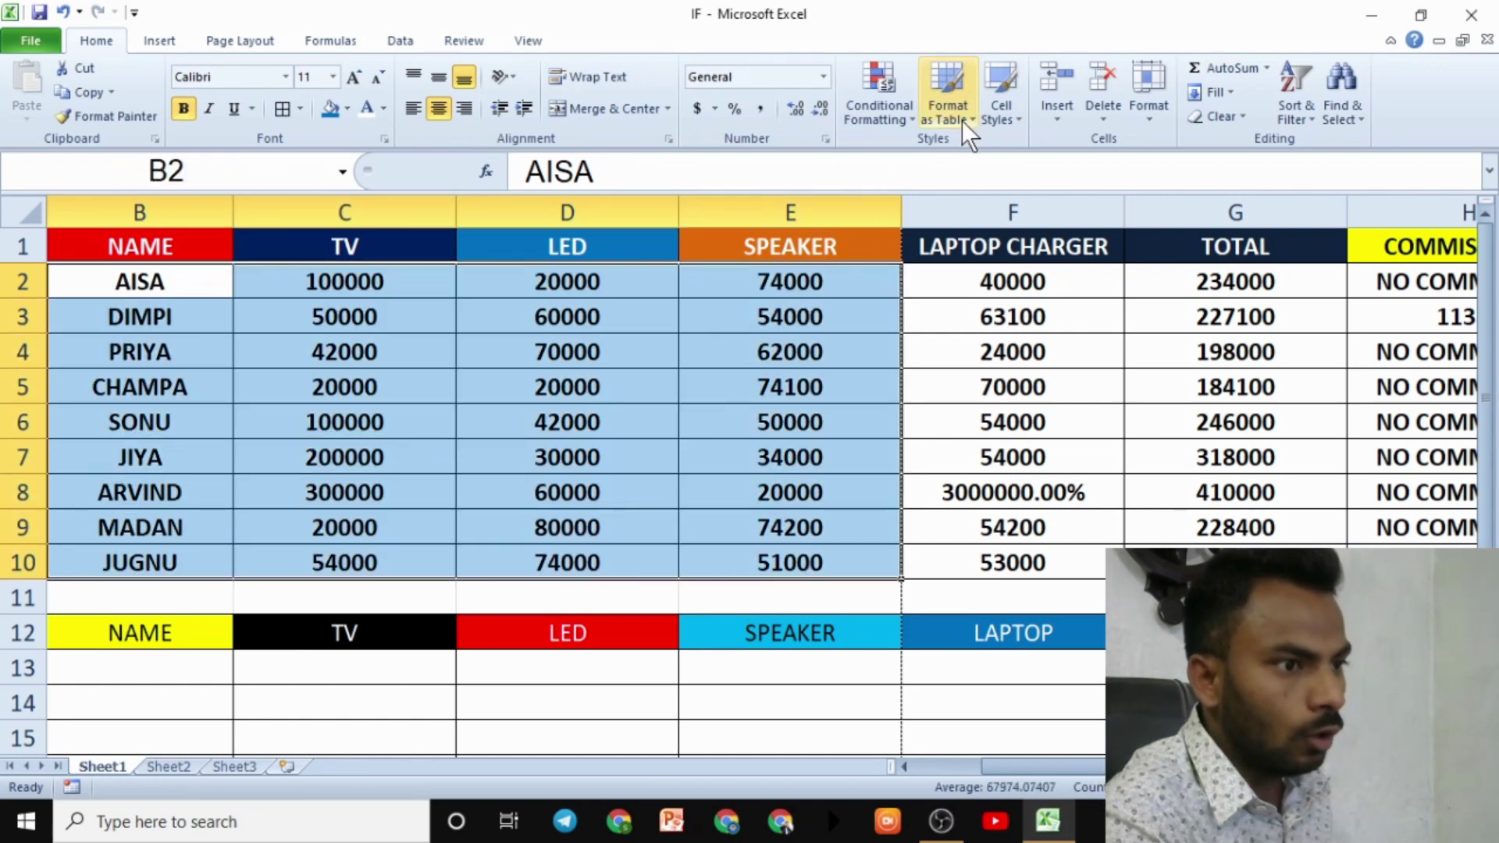
click(894, 106)
mouse_move(951, 154)
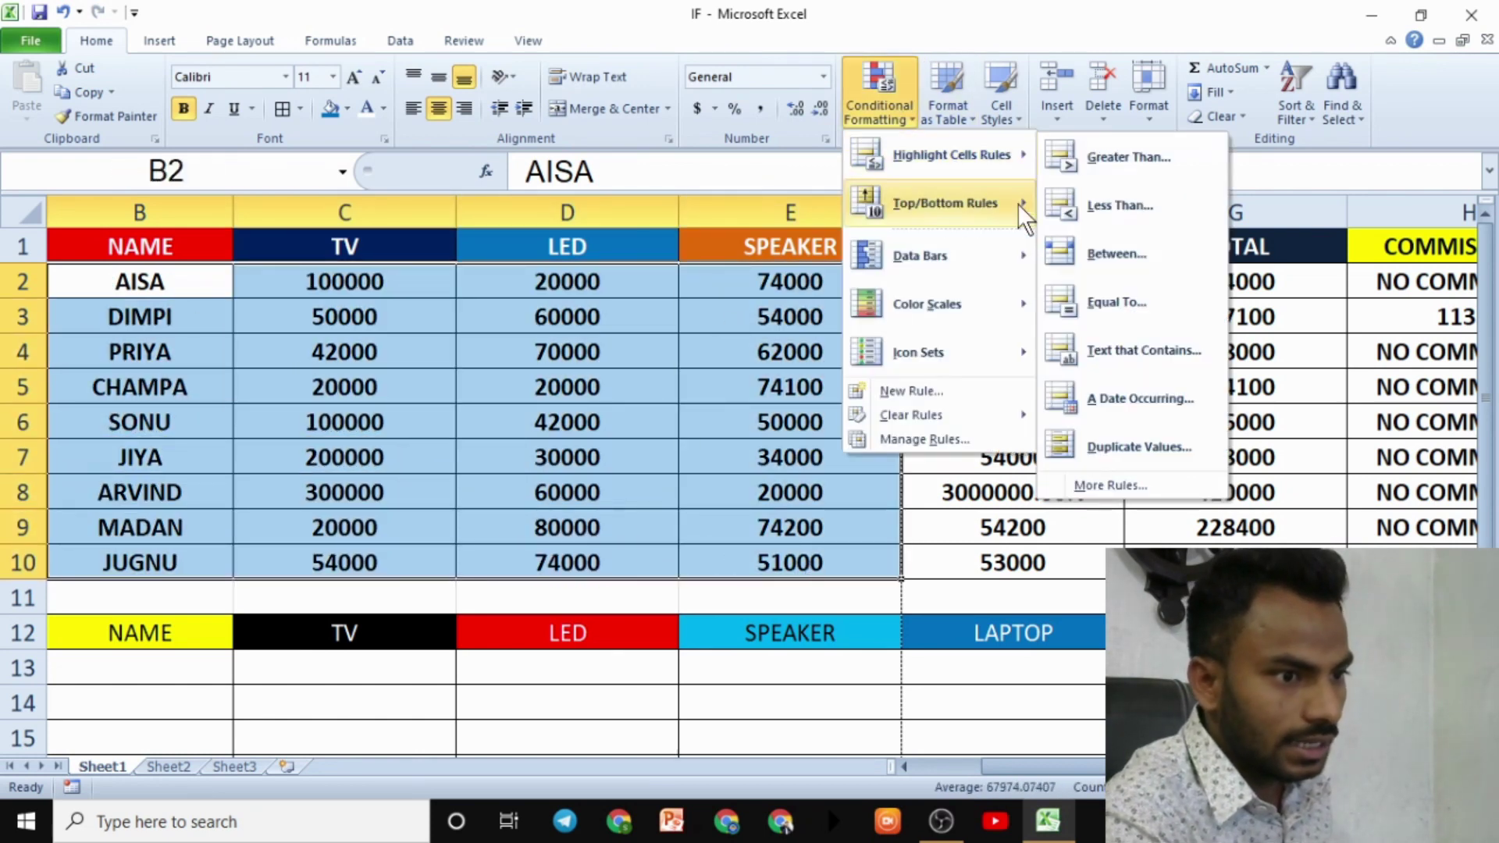
click(1159, 359)
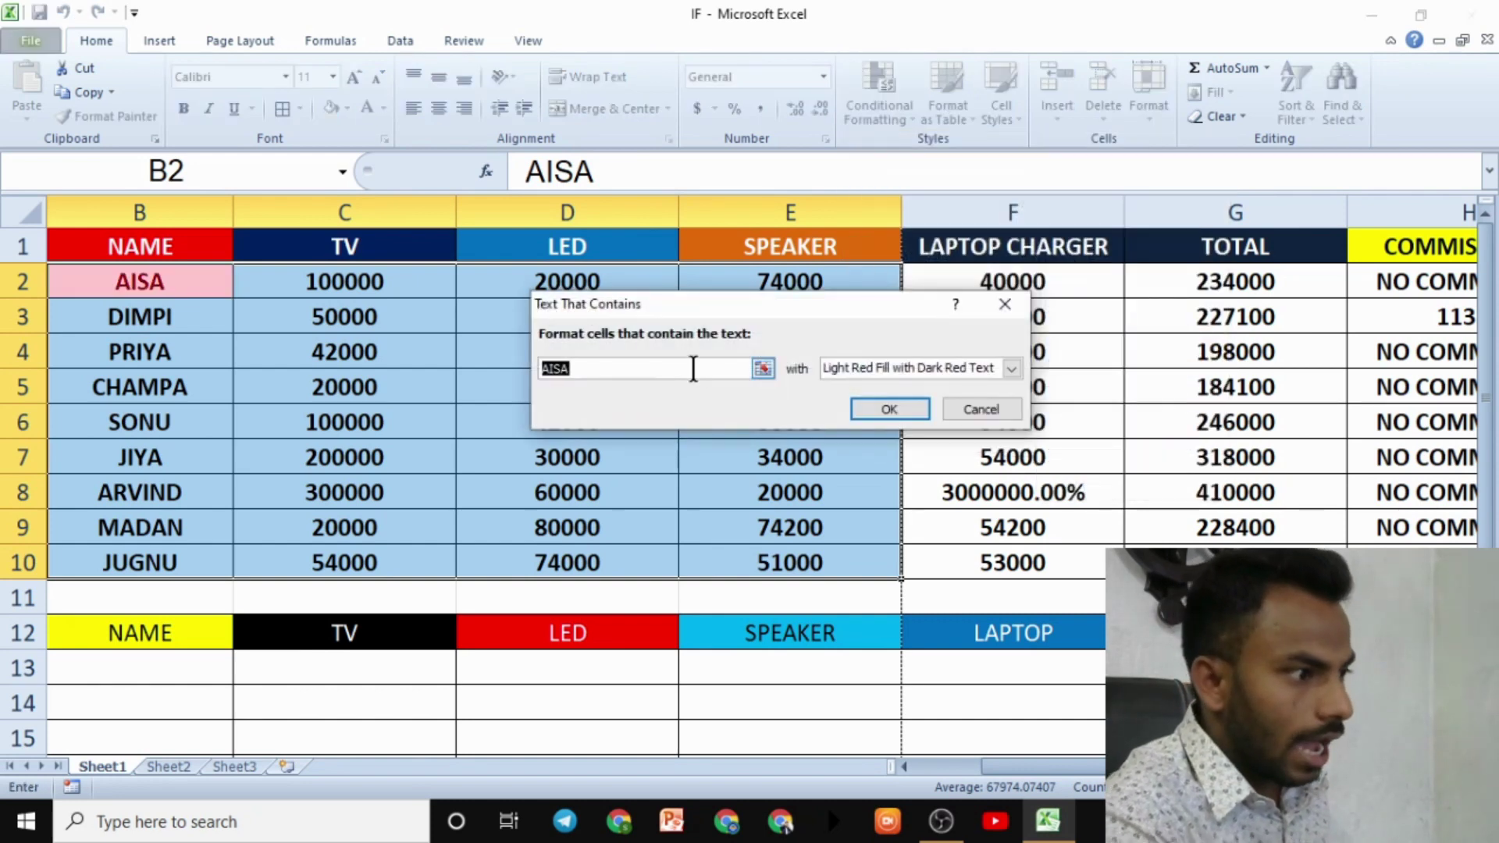
text(SONU)
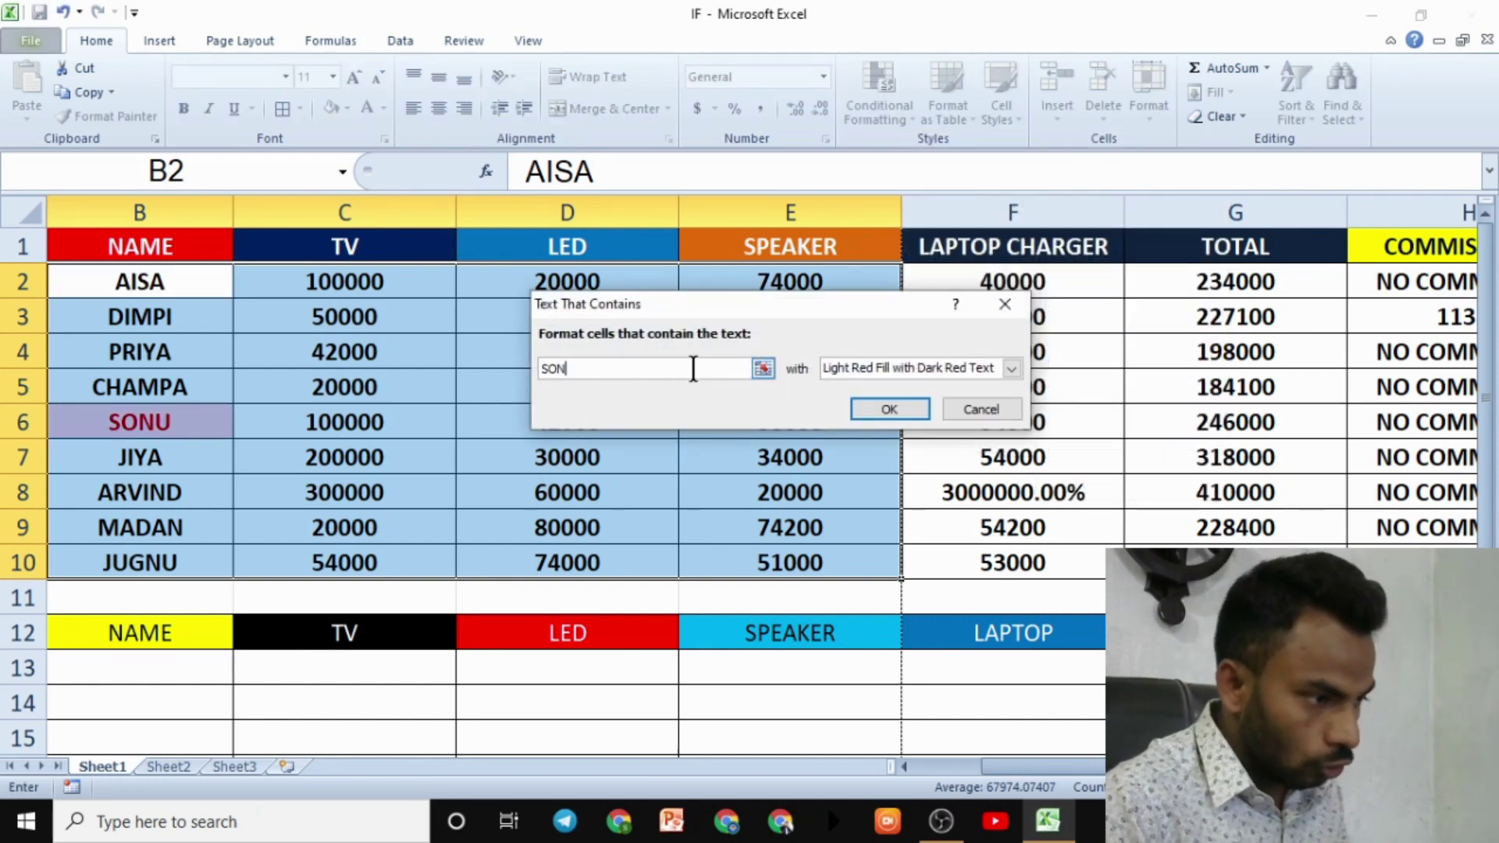
drag(757, 316, 970, 349)
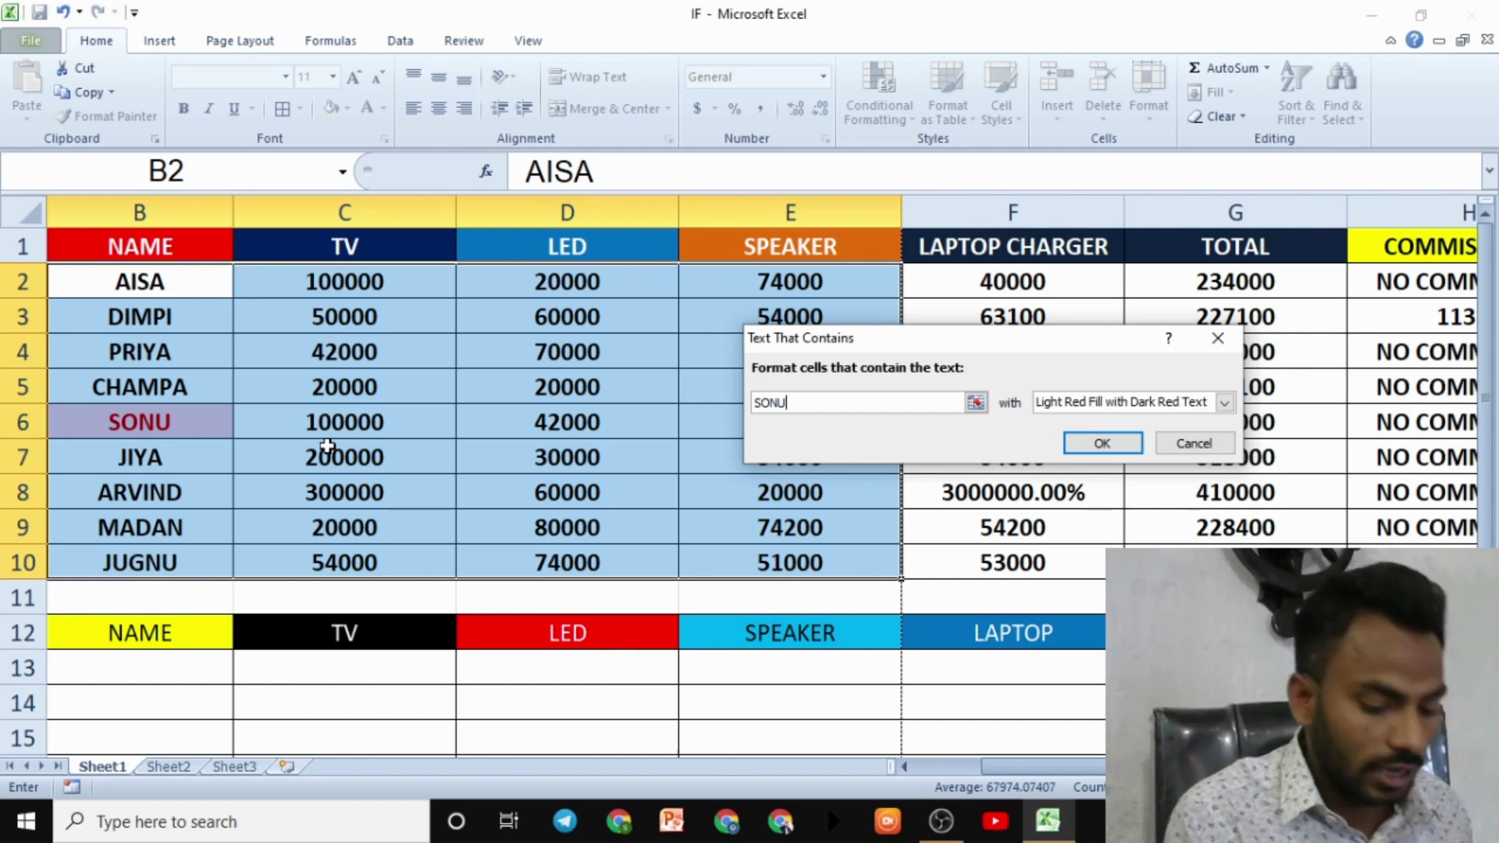
key(BackSpace)
key(BackSpace)
key(BackSpace)
key(BackSpace)
text(JIY)
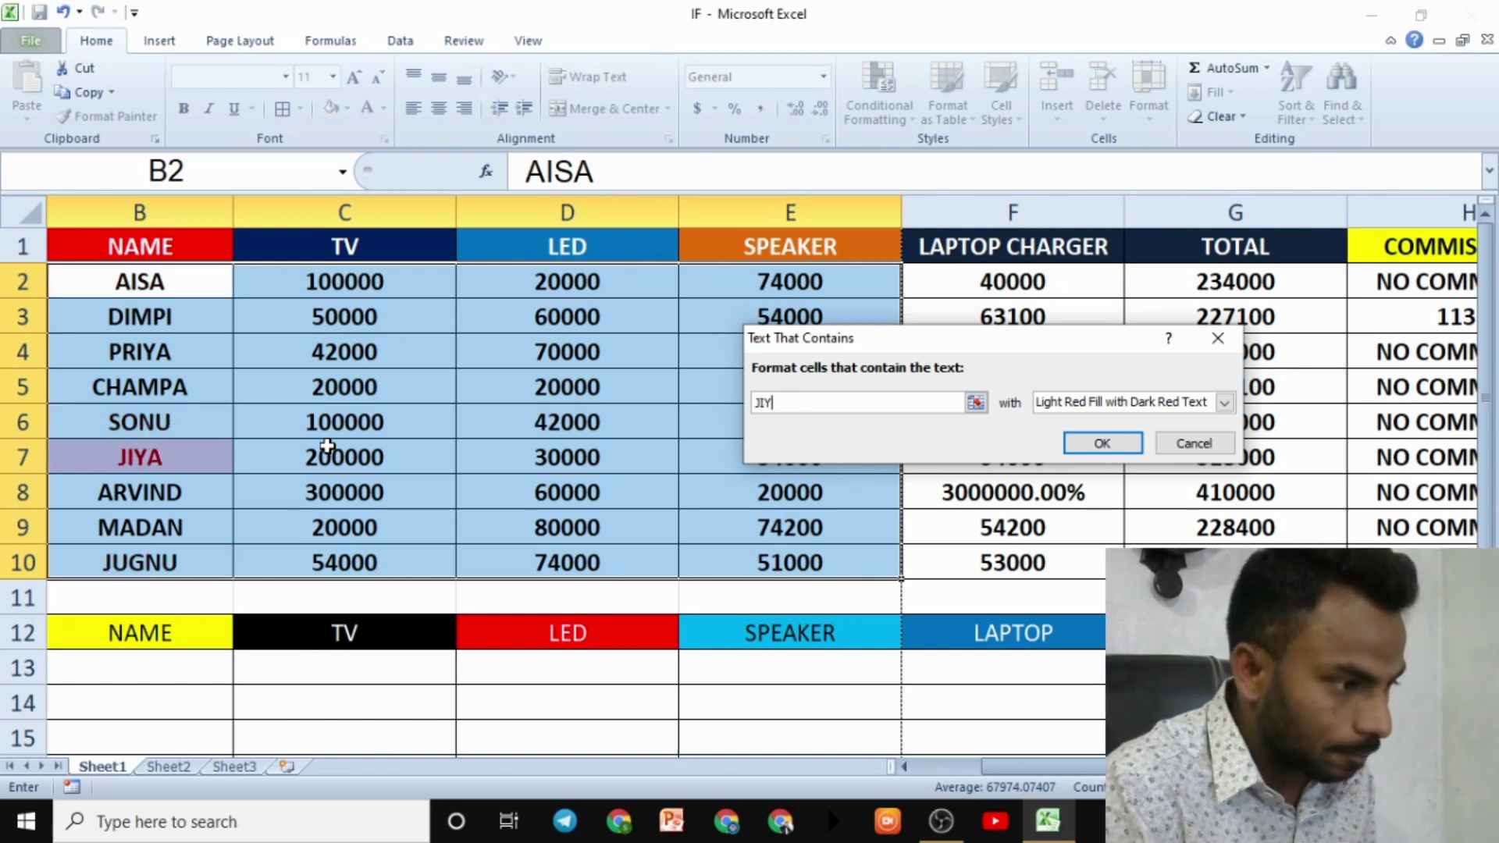
text(A)
key(BackSpace)
key(BackSpace)
key(BackSpace)
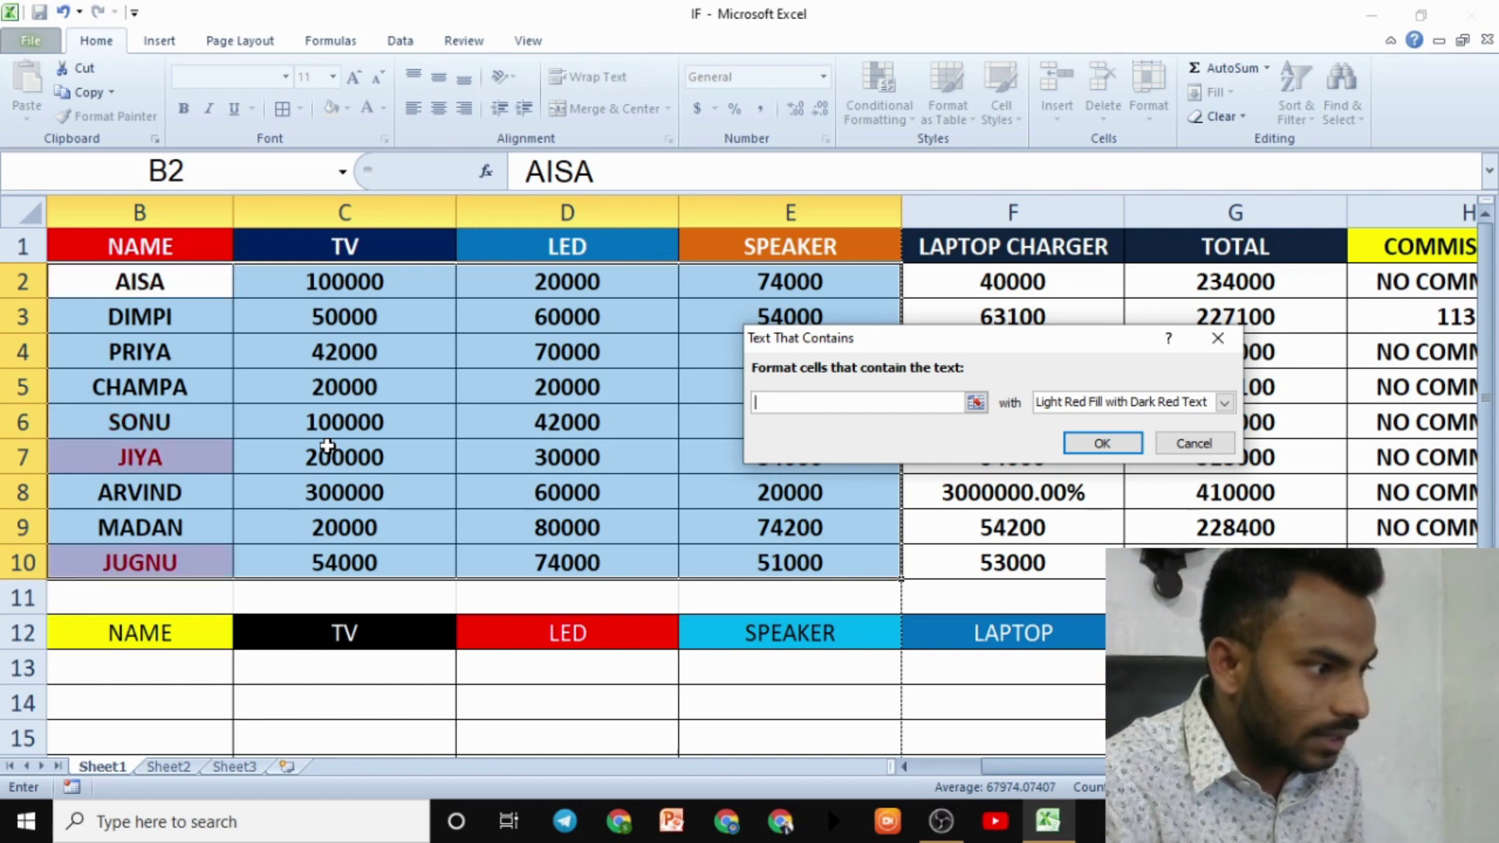
text(MADAN)
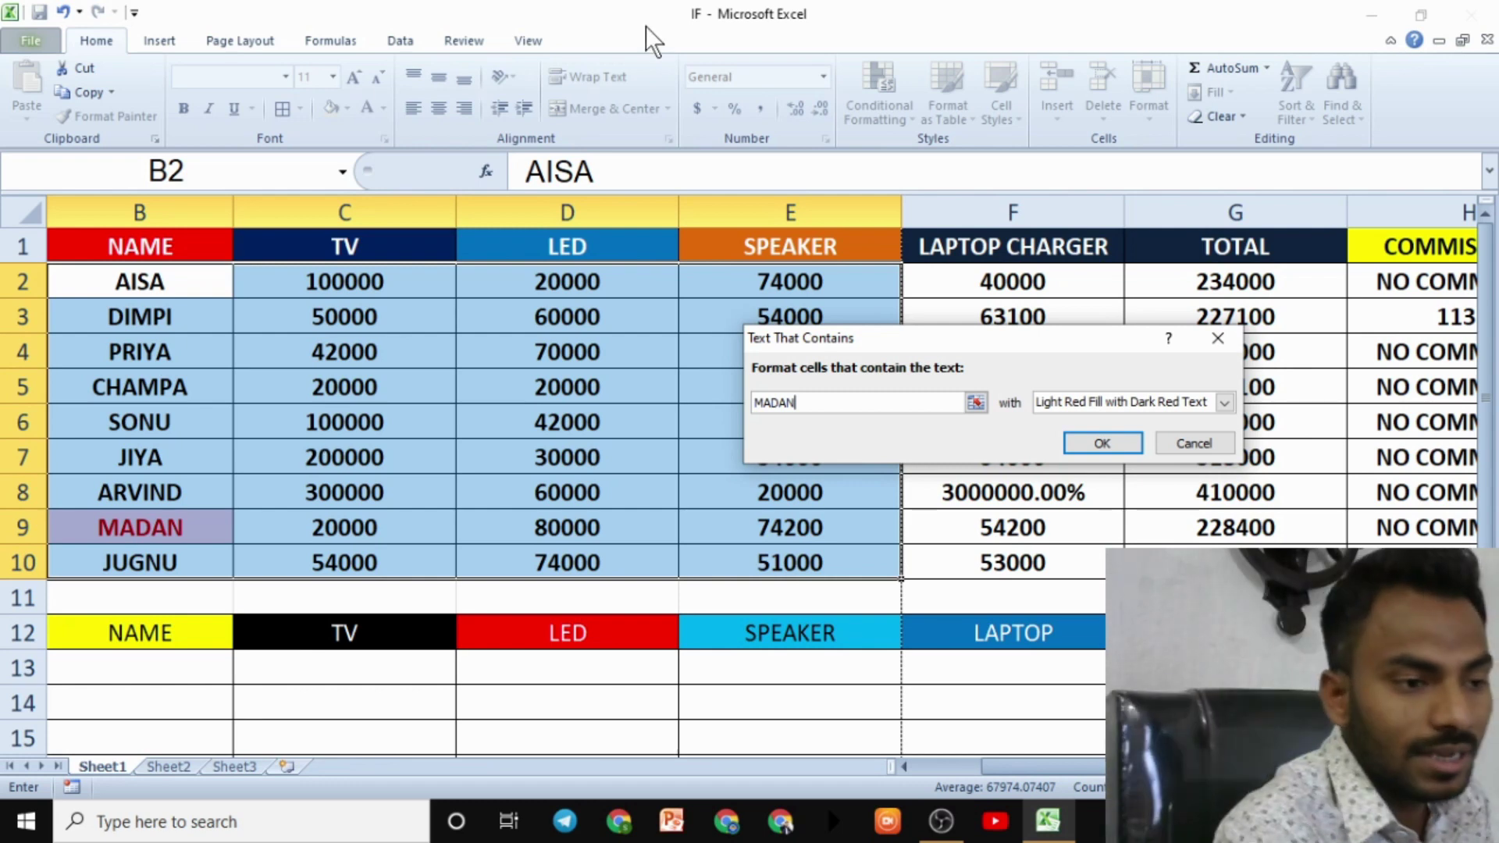
click(1224, 337)
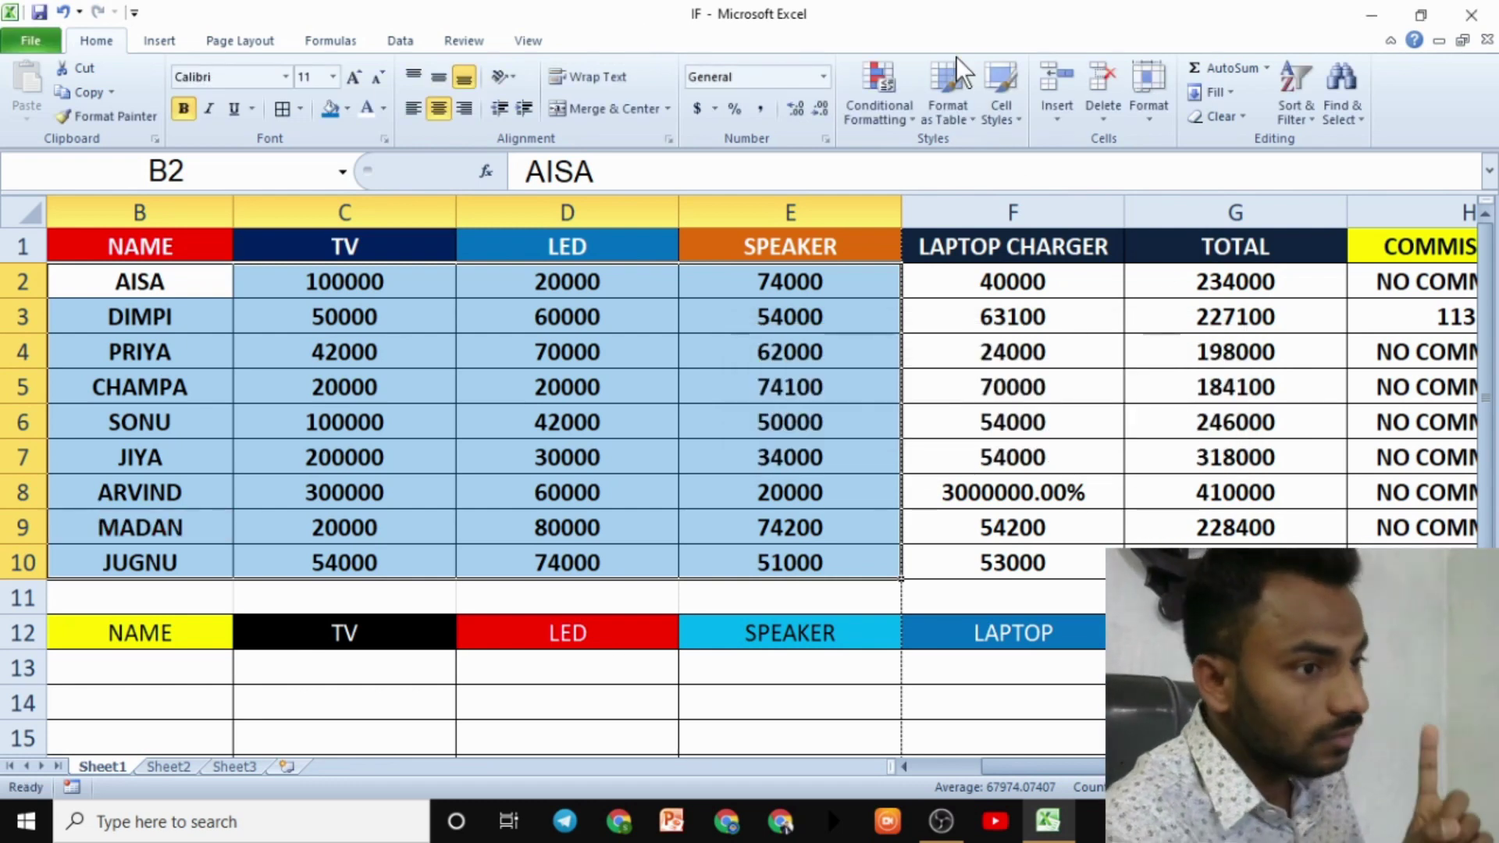
Open the Conditional Formatting menu to view the Top/Bottom Rules
click(895, 105)
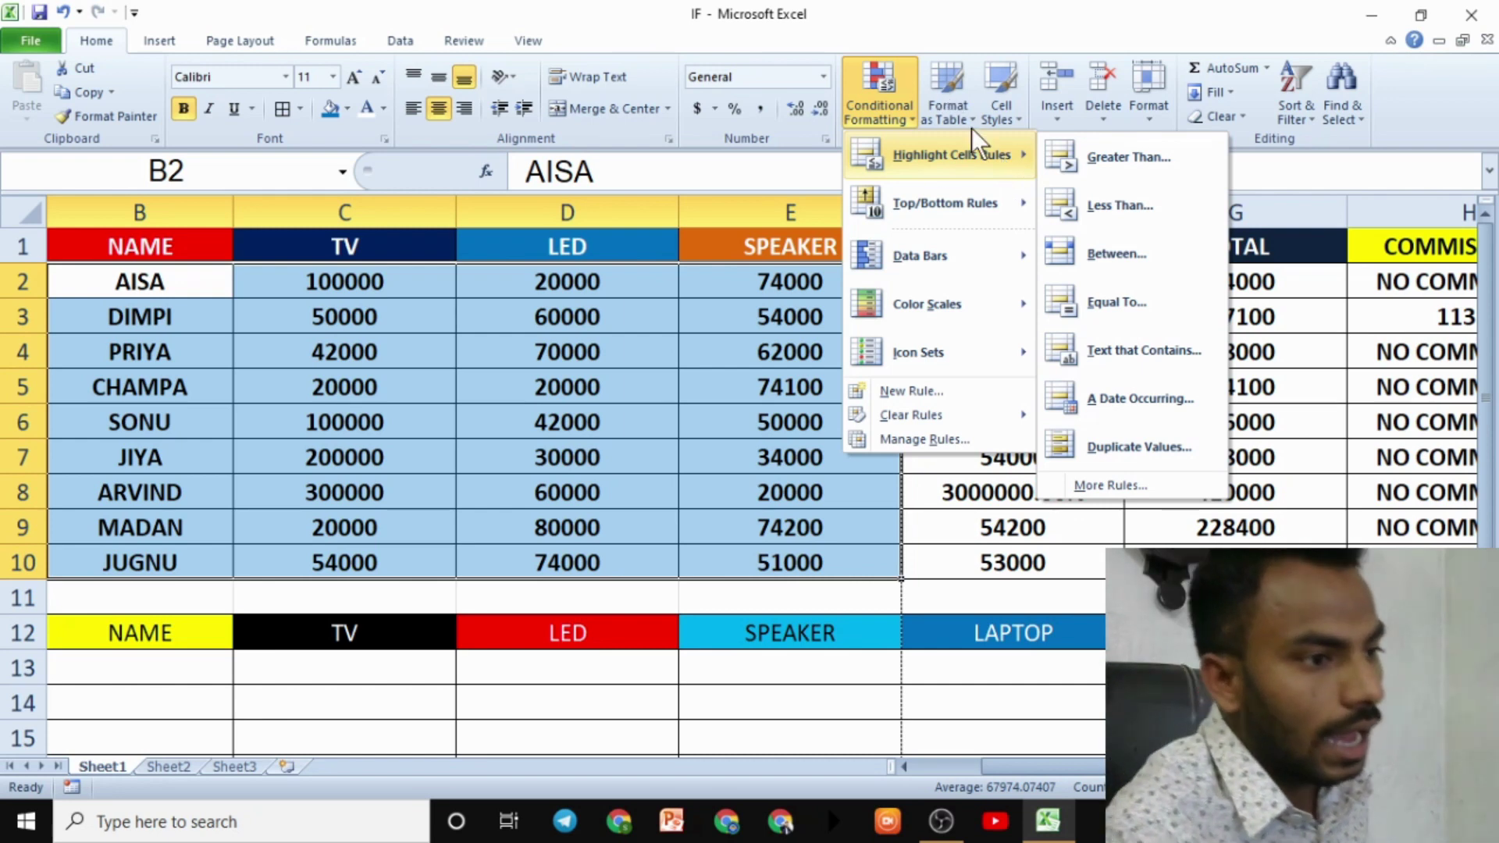
mouse_move(944, 204)
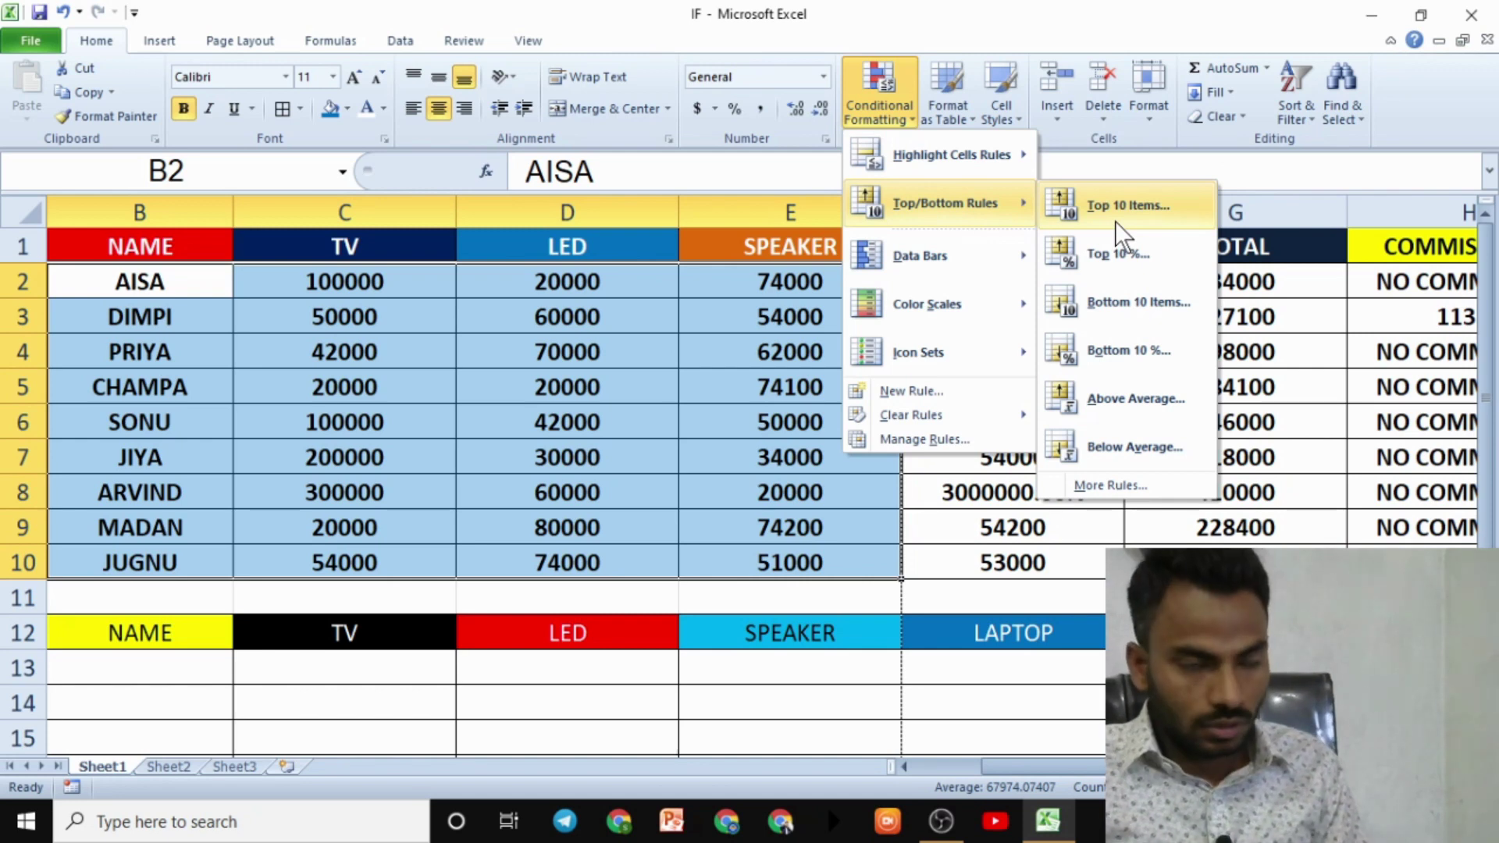
click(1082, 212)
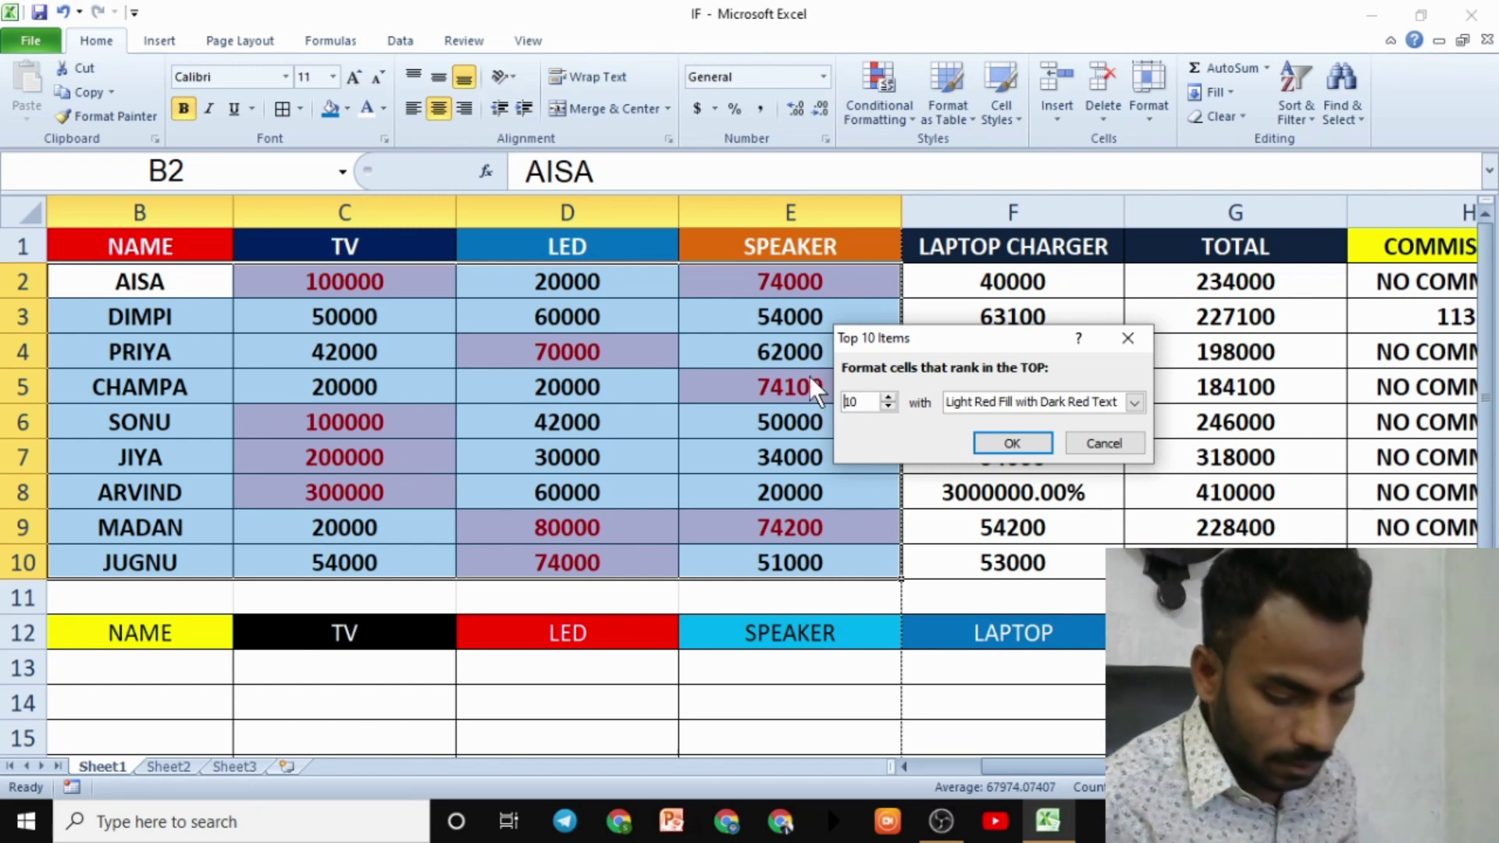
text(5)
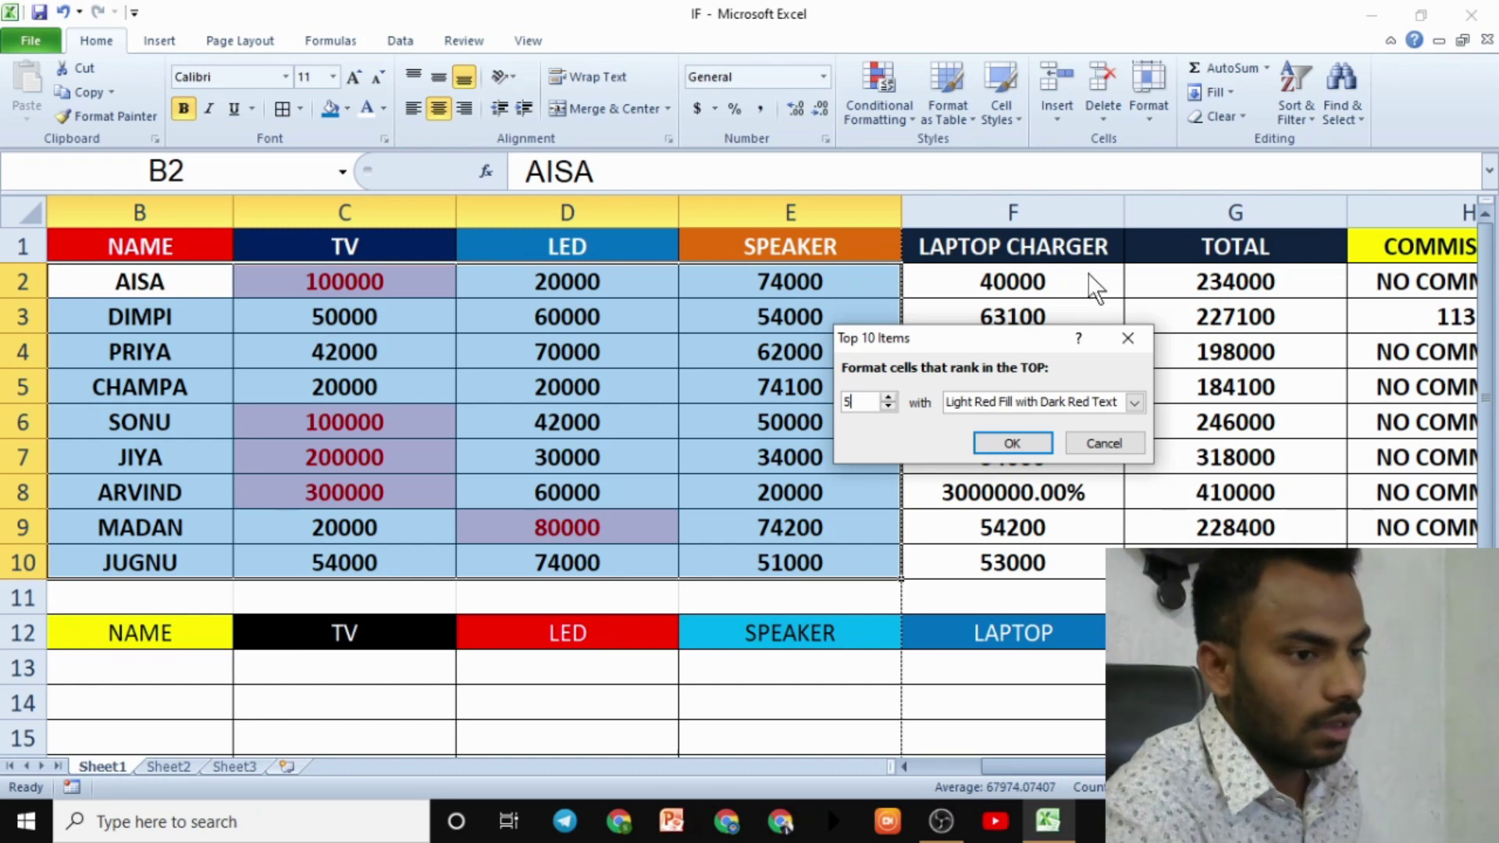
click(1124, 340)
click(895, 120)
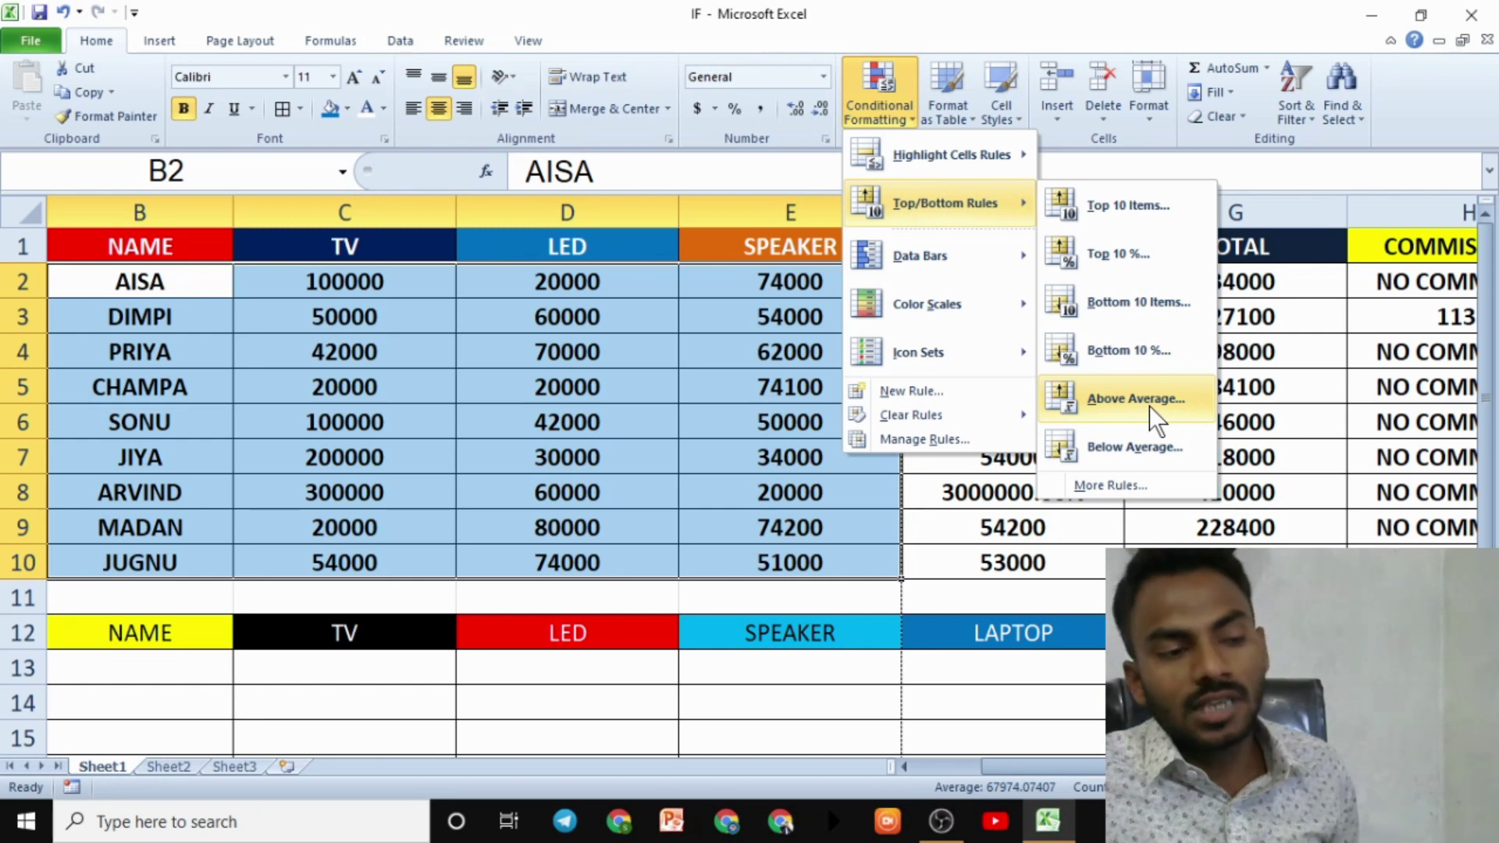
Dismiss the Conditional Formatting menu without applying a rule
click(1096, 314)
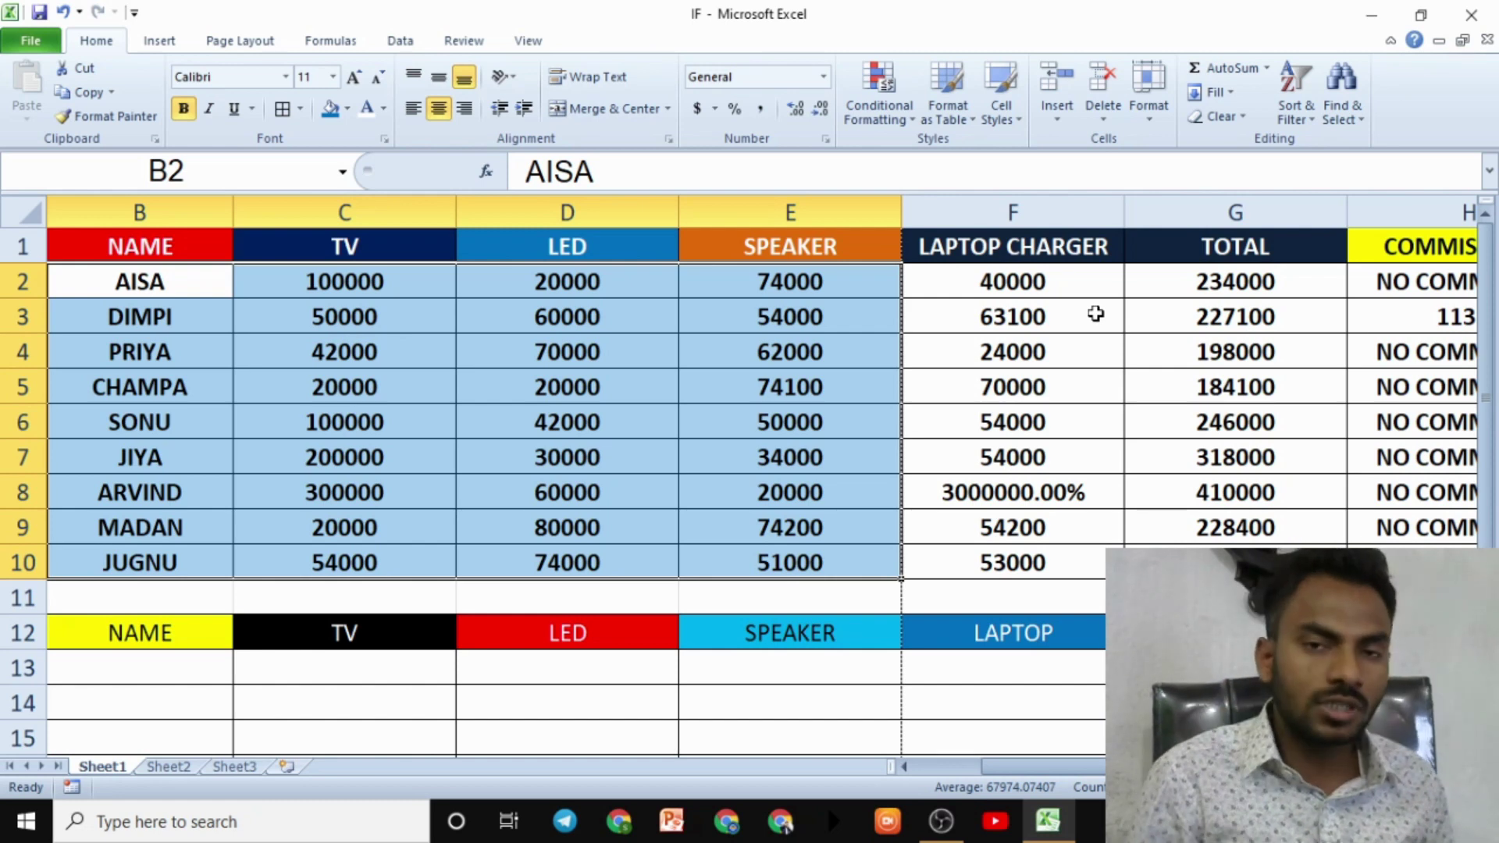
Apply Purple gradient data bars to the TV, LED and SPEAKER figures, then inspect C7 and C8
click(898, 121)
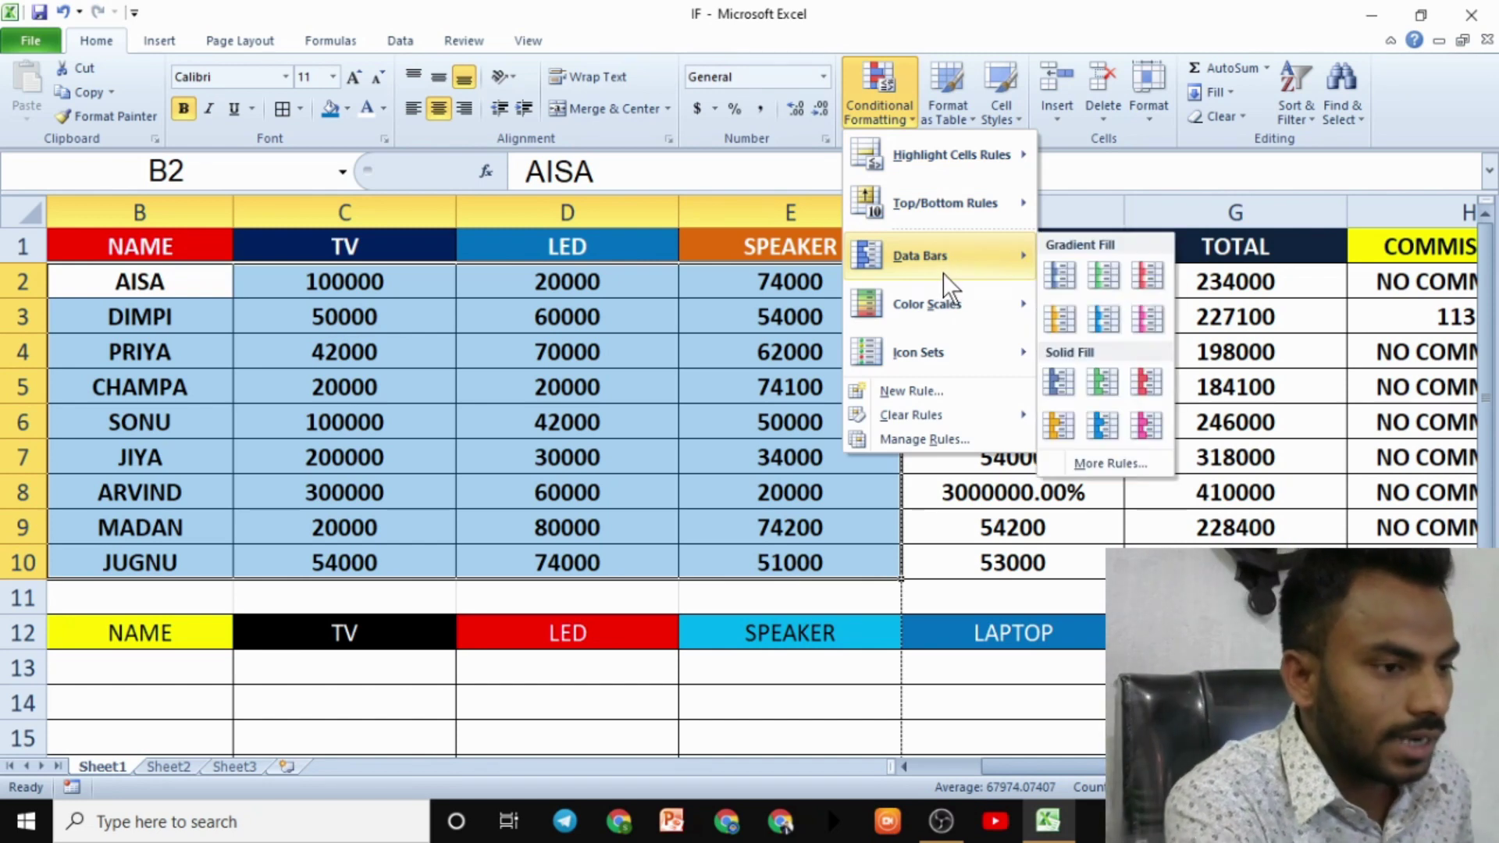
mouse_move(920, 255)
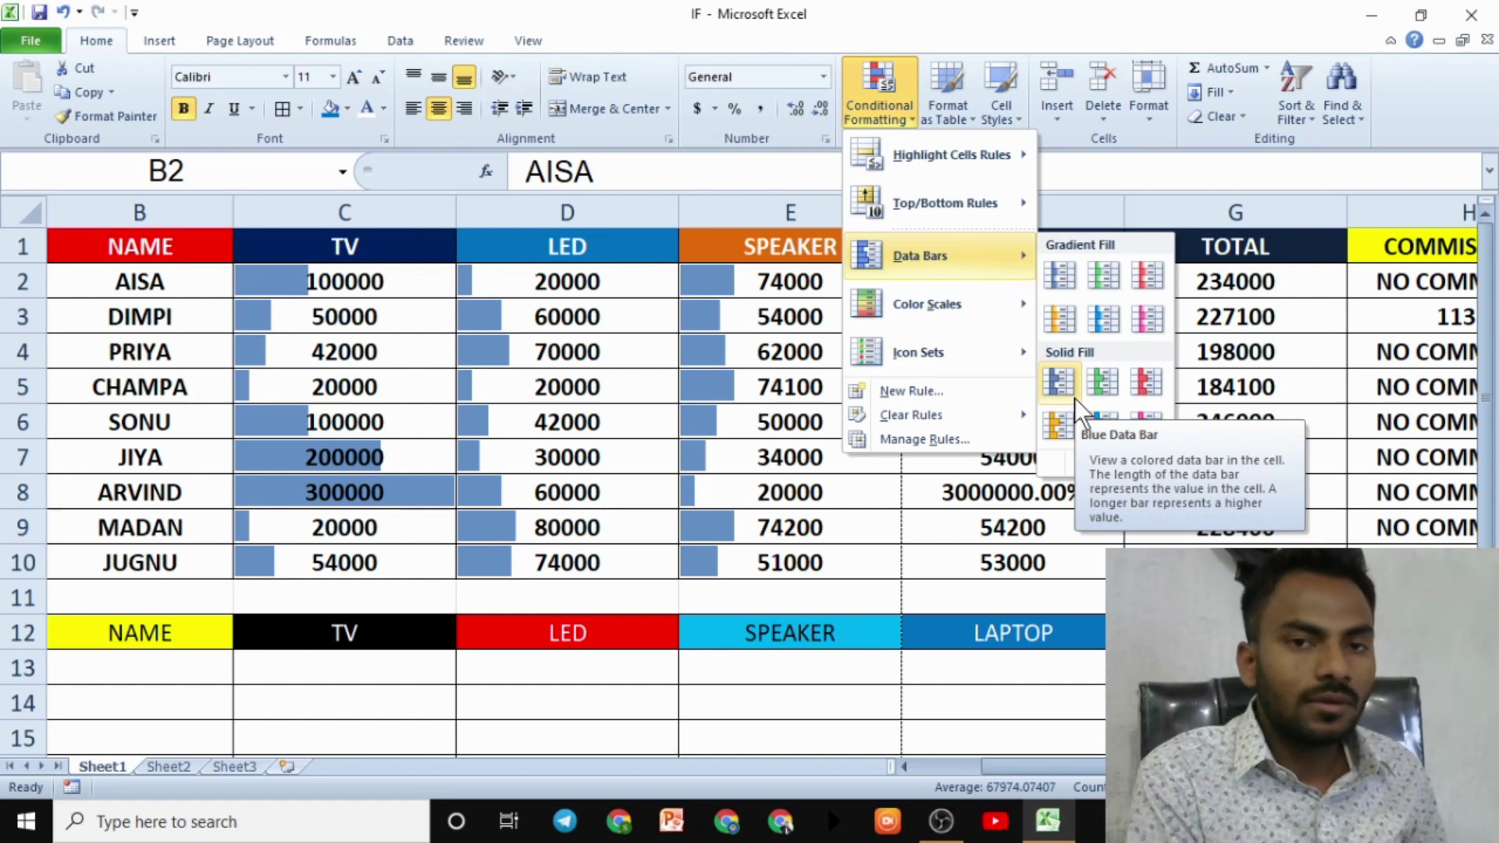
click(1145, 320)
click(534, 429)
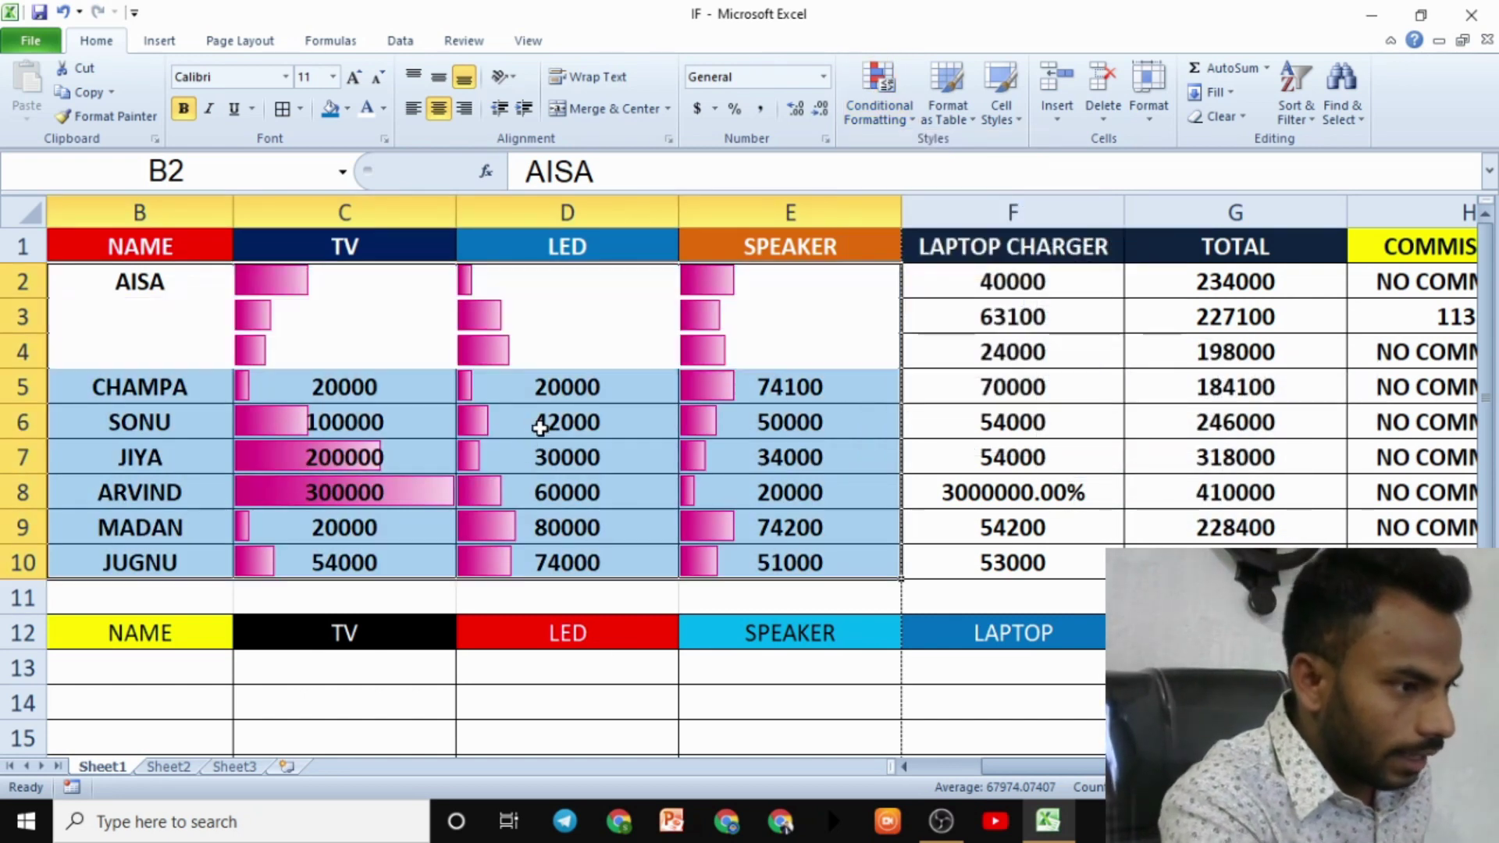
click(376, 460)
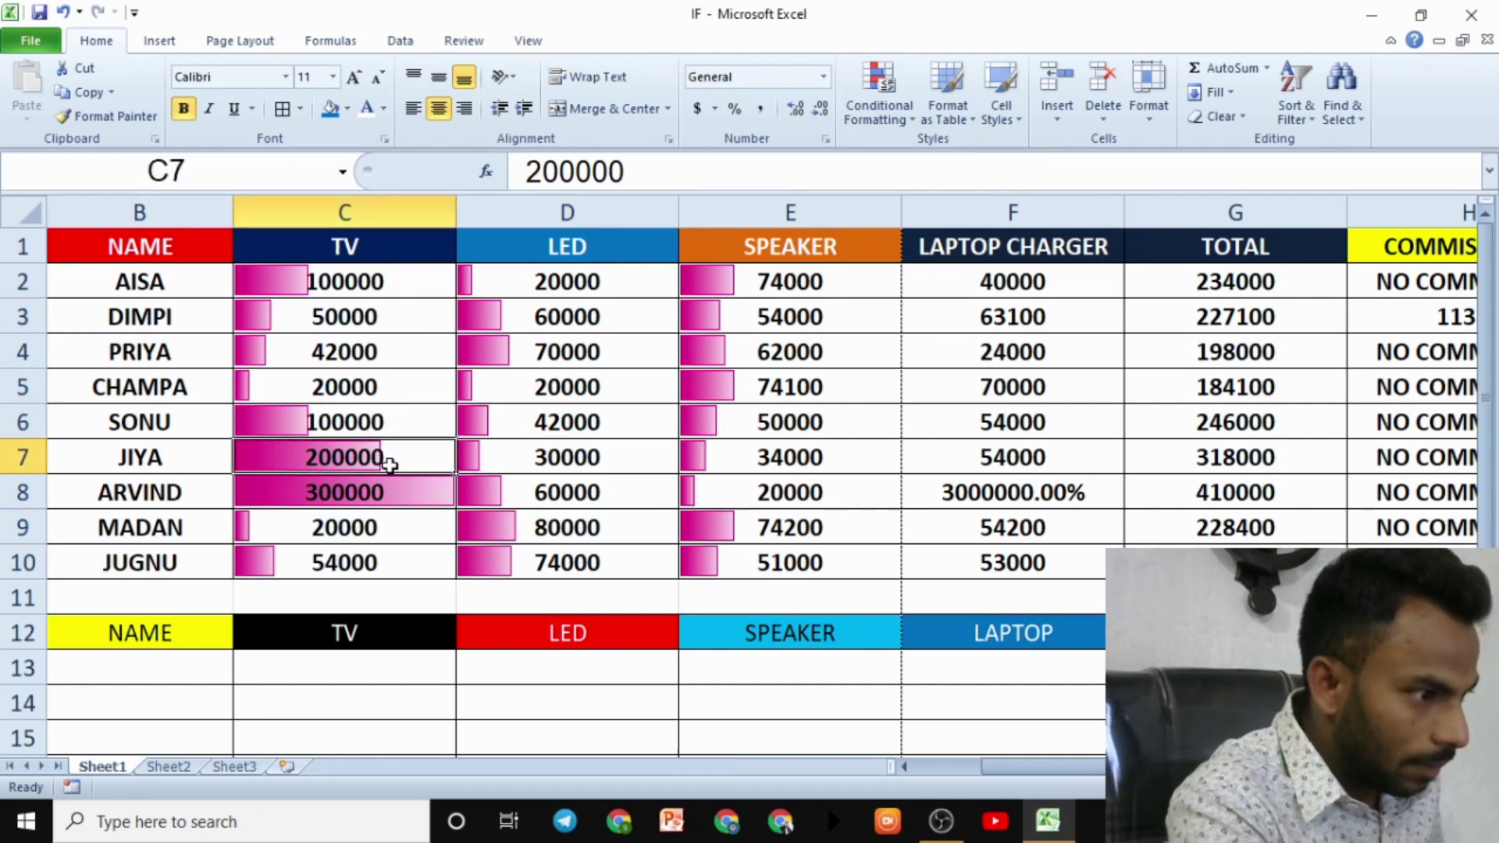
click(348, 494)
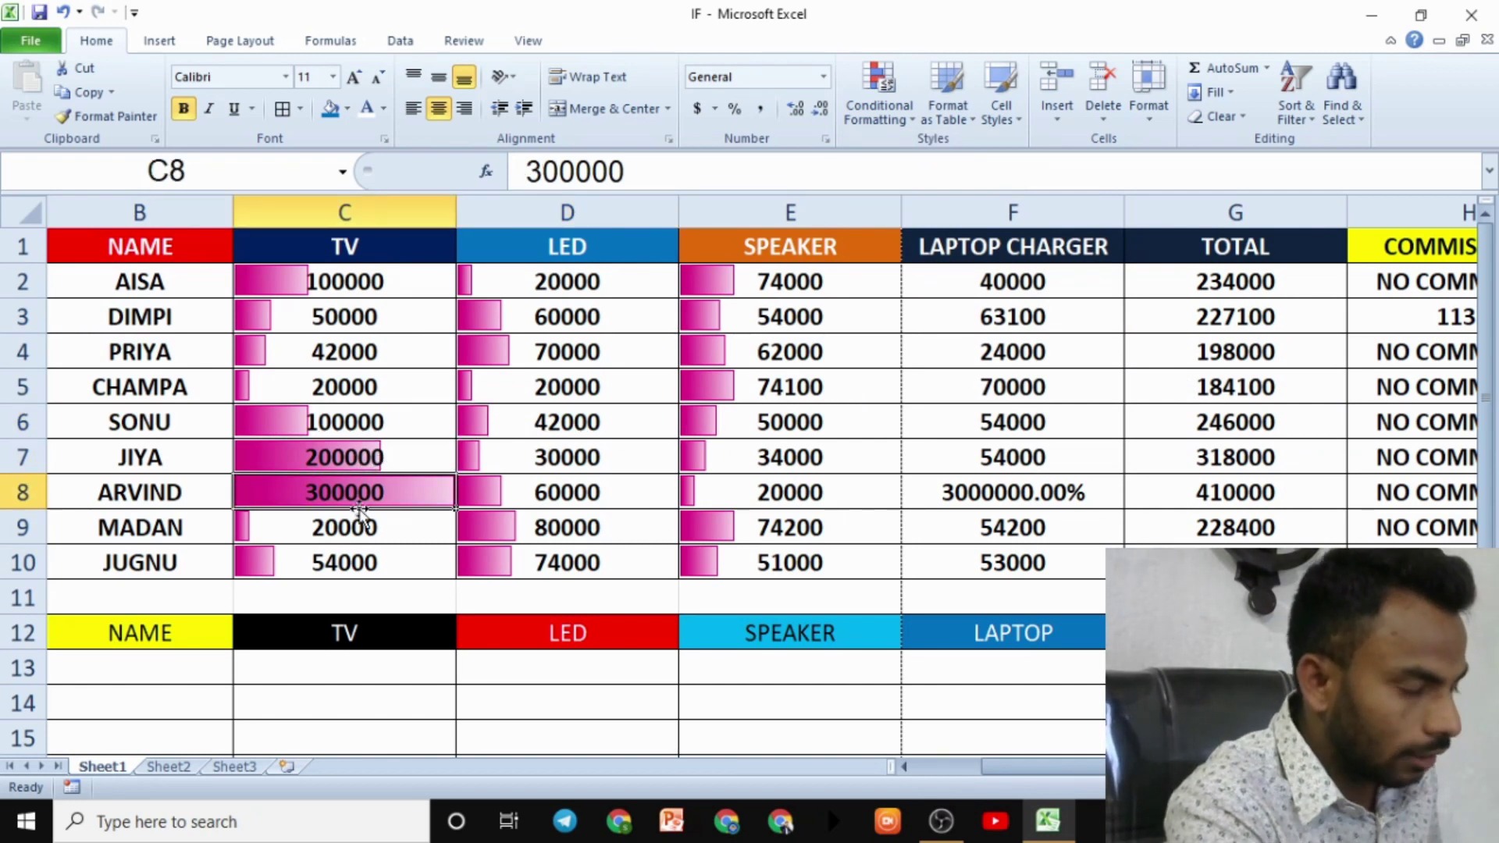
Change ARVIND's TV value in C8 from 300000 to 3000
click(731, 316)
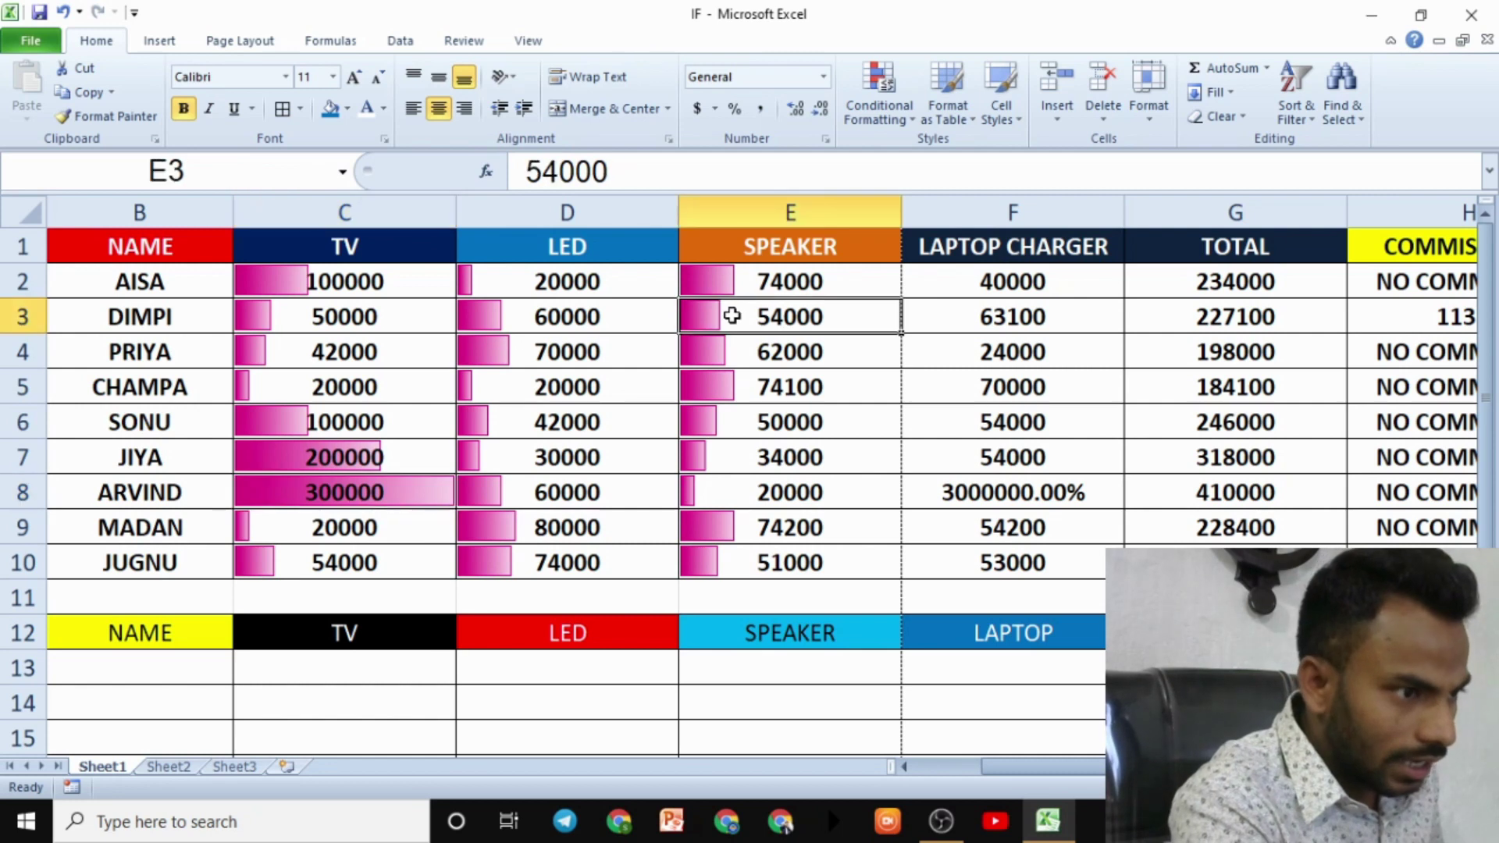
click(392, 504)
text(30)
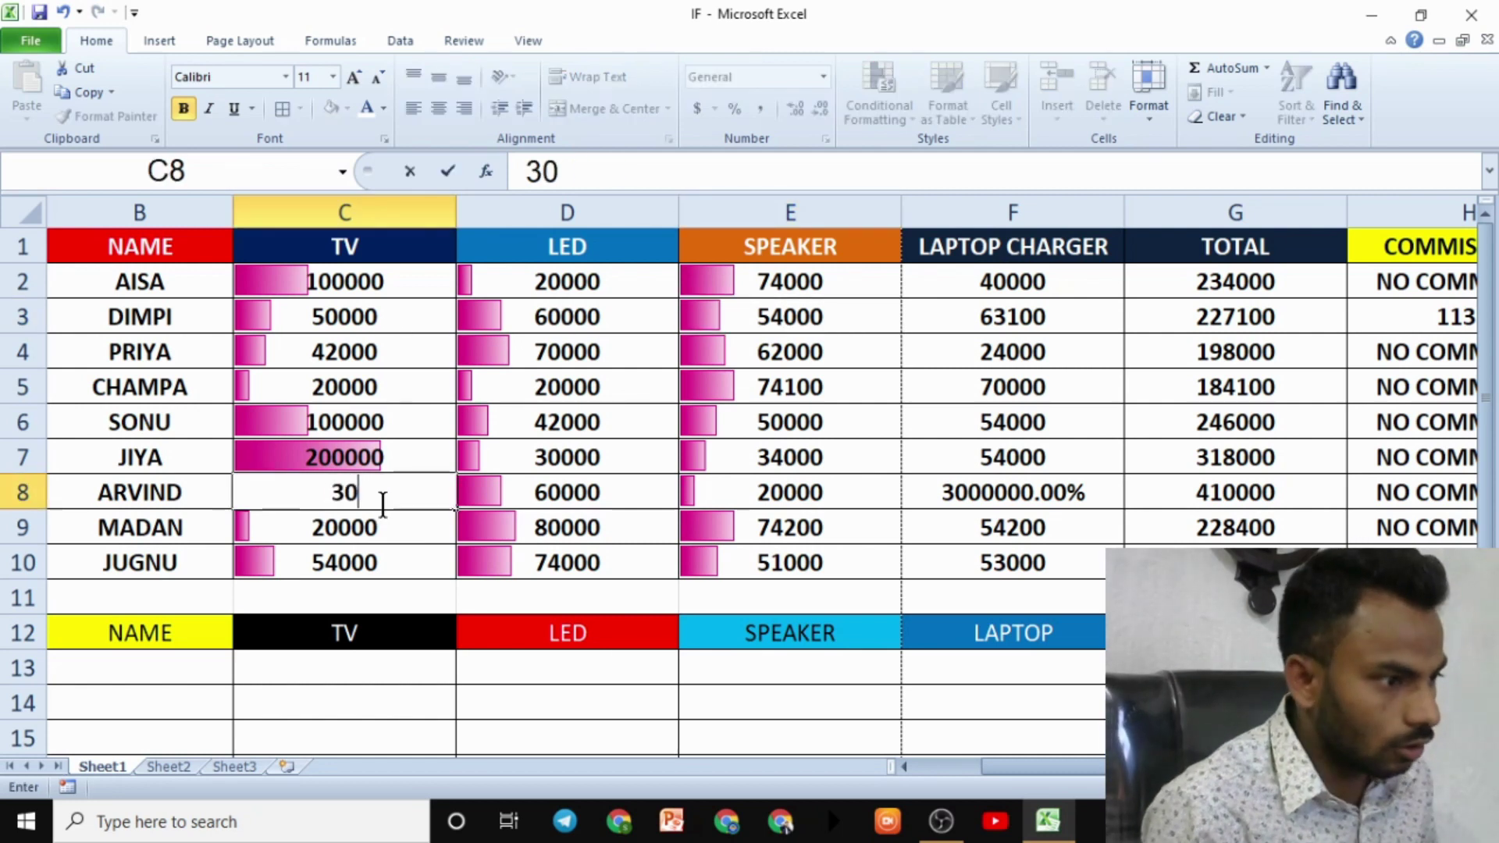
text(00)
click(637, 540)
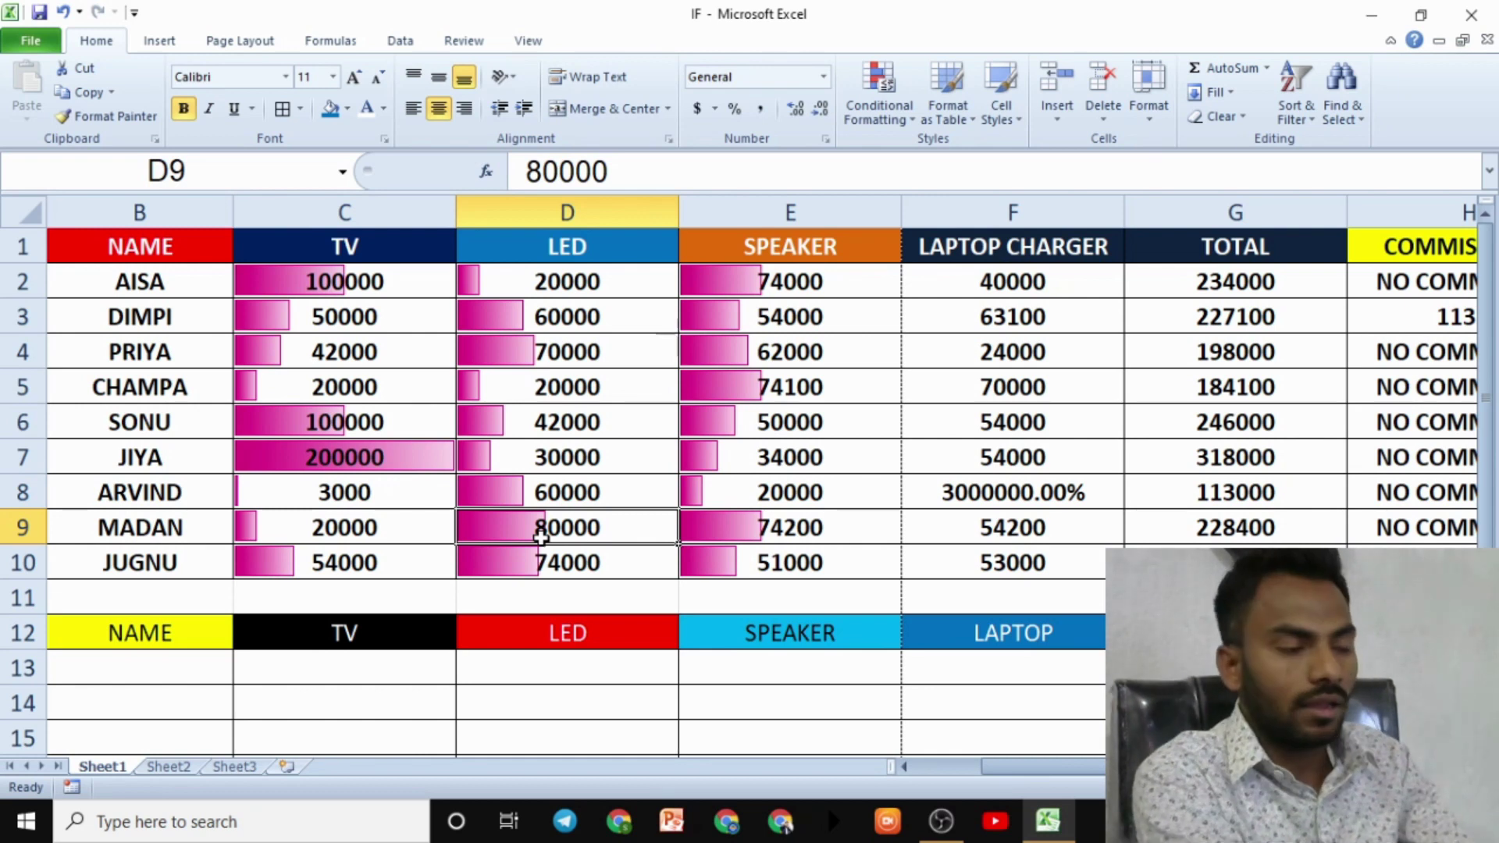
Check the rescaled bars in C2, column D and D7, then select C2:E10
click(389, 278)
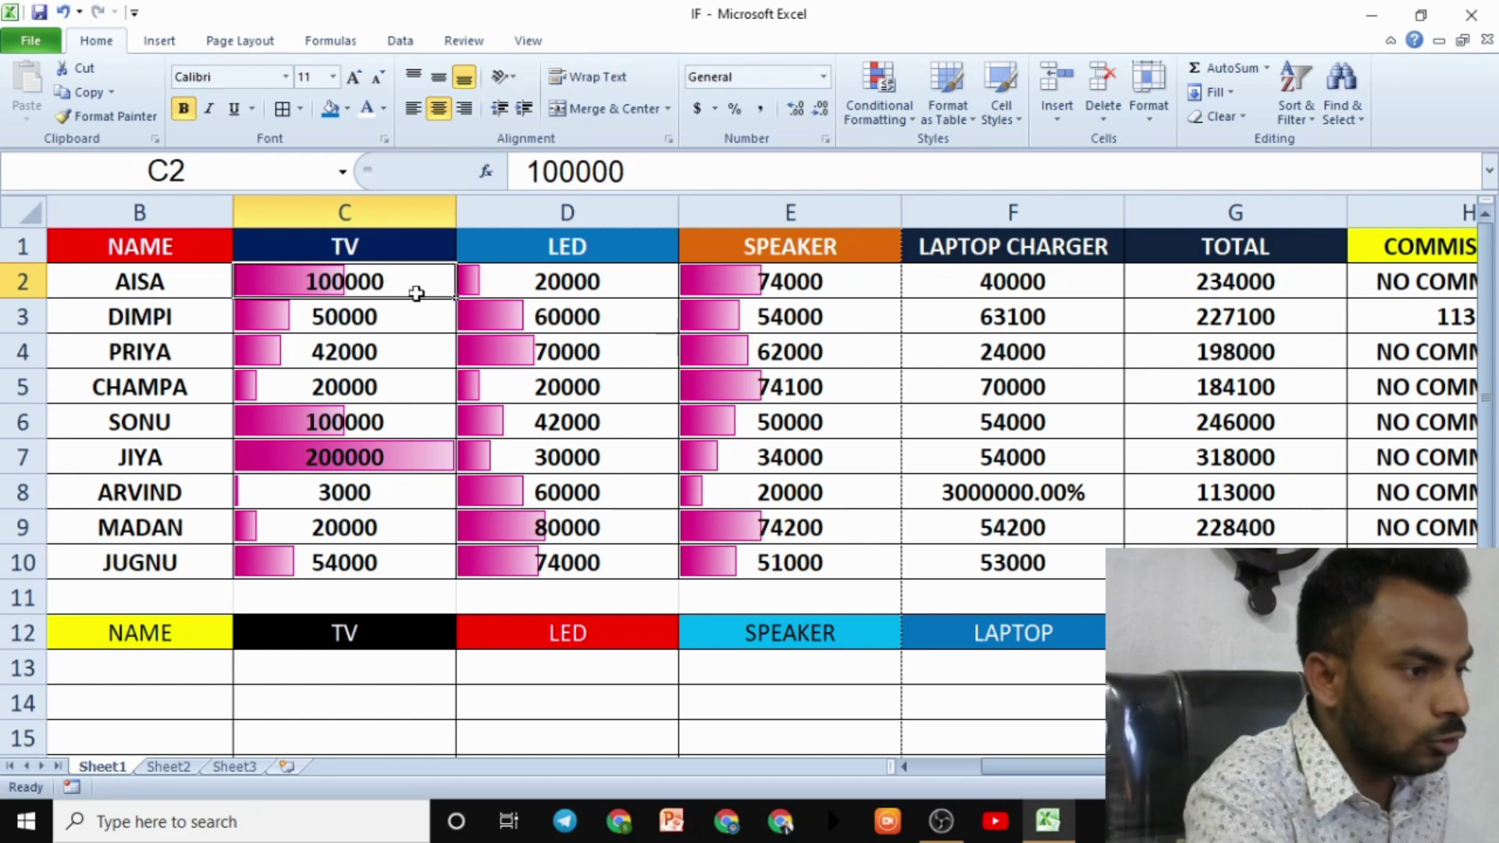
click(551, 320)
click(621, 465)
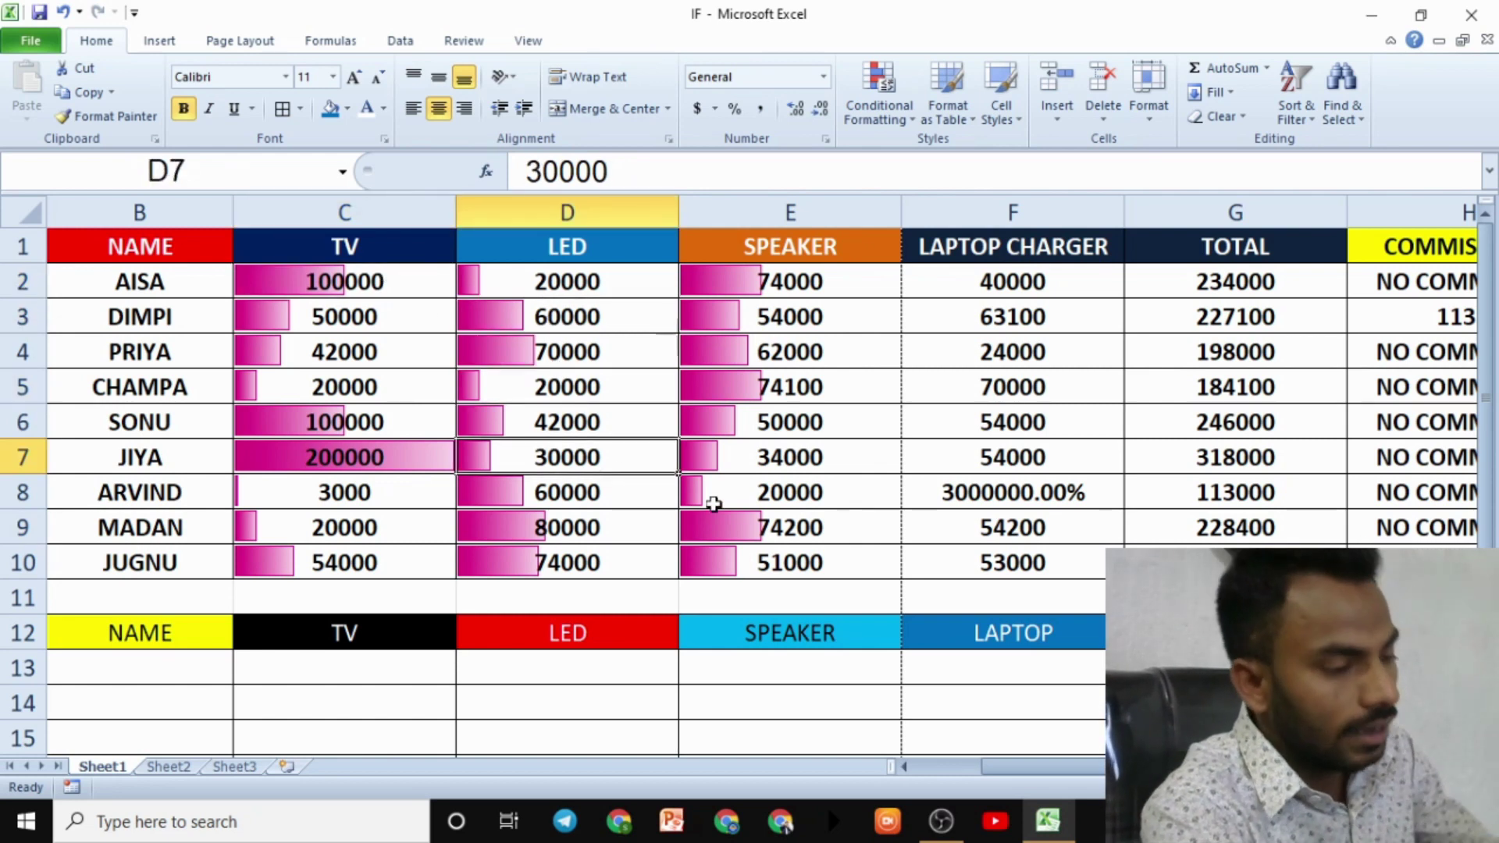
click(859, 565)
mouse_move(910, 568)
mouse_down()
mouse_move(588, 414)
mouse_move(567, 285)
mouse_up()
click(812, 597)
drag(804, 563, 324, 286)
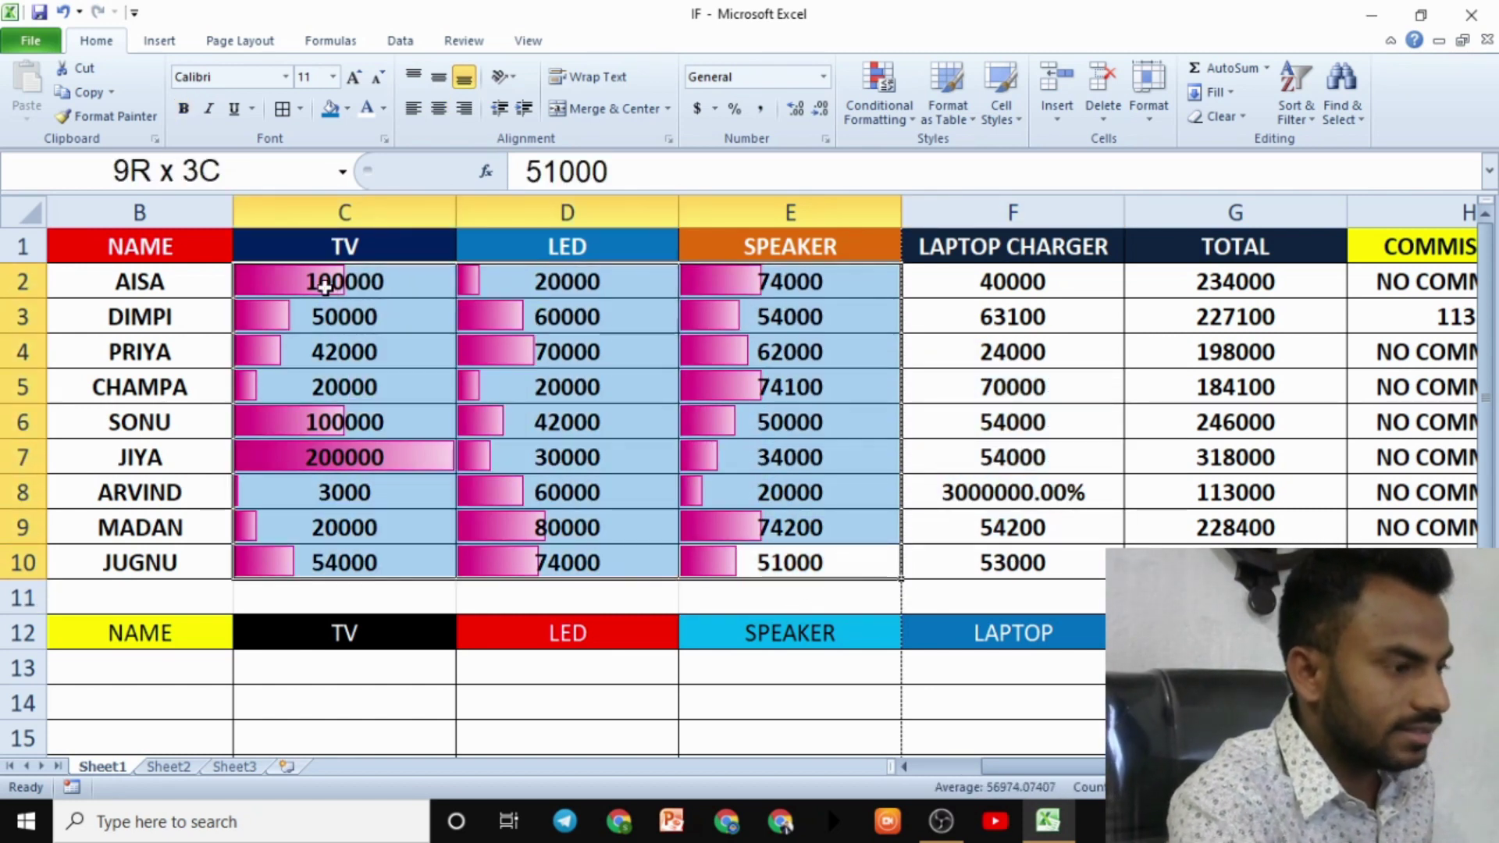
Open Conditional Formatting to show the Icon Sets options
click(875, 104)
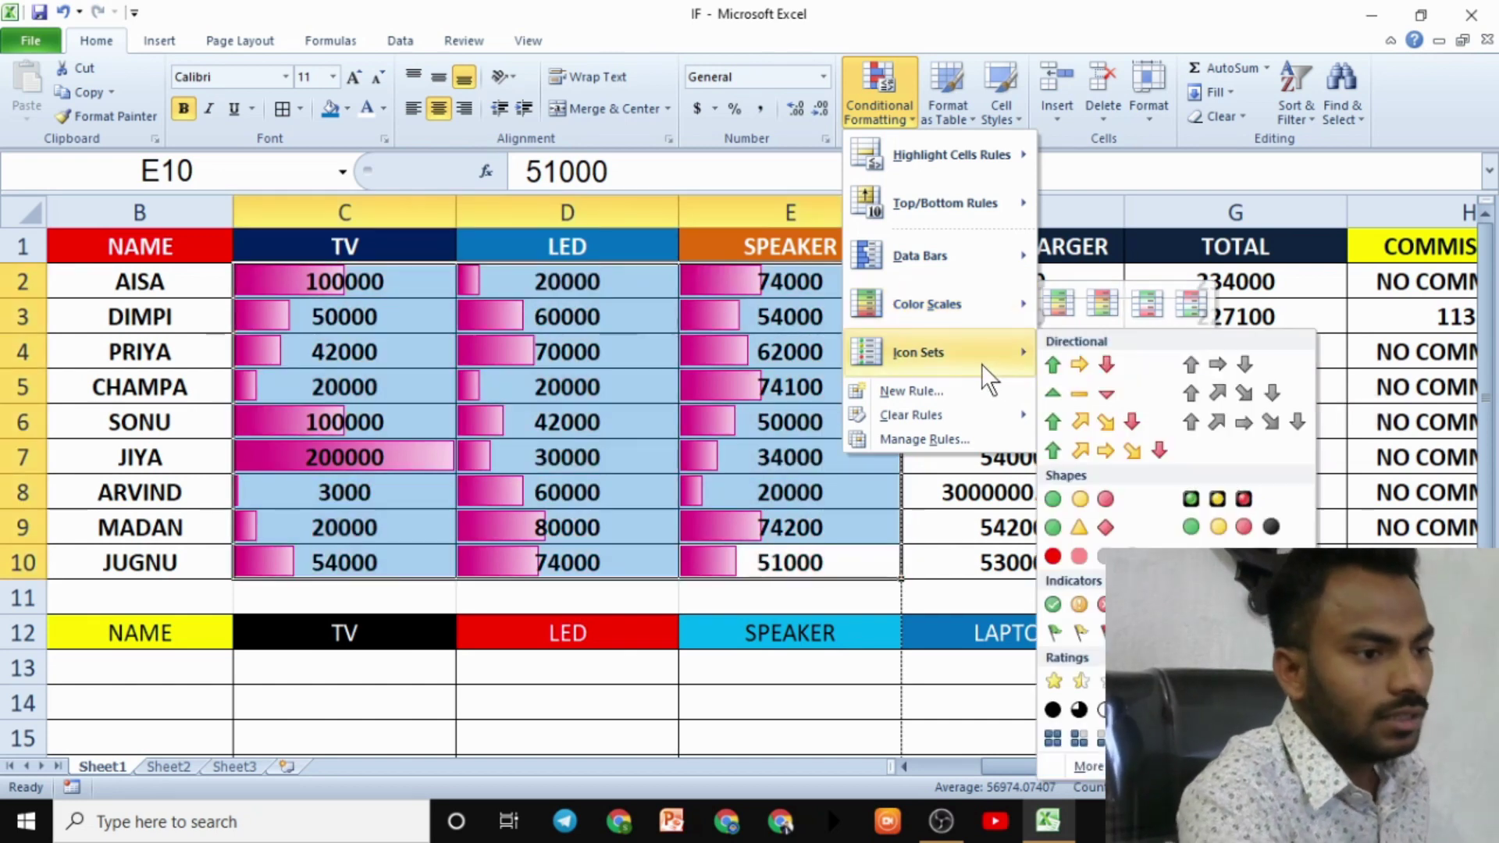
mouse_move(920, 352)
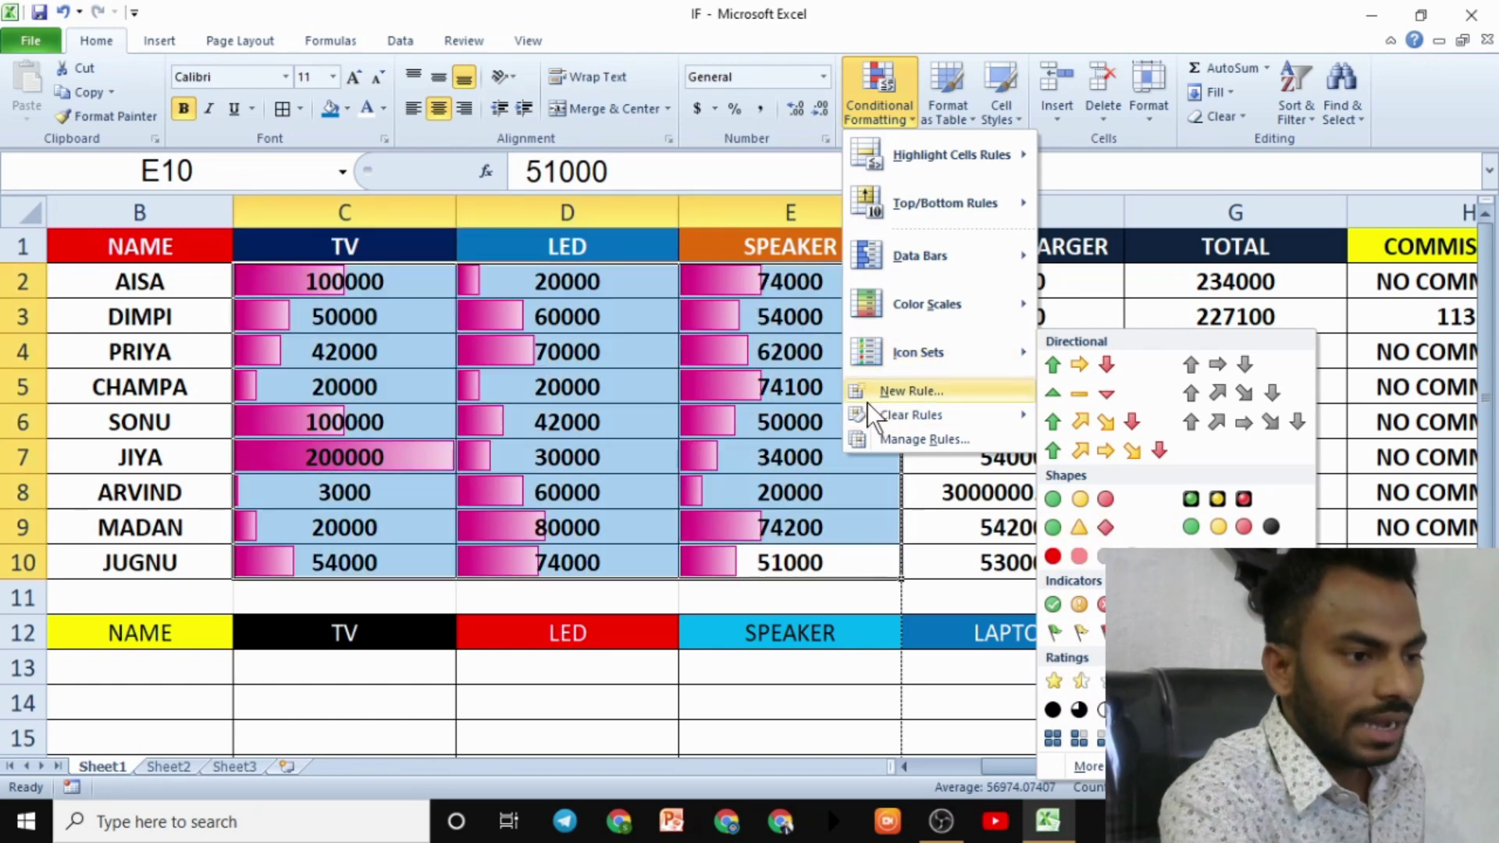
Look through the new-rule types and the existing formatting rules, closing both without changes
click(911, 393)
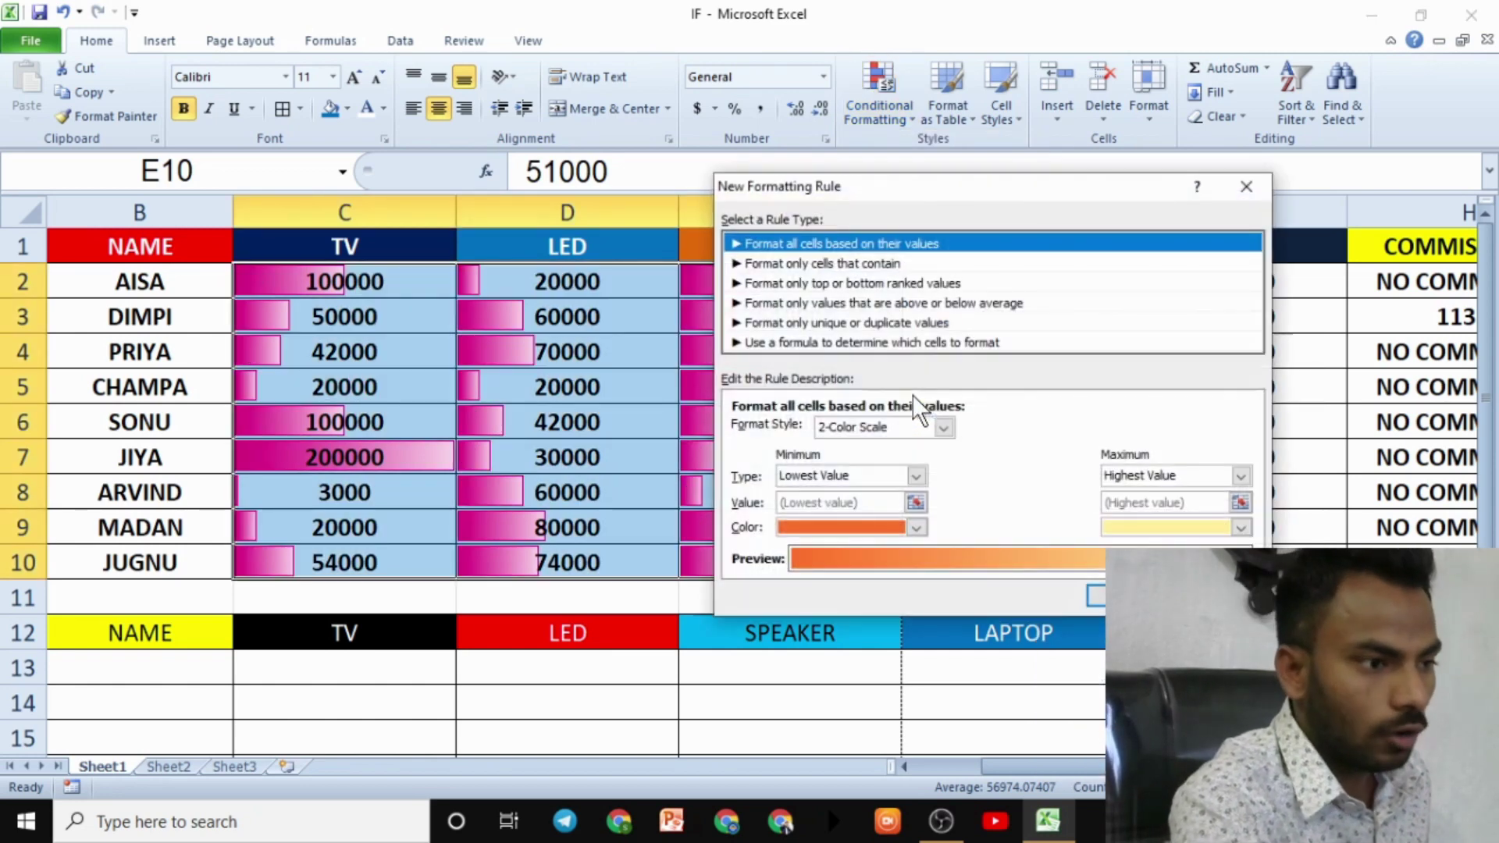
click(841, 273)
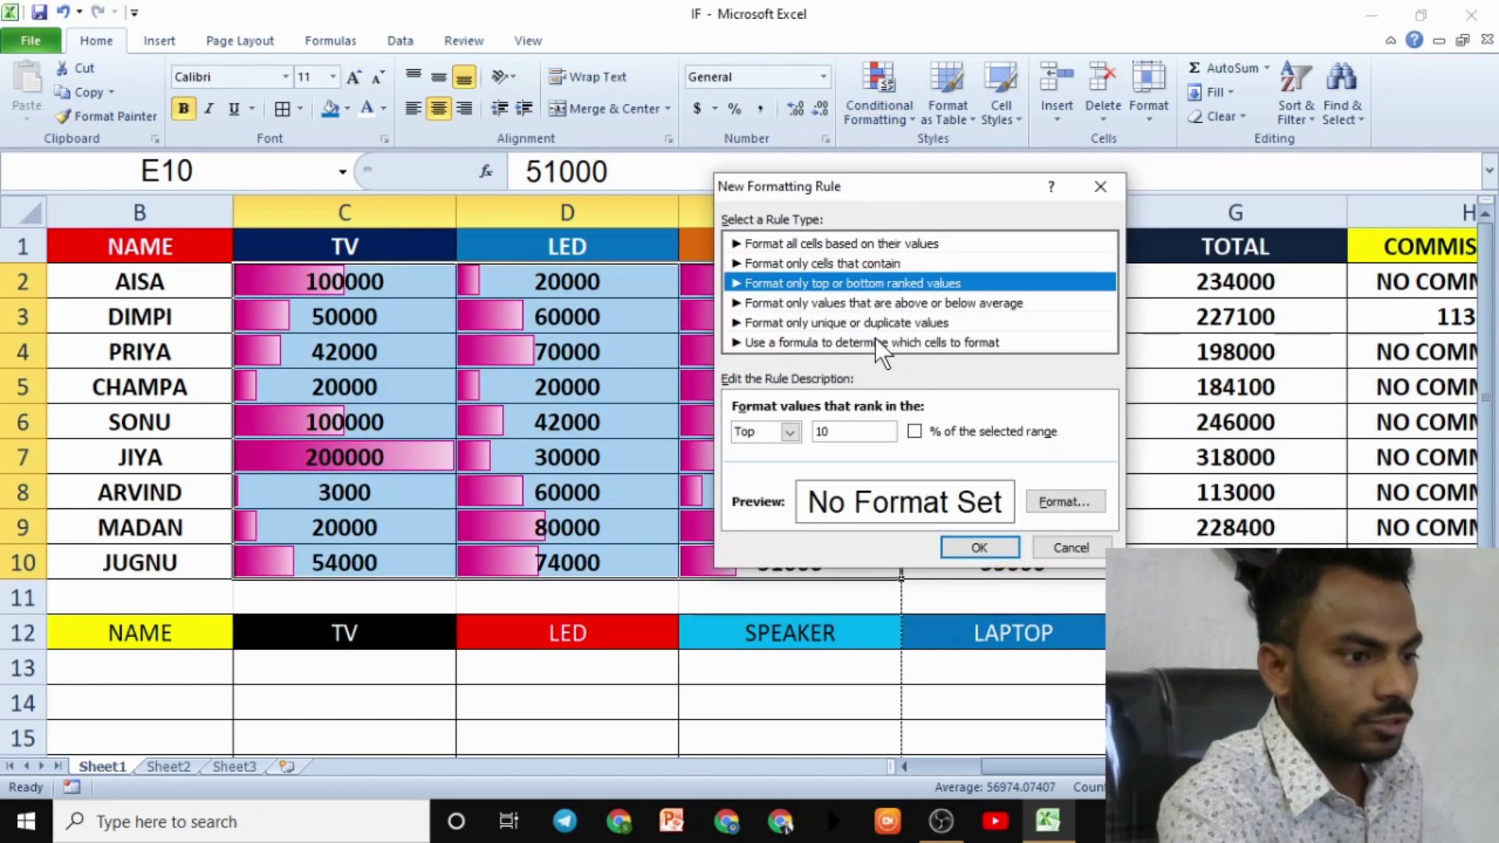
click(875, 342)
click(1099, 188)
click(882, 101)
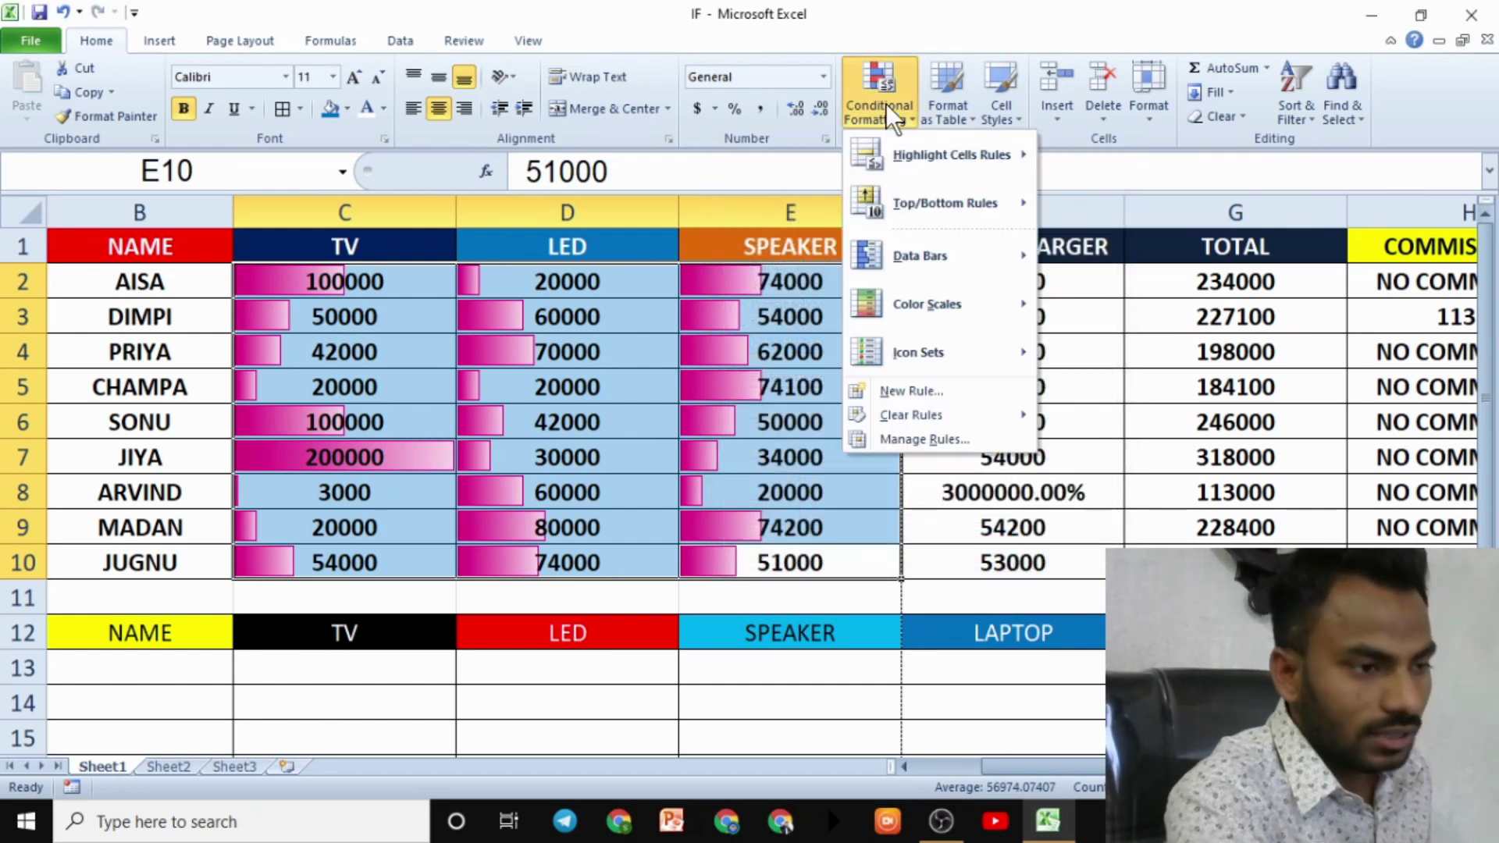
click(868, 125)
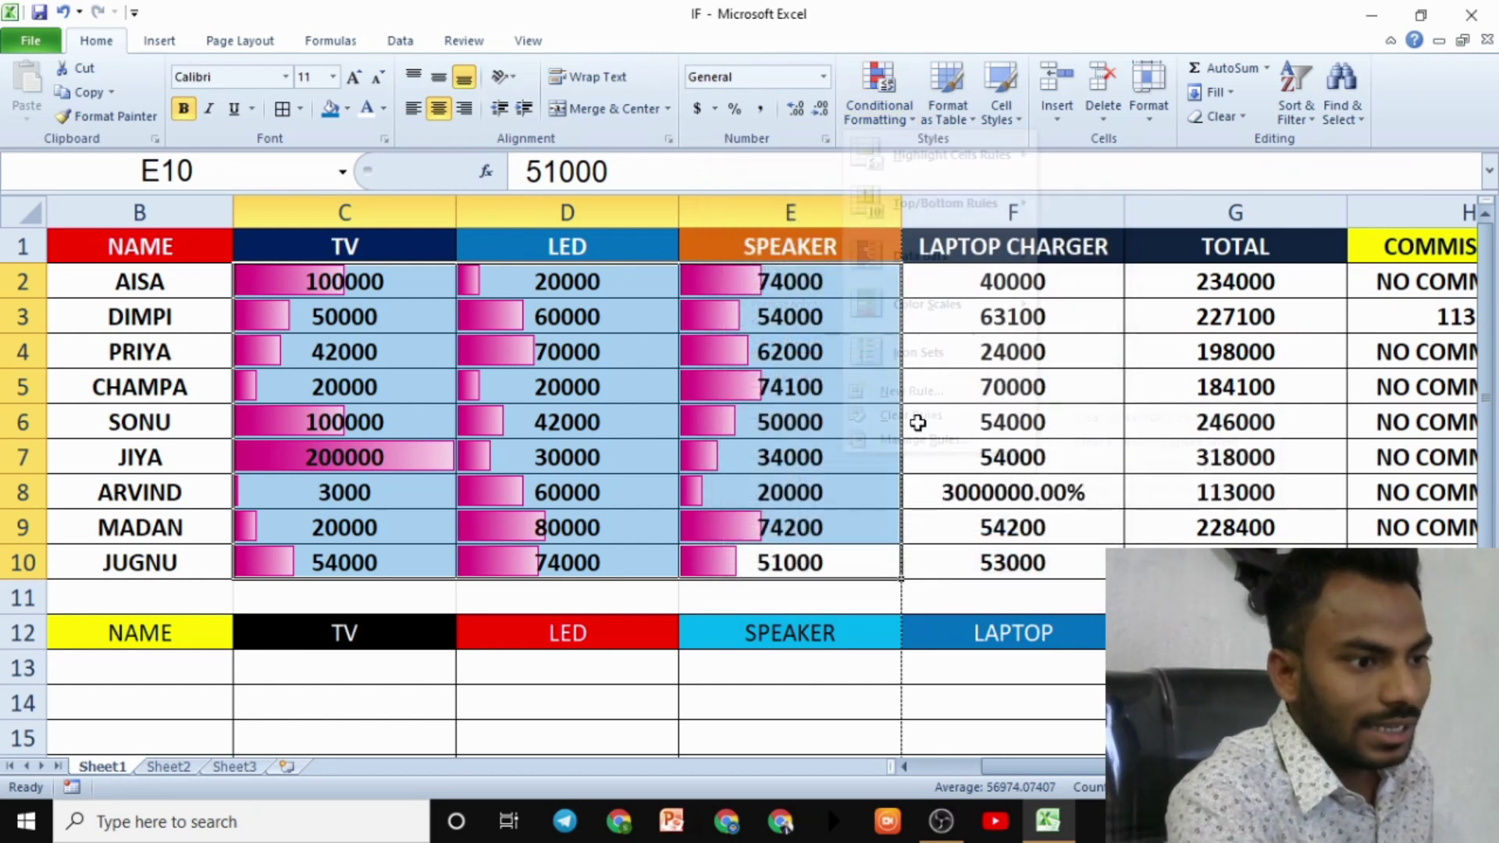
click(868, 125)
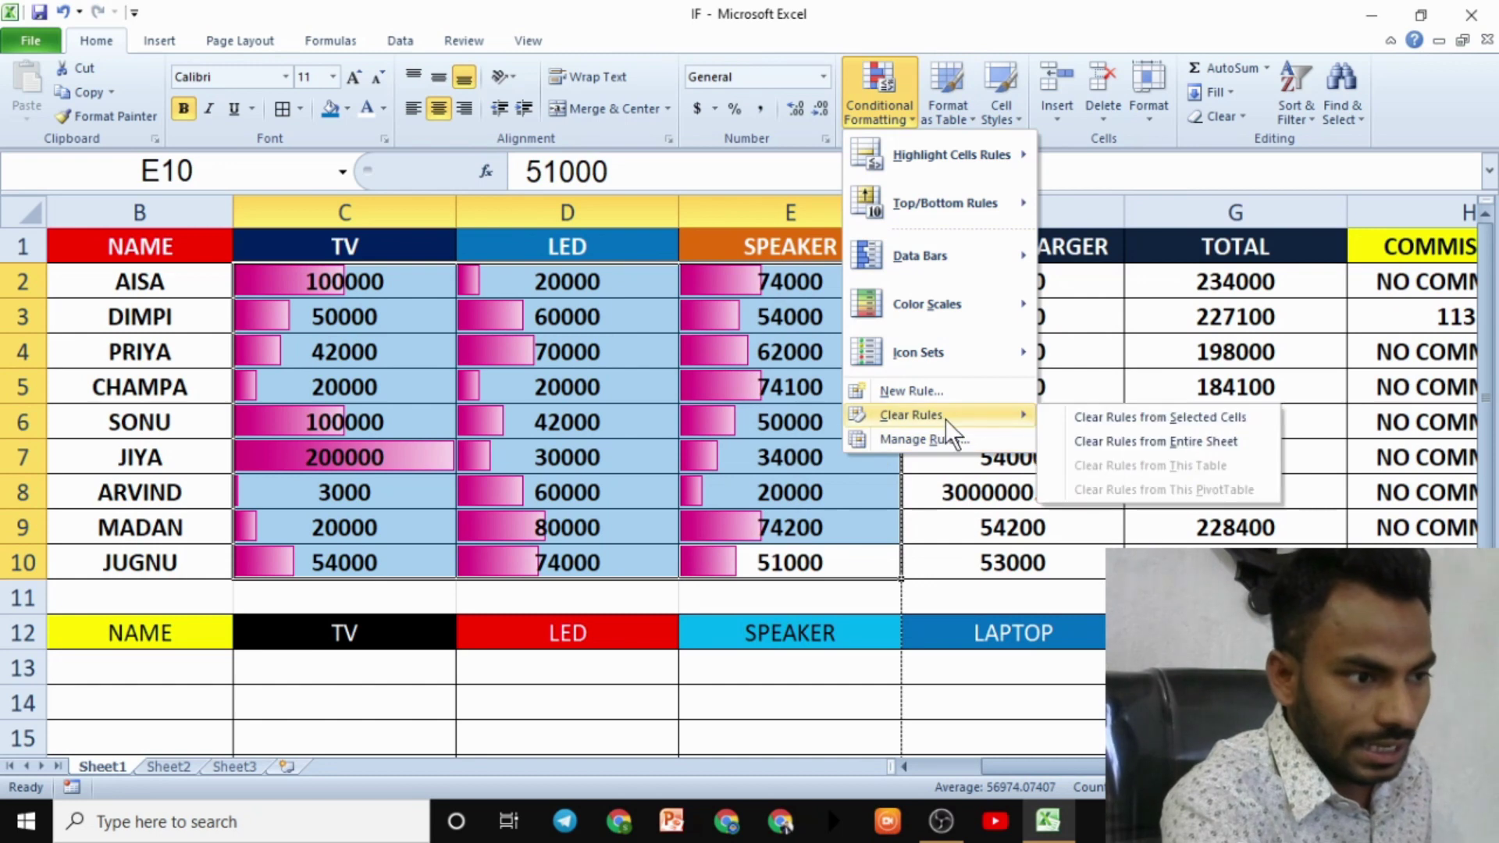
click(930, 439)
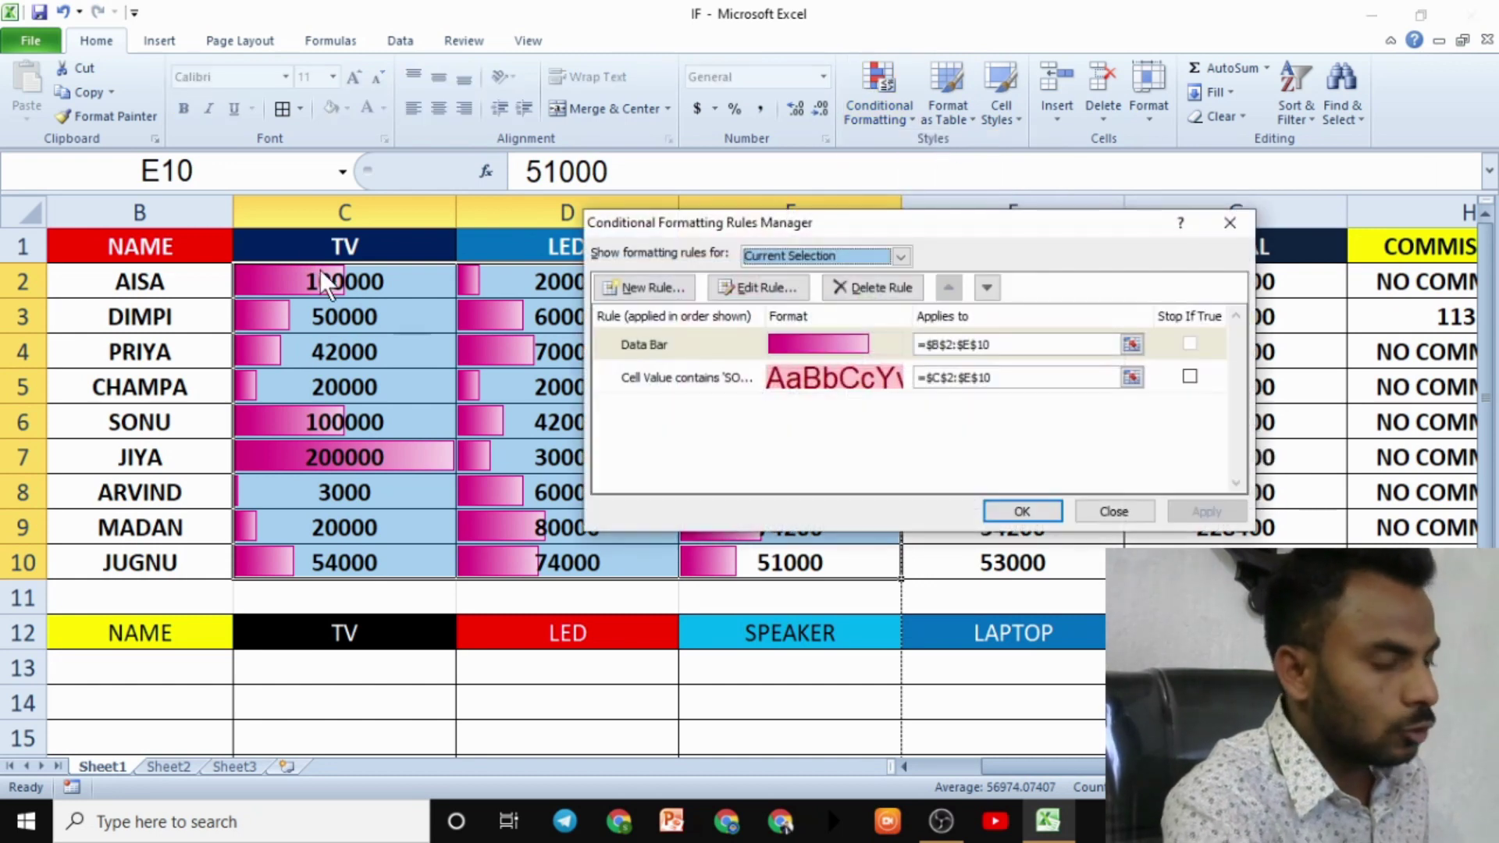
click(1132, 512)
Select B1:F10 and clear the conditional formatting rules from the entire sheet
click(383, 250)
drag(141, 247, 1007, 558)
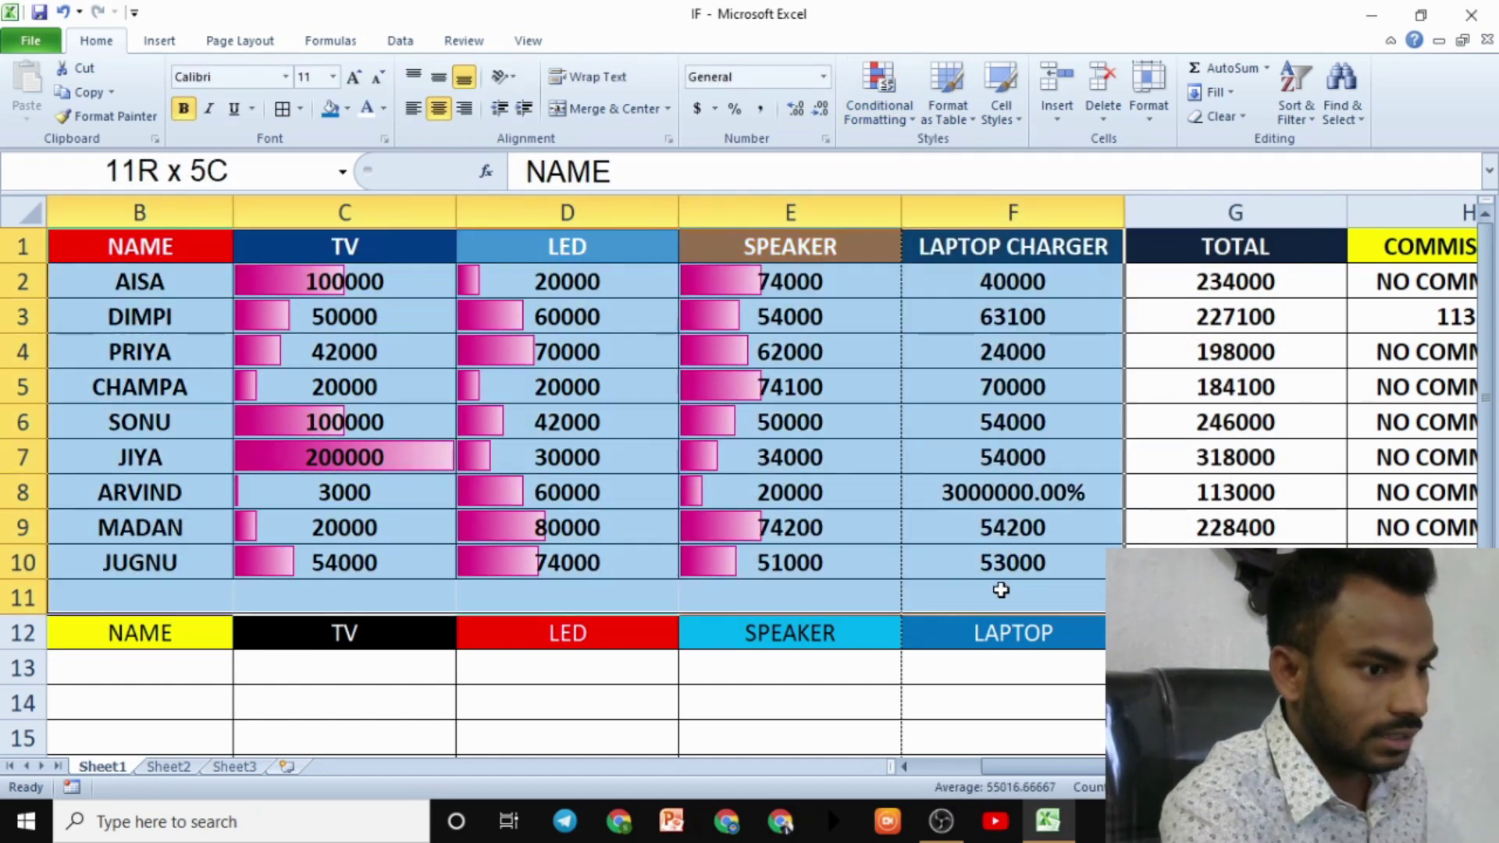
click(882, 127)
mouse_move(911, 414)
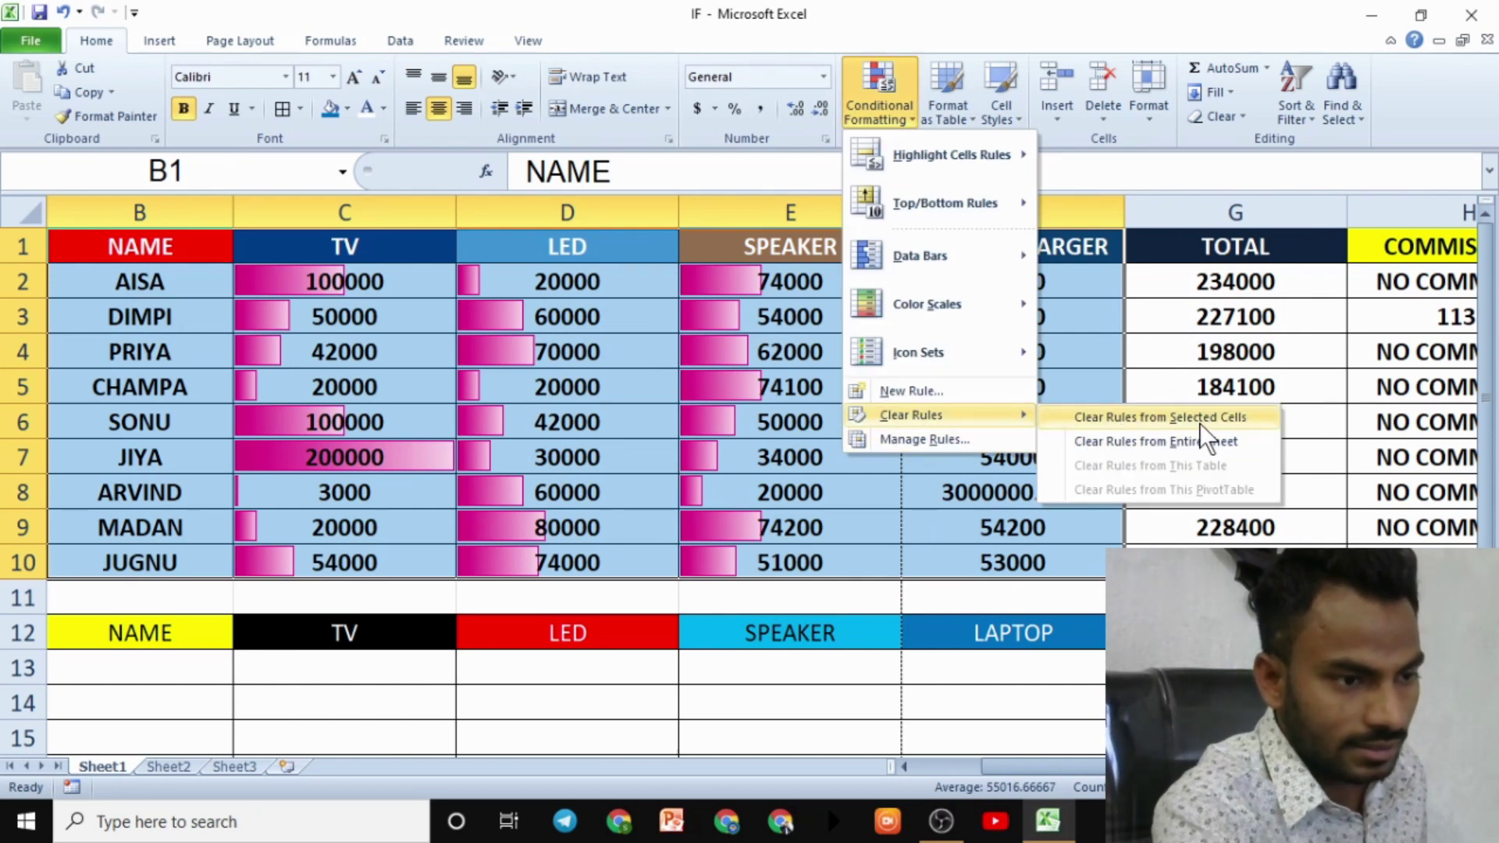
click(1176, 425)
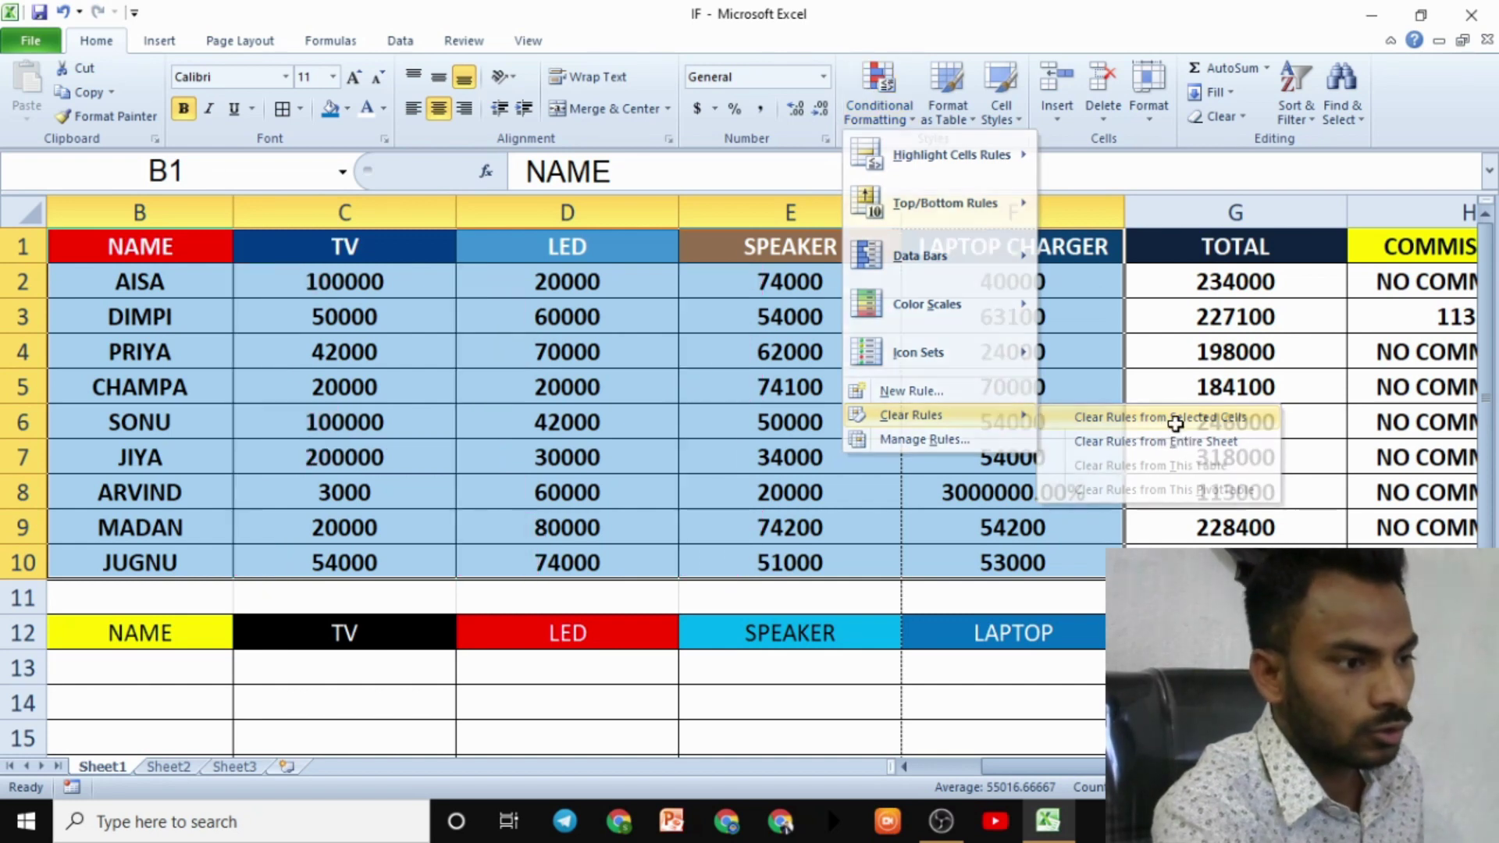
click(883, 119)
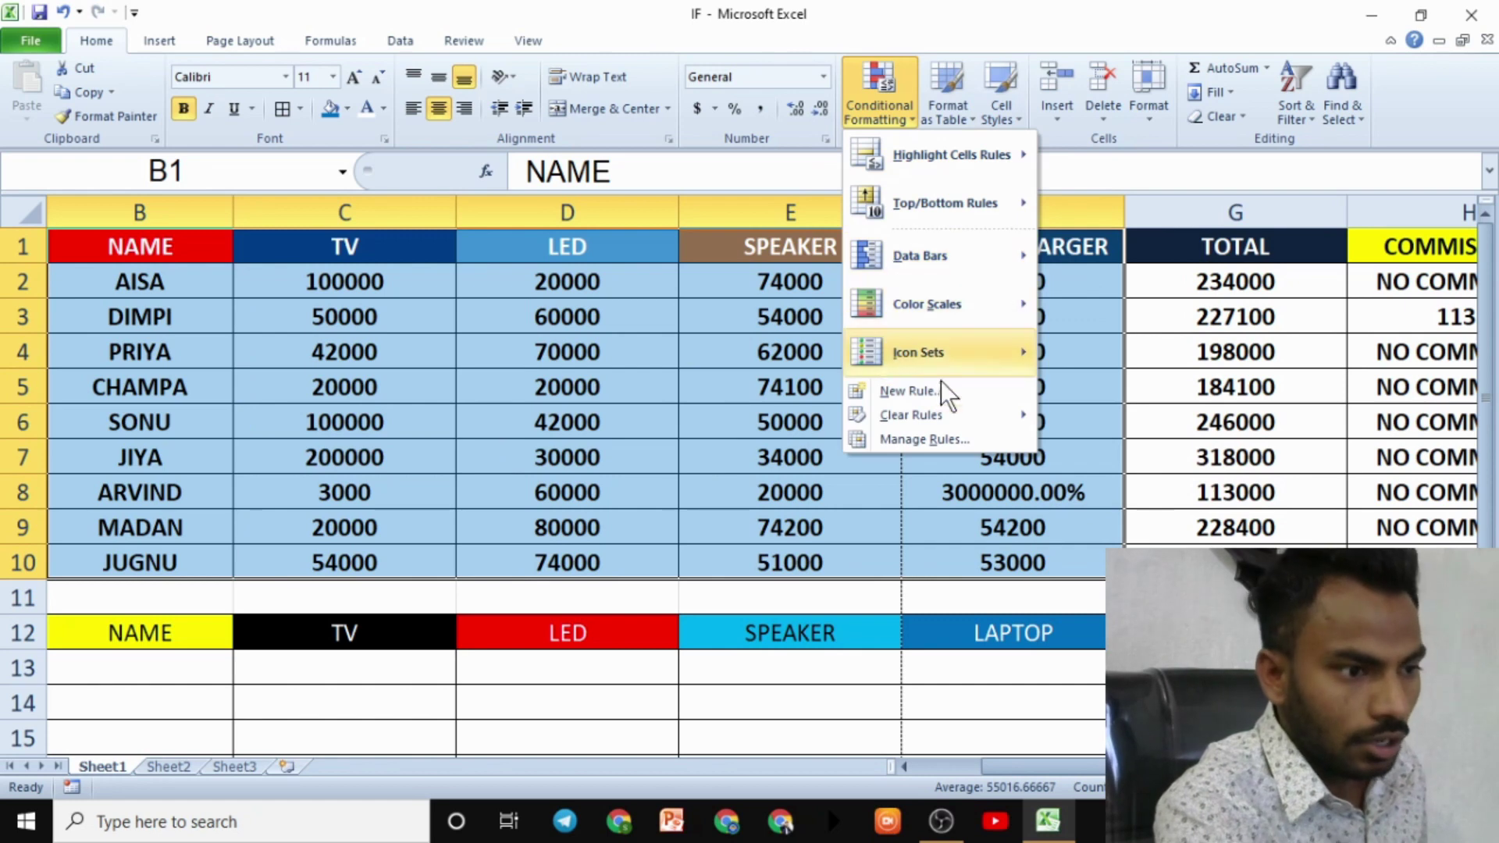
mouse_move(944, 203)
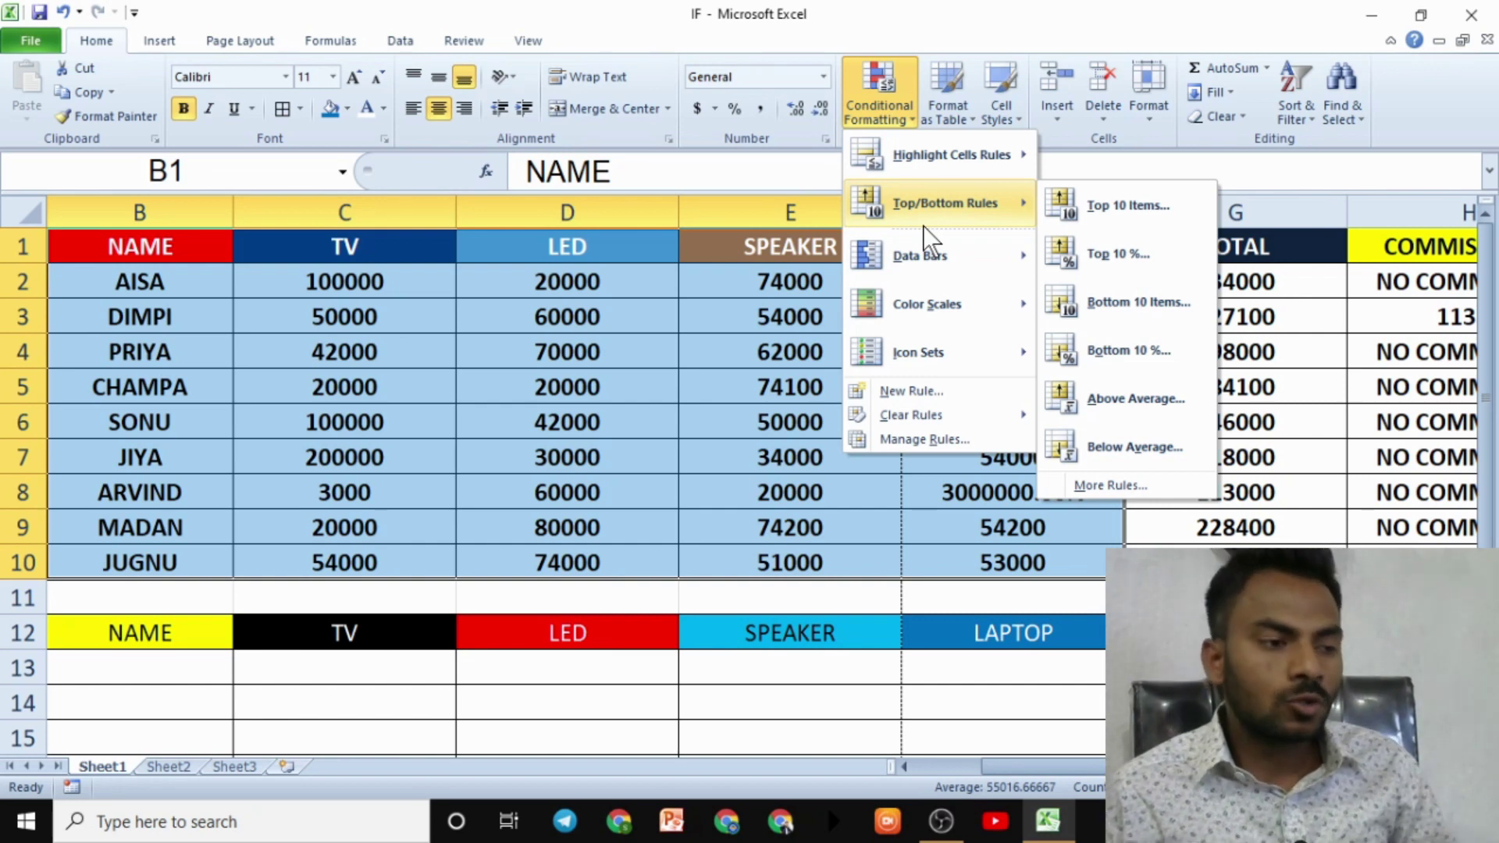
Bring up the Format as Table style gallery
click(943, 100)
Format $B$1:$F$10 as a blue banded table with headers, then select the SPEAKER header
click(1035, 422)
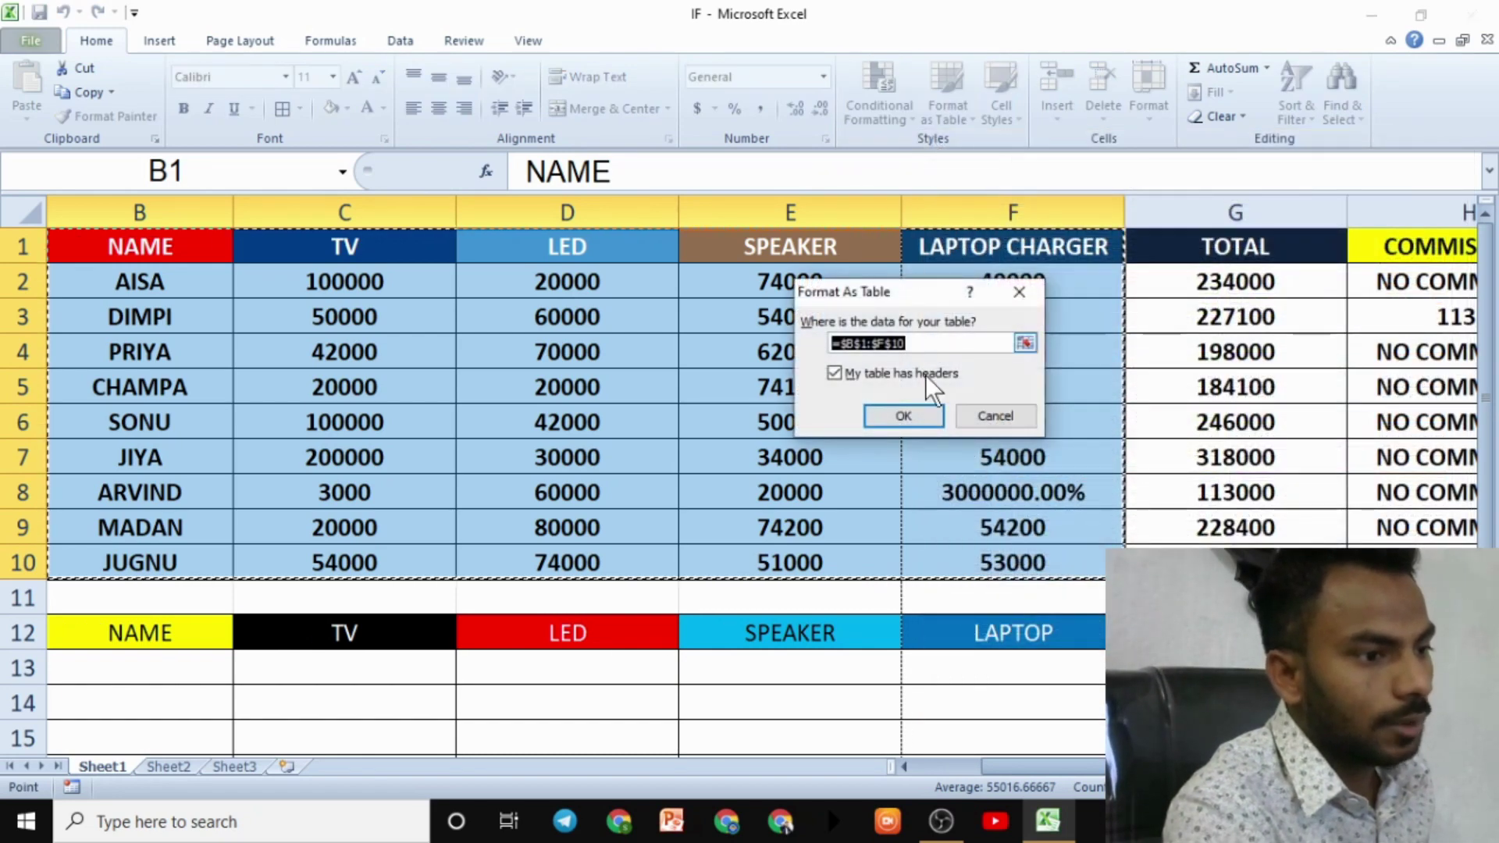
click(903, 412)
click(933, 453)
click(896, 263)
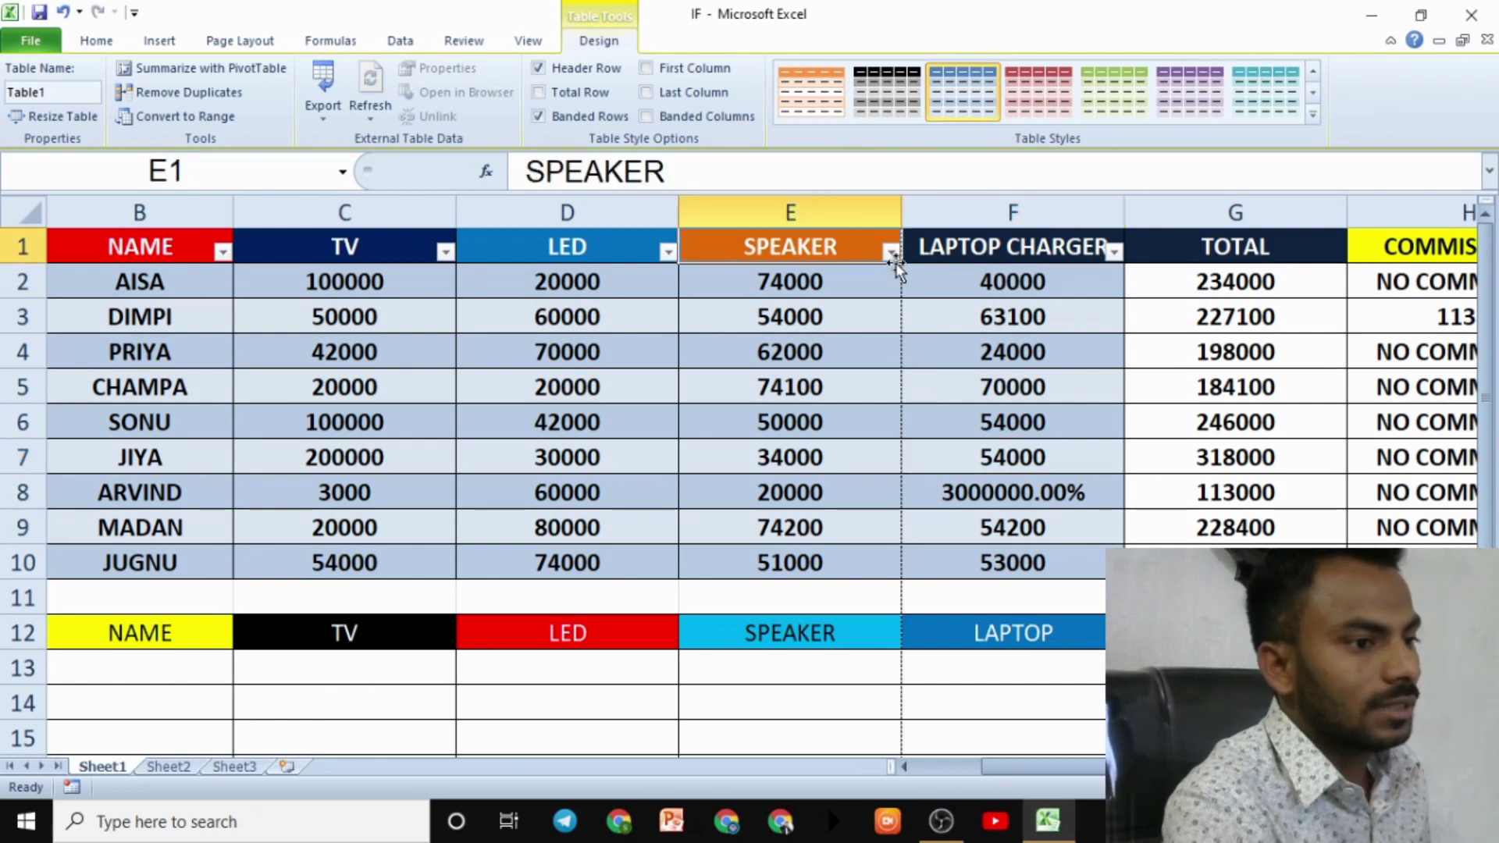